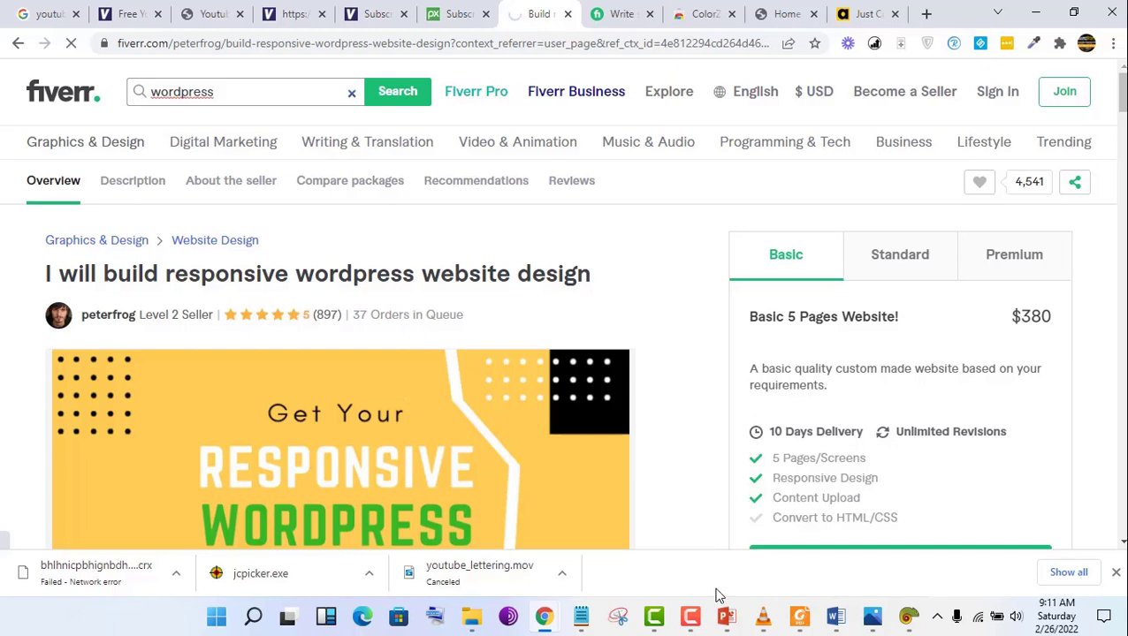
# Step: Review the responsive WordPress website design gig's title, gallery image and Basic package on Fiverr
pyautogui.click(716, 590)
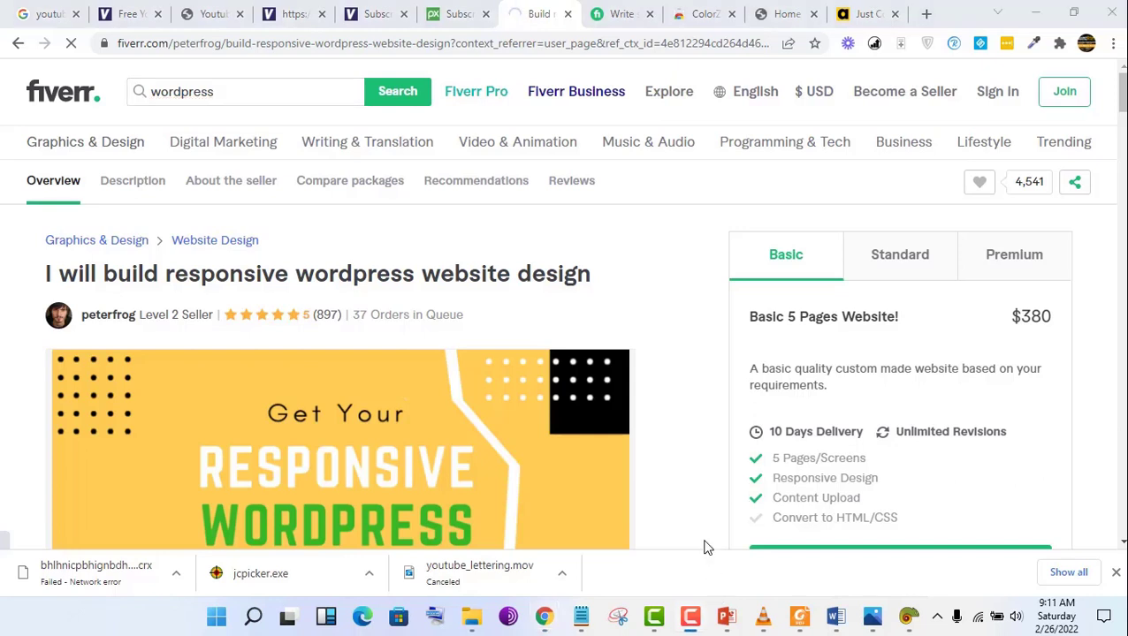
pyautogui.moveTo(595, 289); pyautogui.dragTo(77, 277)
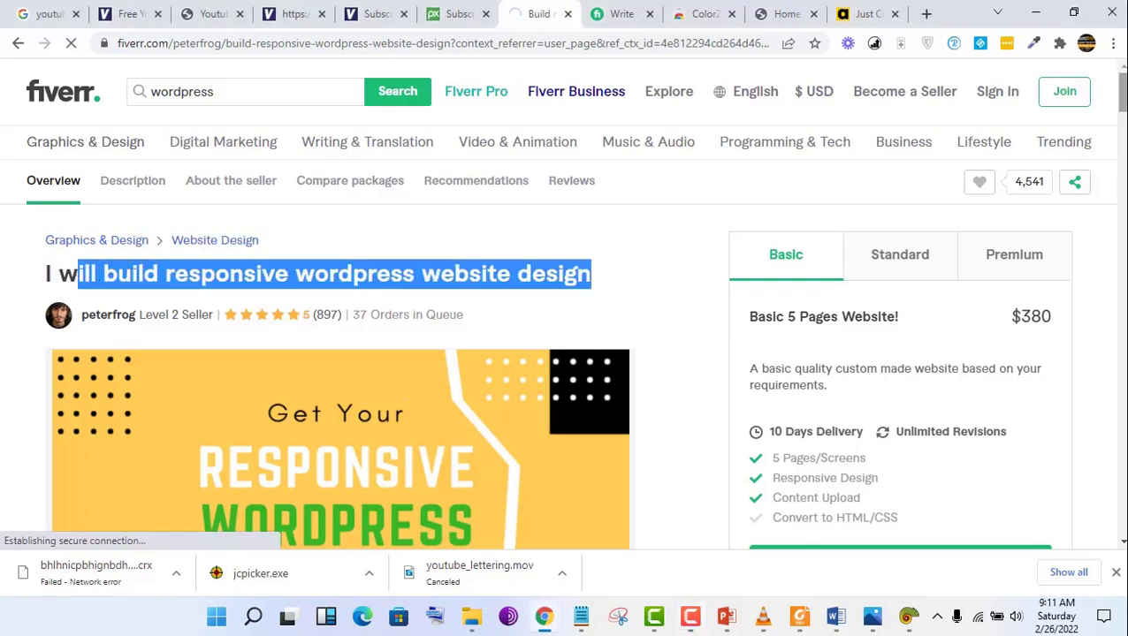
pyautogui.scroll(-3, 1121, 93)
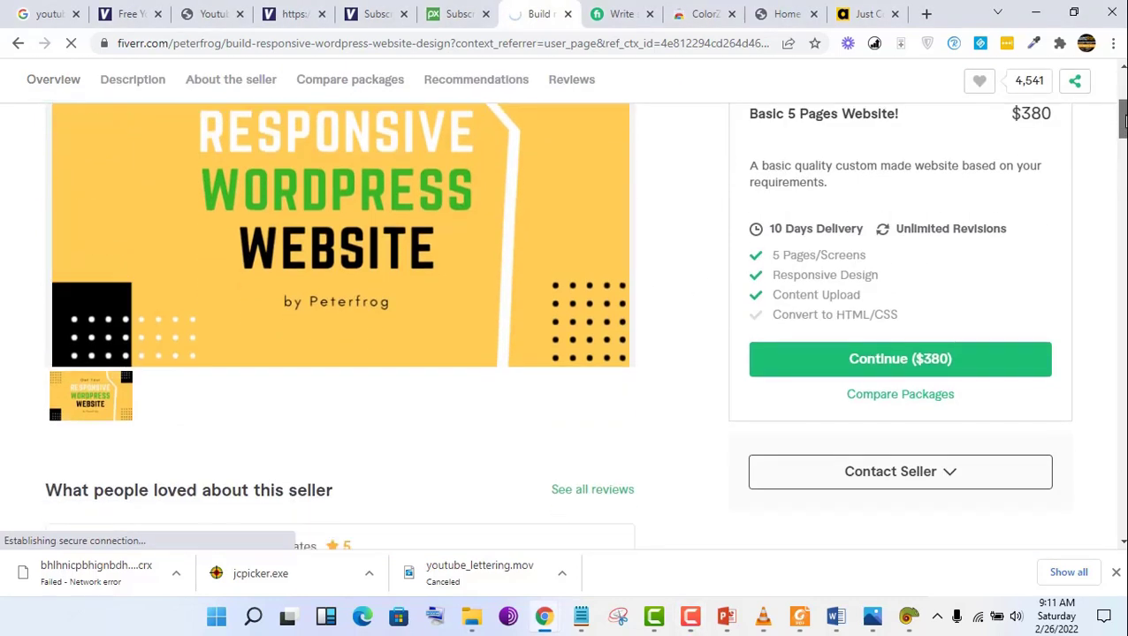
pyautogui.scroll(1, 1120, 93)
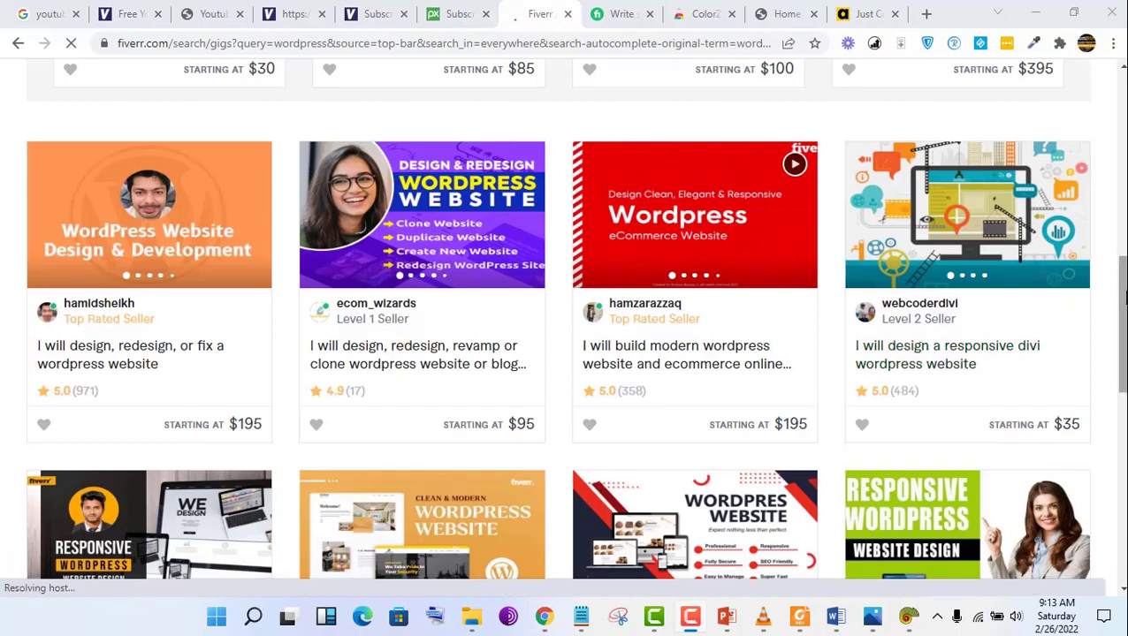
# Step: Browse the gig thumbnails in the Fiverr search results for "wordpress"
pyautogui.moveTo(1123, 300); pyautogui.dragTo(1123, 351)
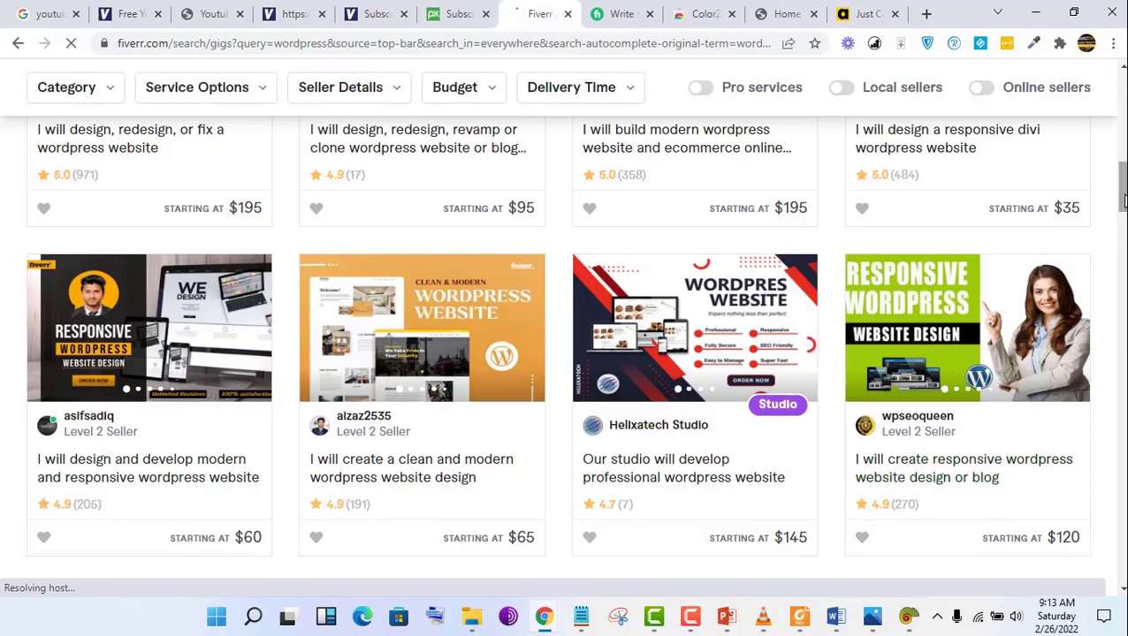
pyautogui.moveTo(1124, 200); pyautogui.dragTo(1117, 136)
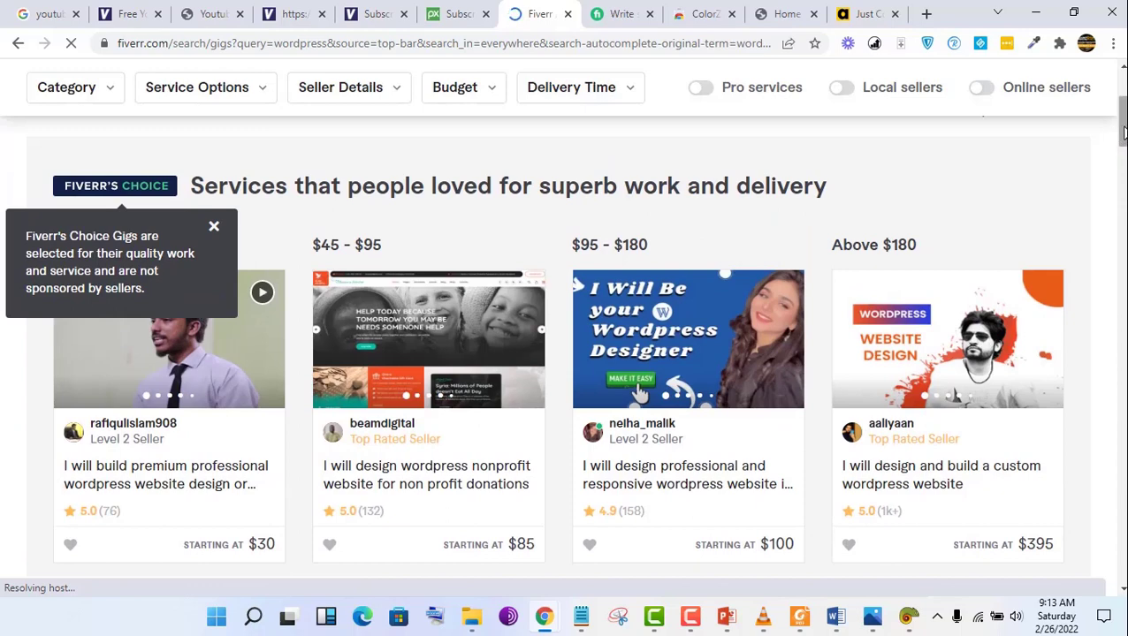
pyautogui.moveTo(1124, 132); pyautogui.dragTo(1123, 106)
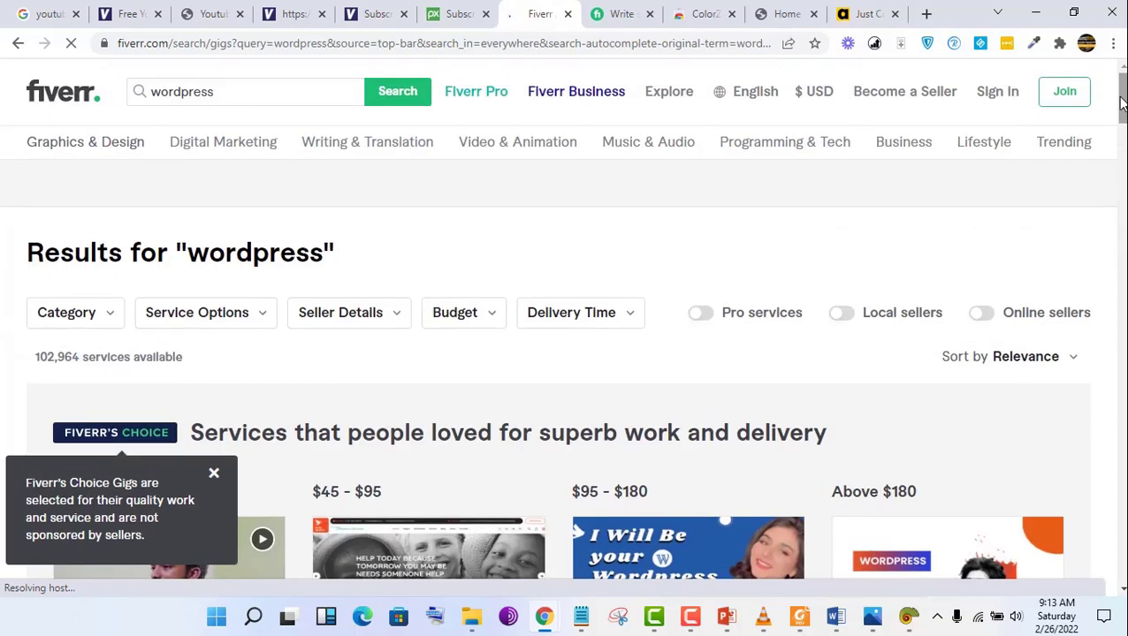
# Step: Filter the WordPress results to Pro services and look through the Pro gig thumbnails
pyautogui.click(700, 312)
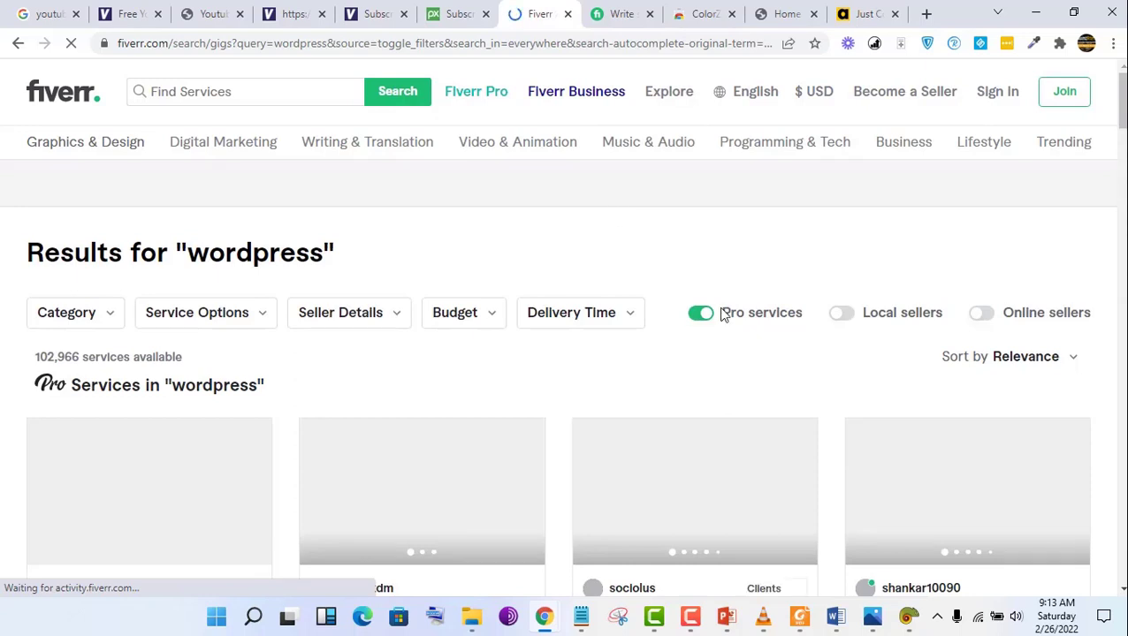
pyautogui.moveTo(722, 315); pyautogui.dragTo(801, 316)
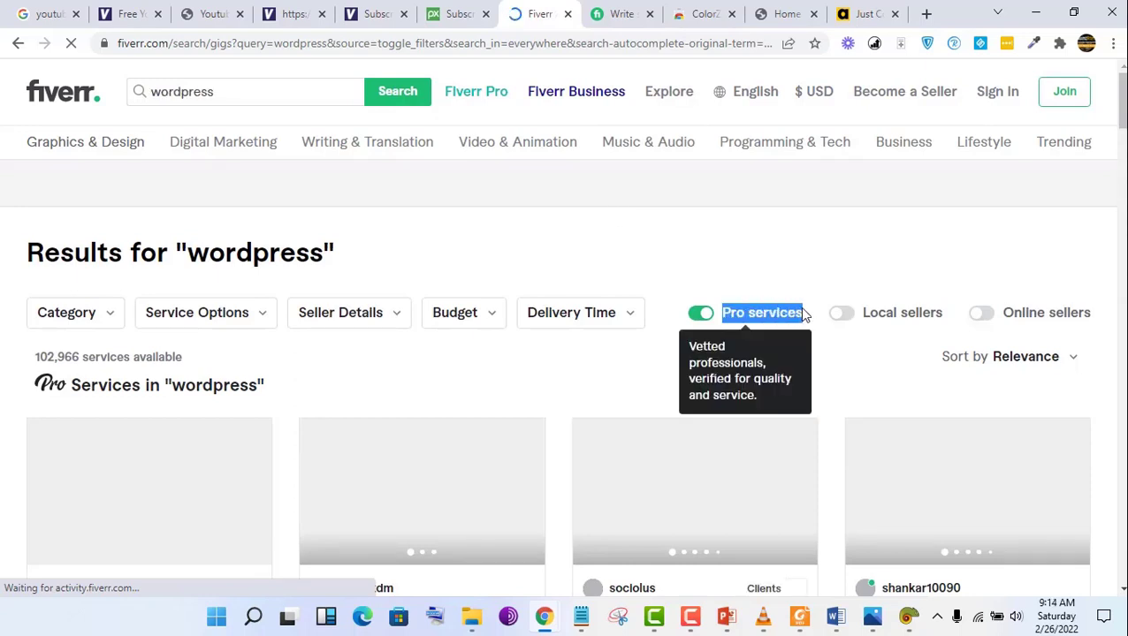
pyautogui.click(876, 221)
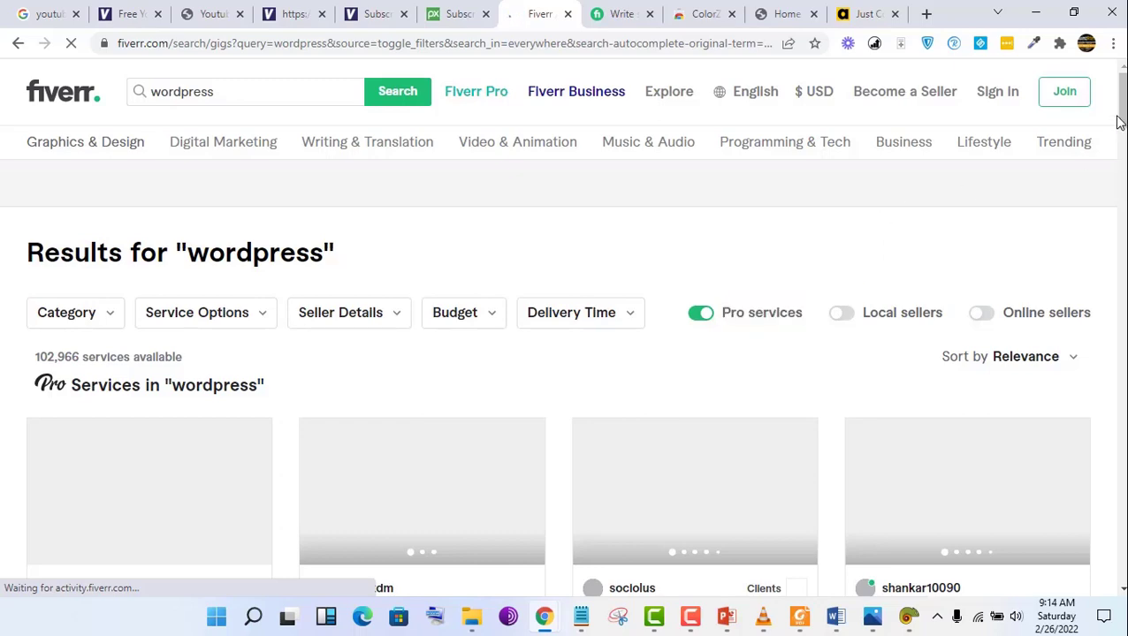
pyautogui.moveTo(1119, 122); pyautogui.dragTo(1120, 171)
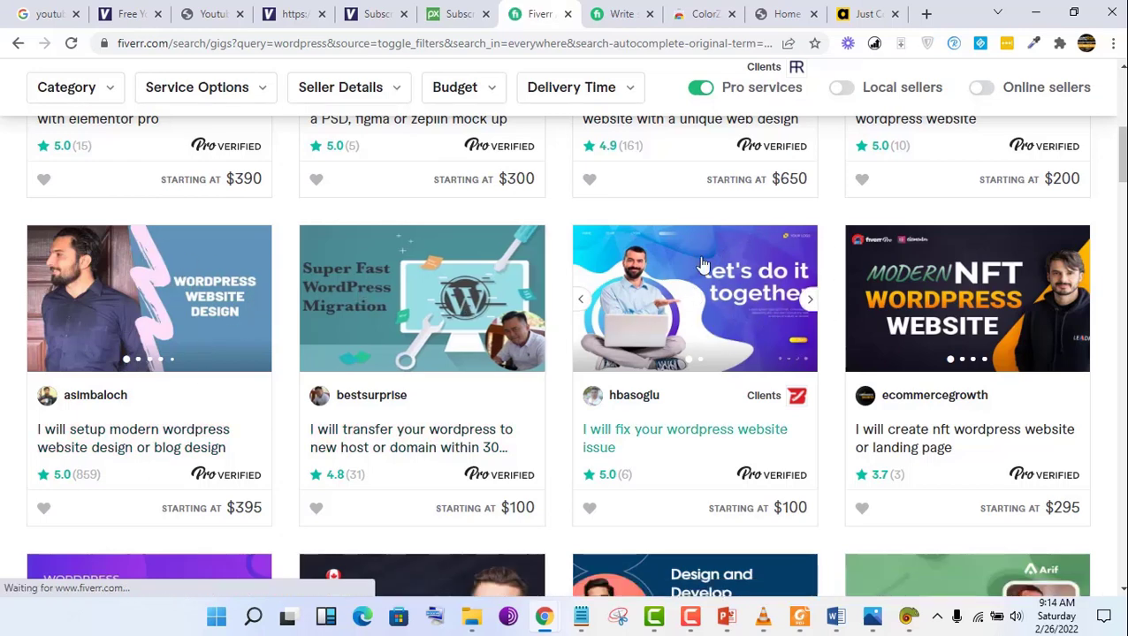
pyautogui.scroll(-5, 1123, 194)
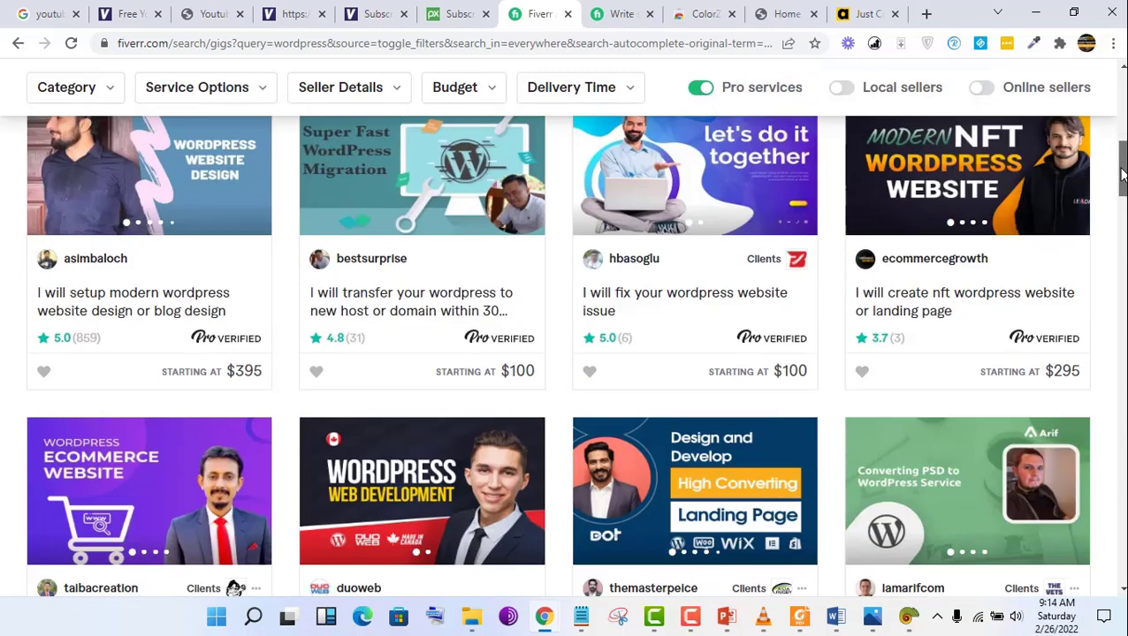
pyautogui.moveTo(1123, 194); pyautogui.dragTo(1122, 294)
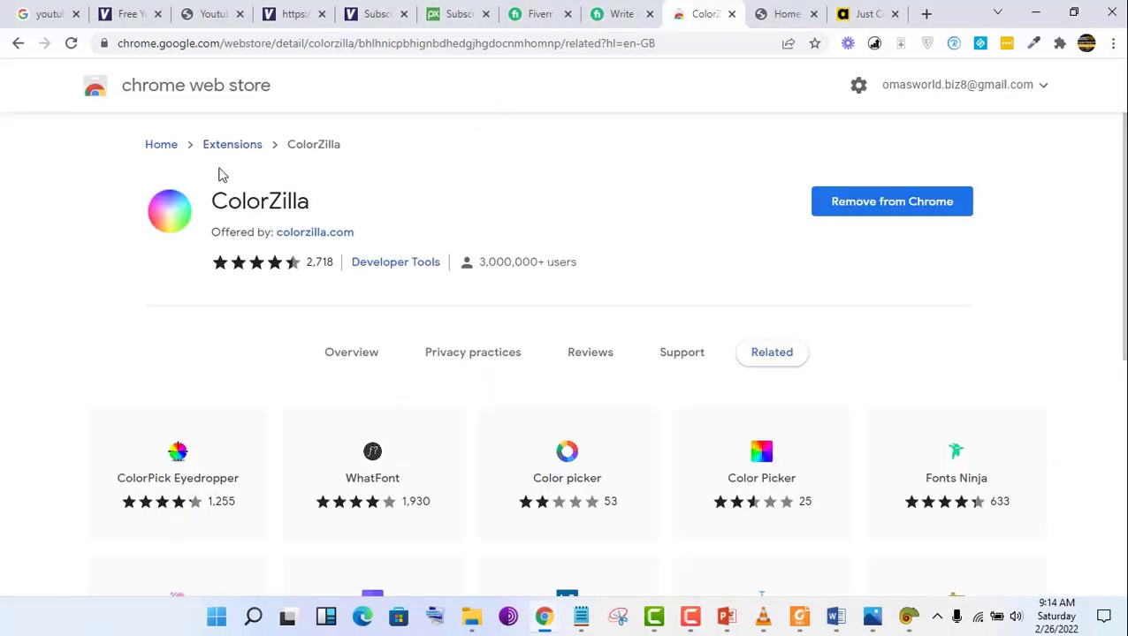
# Step: Look at the ColorZilla extension's page in the Chrome Web Store
pyautogui.moveTo(208, 205); pyautogui.dragTo(316, 203)
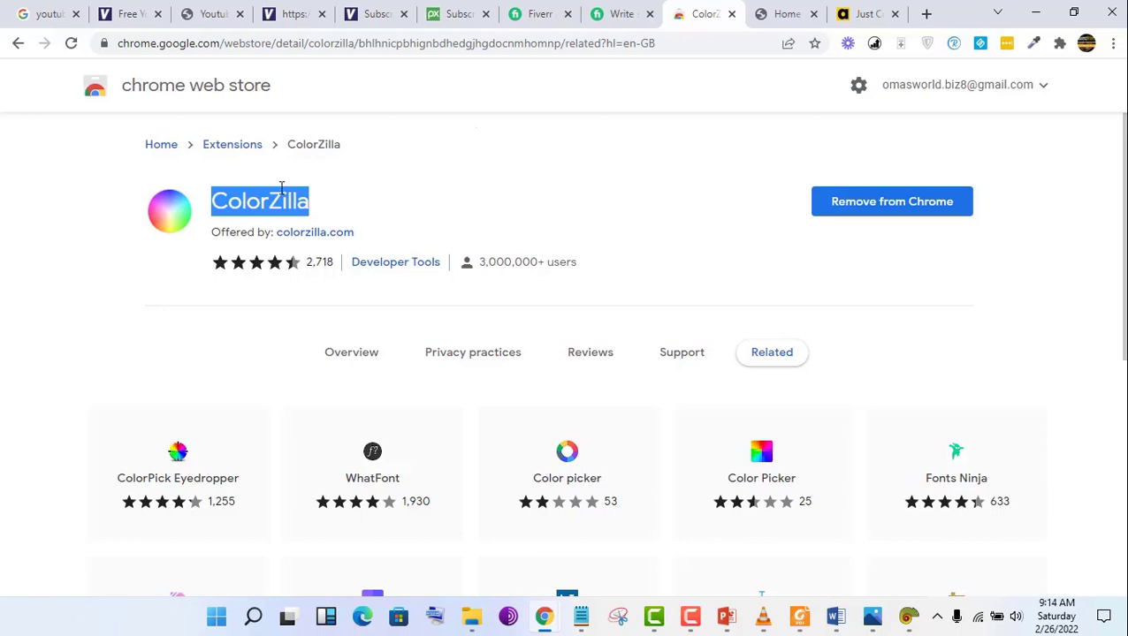
pyautogui.click(311, 205)
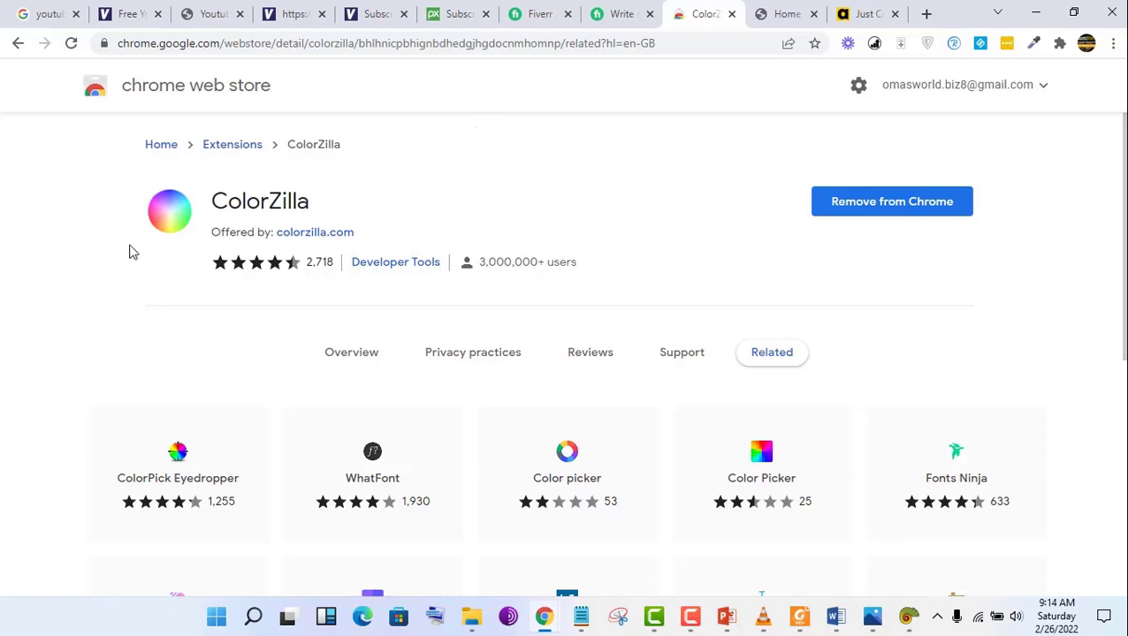
# Step: Review the Just Color Picker web page and its download links, and briefly view the Just Color Picker program
pyautogui.click(851, 13)
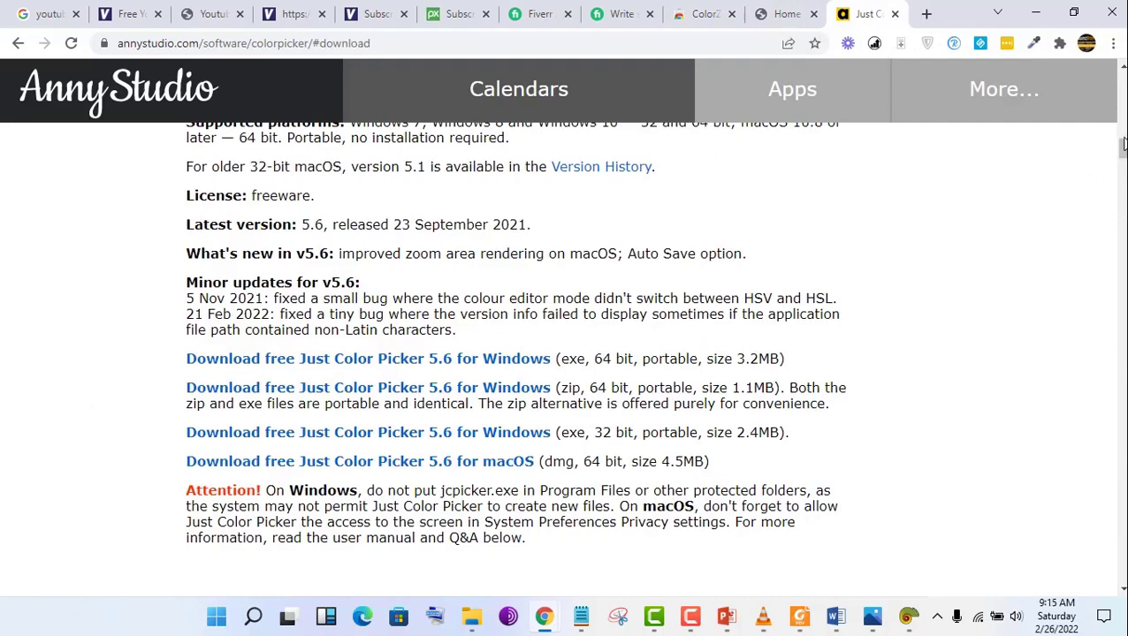
pyautogui.moveTo(1122, 147); pyautogui.dragTo(1122, 77)
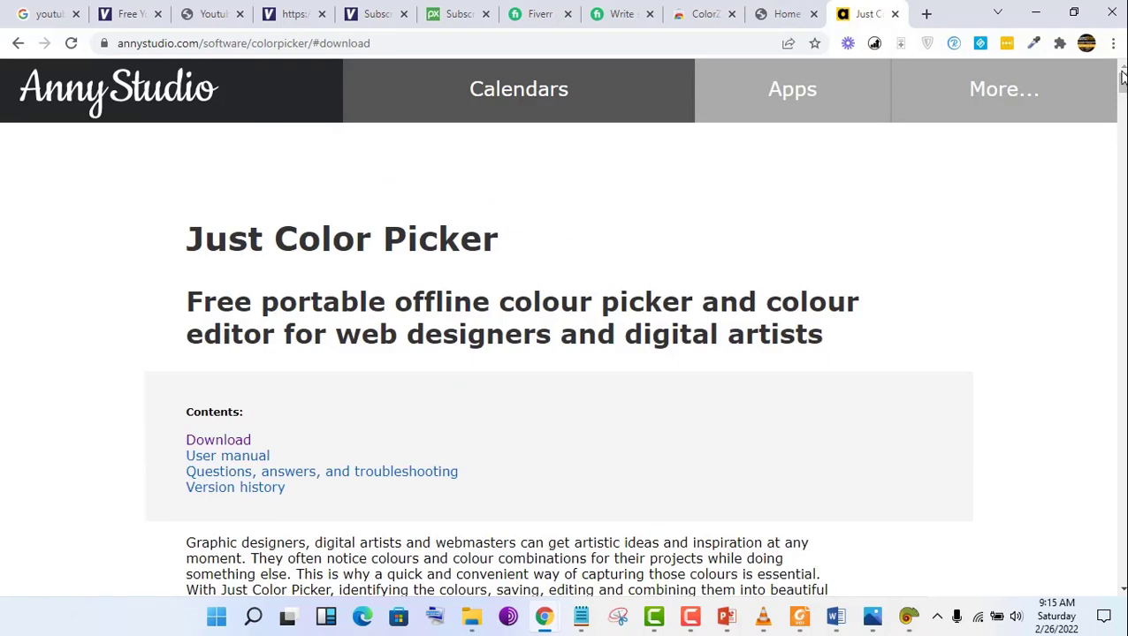
pyautogui.moveTo(188, 239); pyautogui.dragTo(504, 244)
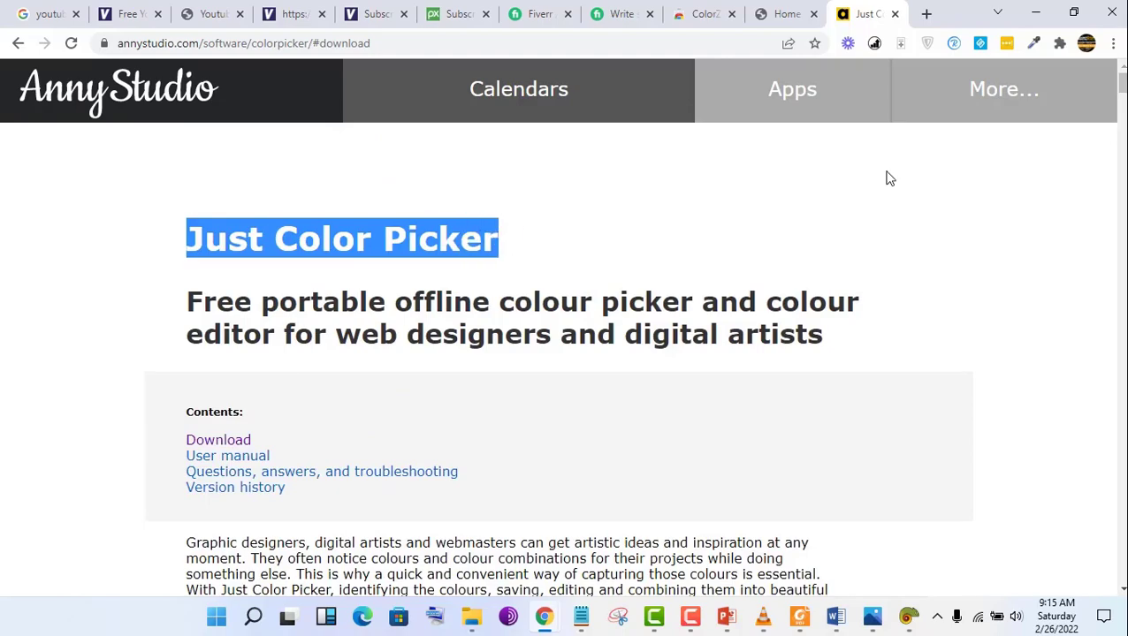
pyautogui.moveTo(1123, 89); pyautogui.dragTo(1123, 169)
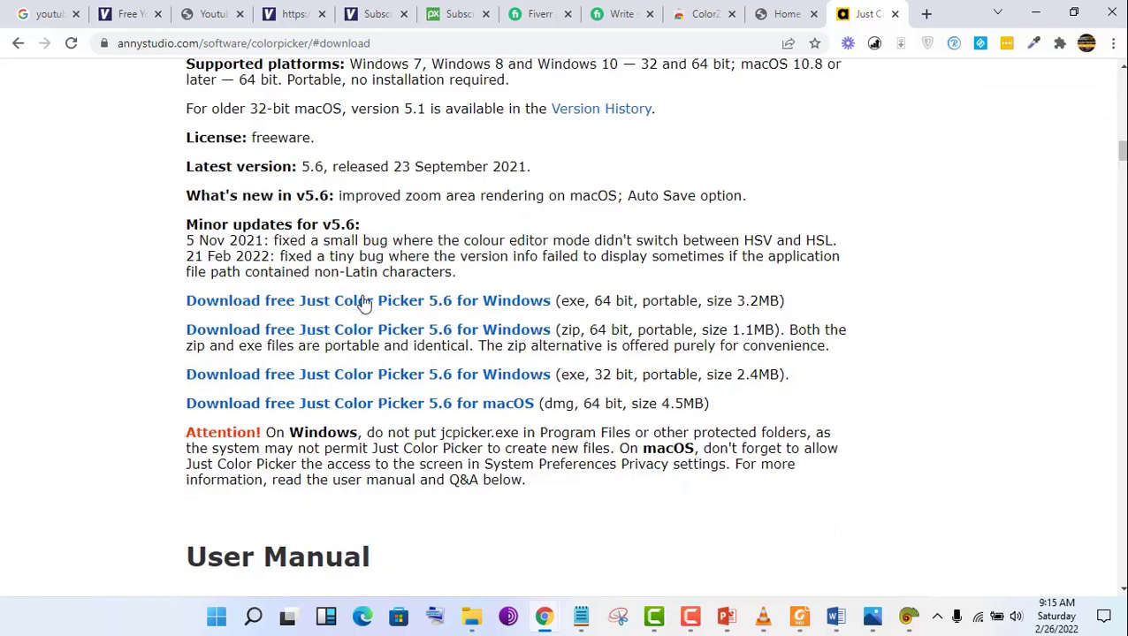
pyautogui.click(908, 618)
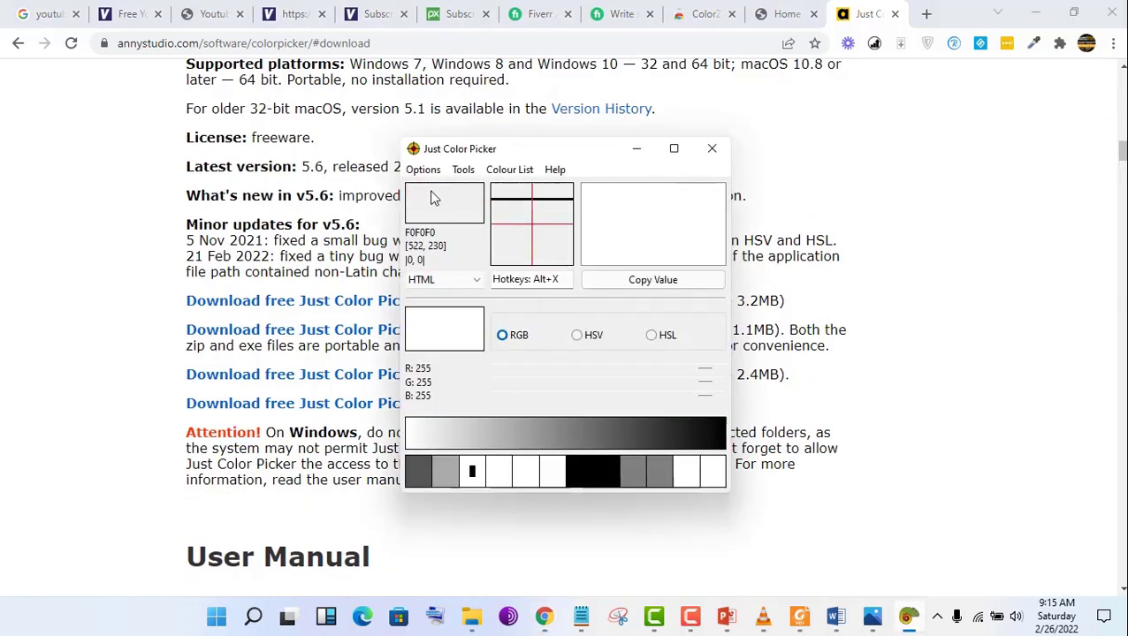
pyautogui.click(638, 154)
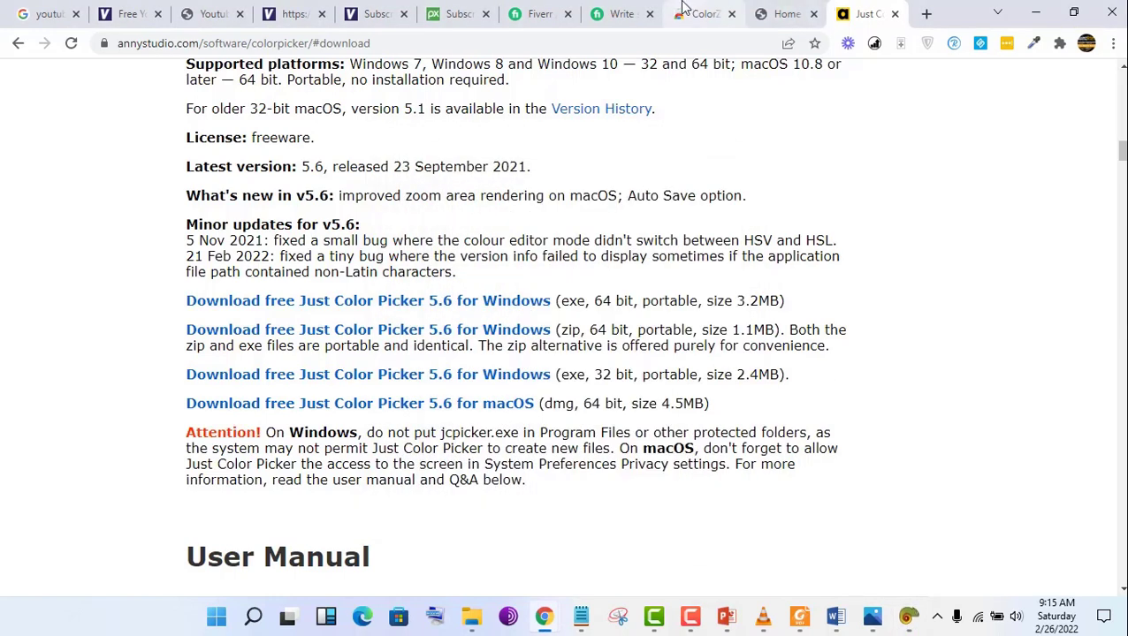
# Step: Search the Chrome Web Store for "font ninja"
pyautogui.click(683, 7)
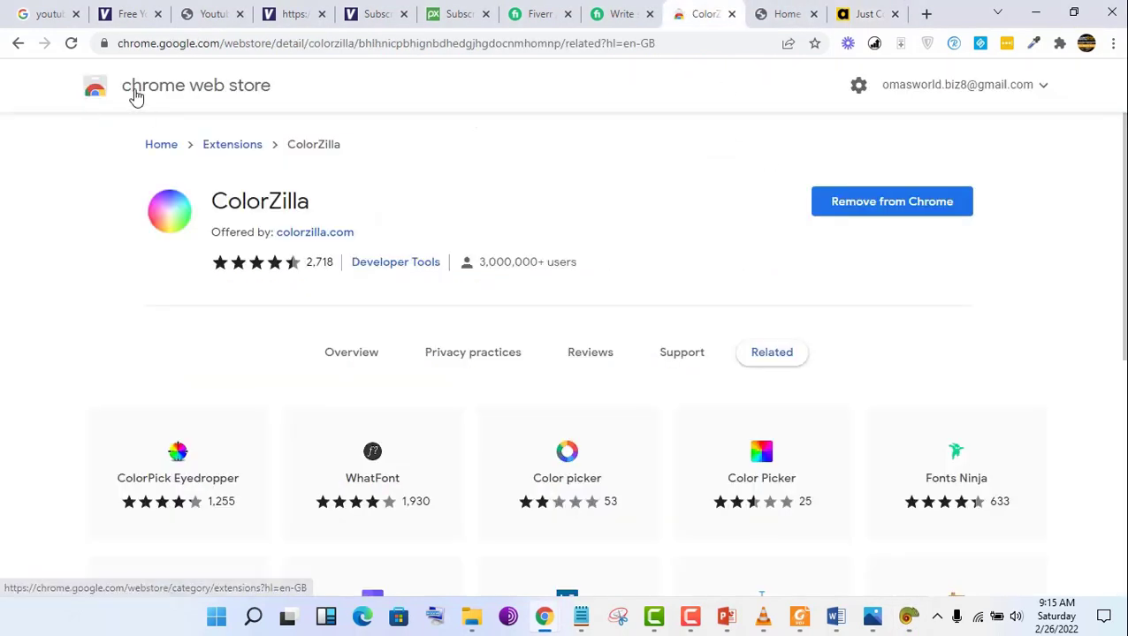
pyautogui.click(99, 93)
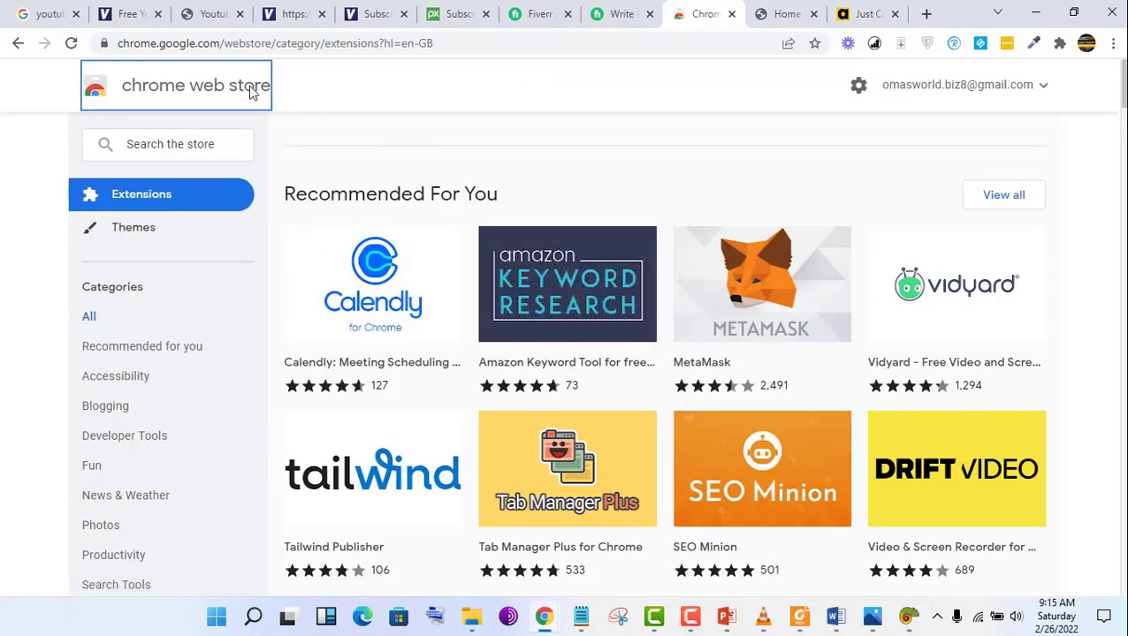
pyautogui.click(164, 148)
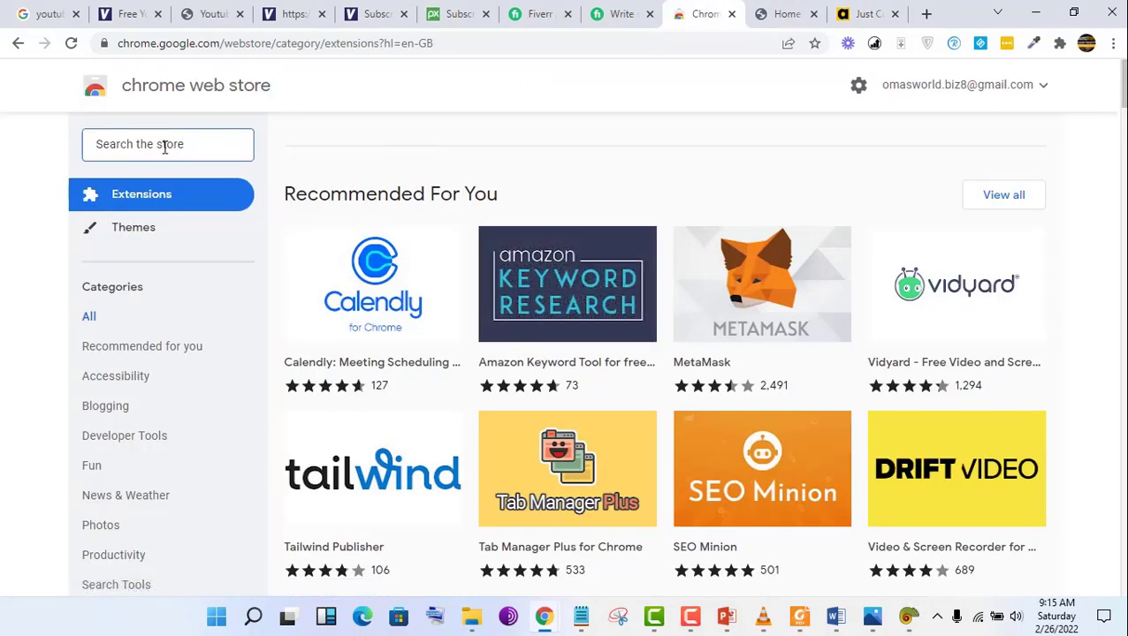
pyautogui.write('fon')
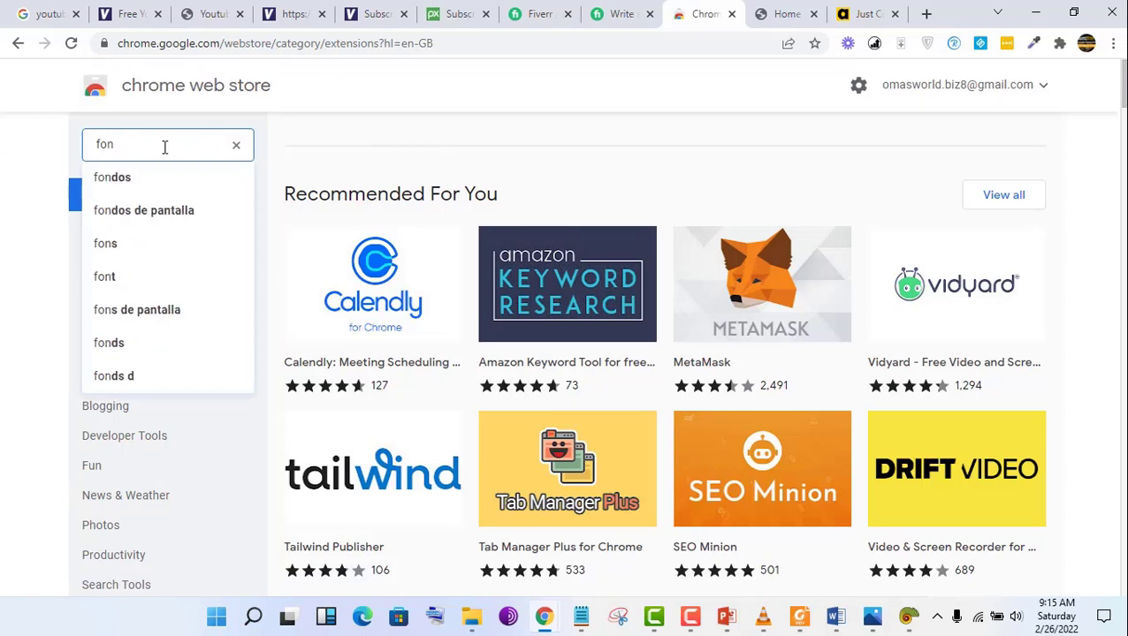
pyautogui.write('y')
pyautogui.press('BackSpace')
pyautogui.write('t no')
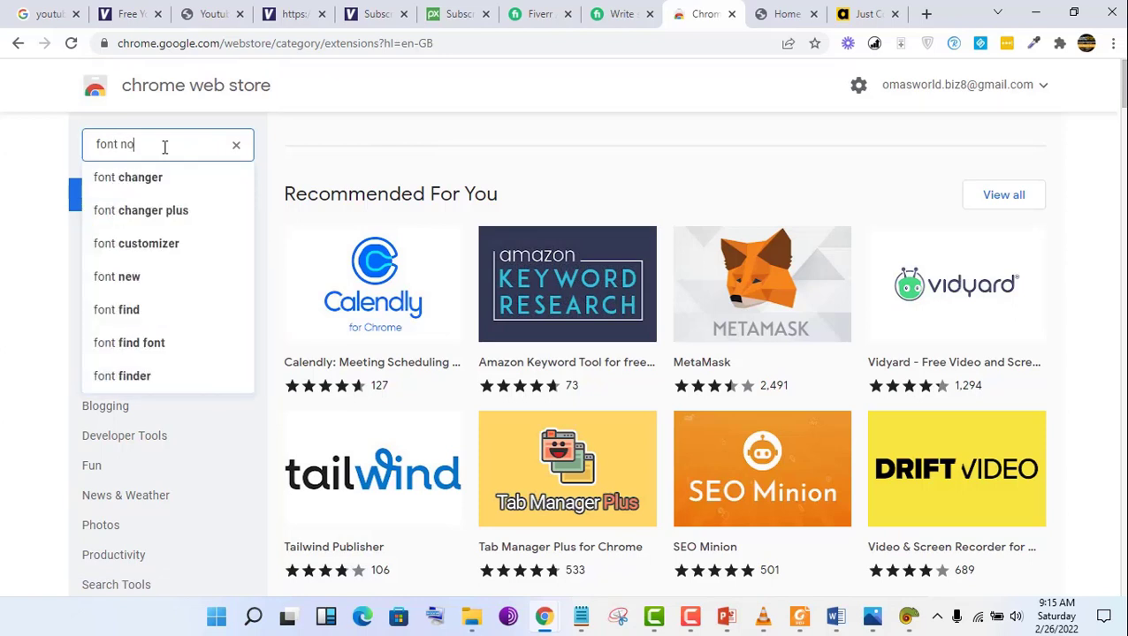
pyautogui.press('BackSpace')
pyautogui.write('i')
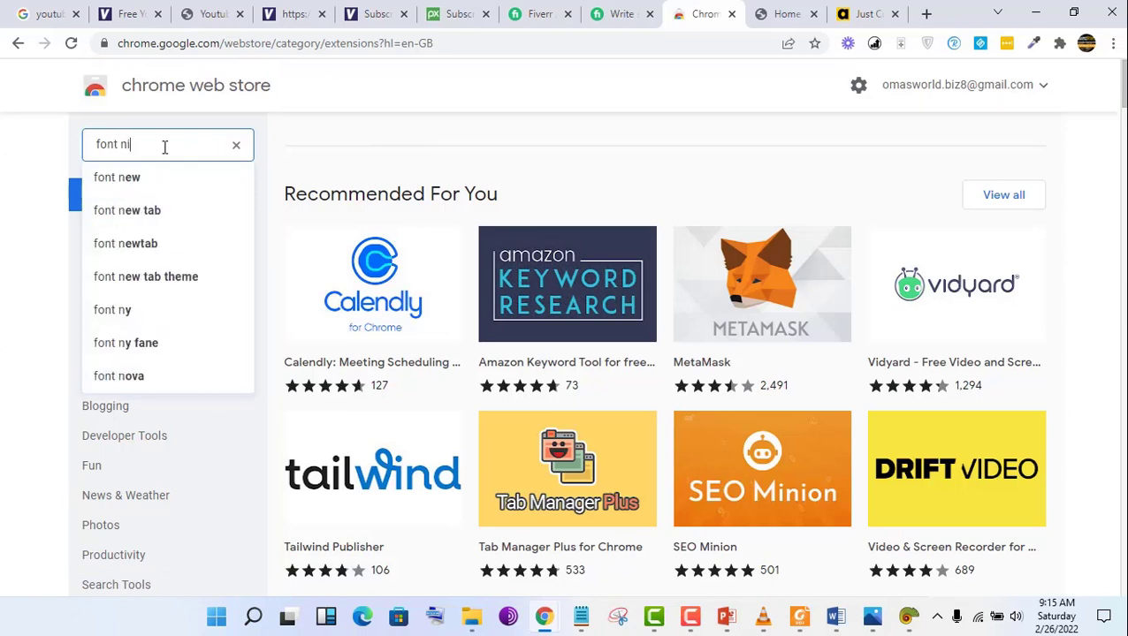
pyautogui.write('nja')
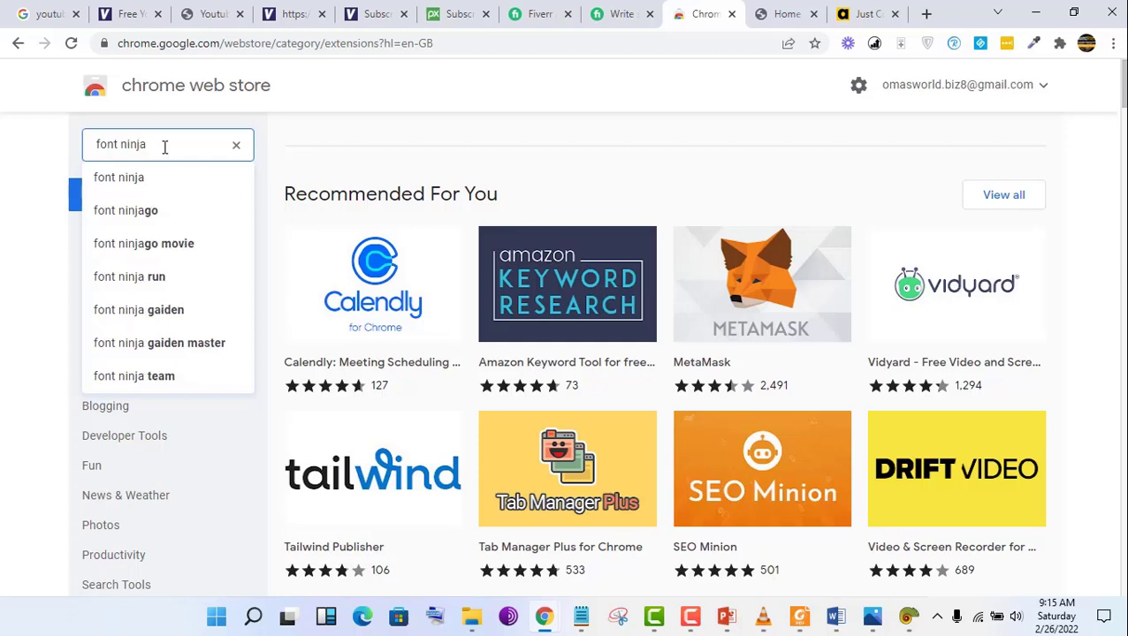
pyautogui.press('Return')
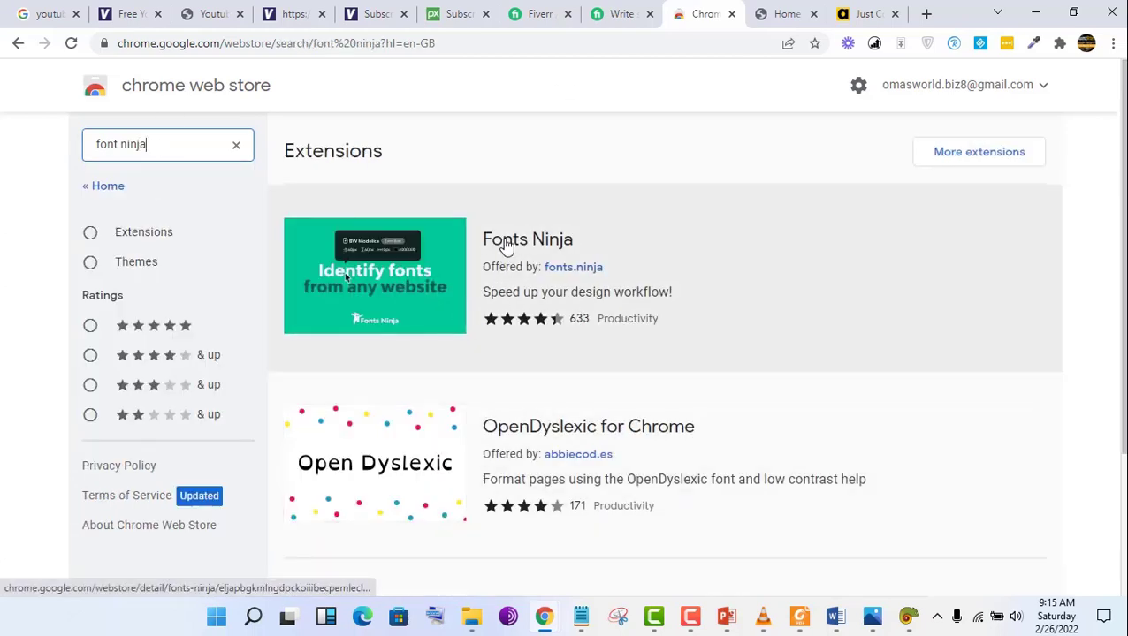
# Step: Open the Fonts Ninja extension's page and start adding it to Chrome
pyautogui.click(507, 248)
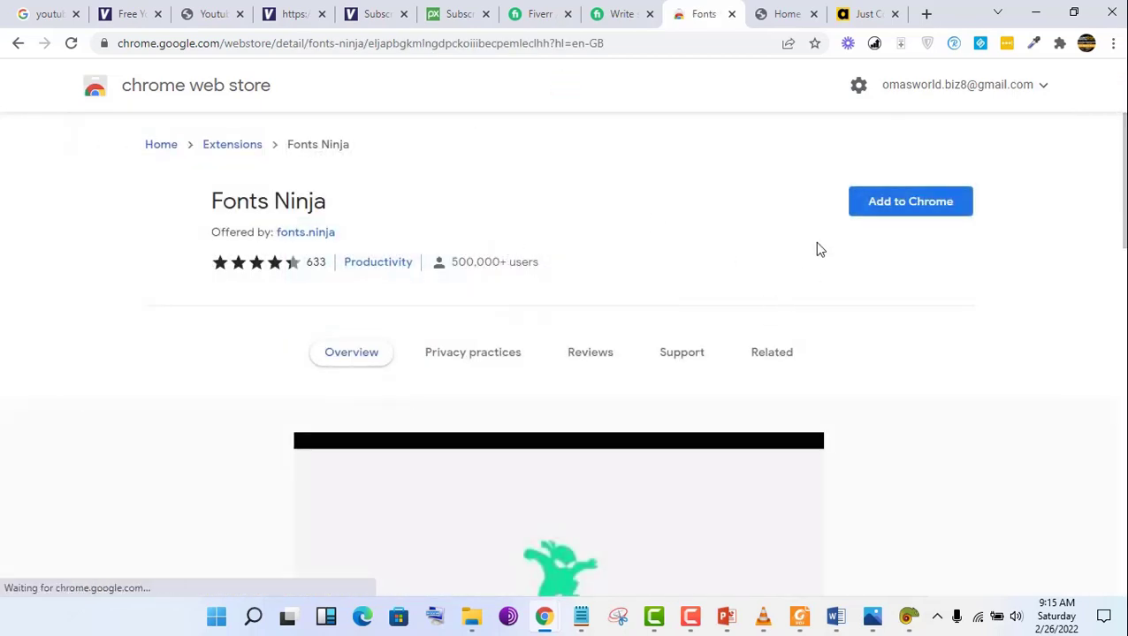
pyautogui.click(871, 200)
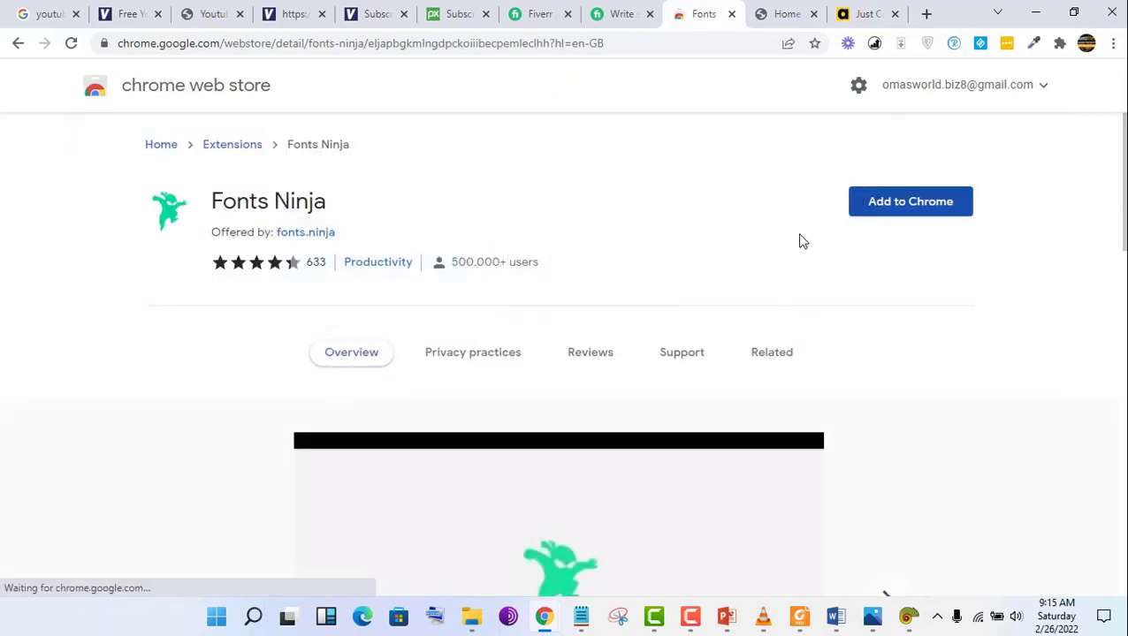
# Step: Return the Fiverr results to the unfiltered WordPress search and view the article and blog ghostwriting gig's image
pyautogui.click(540, 12)
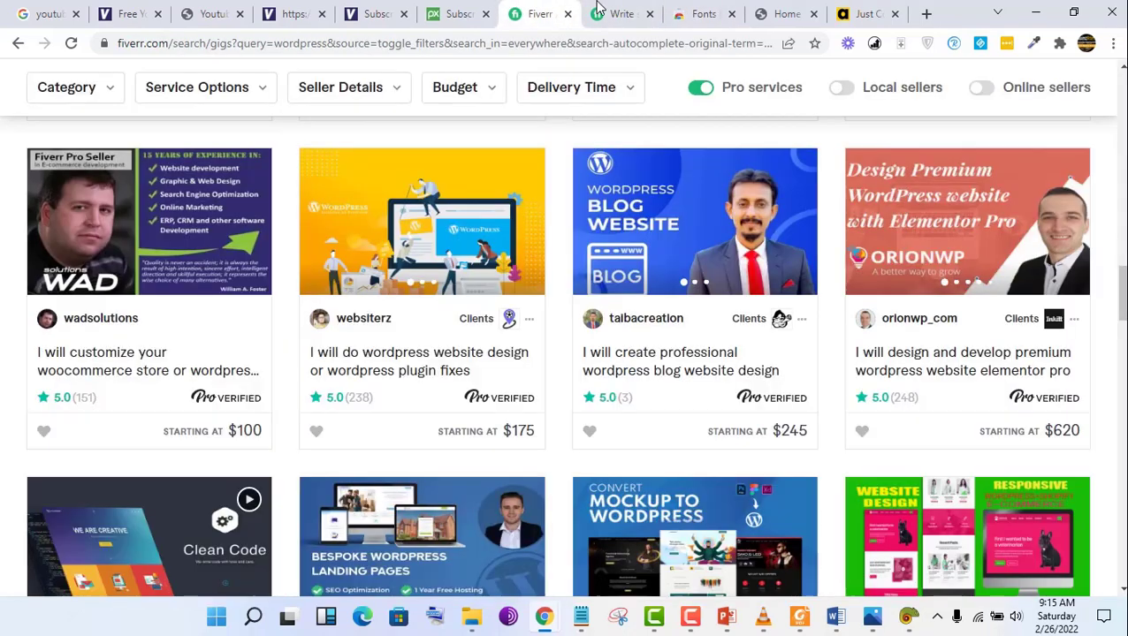
pyautogui.click(19, 44)
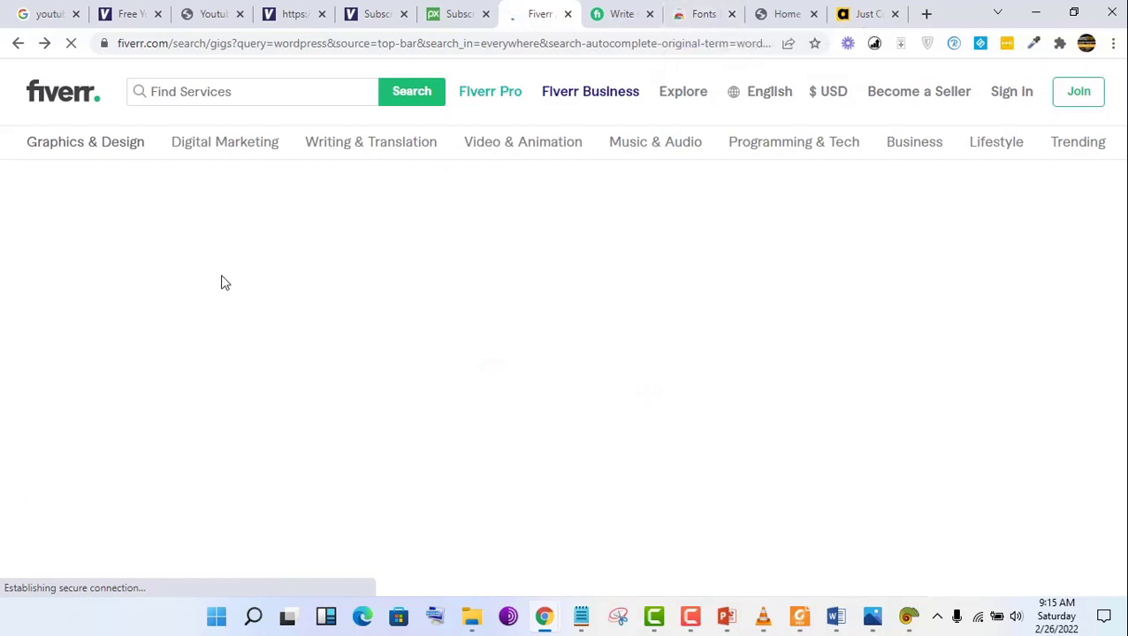
pyautogui.click(610, 12)
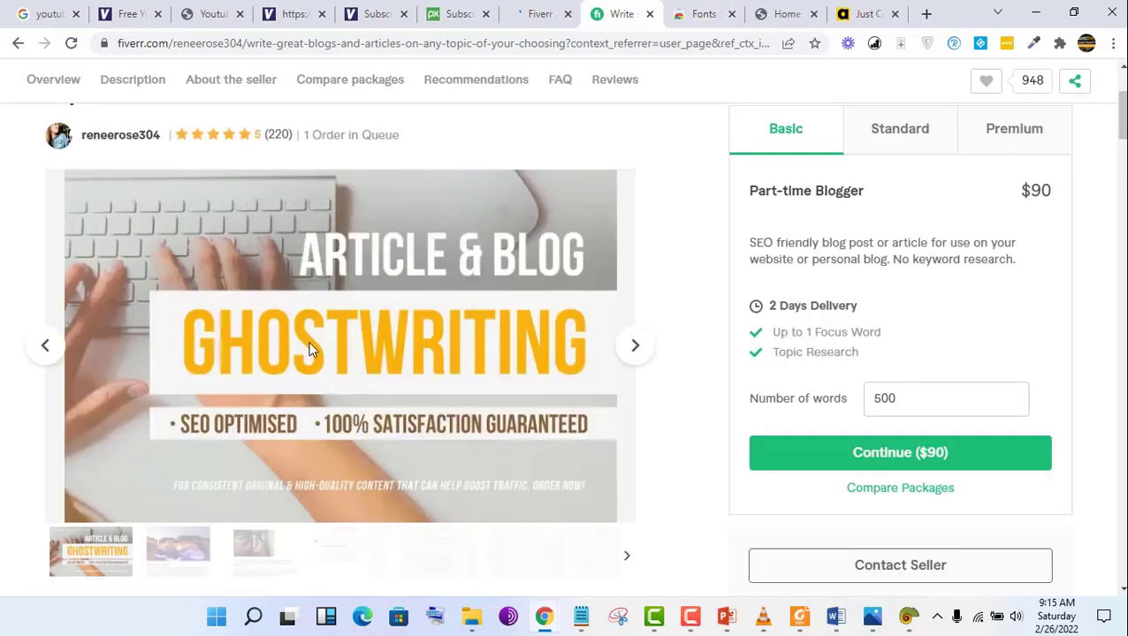
pyautogui.moveTo(357, 285)
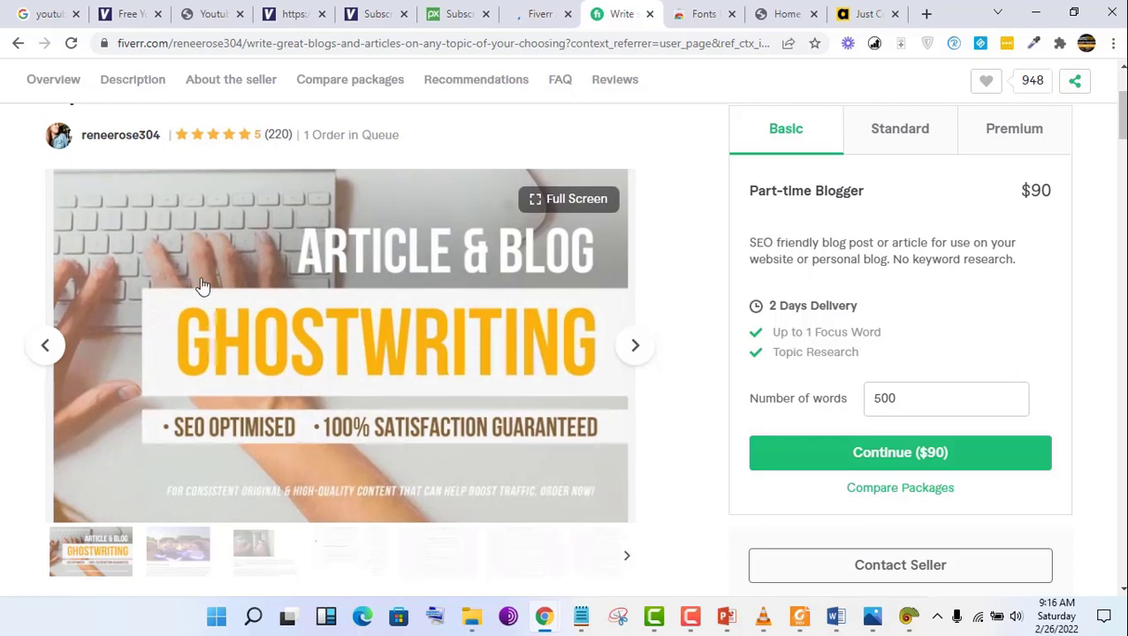
# Step: Check the Canva home page and return the Fiverr WordPress search results to the responsive WordPress website design gig
pyautogui.click(785, 10)
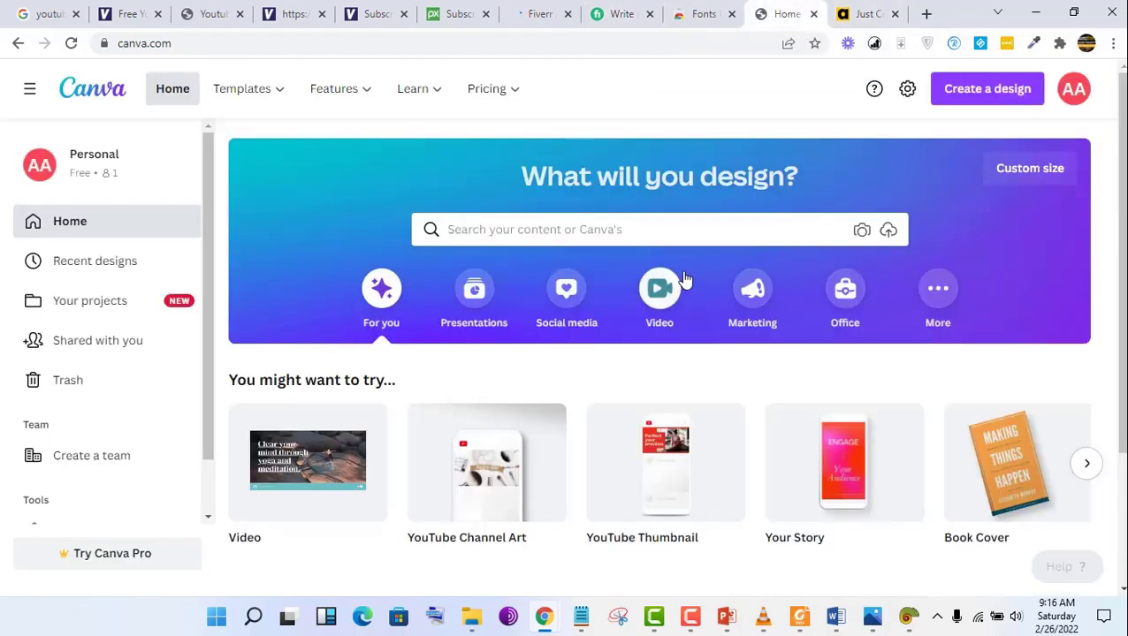
pyautogui.click(553, 9)
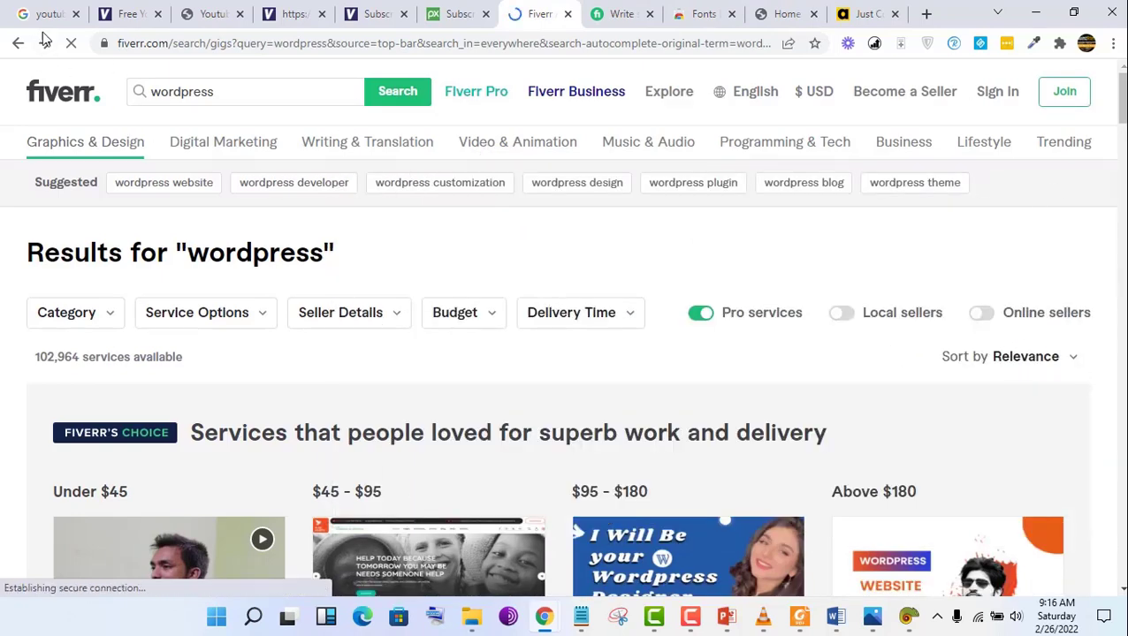
pyautogui.click(18, 42)
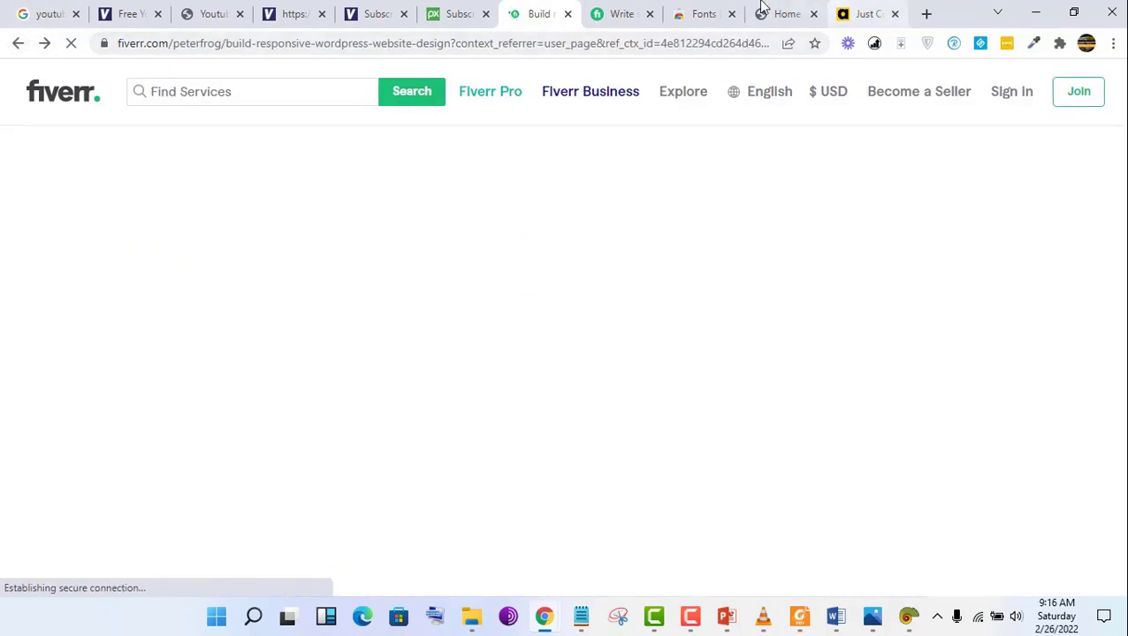
# Step: Add the Fonts Ninja extension to Chrome from its Web Store page and approve its permissions
pyautogui.click(703, 13)
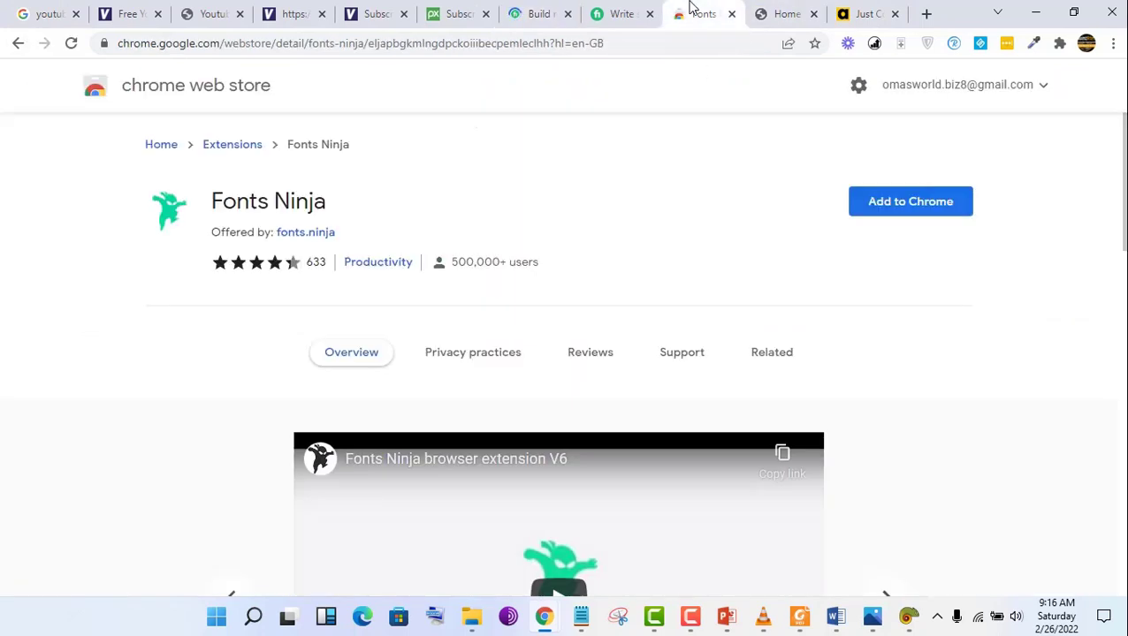
pyautogui.click(883, 207)
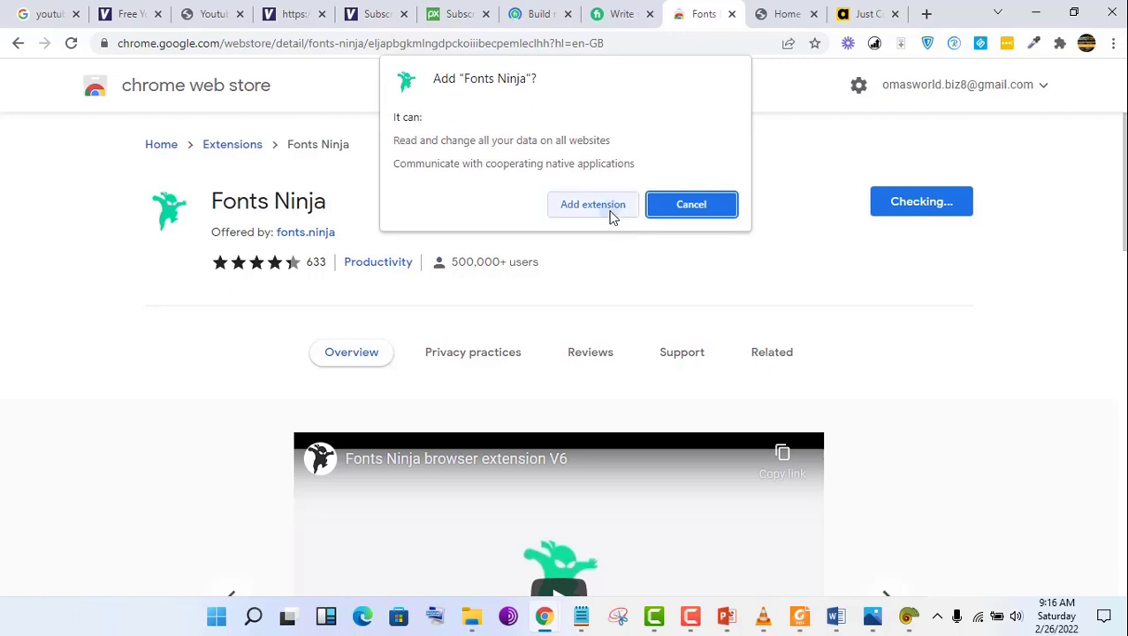
pyautogui.click(610, 210)
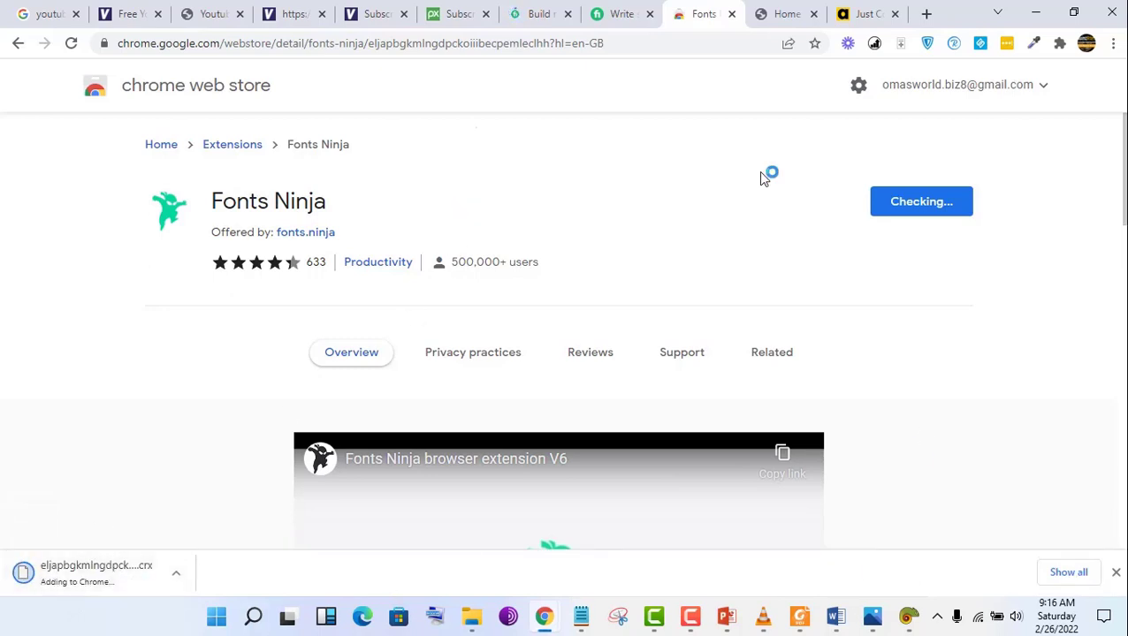
# Step: Review the responsive WordPress website and ghostwriting gig images, and view PRO ARTICLE WRITING.png in Photos
pyautogui.click(539, 13)
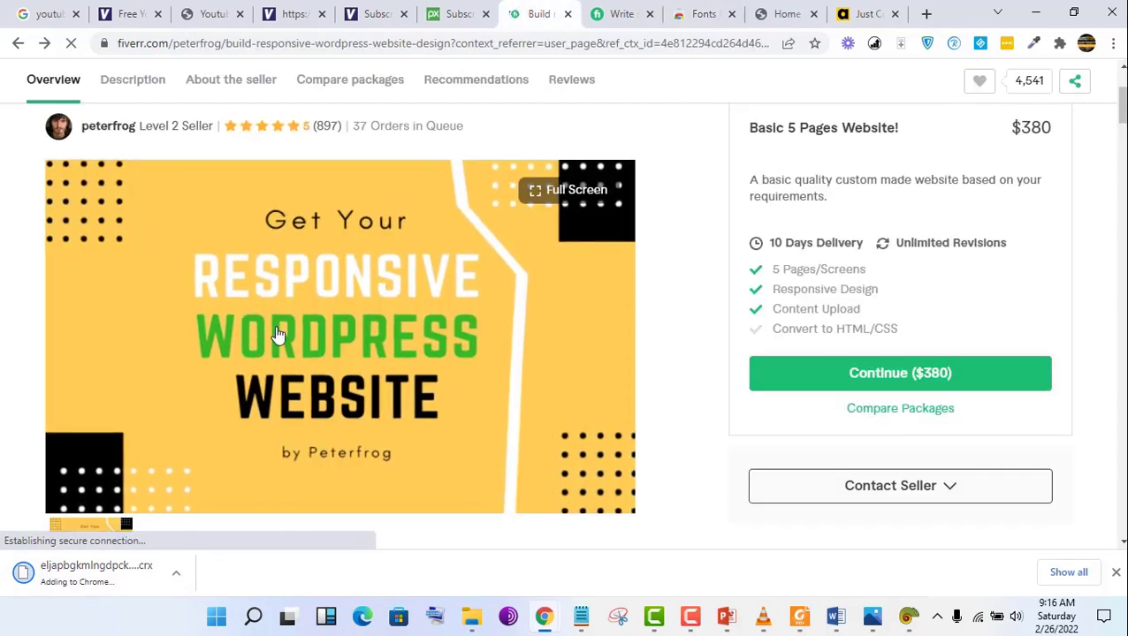
pyautogui.hotkey('ctrl', 'Tab')
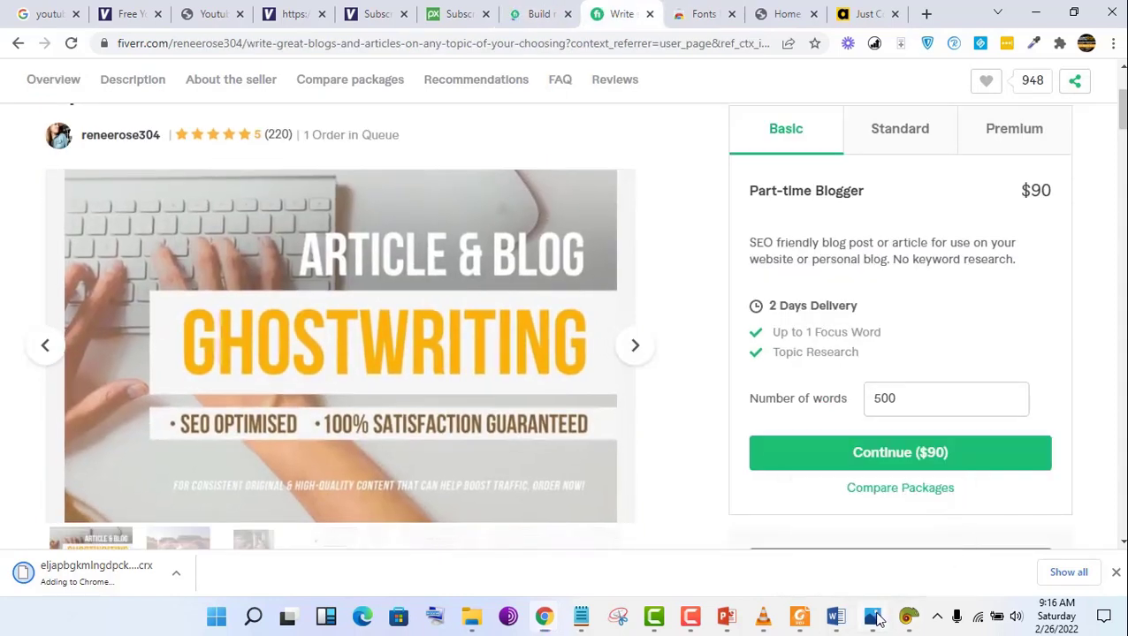
pyautogui.click(872, 618)
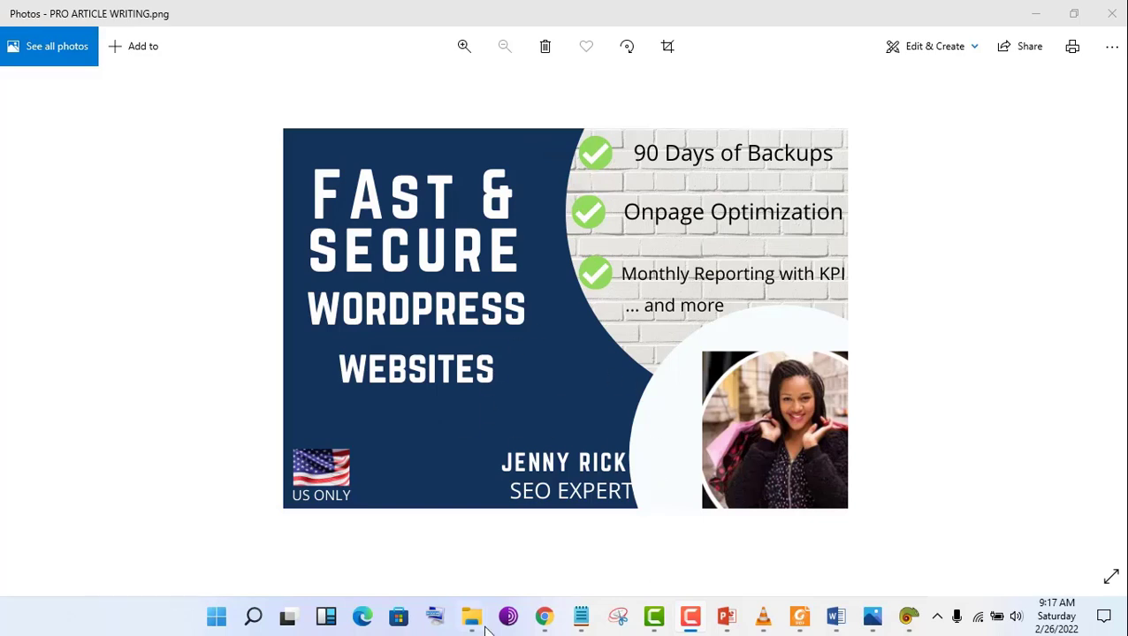
# Step: Close the incognito Chrome window showing the Fiverr gigs and switch back to the remaining Chrome window
pyautogui.moveTo(544, 628)
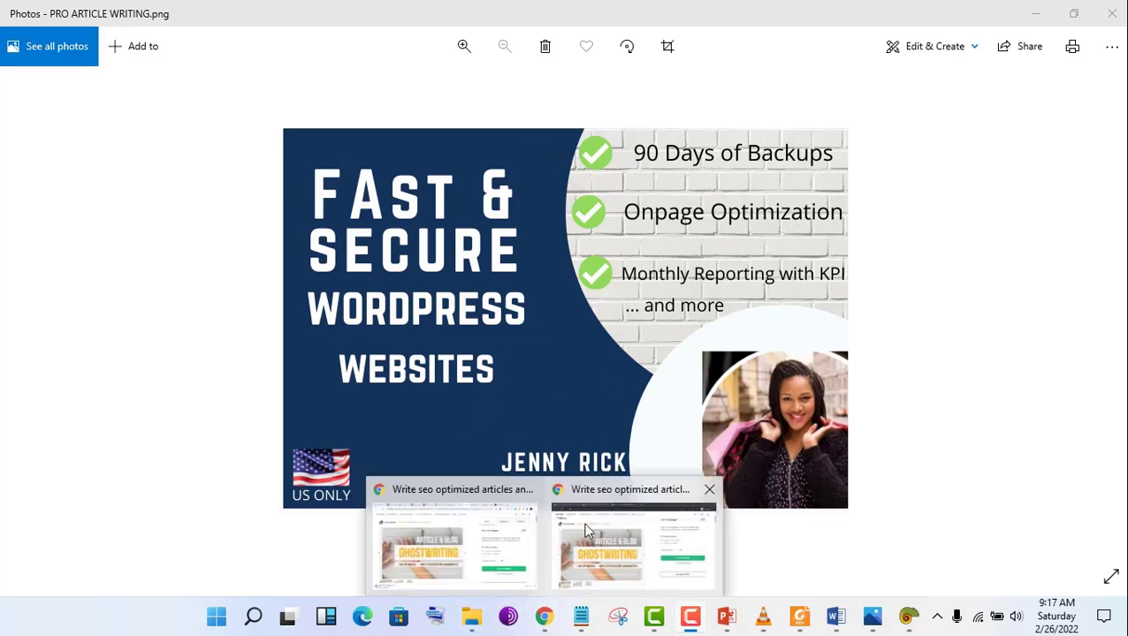
pyautogui.moveTo(704, 498)
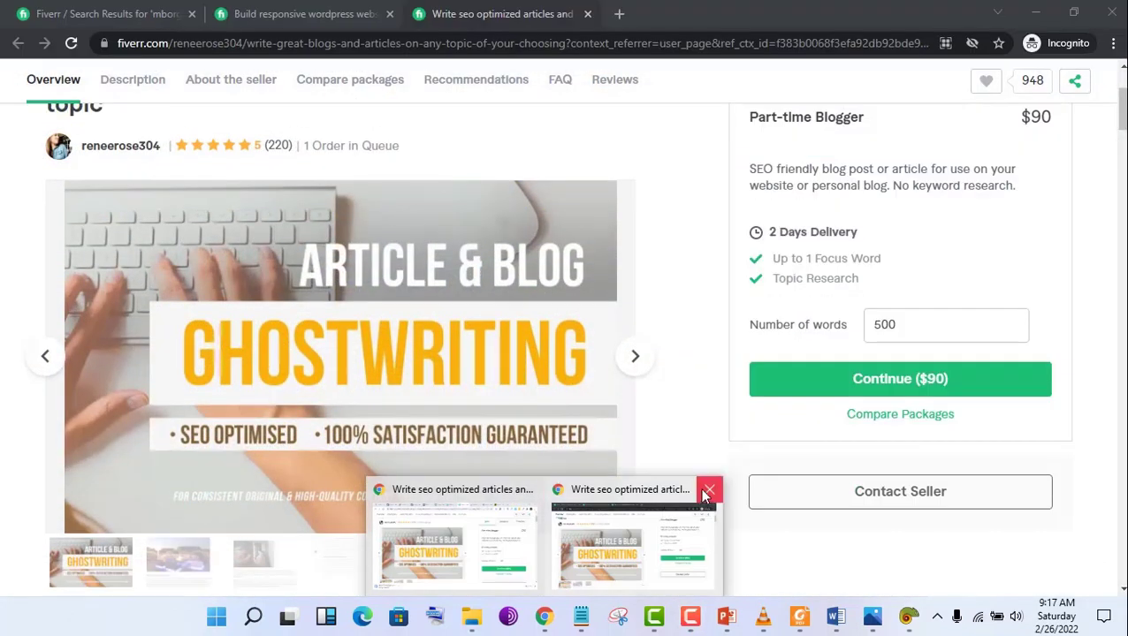
pyautogui.click(705, 493)
pyautogui.moveTo(535, 624)
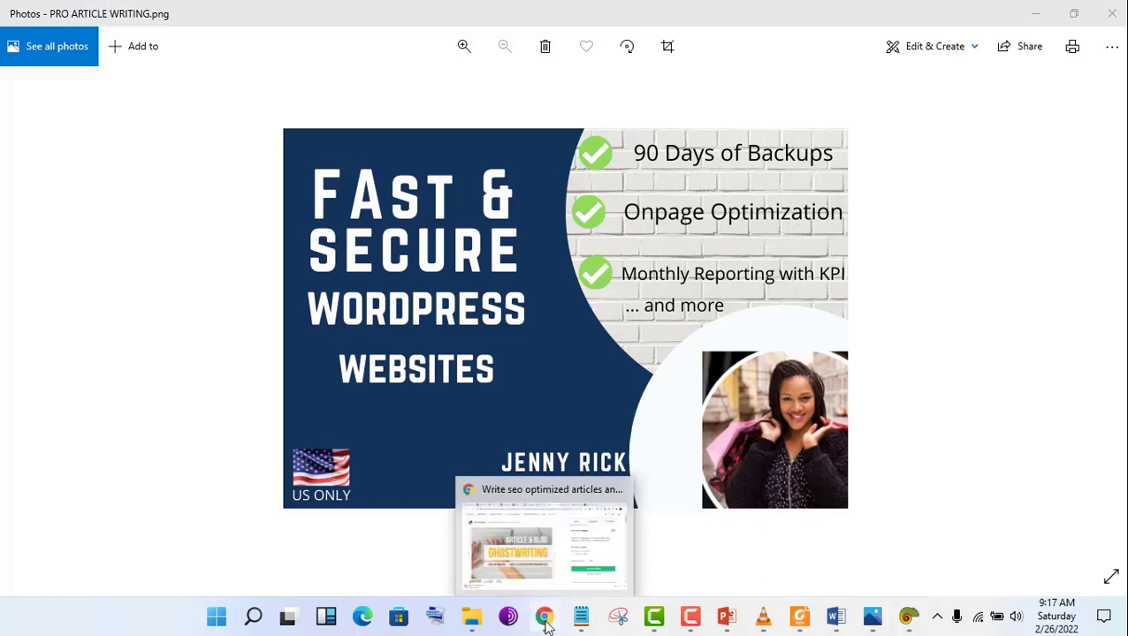
pyautogui.click(544, 617)
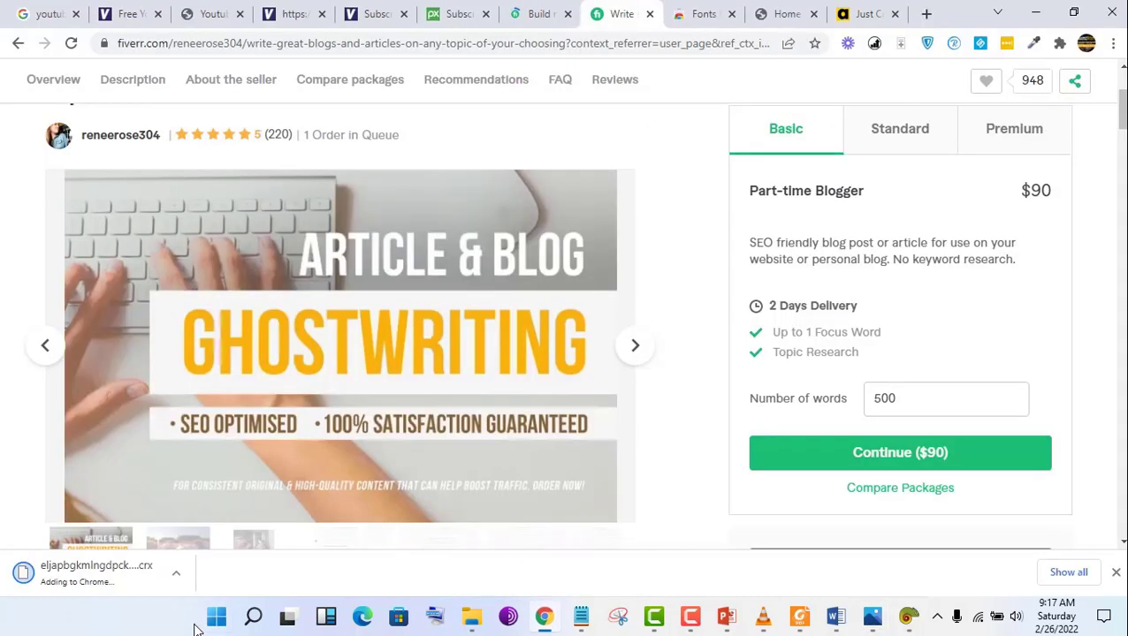
# Step: Examine the Canva home page's colours with ColorZilla, close its sampling bar, and inspect the page's text fonts with Fonts Ninja
pyautogui.moveTo(630, 335)
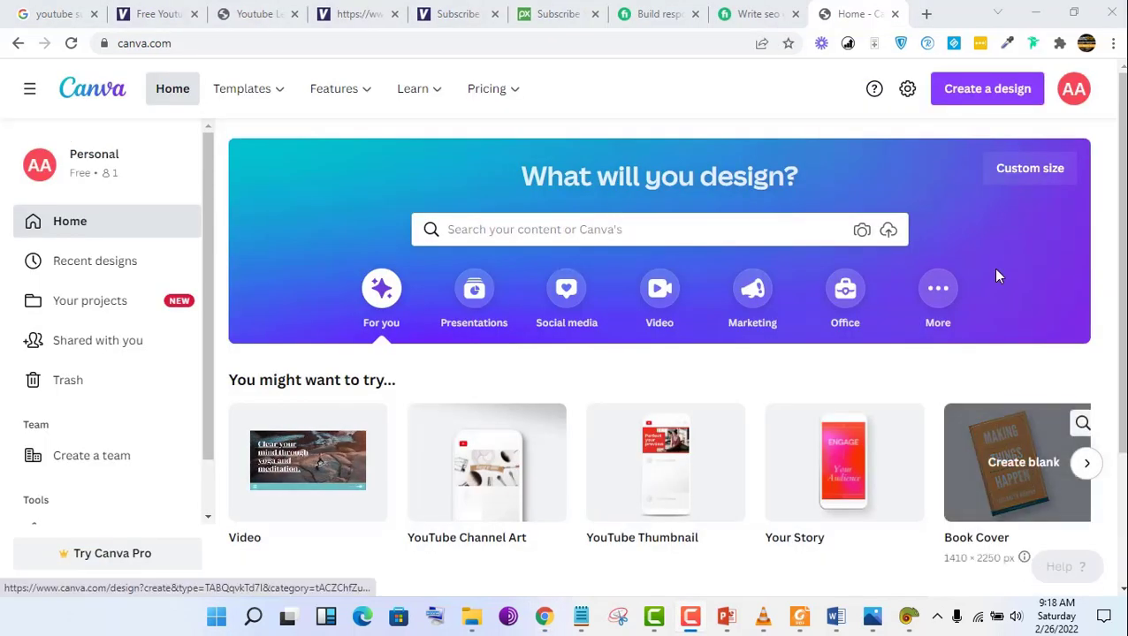
pyautogui.click(1033, 50)
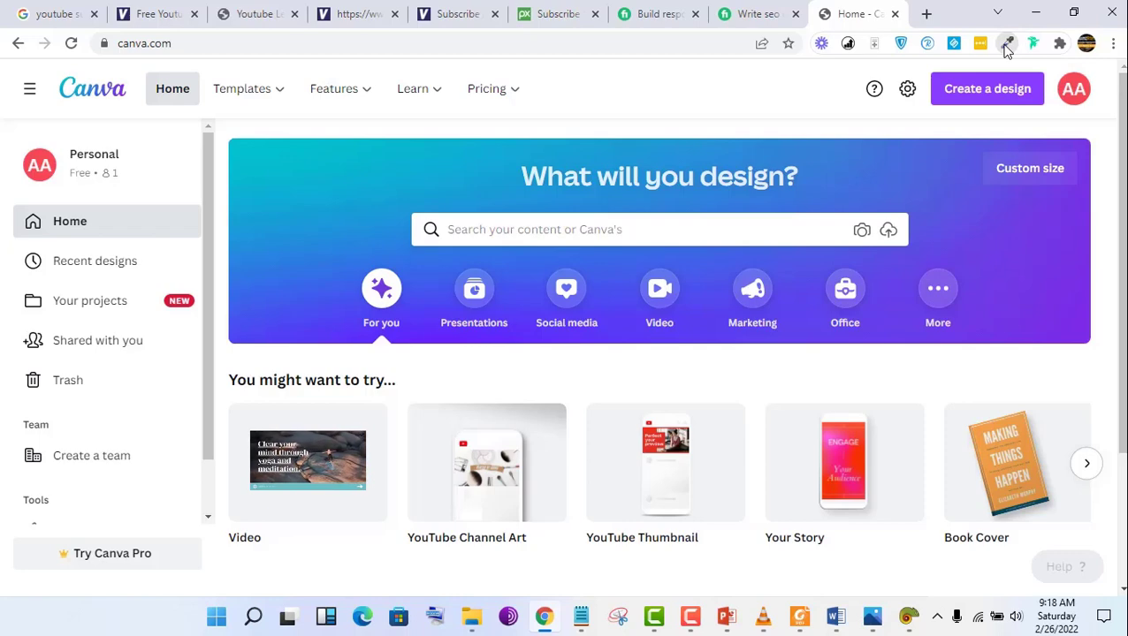
pyautogui.click(1006, 44)
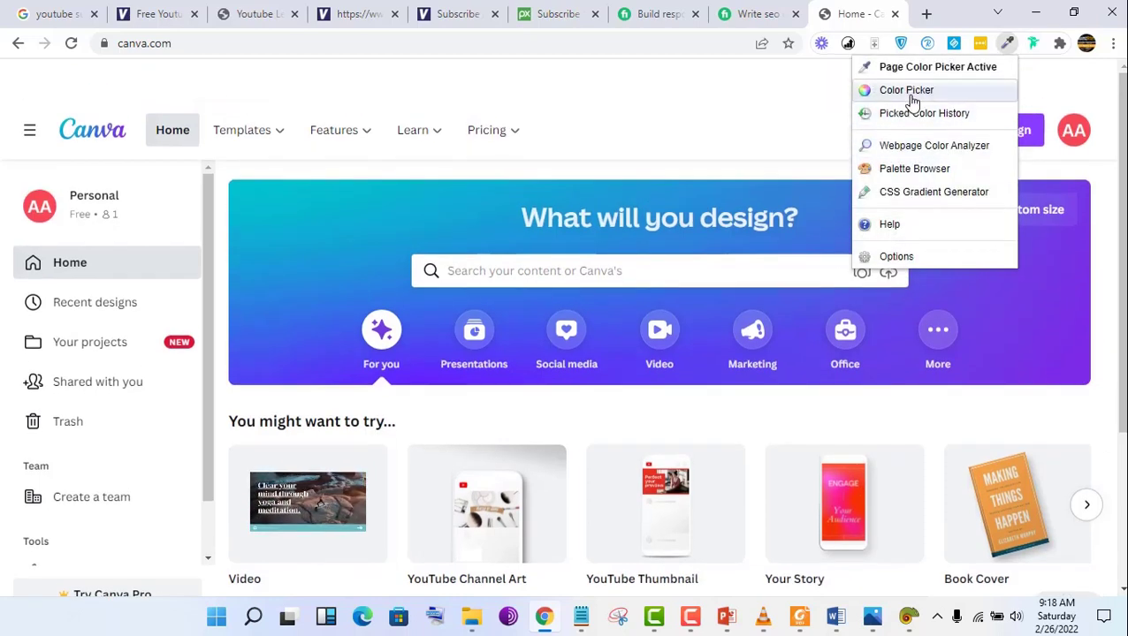
pyautogui.click(1040, 44)
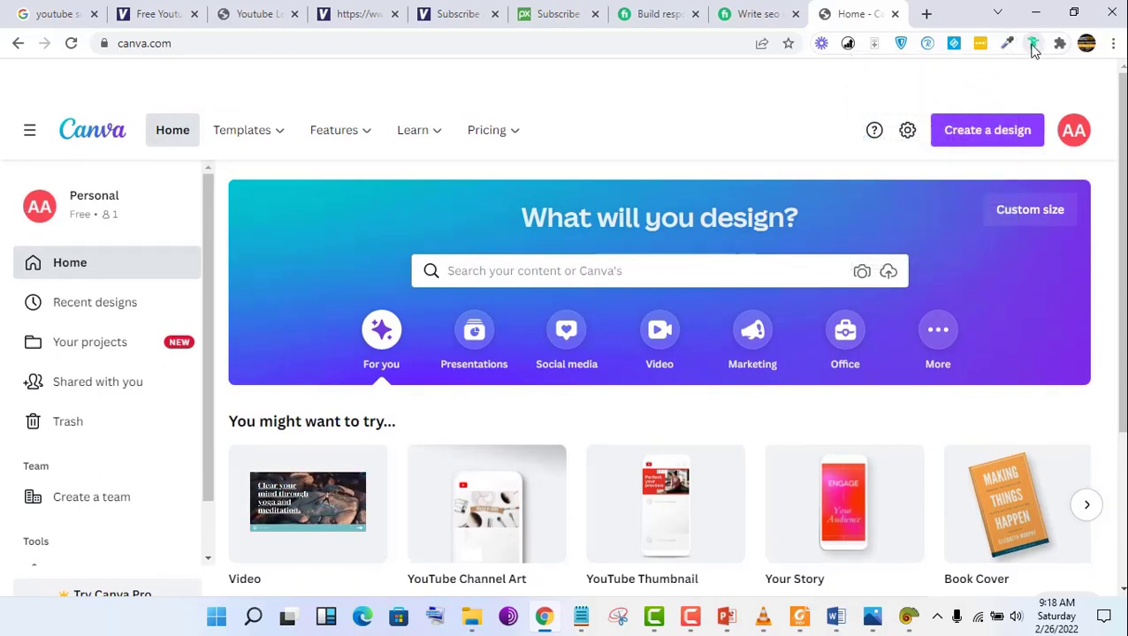
pyautogui.click(1032, 44)
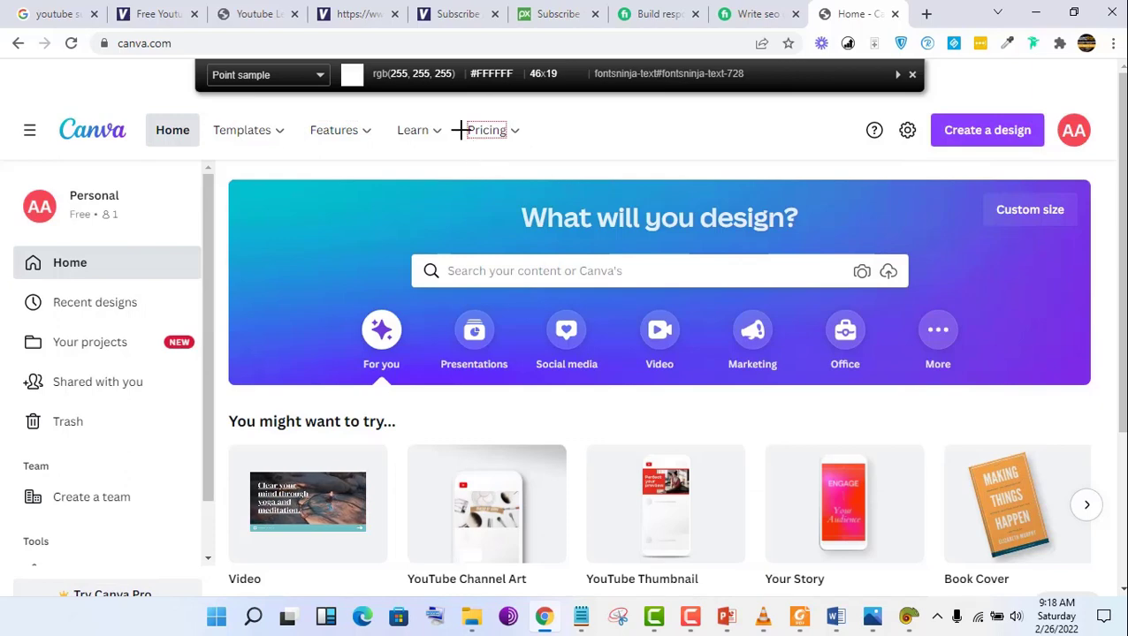
pyautogui.moveTo(502, 134)
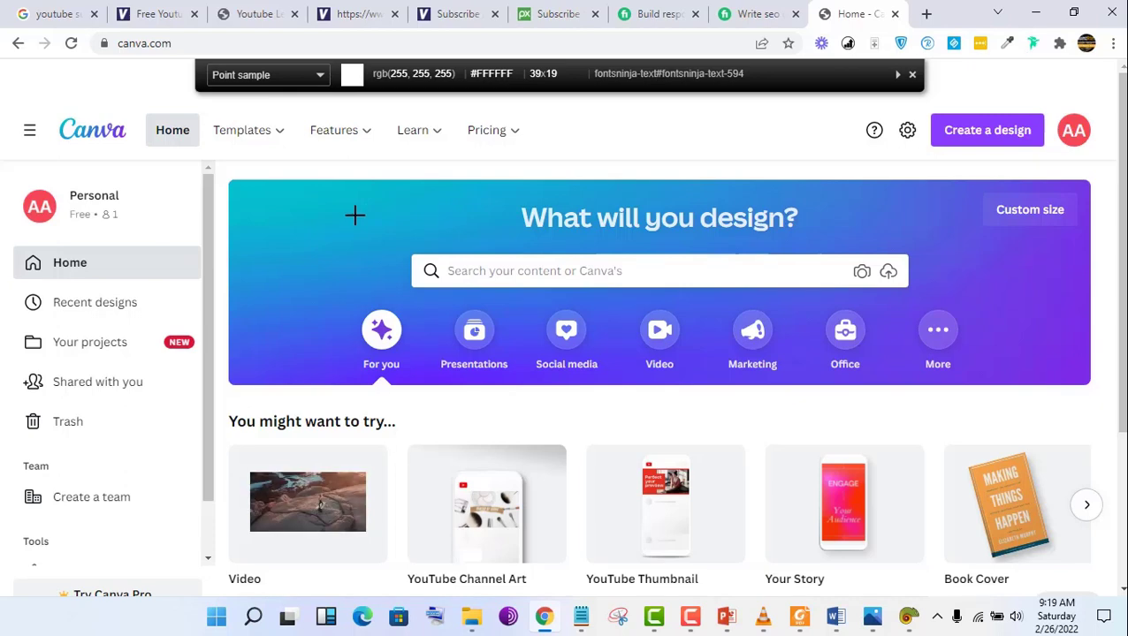
pyautogui.click(912, 74)
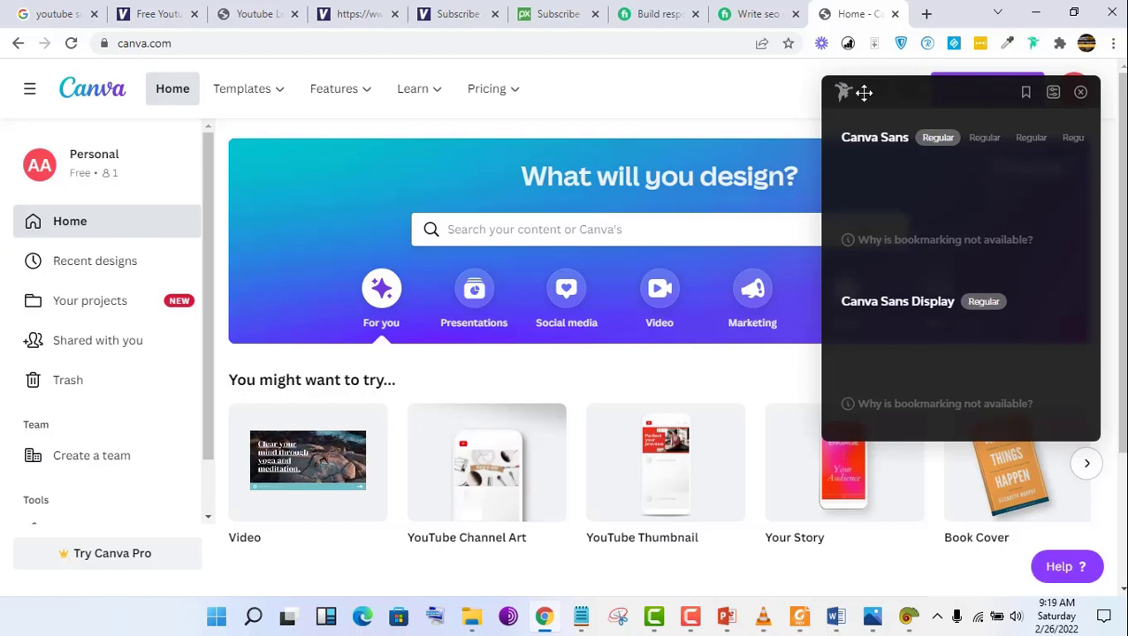
pyautogui.moveTo(621, 176)
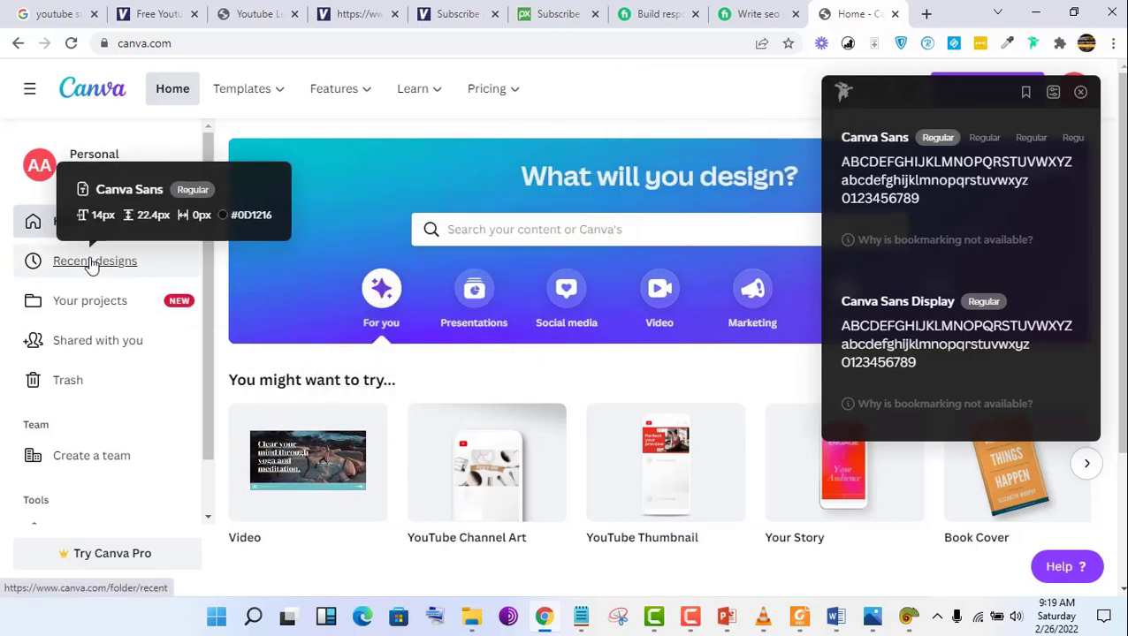
# Step: Go to the responsive WordPress website gig on Fiverr and examine ColorZilla's Color Picker beside the gig image, dismissing it each time
pyautogui.click(533, 15)
pyautogui.click(658, 13)
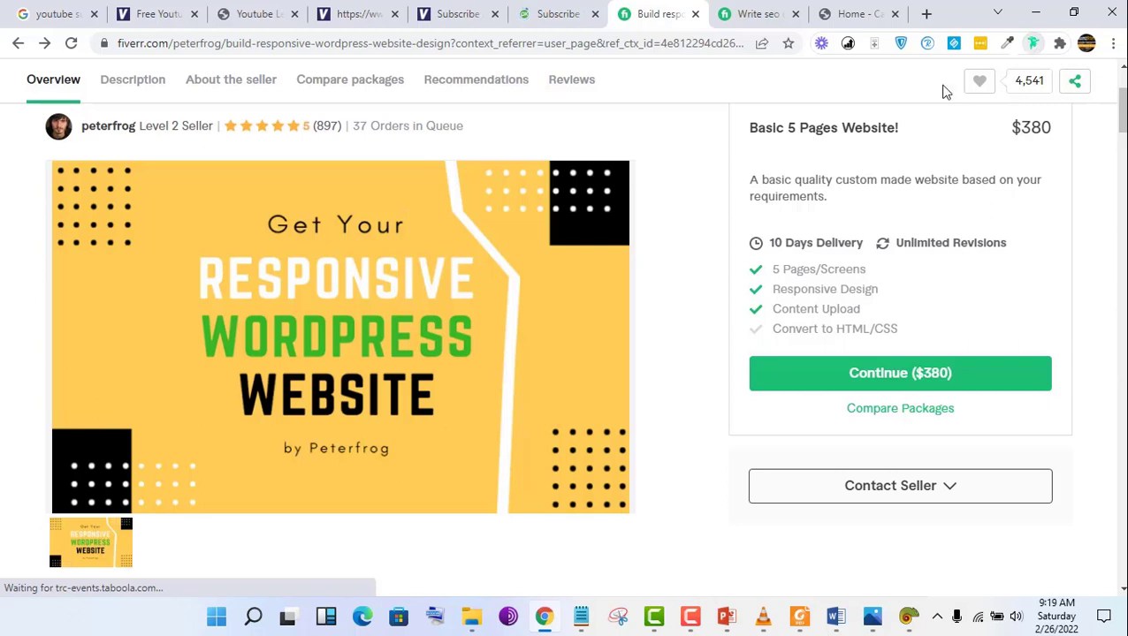
pyautogui.click(1010, 46)
pyautogui.click(929, 102)
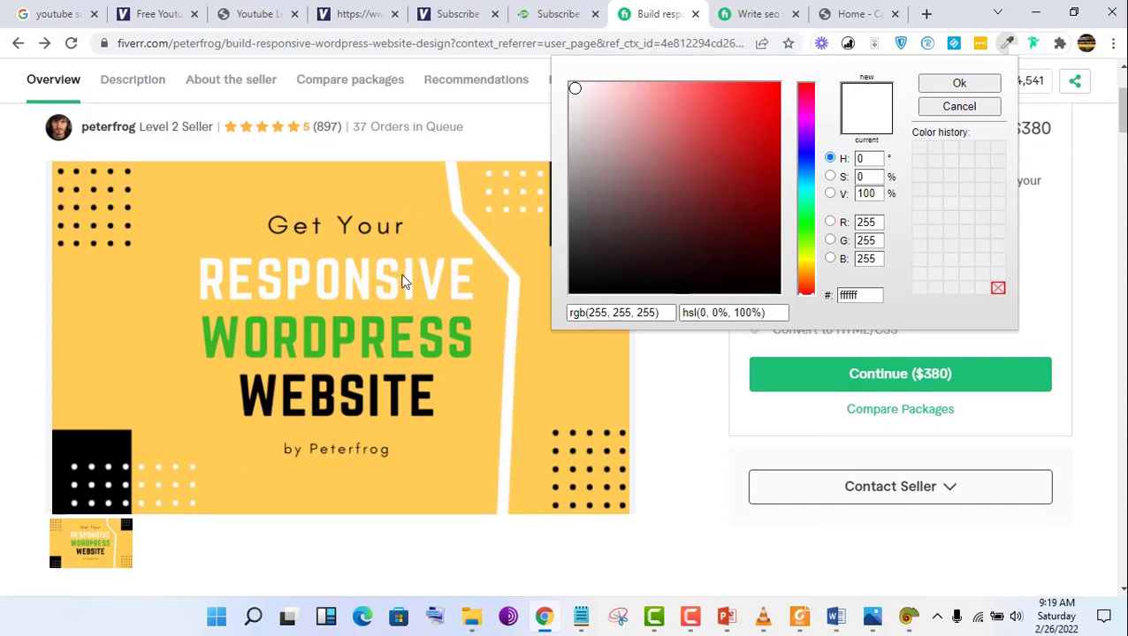
pyautogui.click(499, 206)
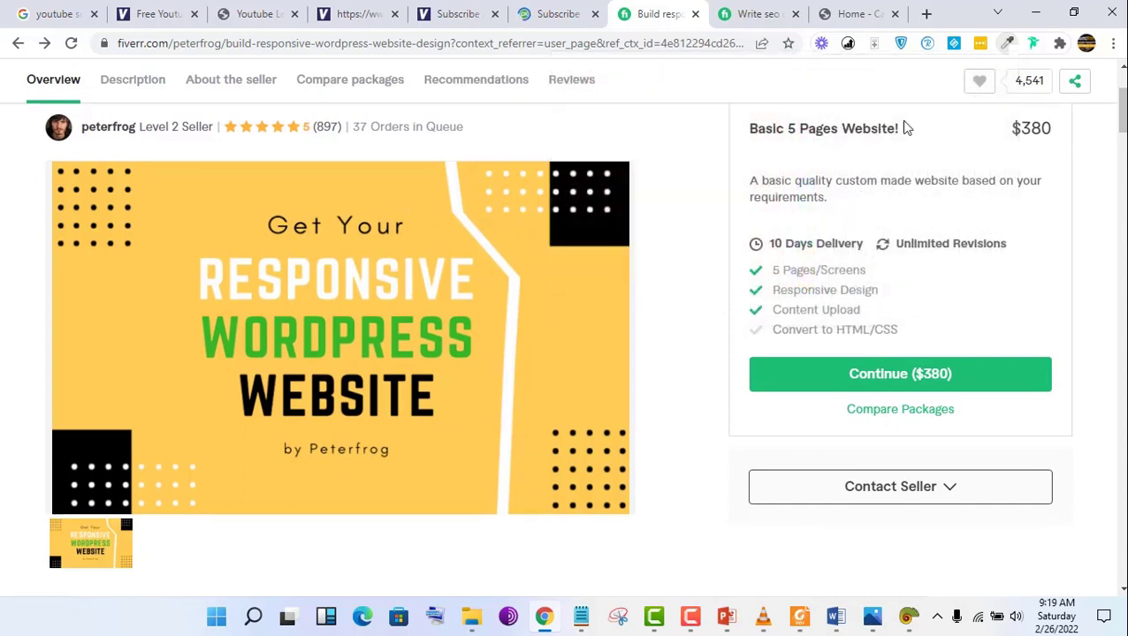
pyautogui.click(1007, 44)
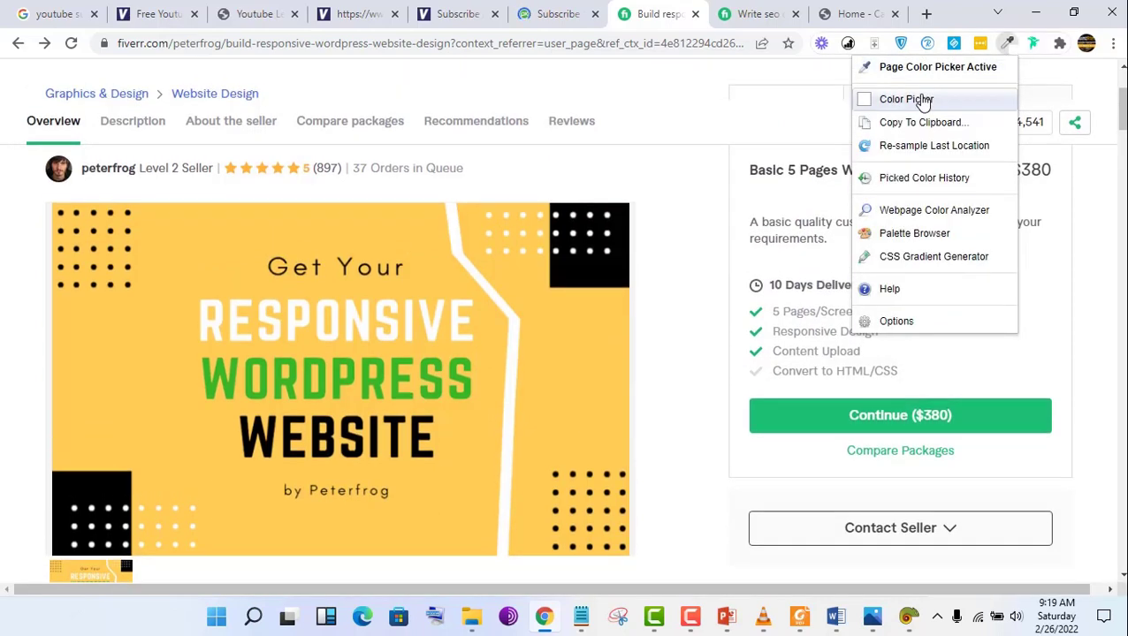
pyautogui.click(923, 102)
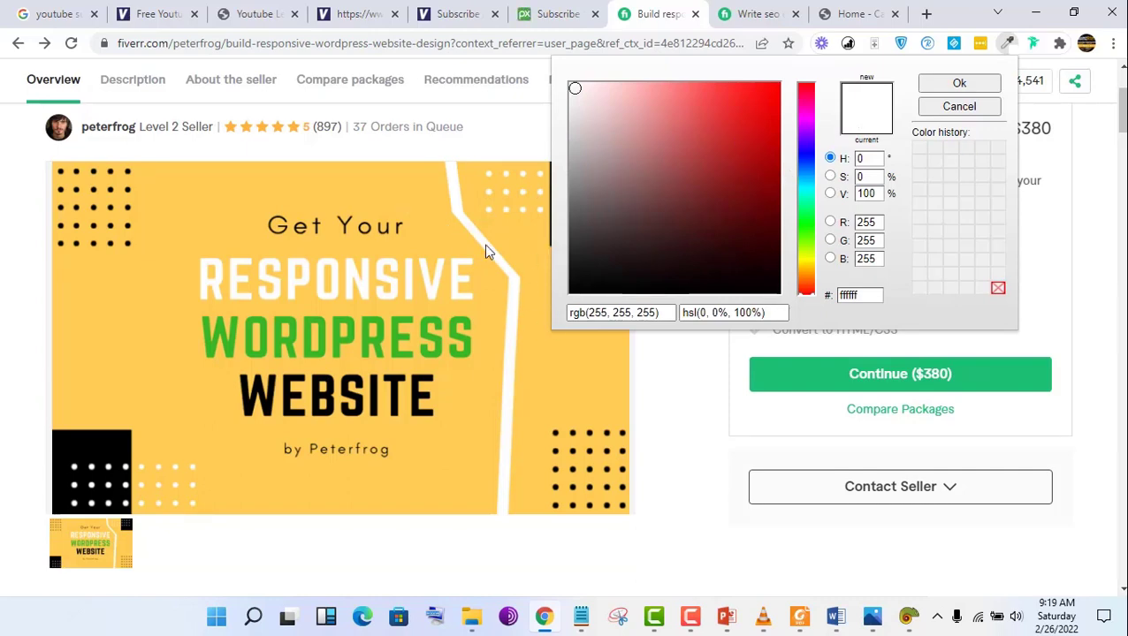
pyautogui.click(475, 311)
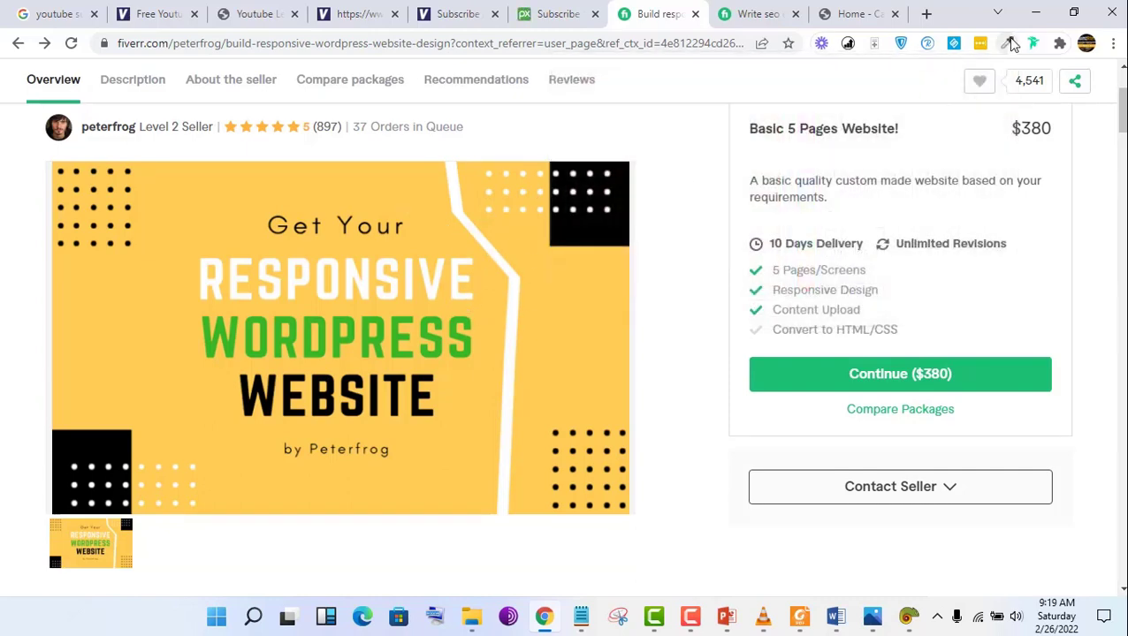
# Step: Try sampling colours from the WordPress gig image and page with ColorZilla's page colour picker, and close the sampling bar
pyautogui.click(1010, 43)
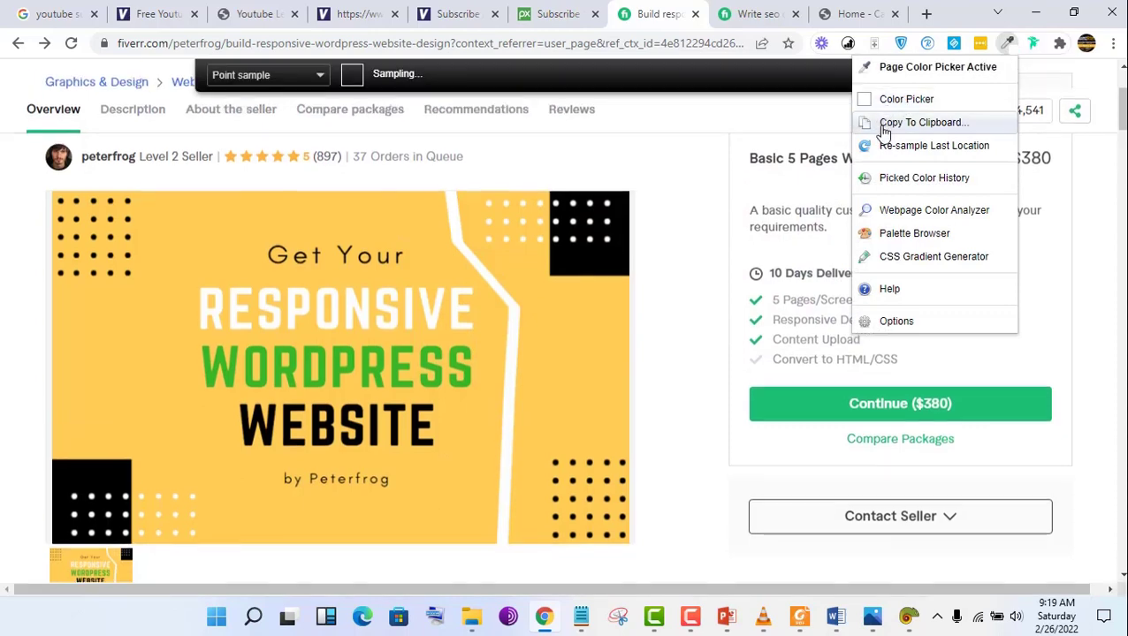
pyautogui.click(884, 132)
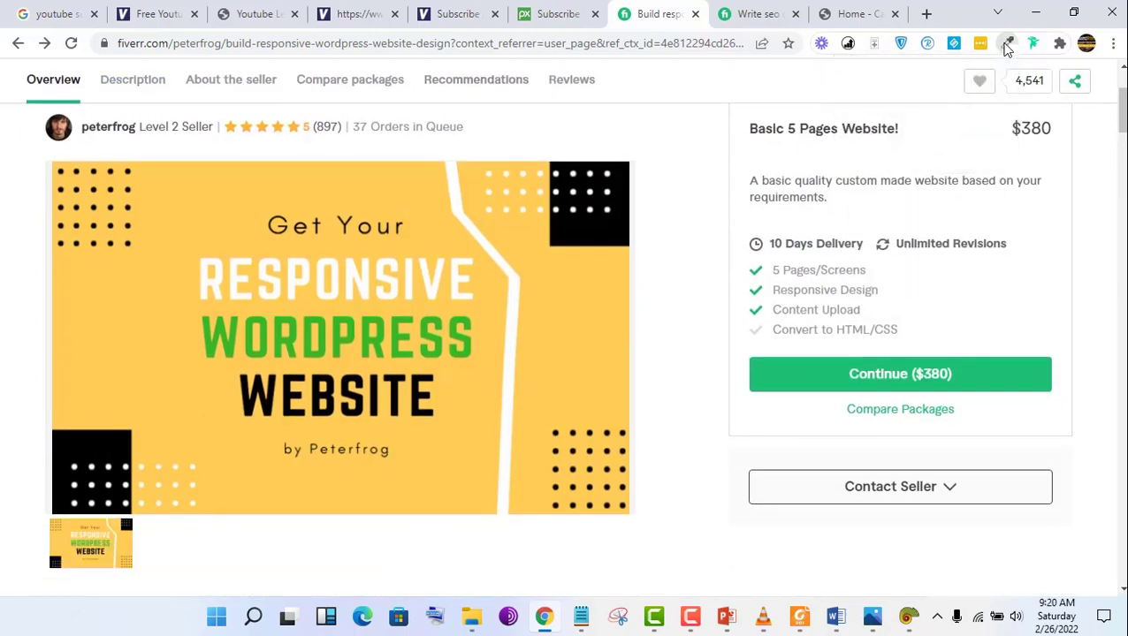
pyautogui.click(1008, 45)
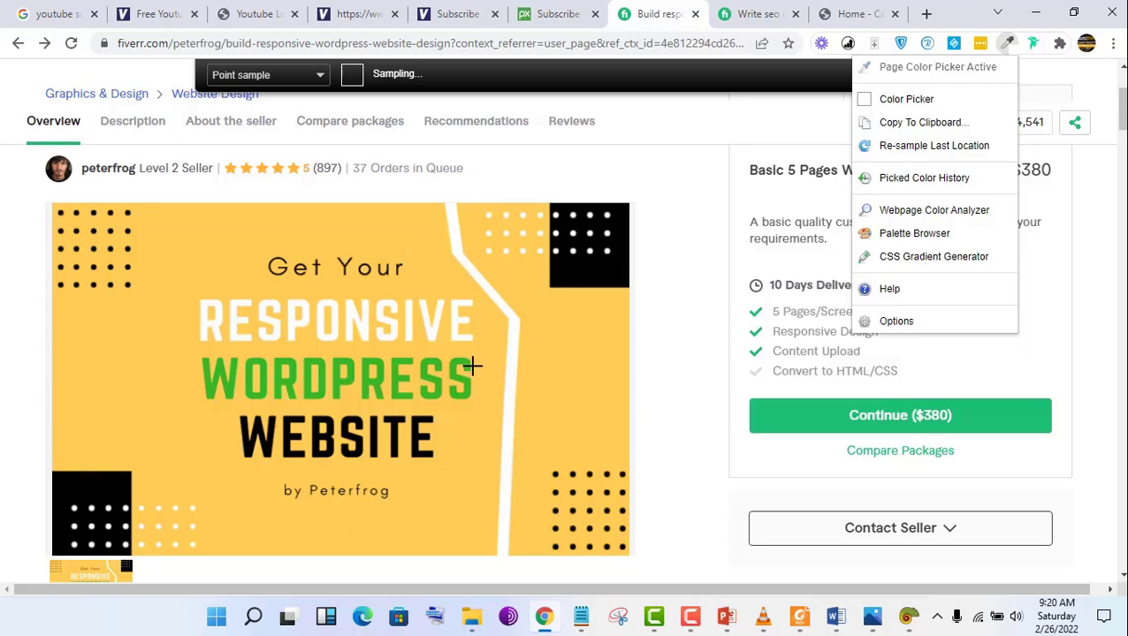
pyautogui.click(235, 243)
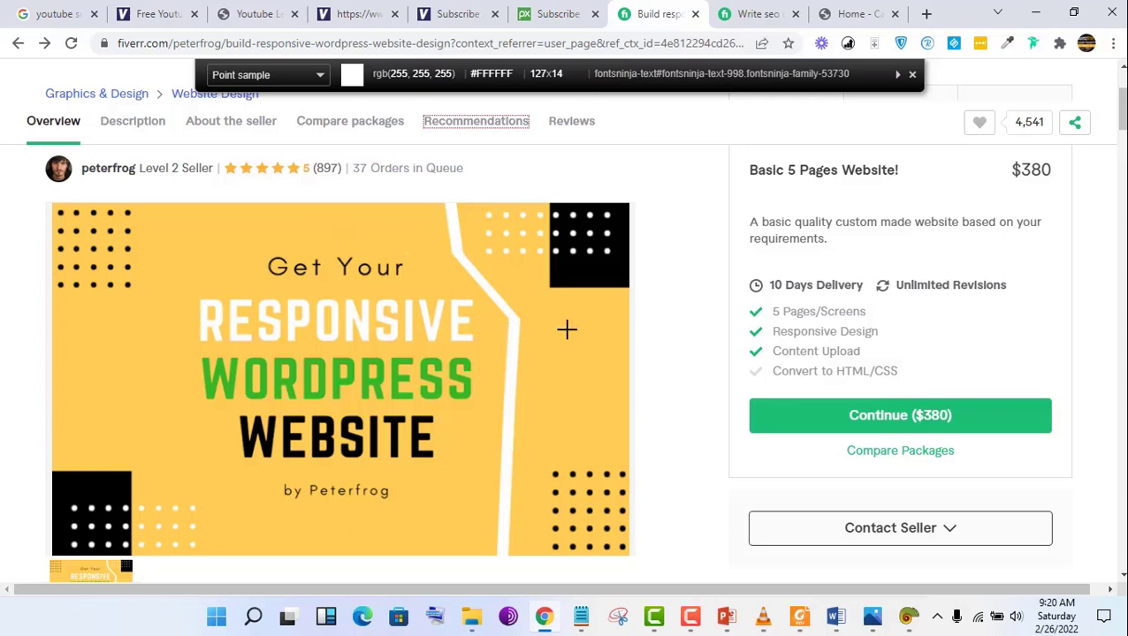
pyautogui.click(450, 127)
pyautogui.click(912, 75)
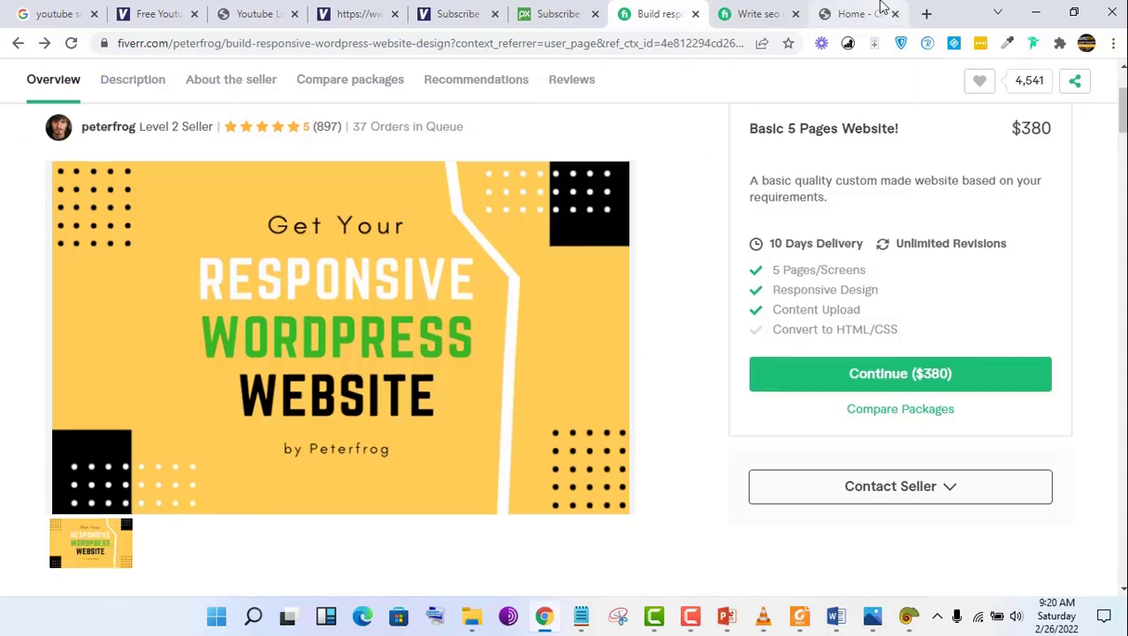
# Step: Go to the Canva home page, dismiss the Fonts Ninja panel, and open the custom size form for a new design
pyautogui.click(881, 7)
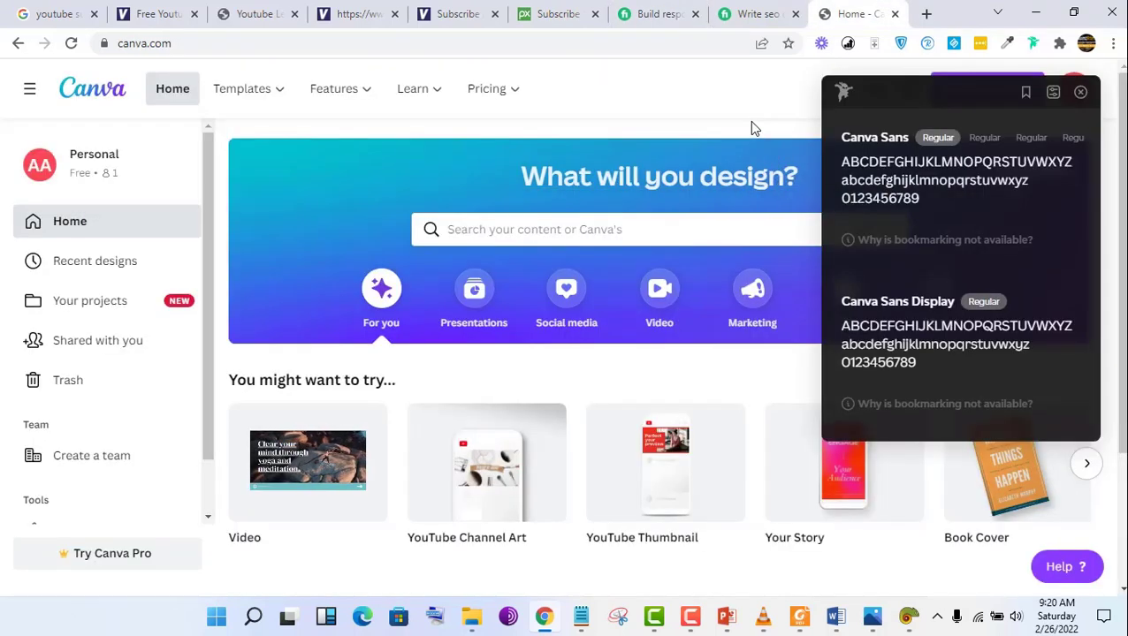
pyautogui.click(1081, 92)
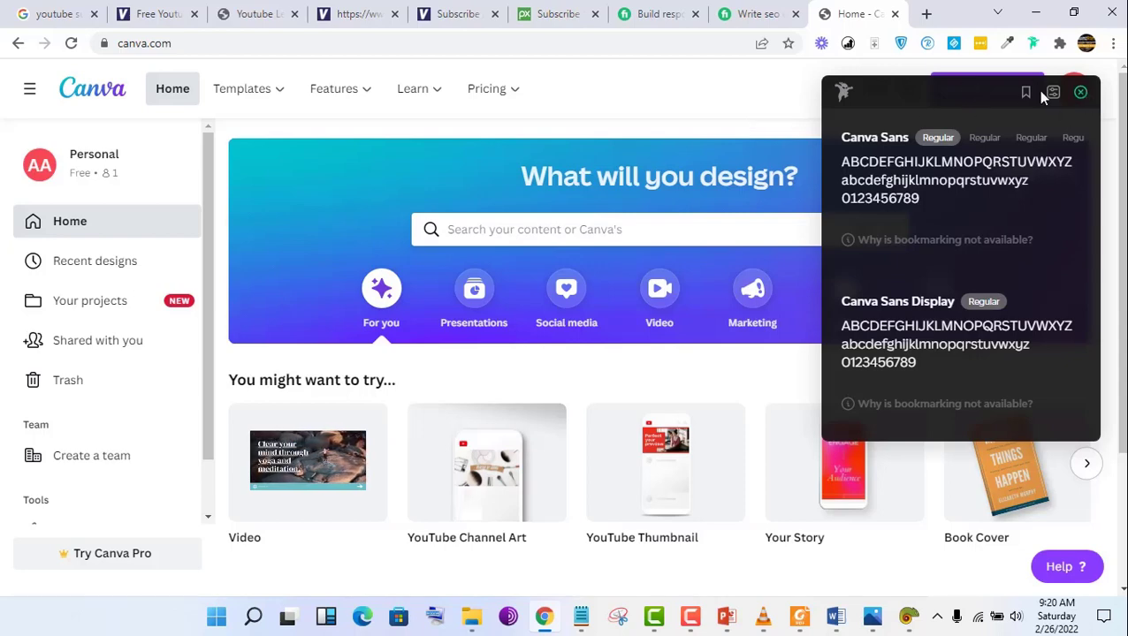
pyautogui.click(1001, 92)
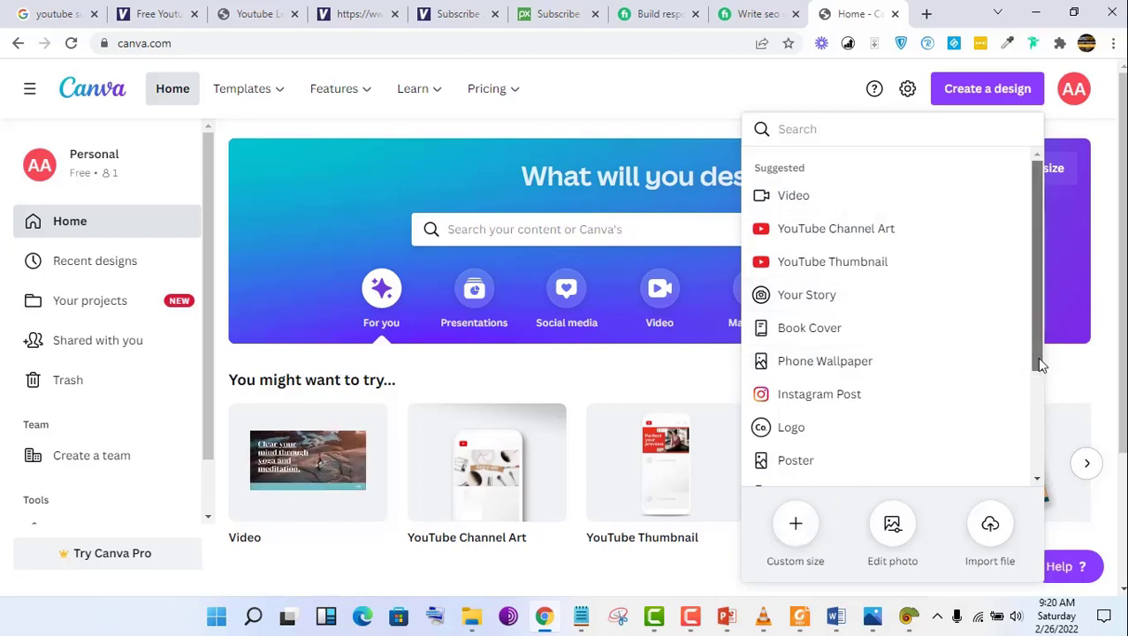
pyautogui.moveTo(1037, 360); pyautogui.dragTo(1028, 328)
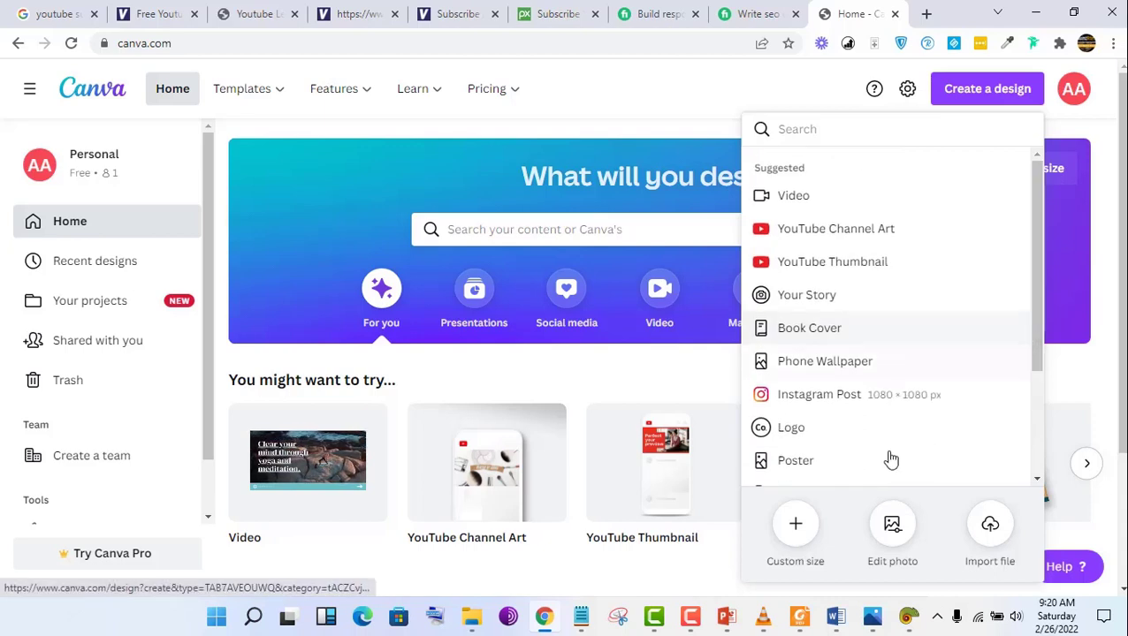
pyautogui.click(796, 527)
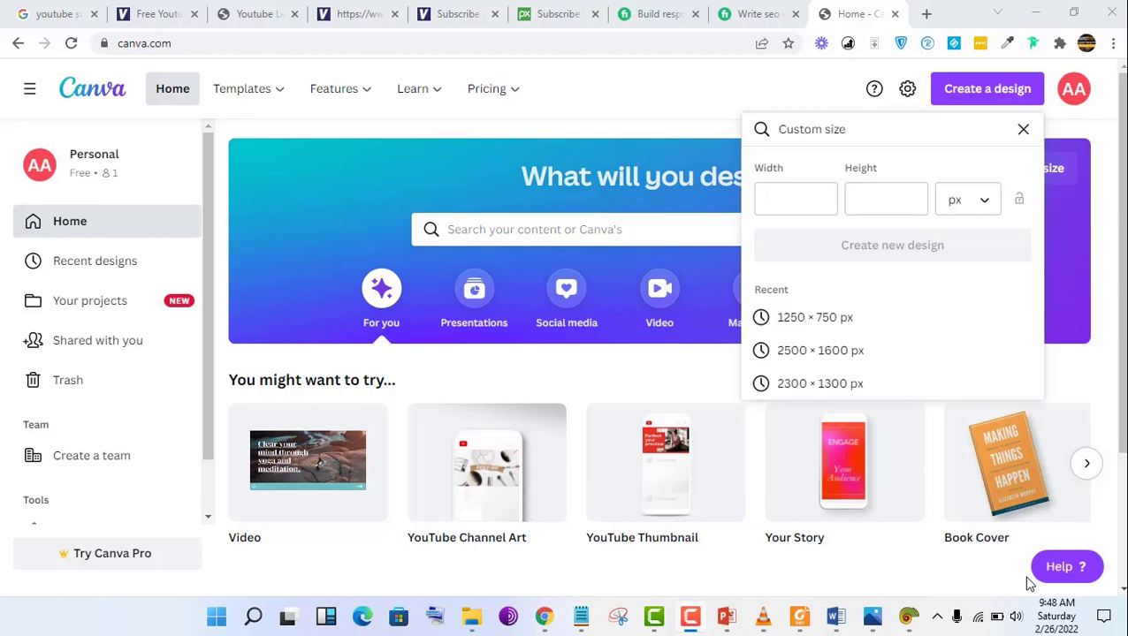
pyautogui.click(990, 92)
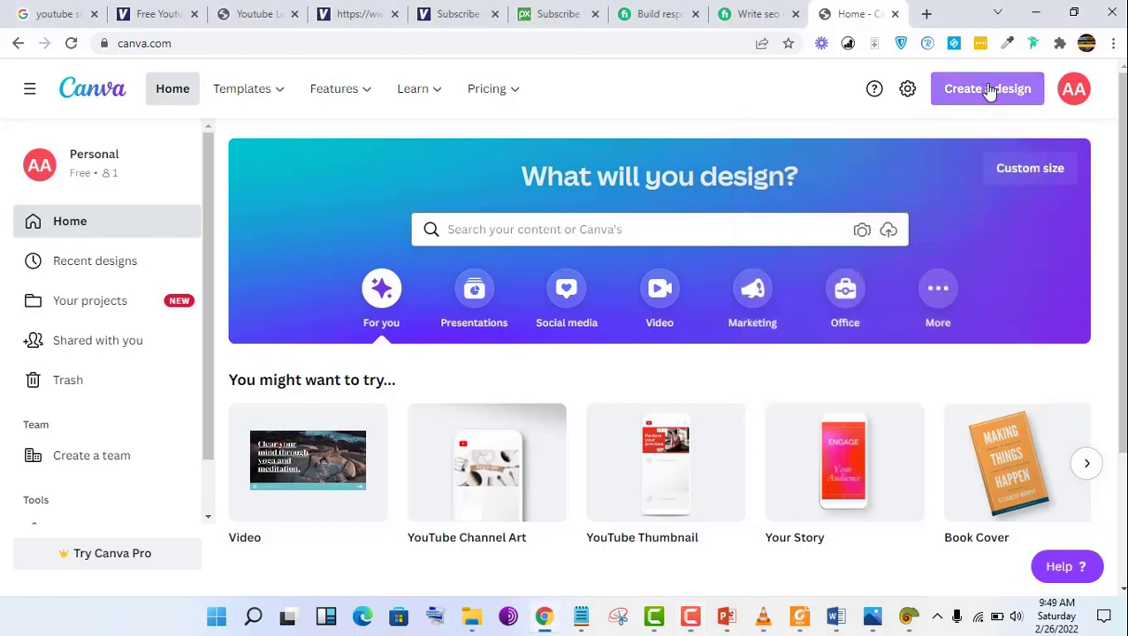
pyautogui.click(990, 92)
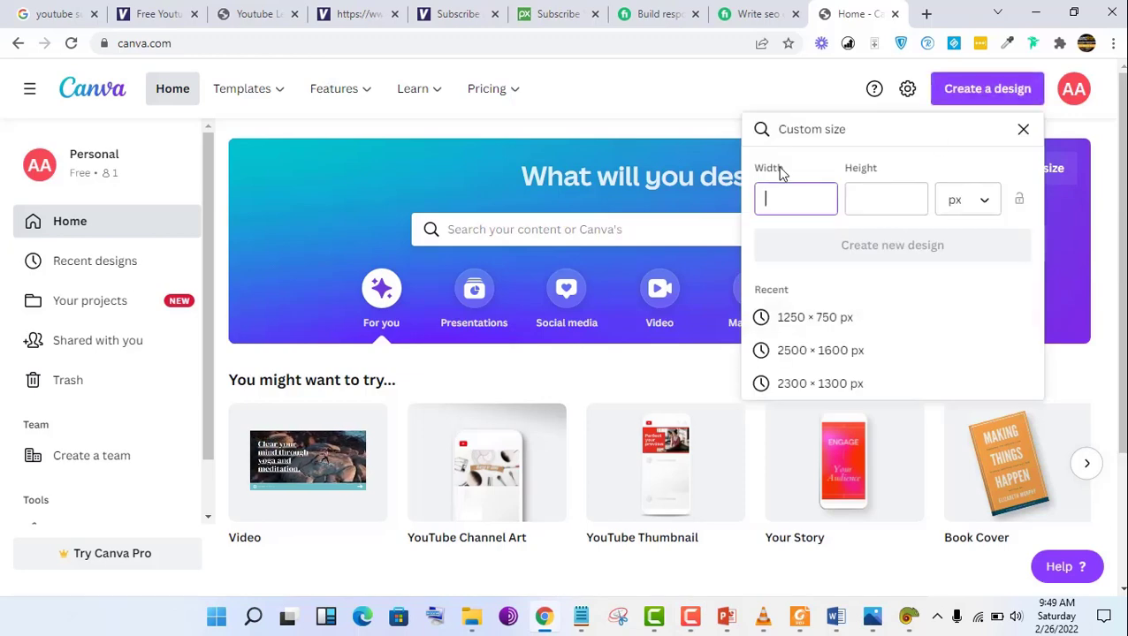
pyautogui.click(1023, 131)
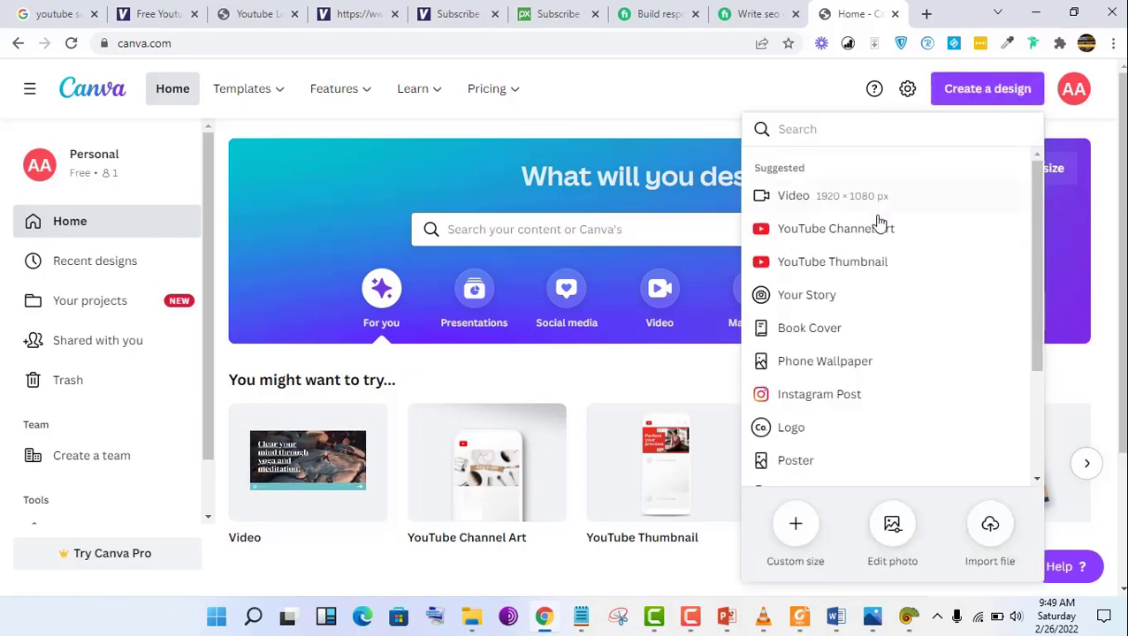
pyautogui.click(987, 90)
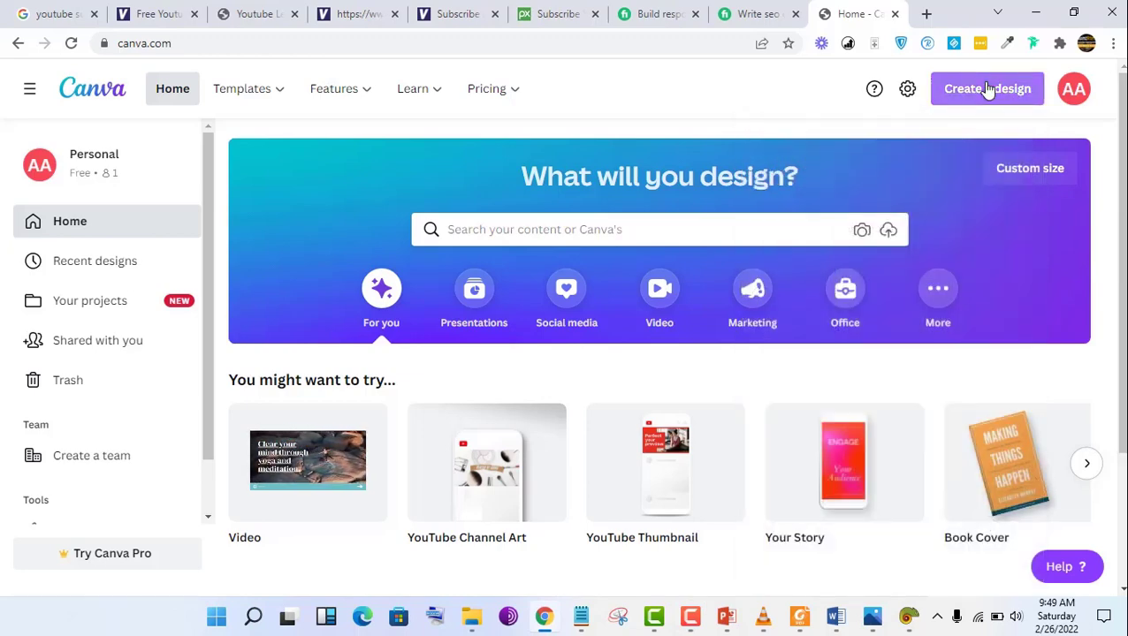
pyautogui.click(987, 90)
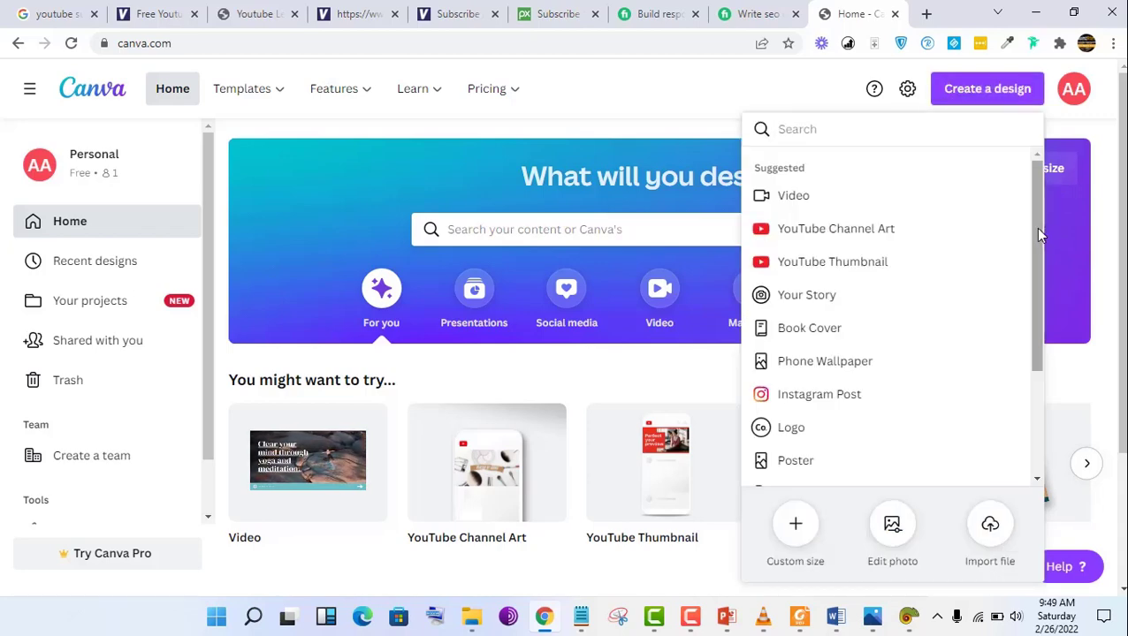
pyautogui.moveTo(1040, 234); pyautogui.dragTo(1025, 395)
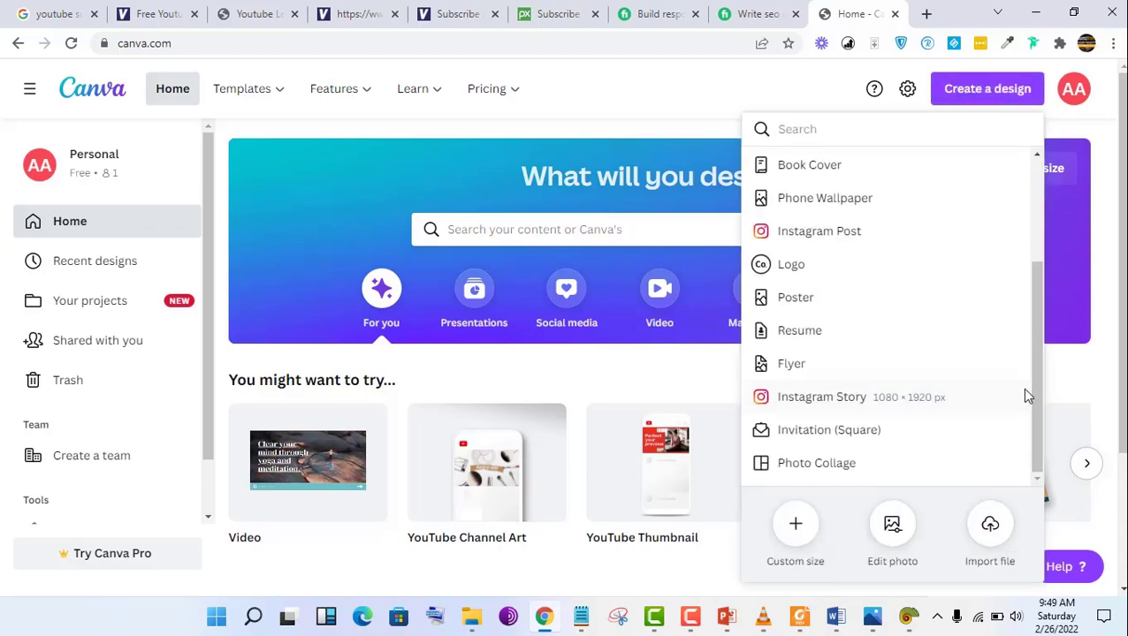
pyautogui.click(796, 527)
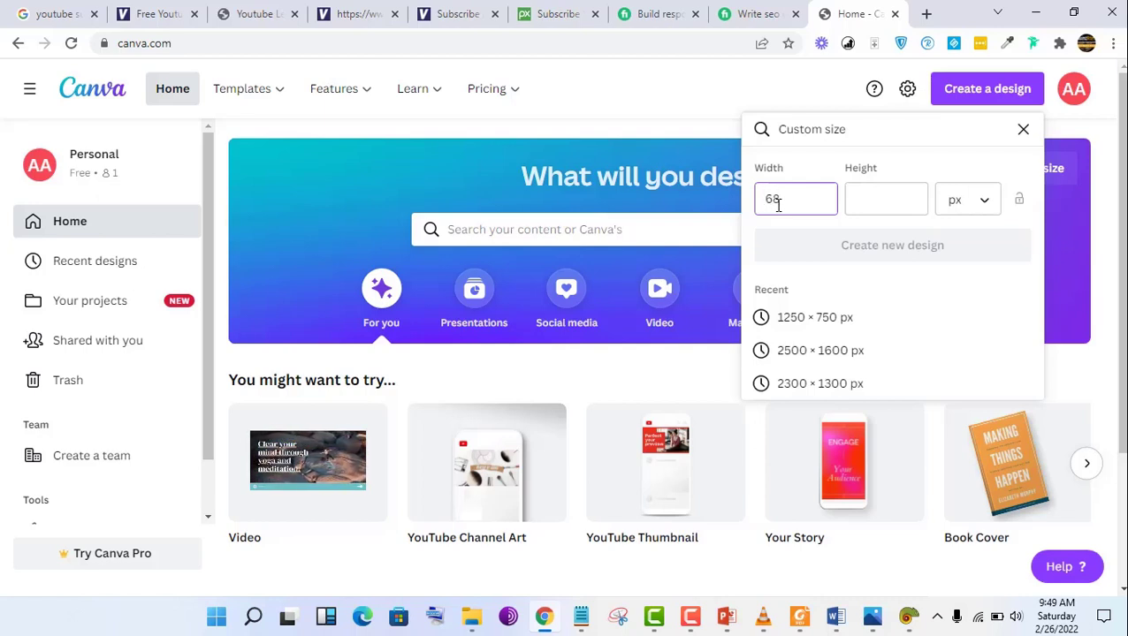
# Step: Create a blank custom-size design 683 px wide and 459 px high
pyautogui.press('Tab')
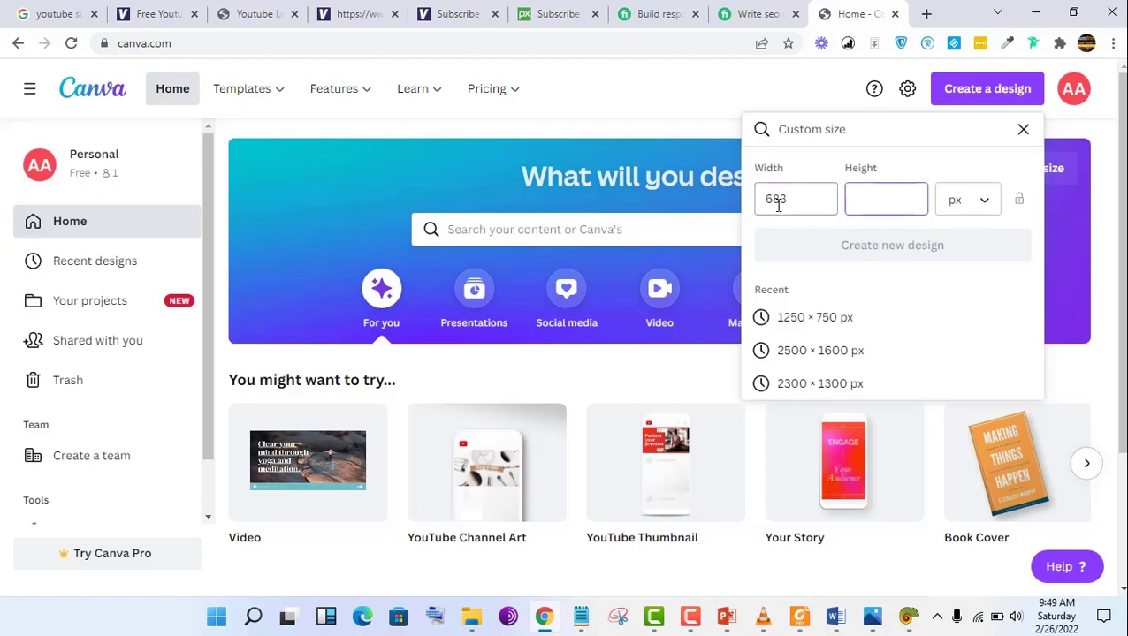
pyautogui.write('459')
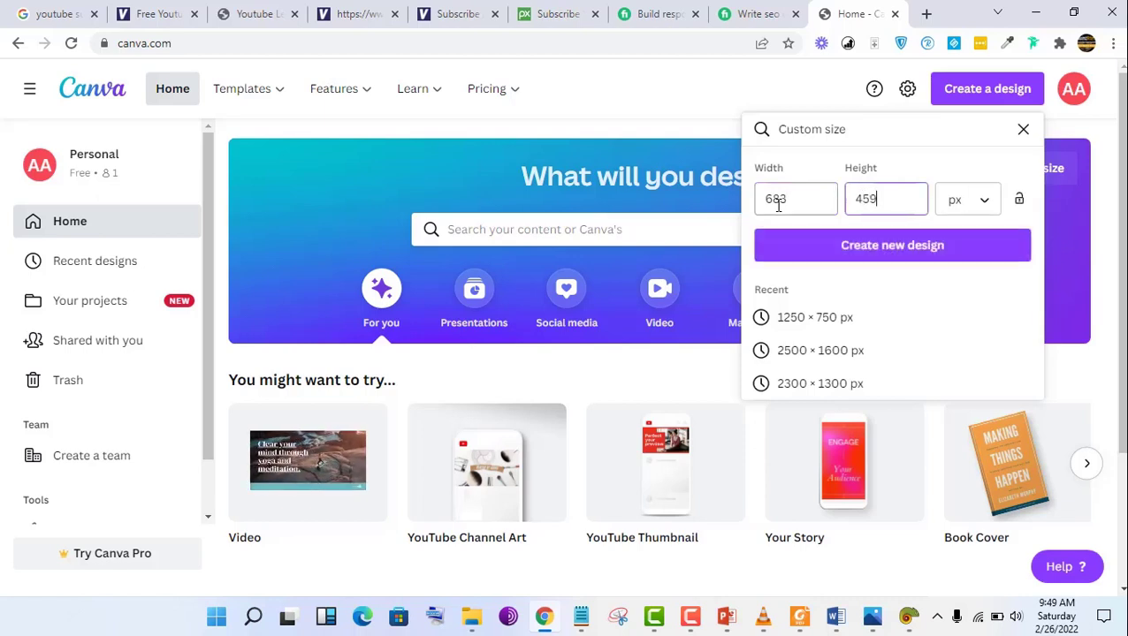
pyautogui.click(903, 254)
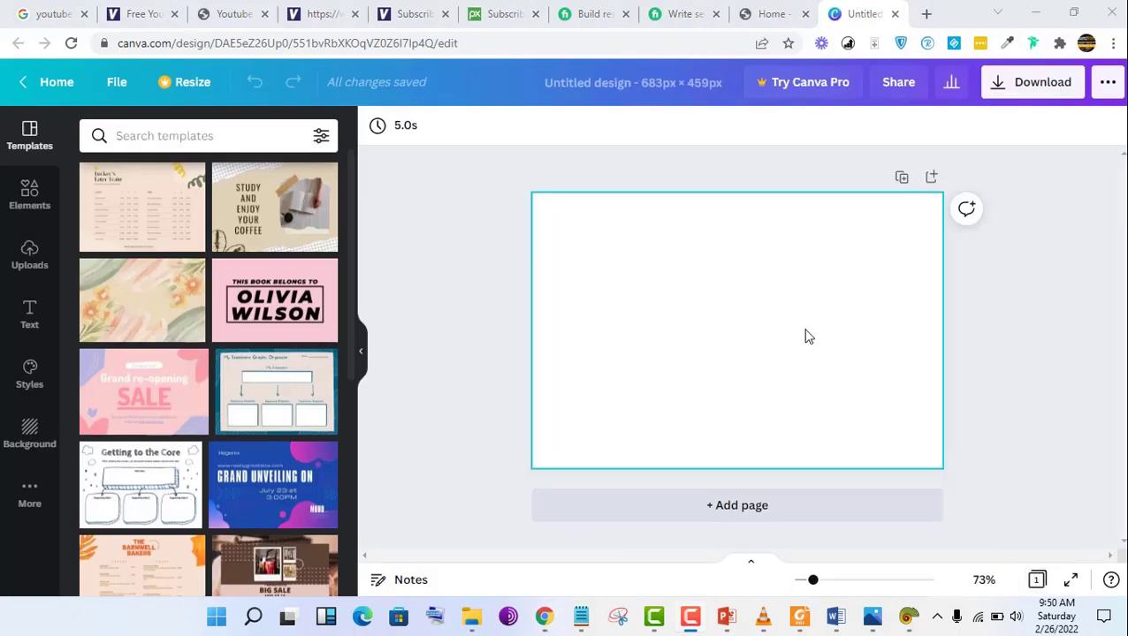
# Step: Create another custom design at 682 × 459 px from the Canva home page, and close the 683 × 459 px design
pyautogui.click(752, 7)
pyautogui.click(805, 194)
pyautogui.press('BackSpace')
pyautogui.write('3')
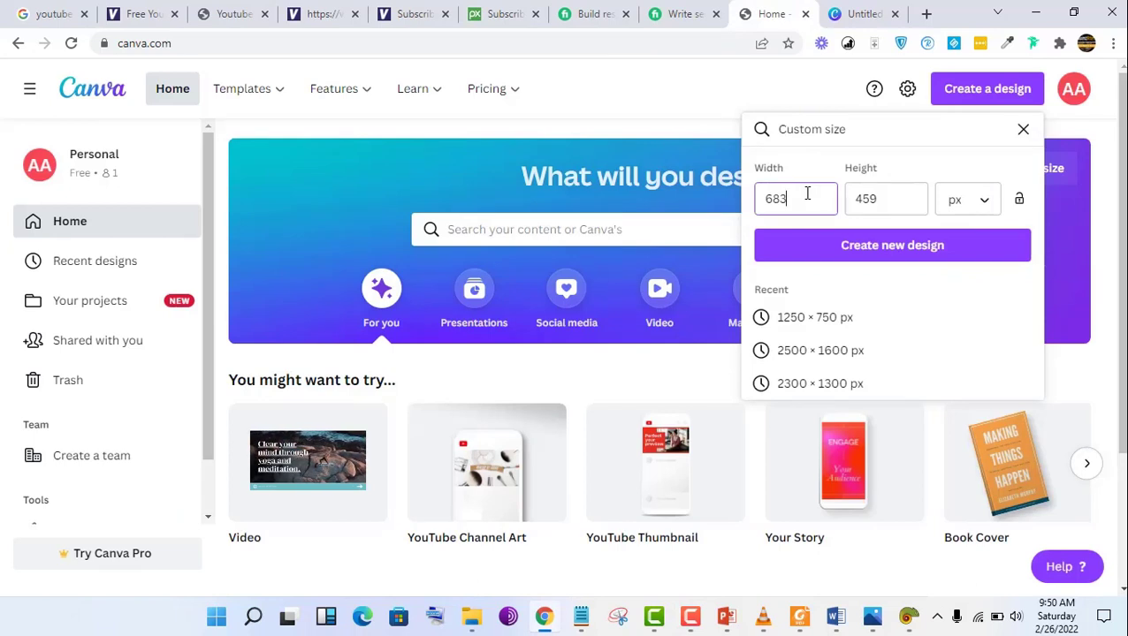
pyautogui.press('BackSpace')
pyautogui.write('2')
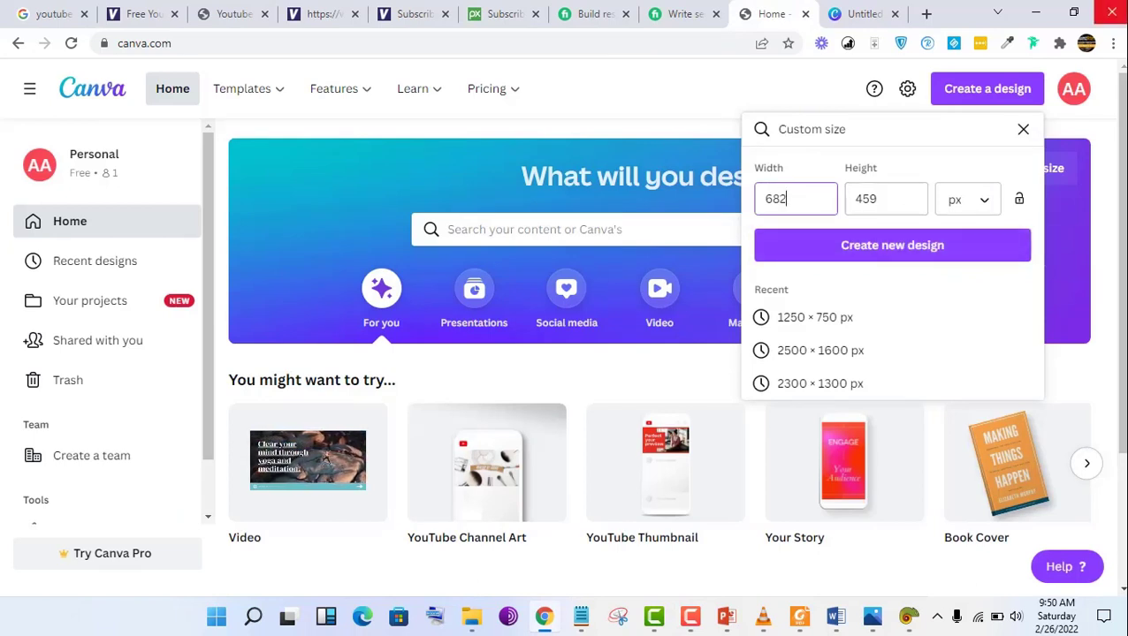
pyautogui.click(886, 257)
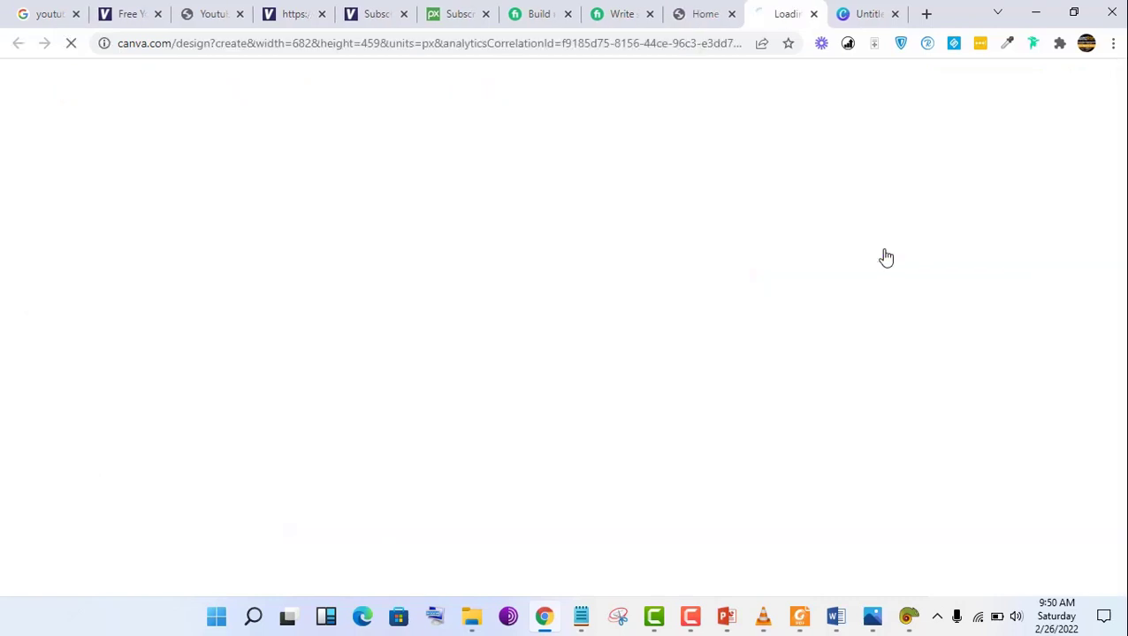
pyautogui.click(865, 12)
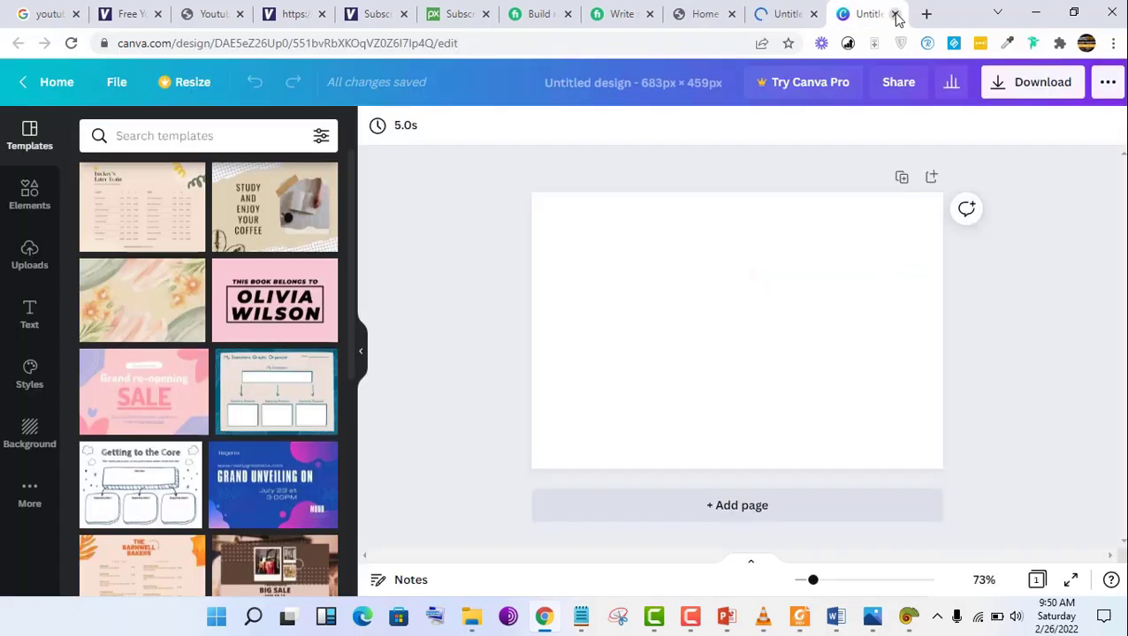
pyautogui.click(895, 14)
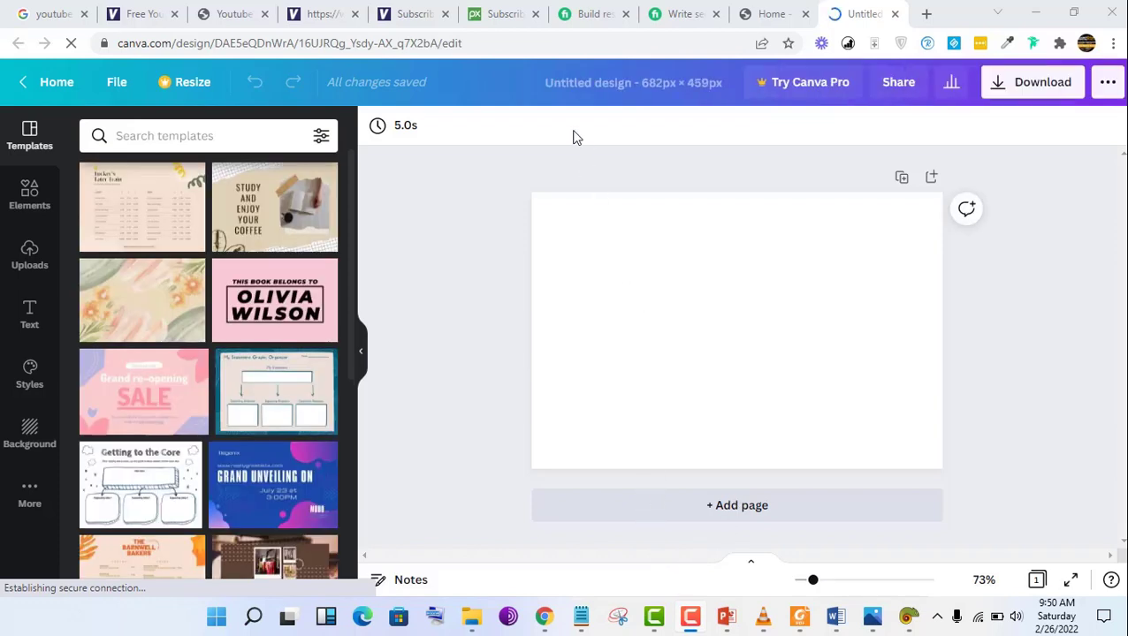
# Step: Try adding a second and a third blank page to the design, and delete both added pages
pyautogui.click(798, 517)
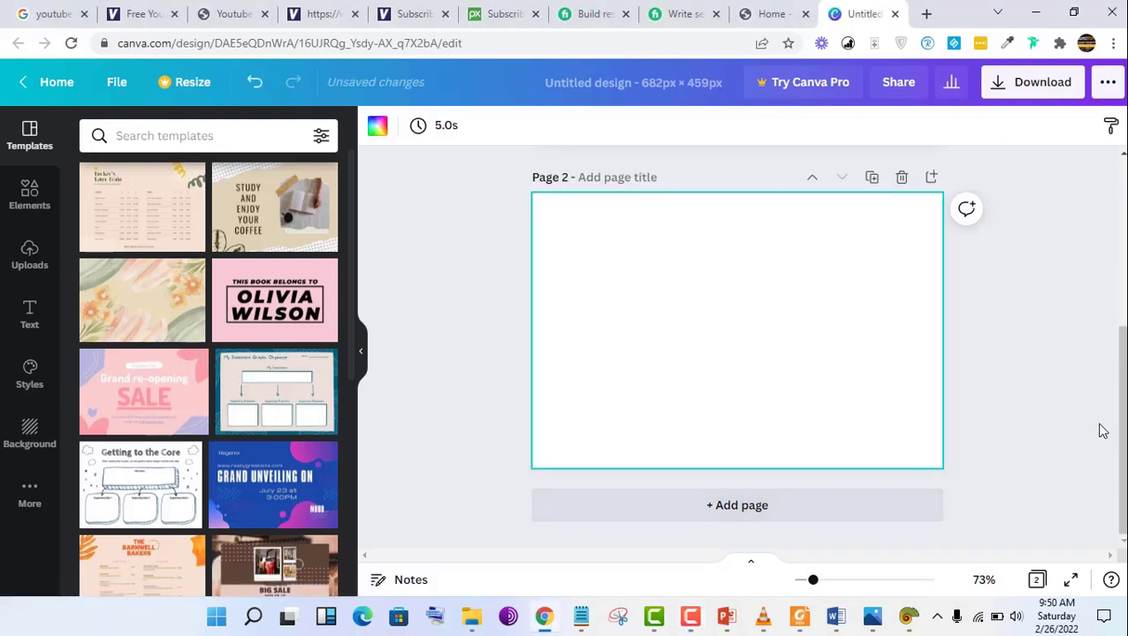
pyautogui.moveTo(1120, 398); pyautogui.dragTo(1122, 449)
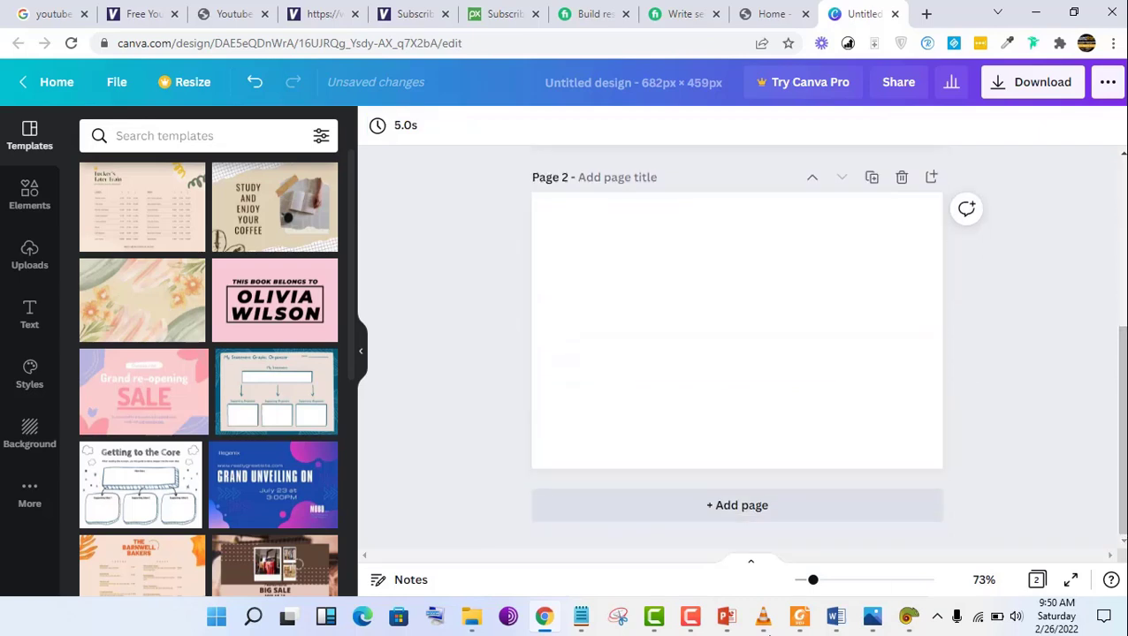
pyautogui.click(764, 513)
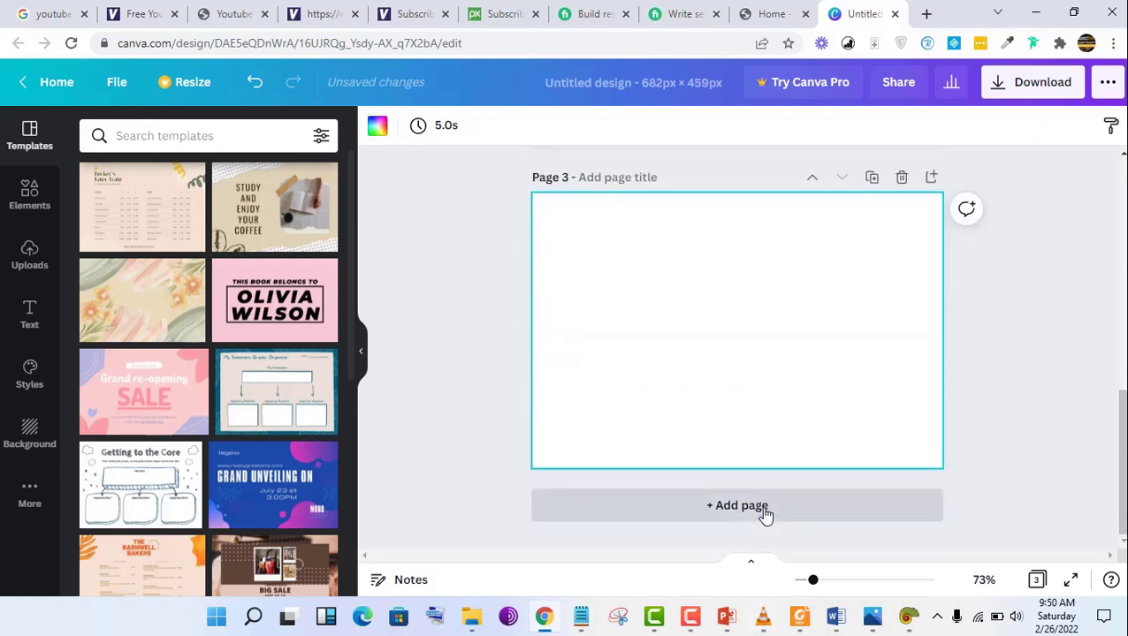
pyautogui.click(903, 179)
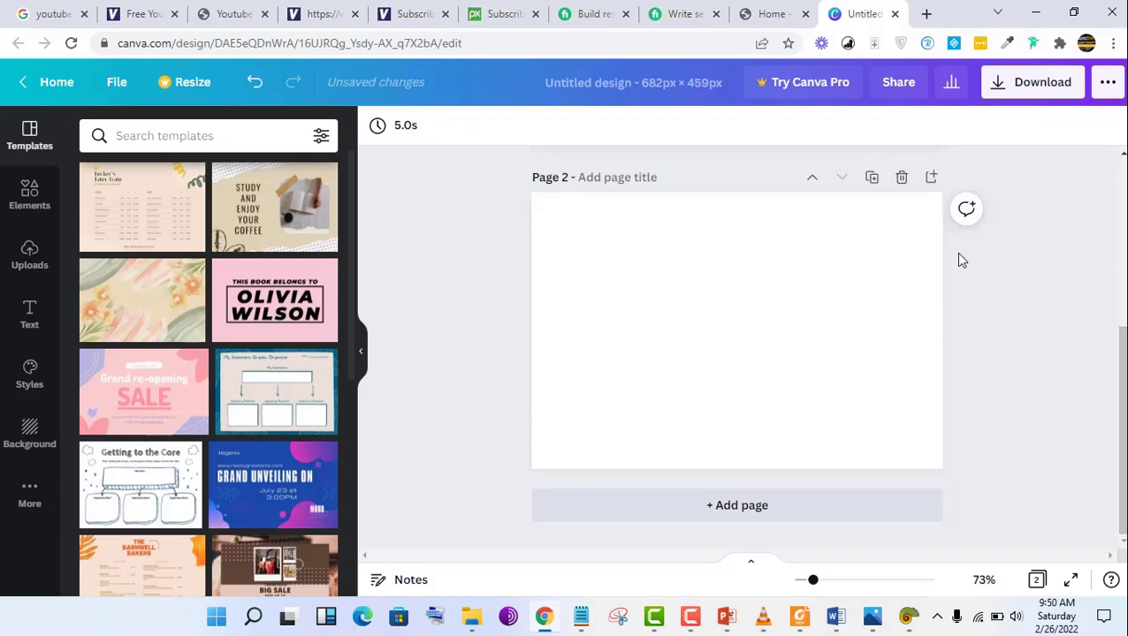
pyautogui.click(901, 179)
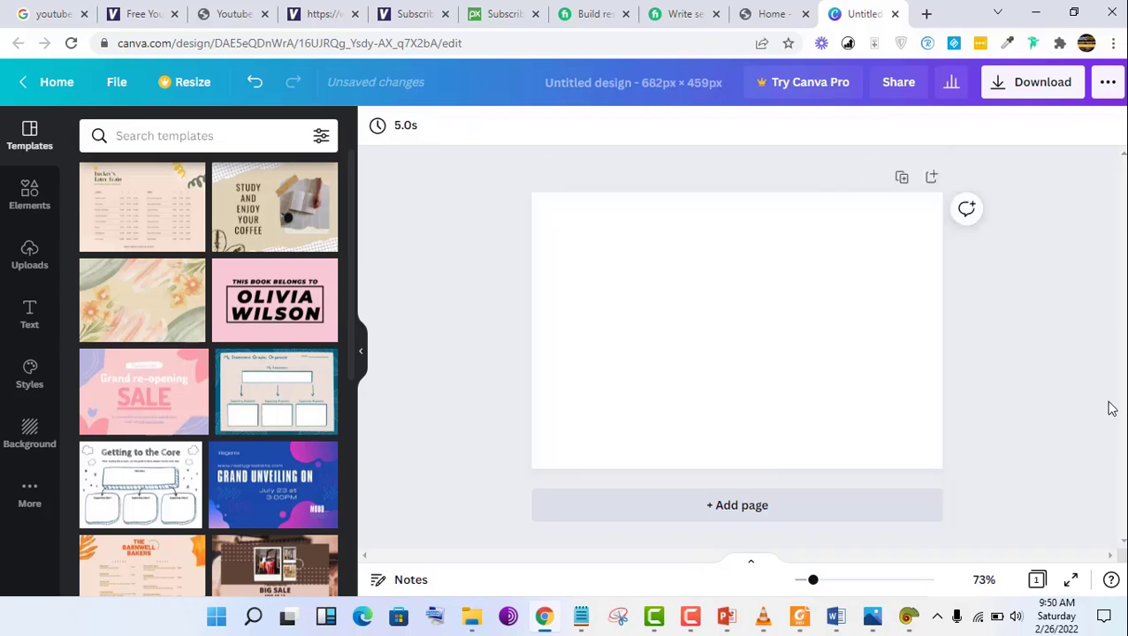
# Step: Set the canvas zoom to 75% and enlarge it further to about 86%
pyautogui.click(994, 589)
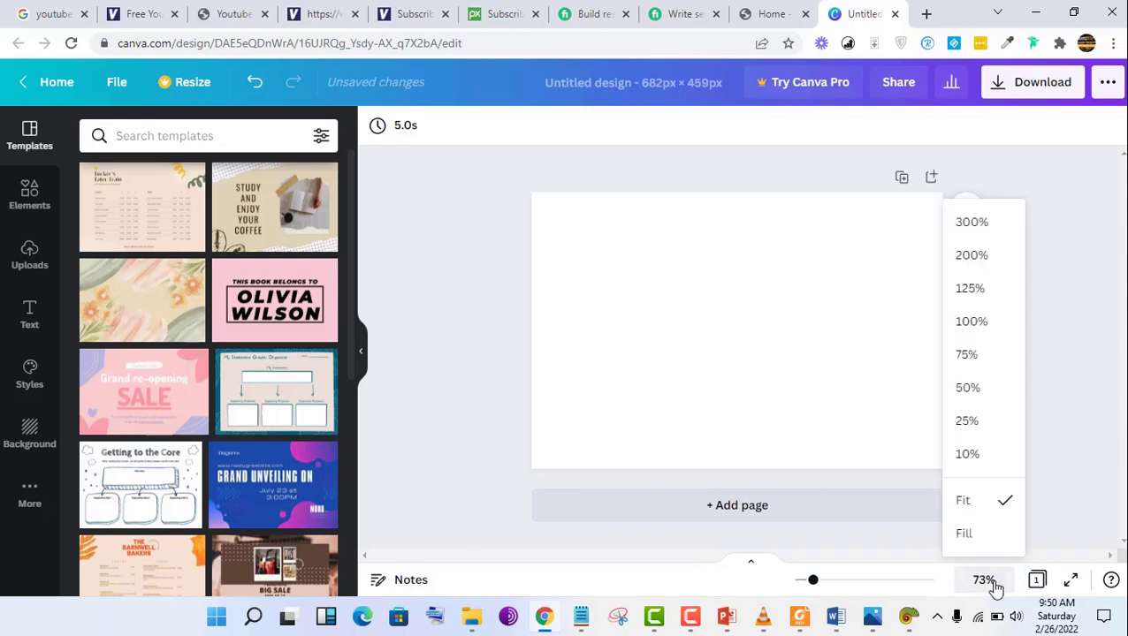
pyautogui.click(977, 355)
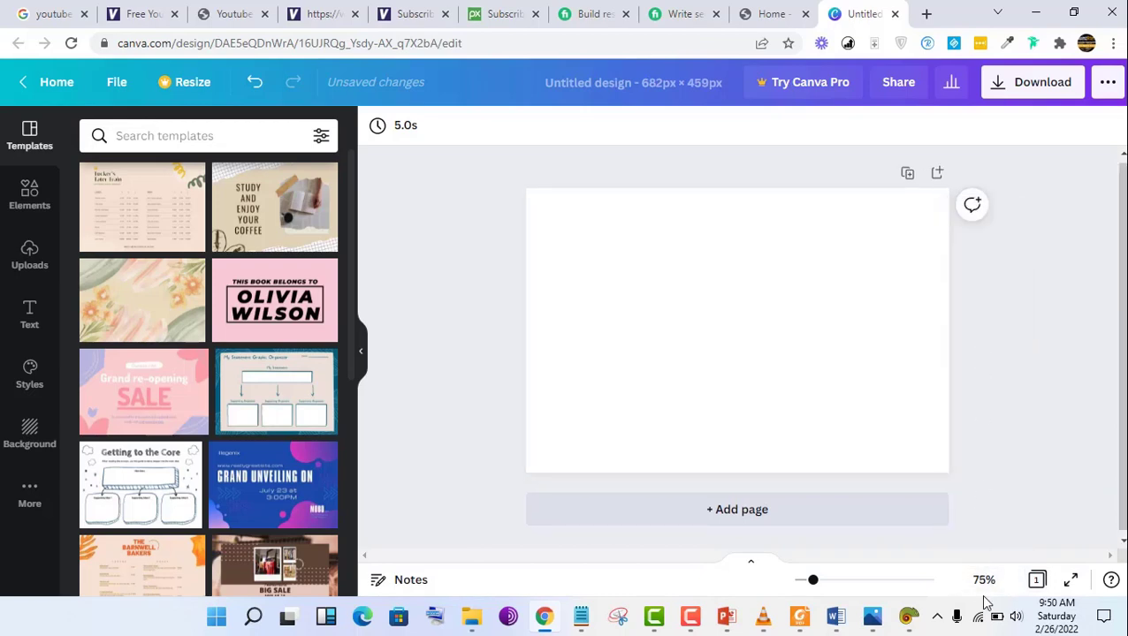
pyautogui.moveTo(813, 583); pyautogui.dragTo(818, 584)
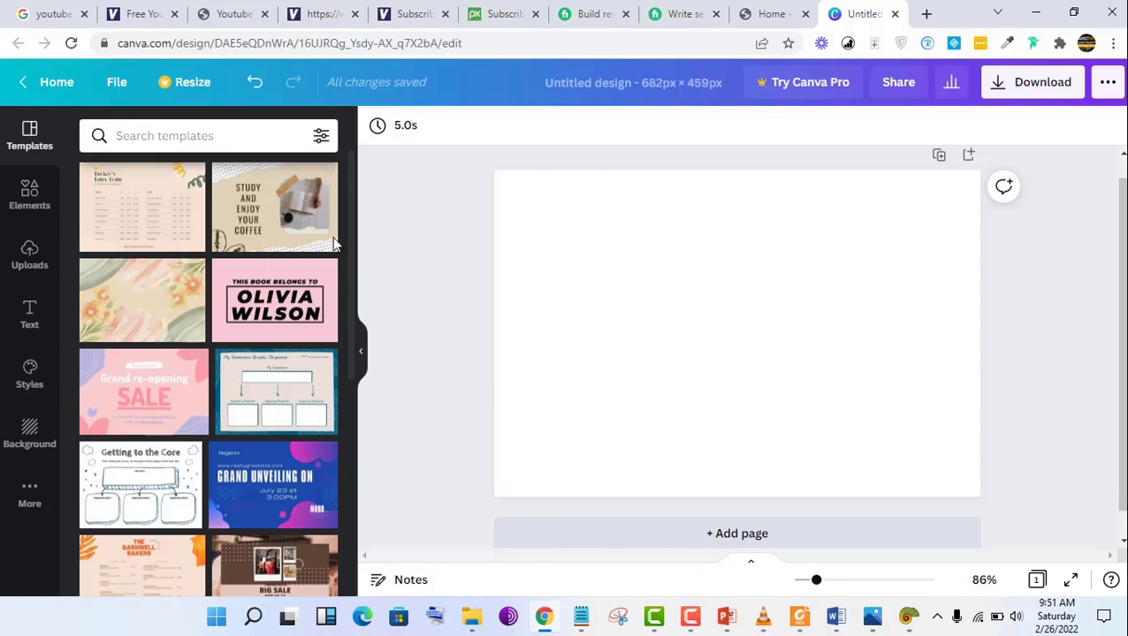
# Step: Examine the reference gig image PRO ARTICLE WRITING.png in Photos, and browse Canva's design templates for comparison
pyautogui.click(886, 620)
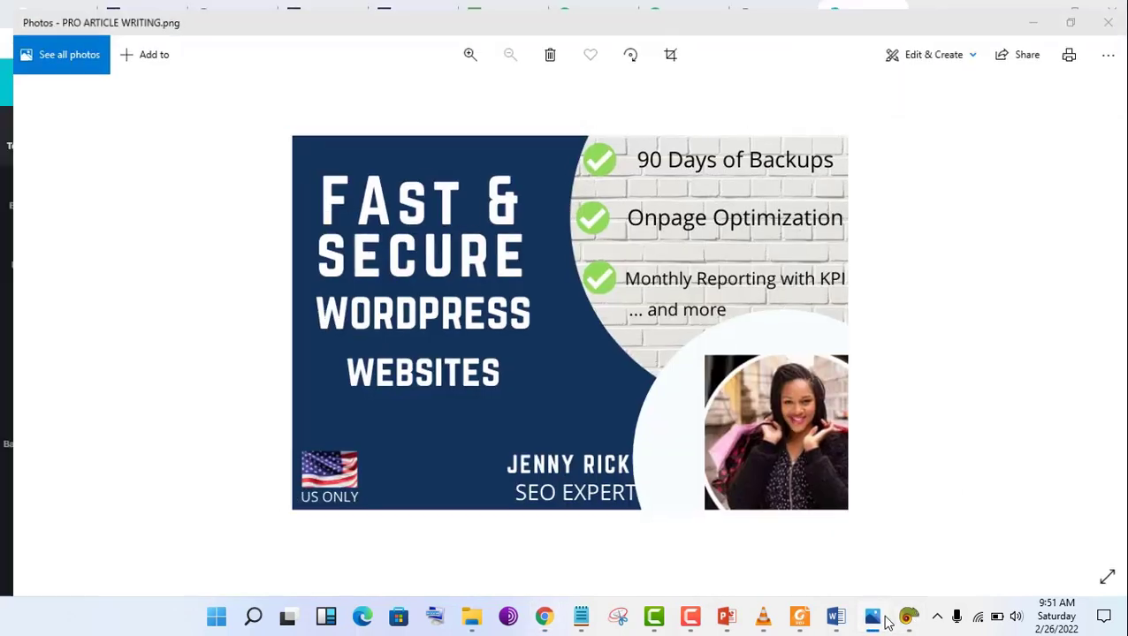
pyautogui.click(886, 620)
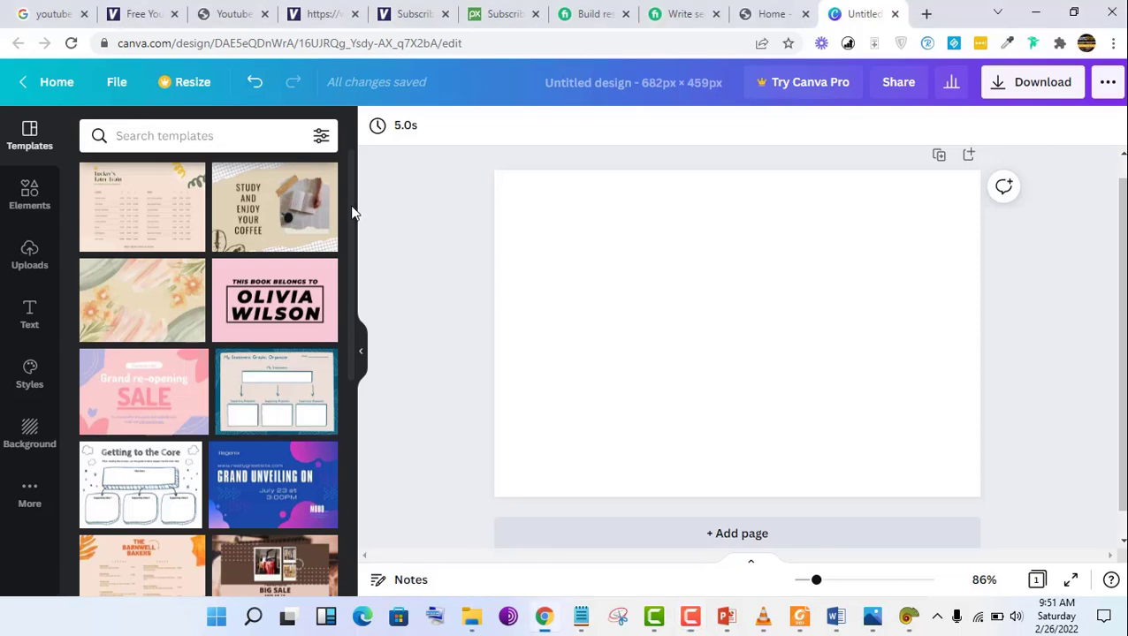
pyautogui.scroll(-1, 353, 217)
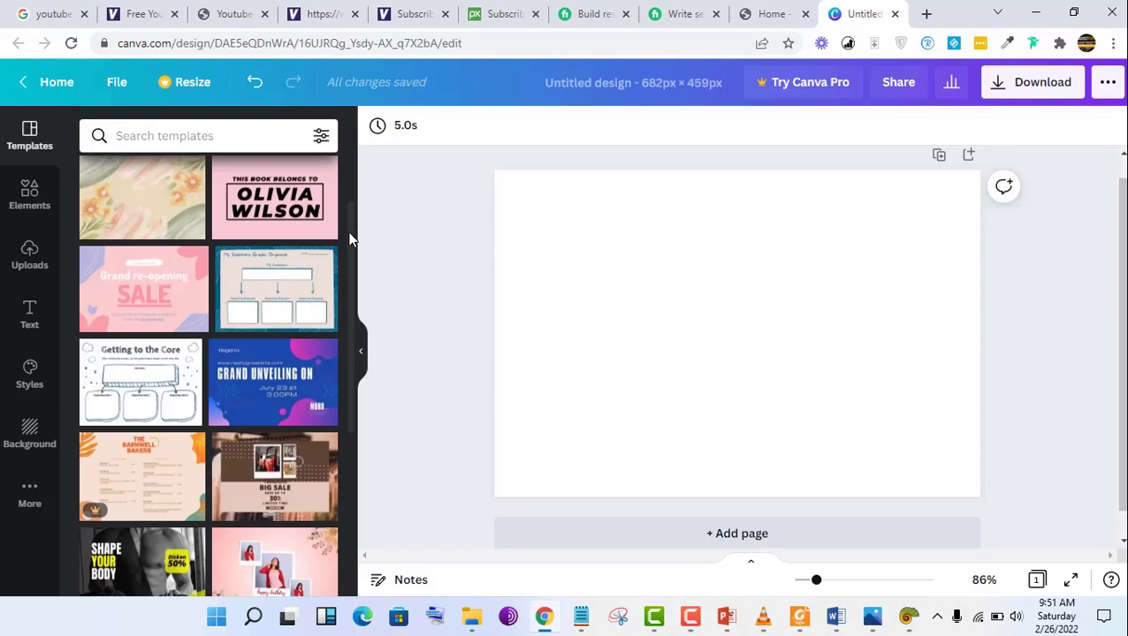
pyautogui.moveTo(348, 234); pyautogui.dragTo(352, 460)
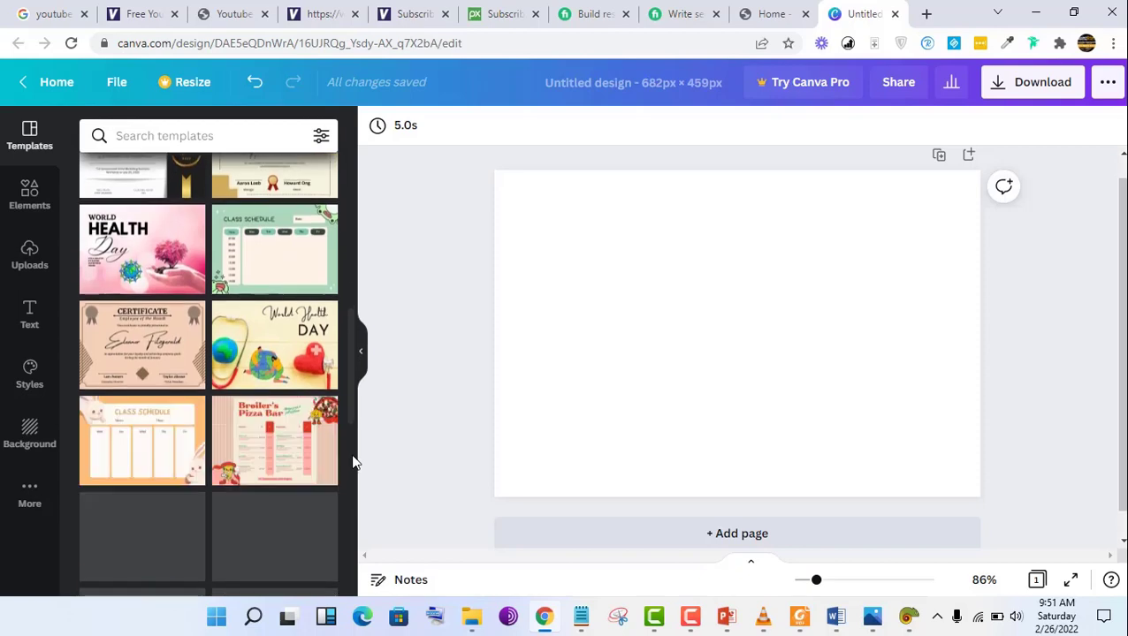
pyautogui.scroll(-3, 351, 398)
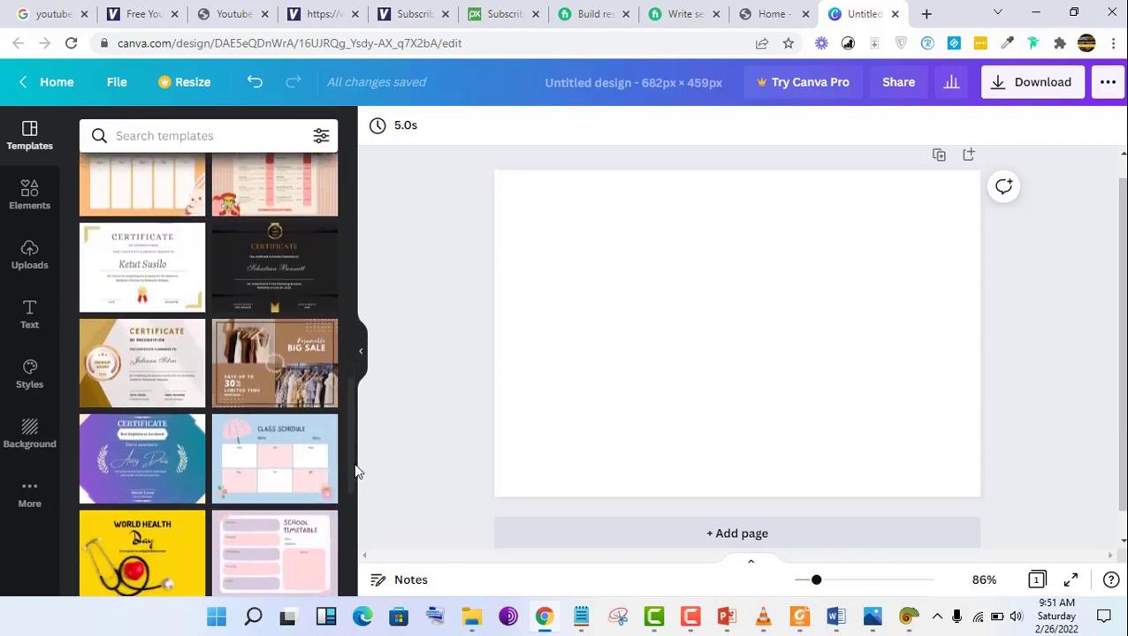
pyautogui.moveTo(354, 404); pyautogui.dragTo(357, 495)
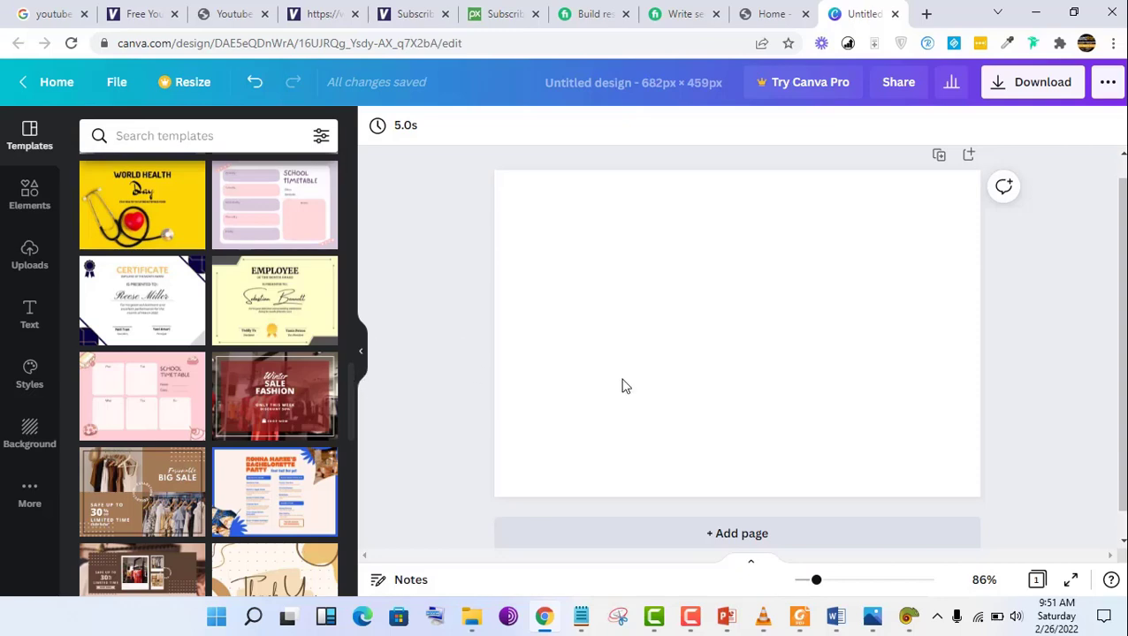
pyautogui.click(872, 618)
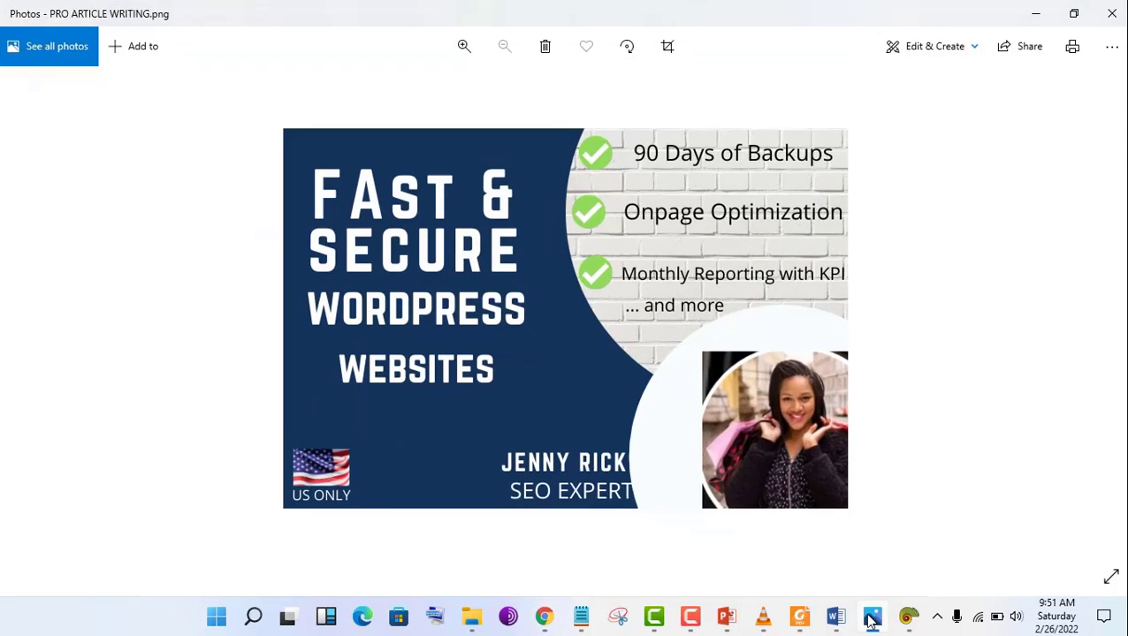
# Step: Try the HALF PRICE! template on the blank page, compare it with the reference gig image, and undo it
pyautogui.click(871, 618)
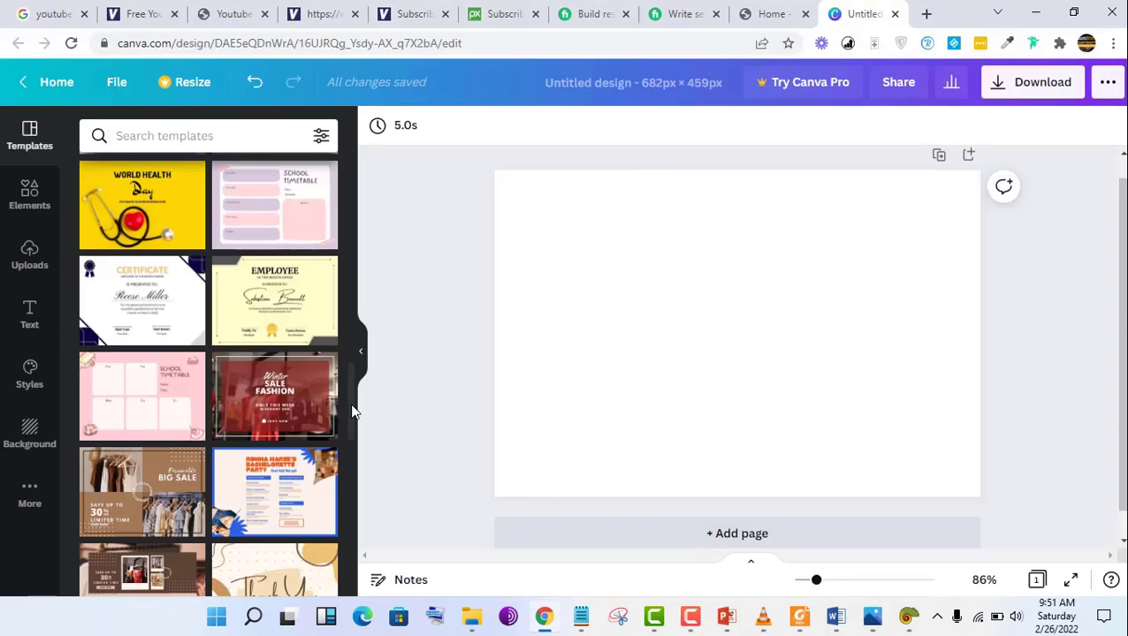
pyautogui.moveTo(352, 411); pyautogui.dragTo(360, 516)
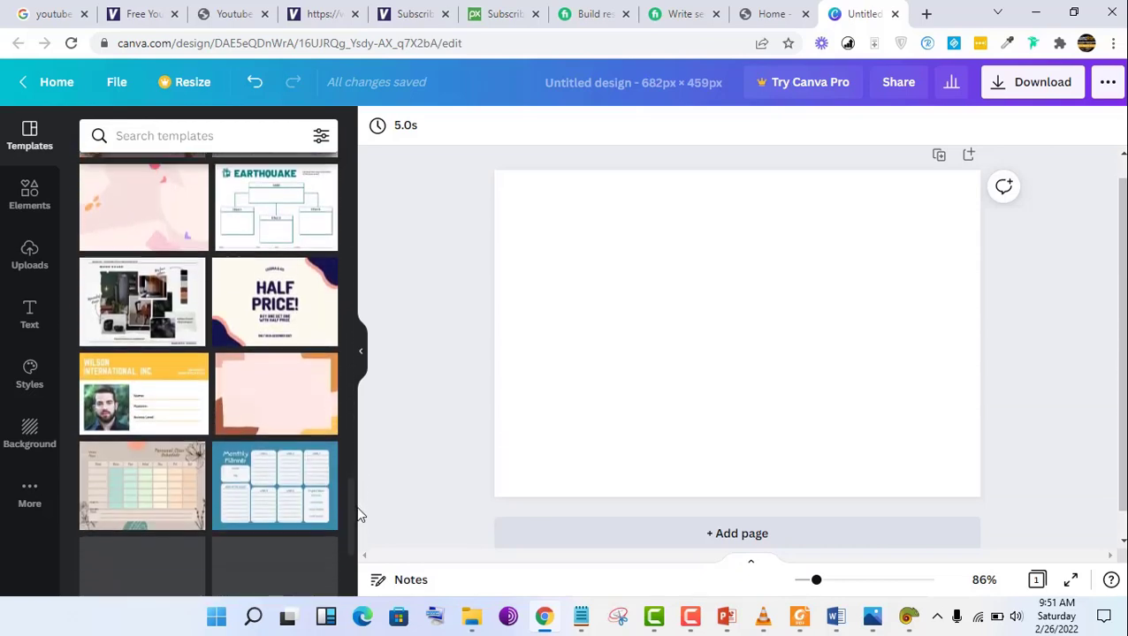
pyautogui.click(252, 284)
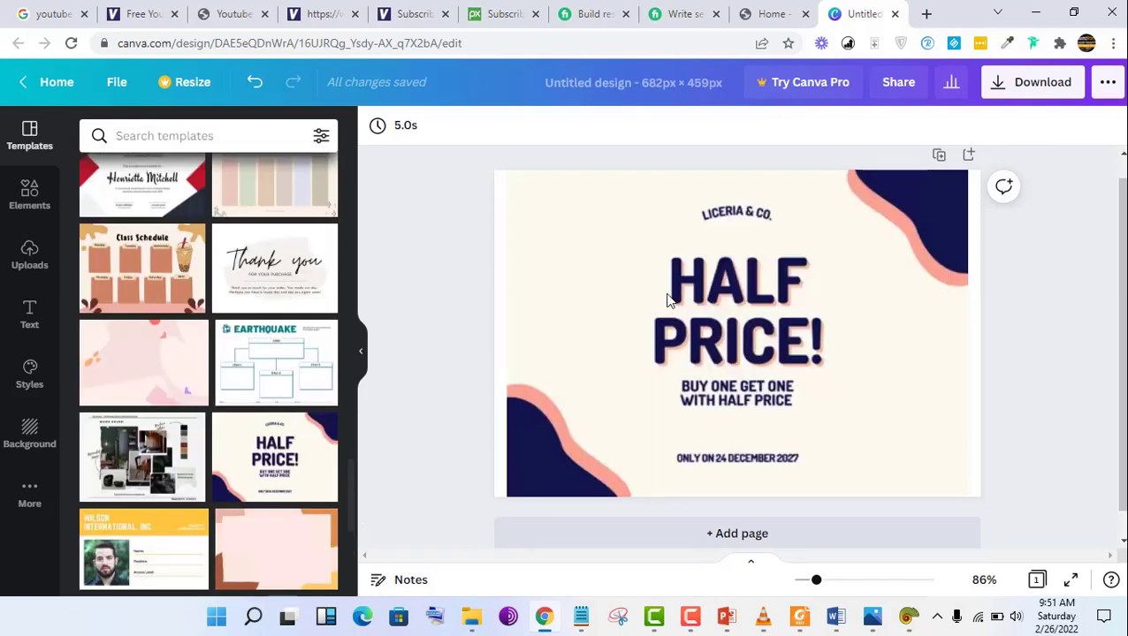
pyautogui.click(698, 299)
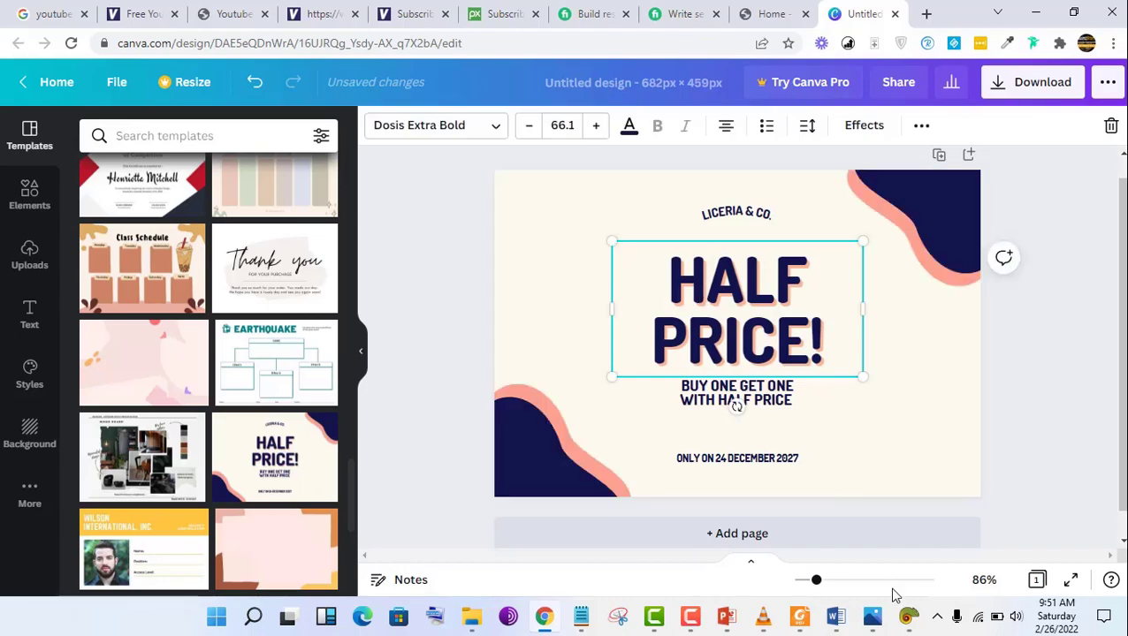
pyautogui.click(873, 617)
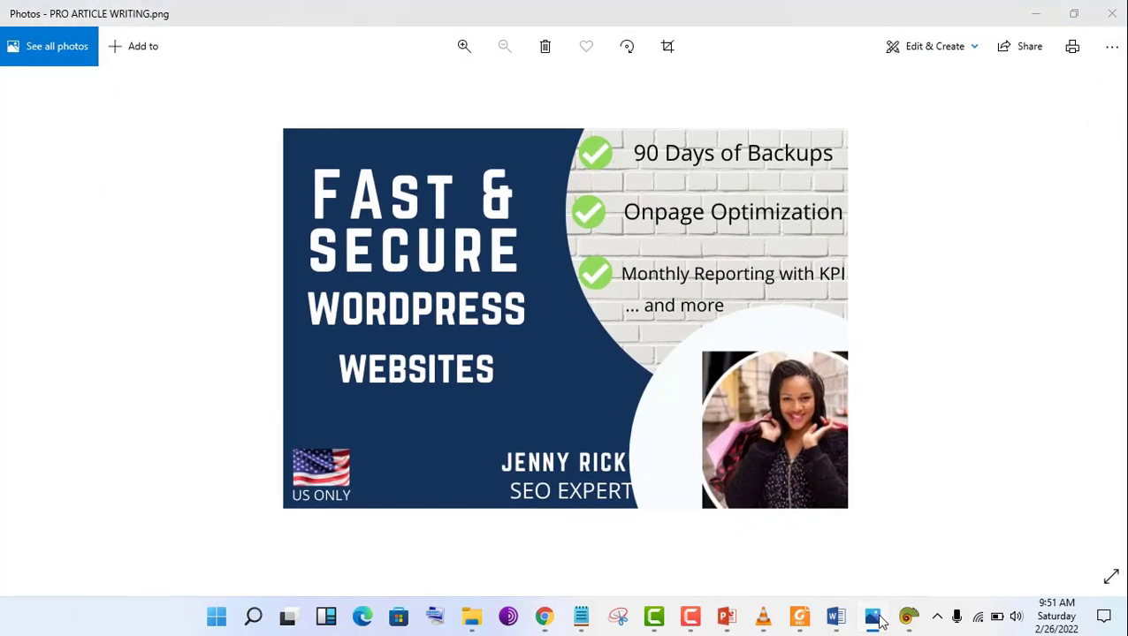
pyautogui.click(876, 620)
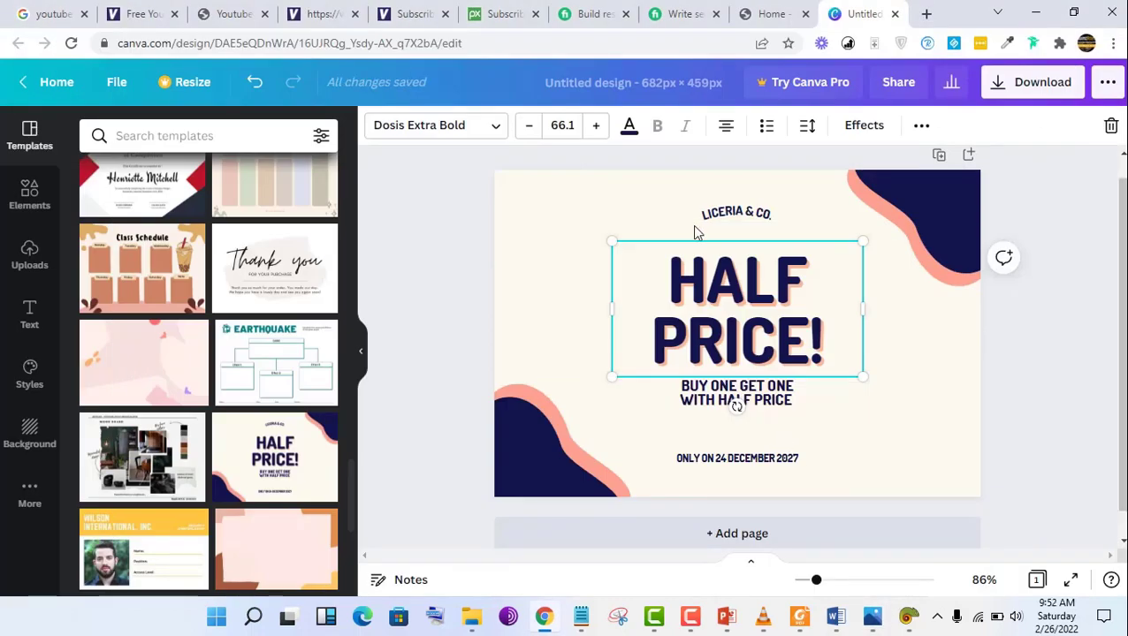
pyautogui.click(253, 82)
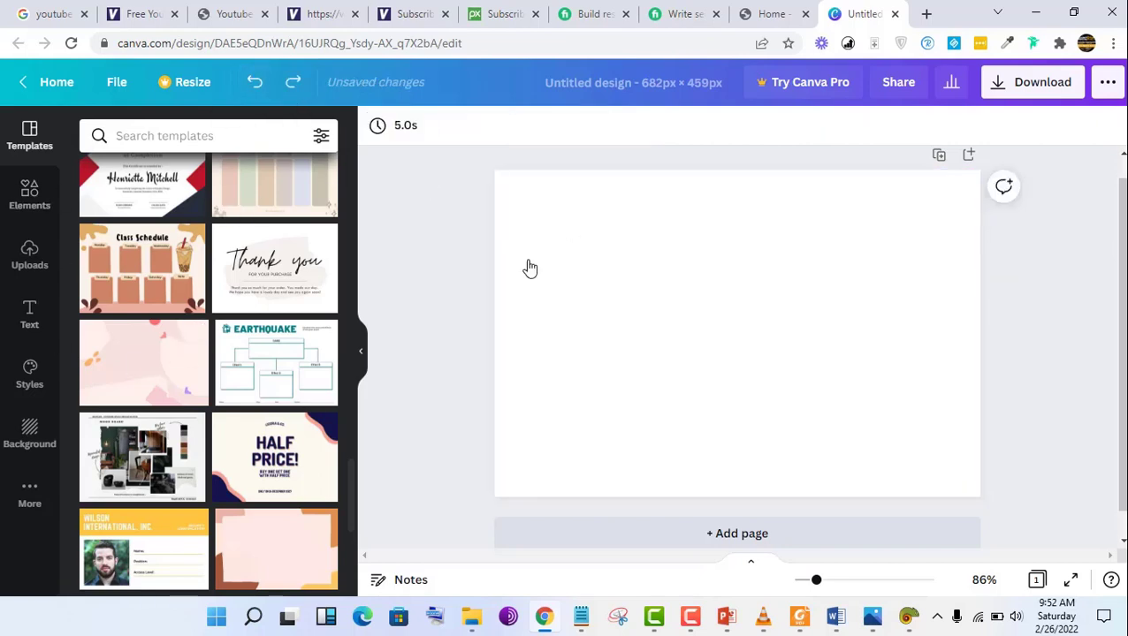
# Step: Sample the dark blue background of the reference gig image with Just Color Picker and copy its HTML value 13345B
pyautogui.click(873, 614)
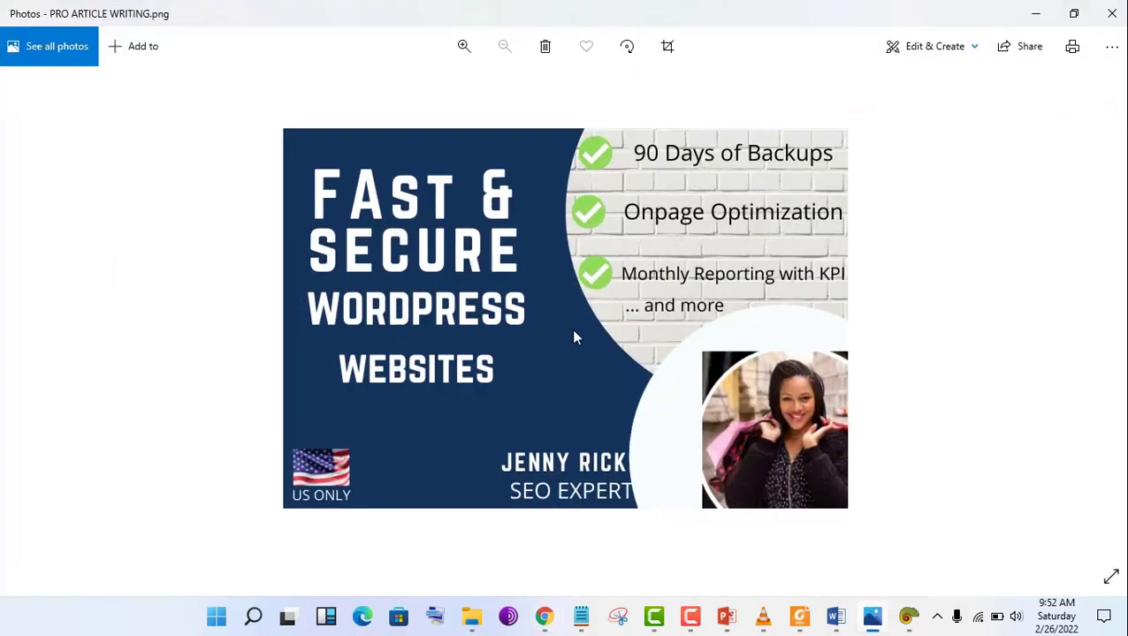
pyautogui.click(872, 619)
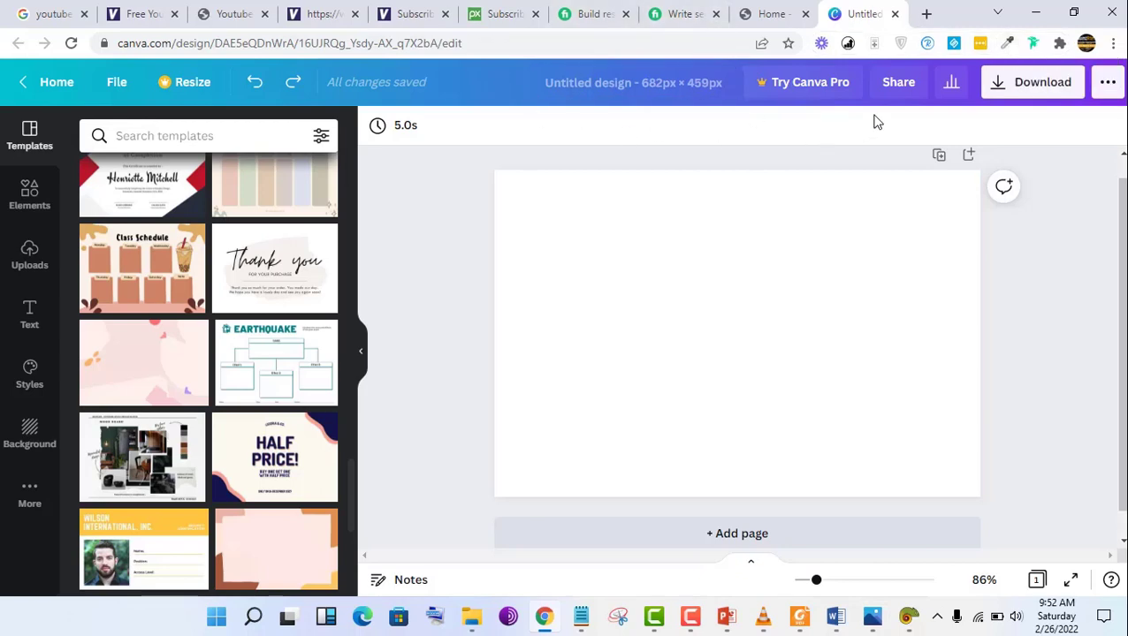
pyautogui.click(908, 618)
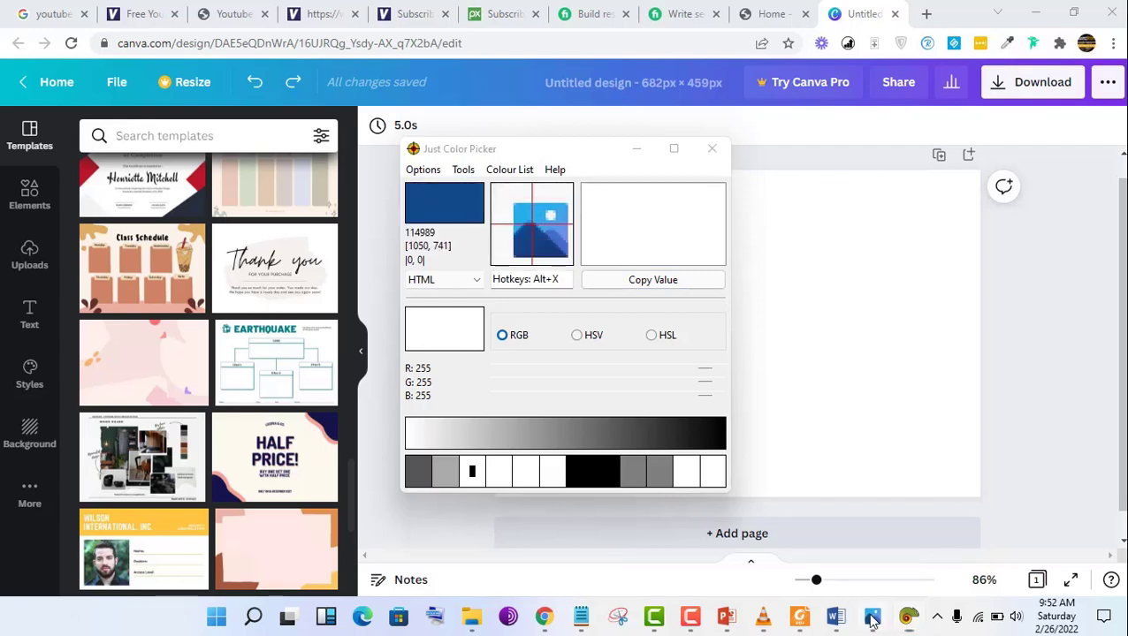
pyautogui.click(872, 617)
pyautogui.click(908, 617)
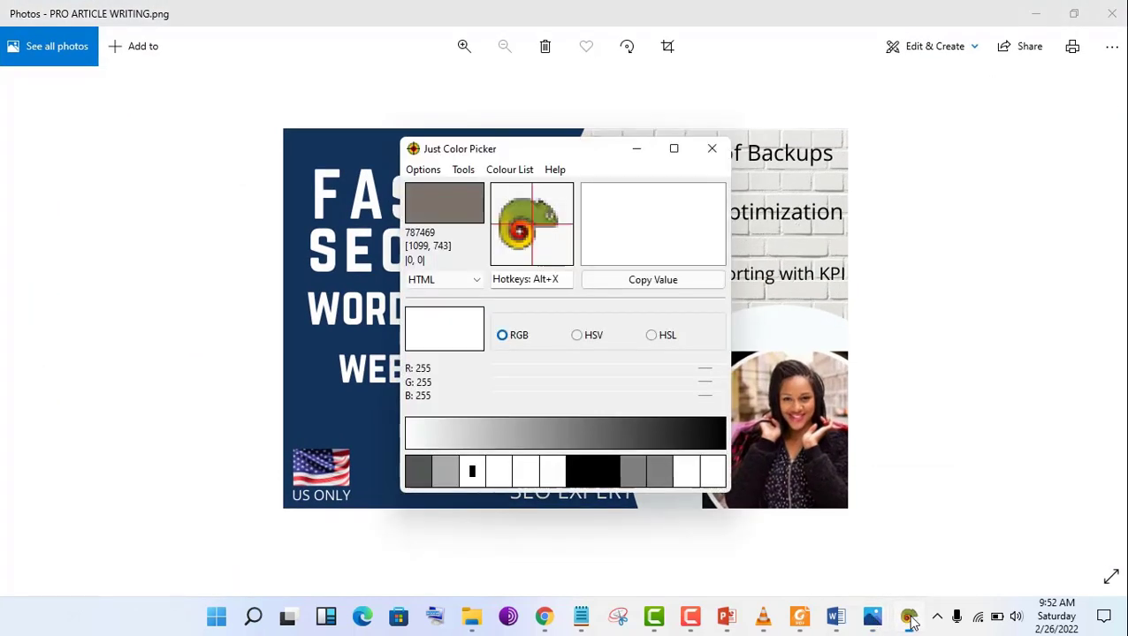
pyautogui.moveTo(556, 151); pyautogui.dragTo(831, 183)
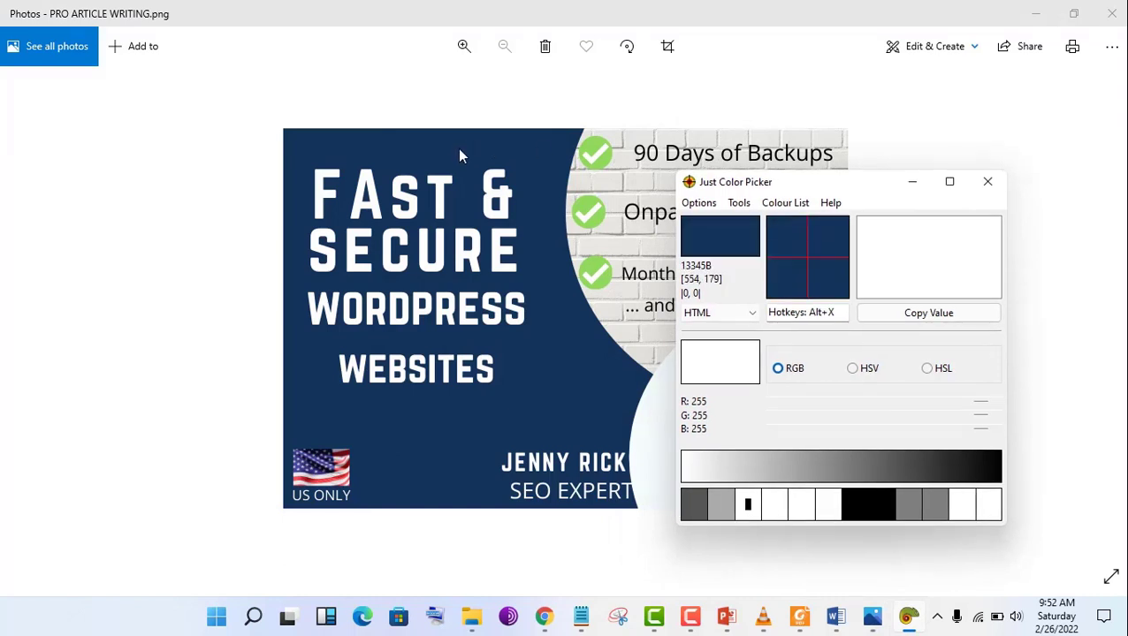
pyautogui.click(908, 618)
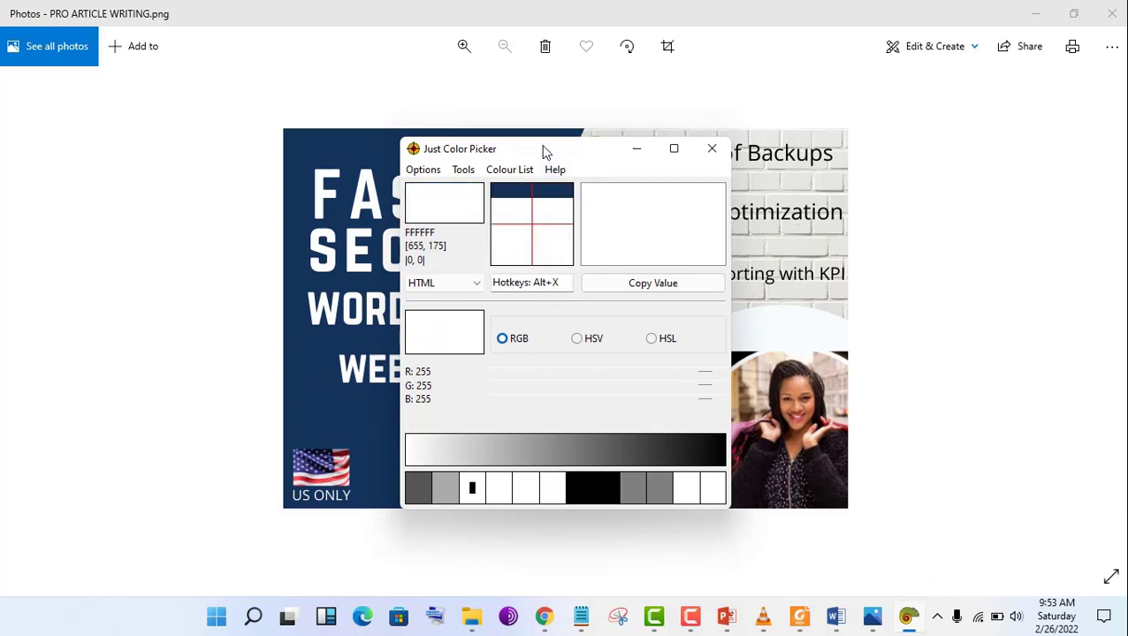
pyautogui.moveTo(543, 151); pyautogui.dragTo(793, 137)
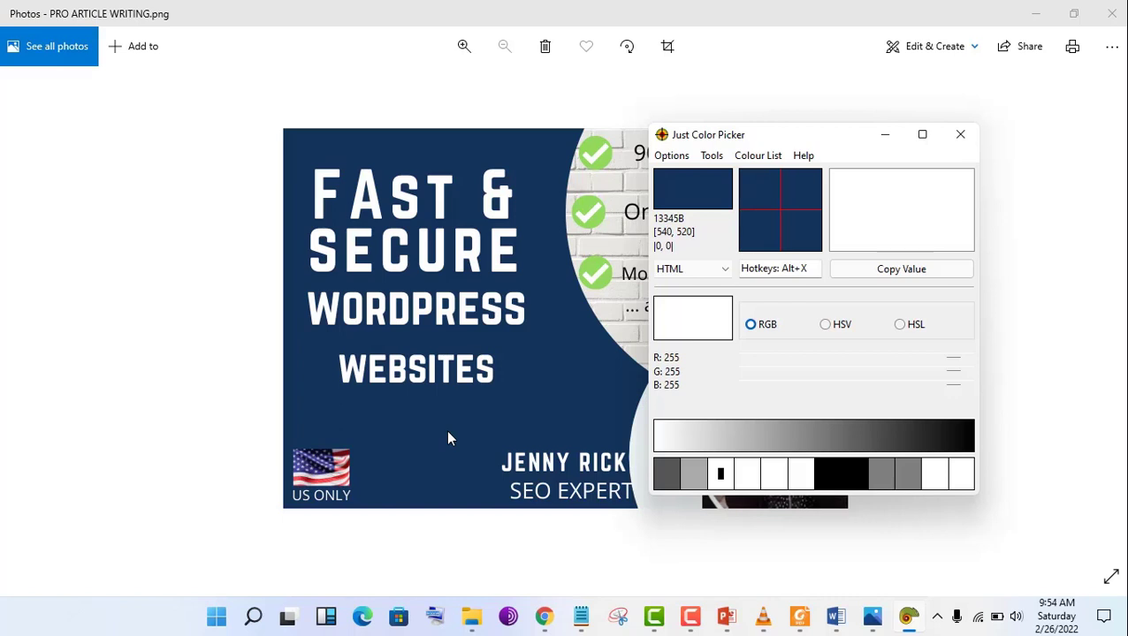
pyautogui.hotkey('alt', 'x')
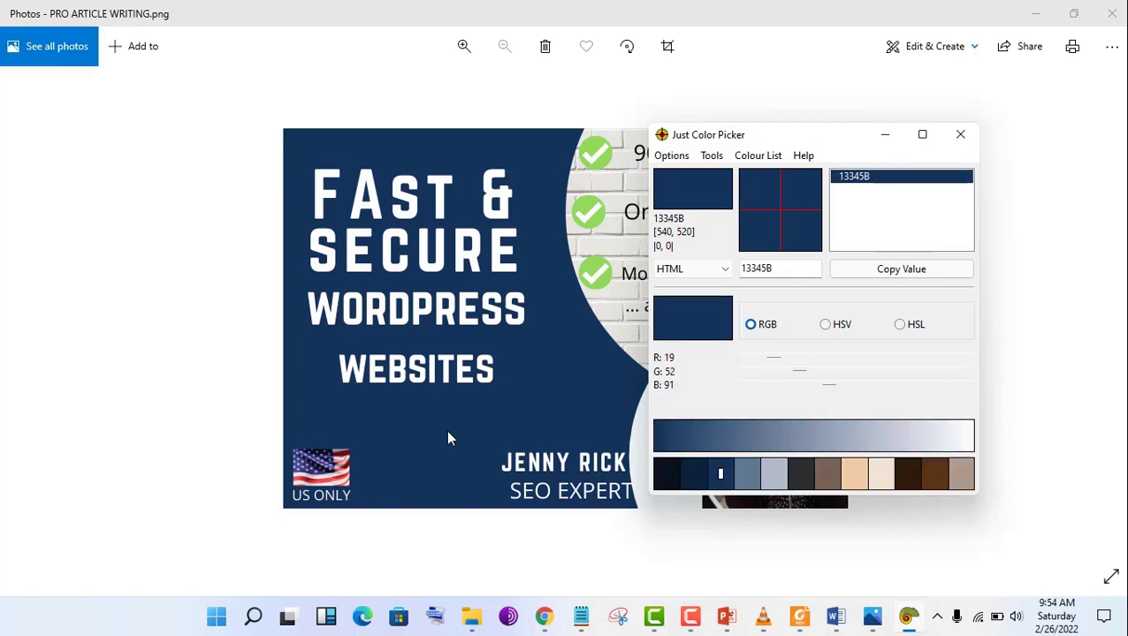
pyautogui.click(853, 274)
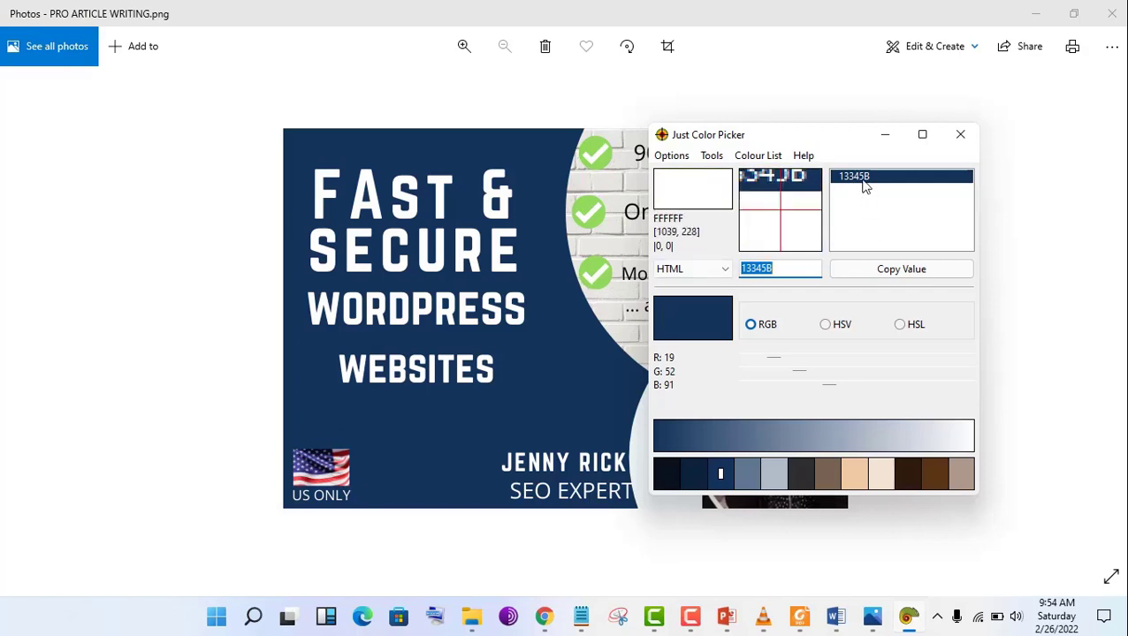
# Step: Switch back to Canva and set the page's background colour to the copied value 13345B
pyautogui.click(553, 613)
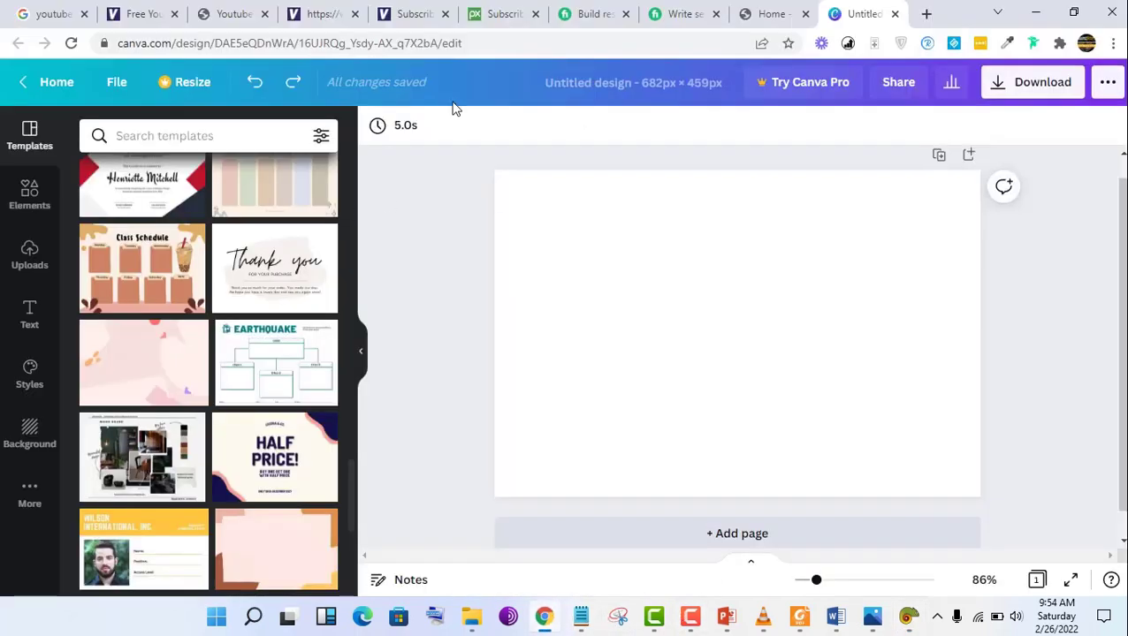
pyautogui.click(535, 237)
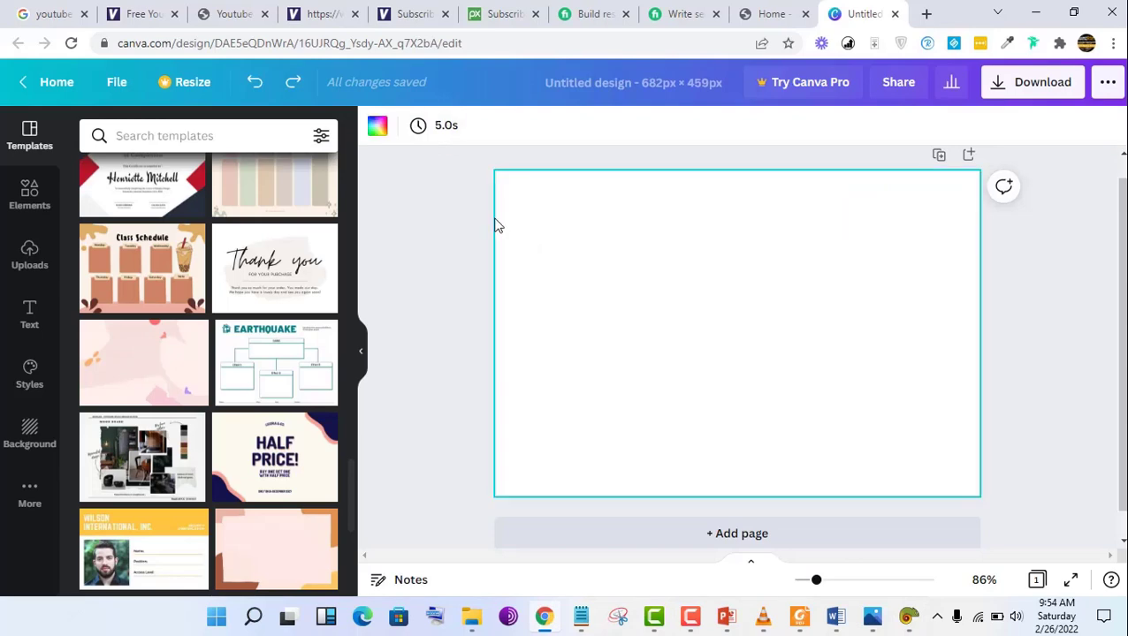
pyautogui.click(378, 128)
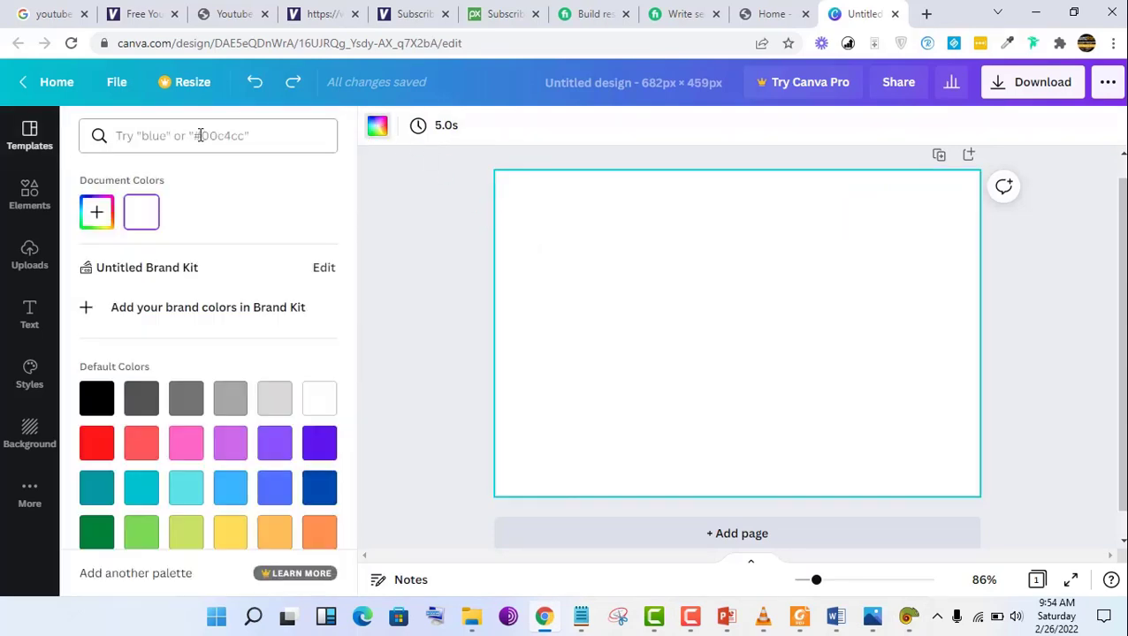
pyautogui.rightClick(203, 138)
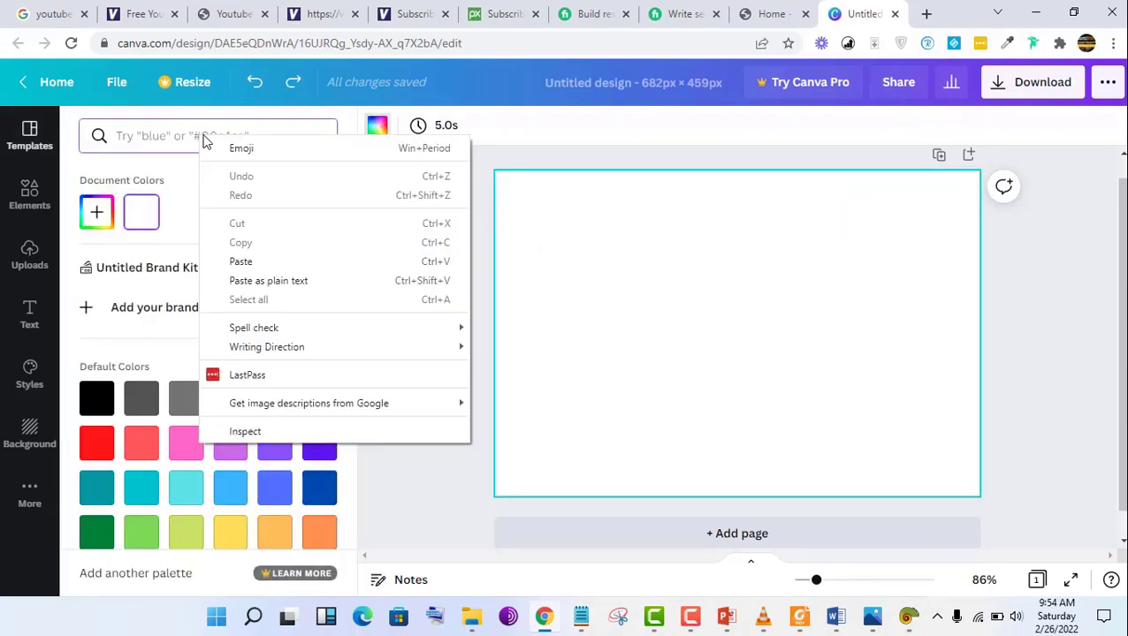
pyautogui.click(249, 262)
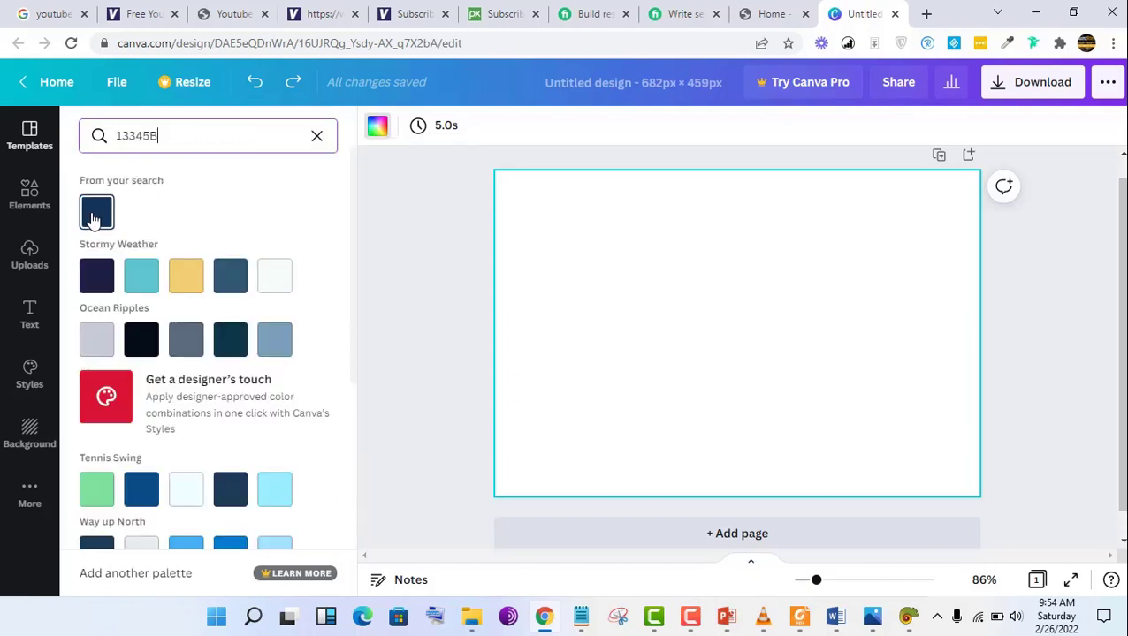
pyautogui.click(94, 214)
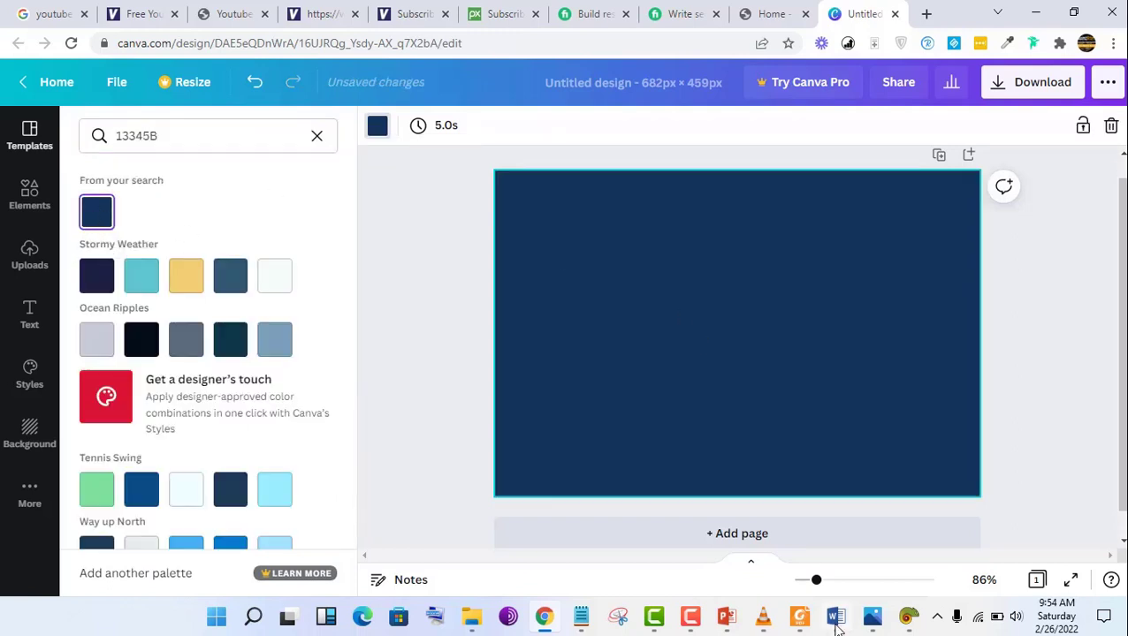
# Step: Check the layout of the reference gig image and add a circular frame to the Canva page
pyautogui.click(872, 621)
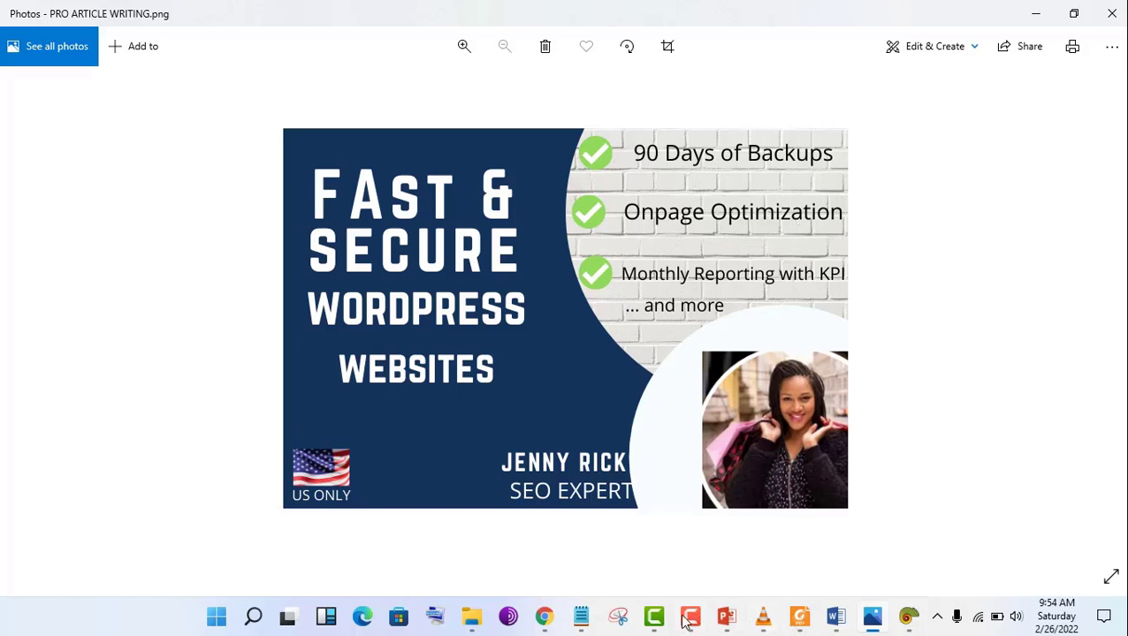
pyautogui.click(545, 622)
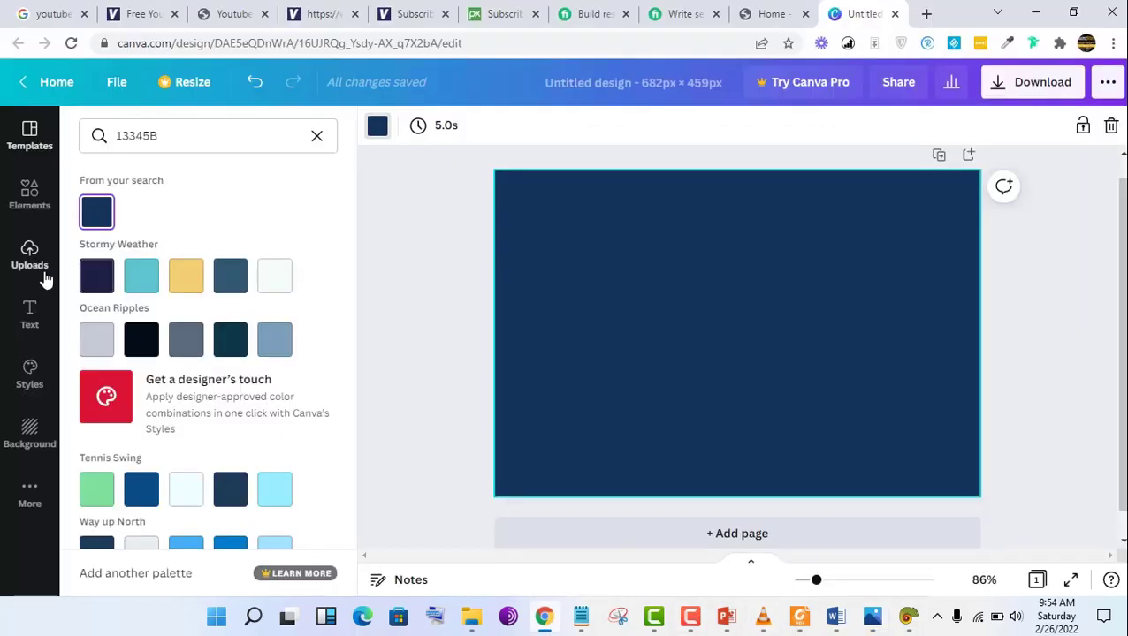
pyautogui.click(29, 193)
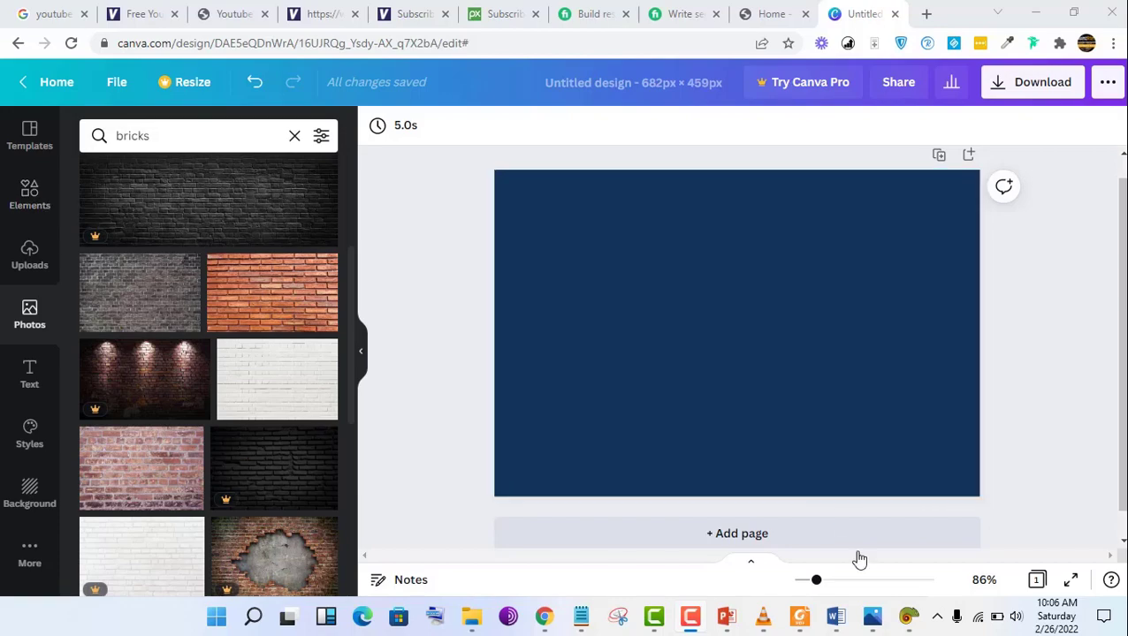
pyautogui.click(872, 630)
pyautogui.click(872, 630)
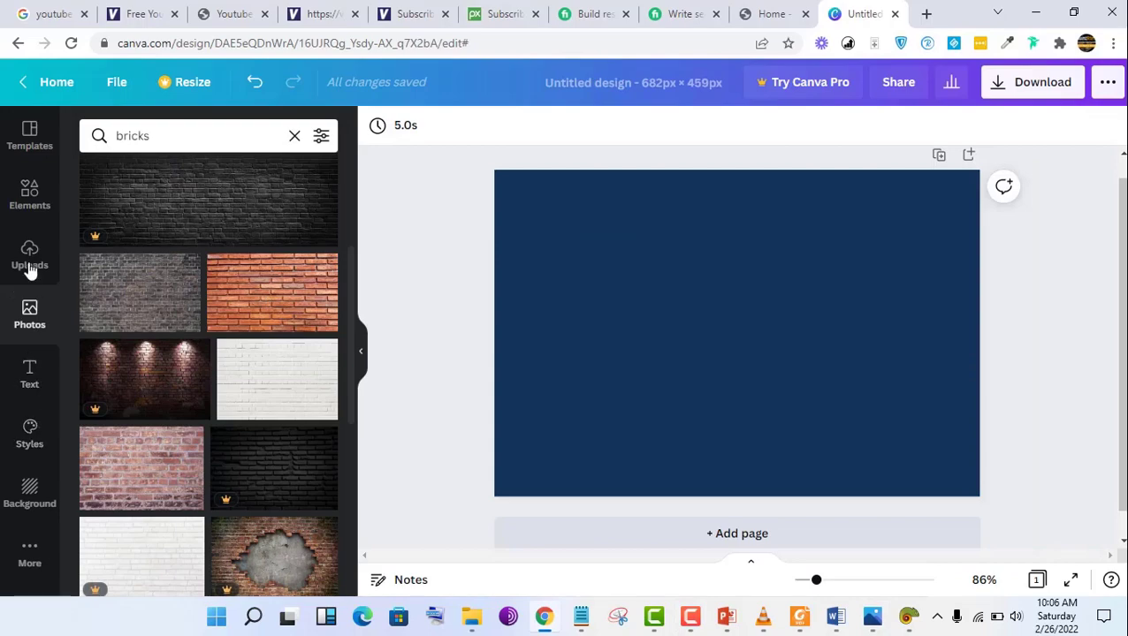
pyautogui.click(46, 208)
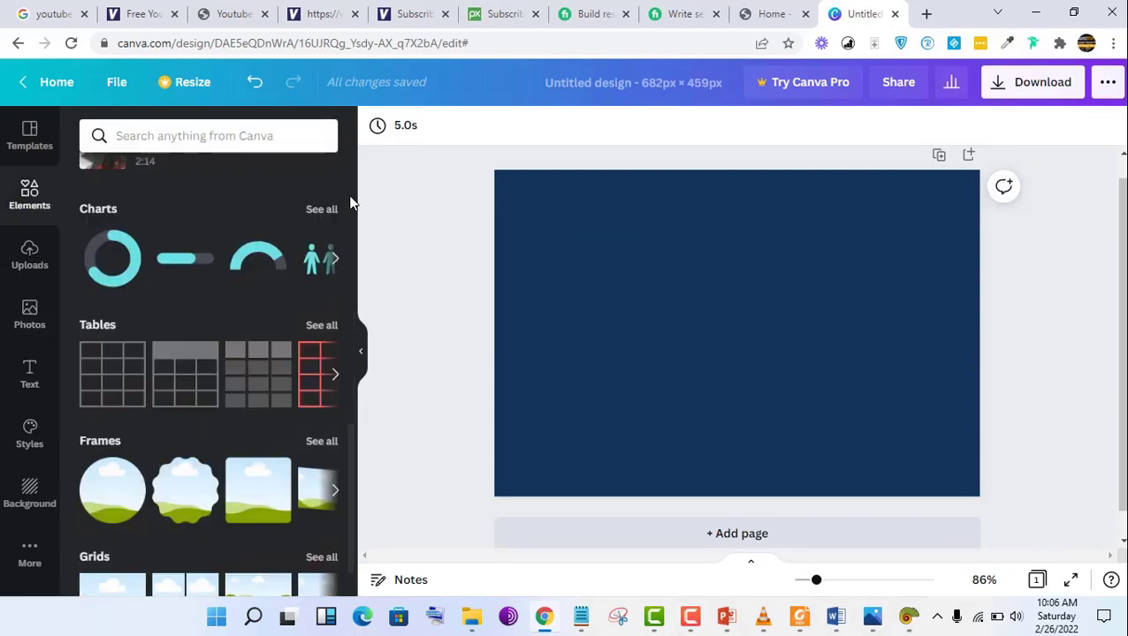
pyautogui.scroll(5, 350, 204)
pyautogui.moveTo(350, 229); pyautogui.dragTo(352, 524)
pyautogui.click(99, 436)
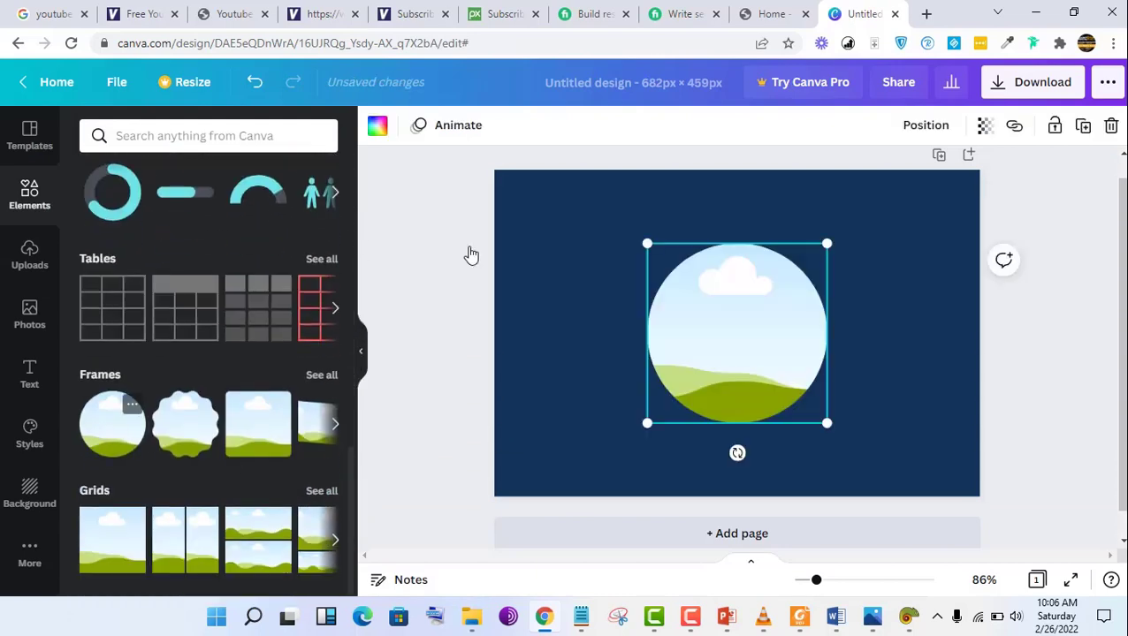
# Step: Enlarge the circular frame to about the page's full height and move it partly beyond the page's upper-right corner
pyautogui.moveTo(757, 327); pyautogui.dragTo(738, 229)
pyautogui.moveTo(802, 329); pyautogui.dragTo(874, 559)
pyautogui.moveTo(807, 384); pyautogui.dragTo(751, 395)
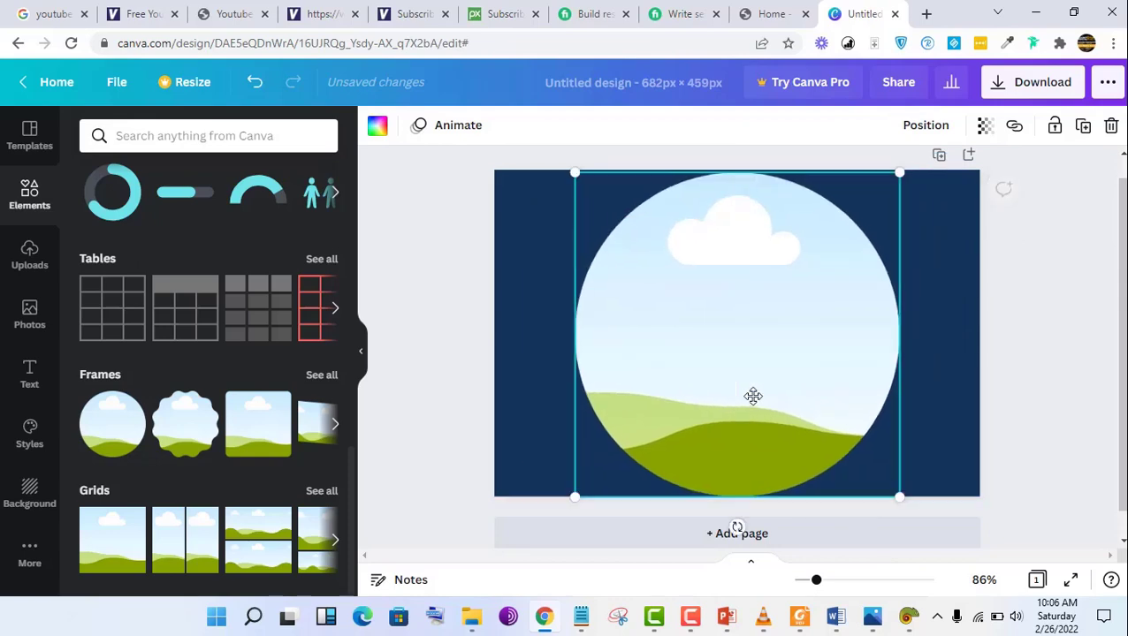
pyautogui.moveTo(805, 372); pyautogui.dragTo(964, 254)
pyautogui.moveTo(884, 256); pyautogui.dragTo(893, 246)
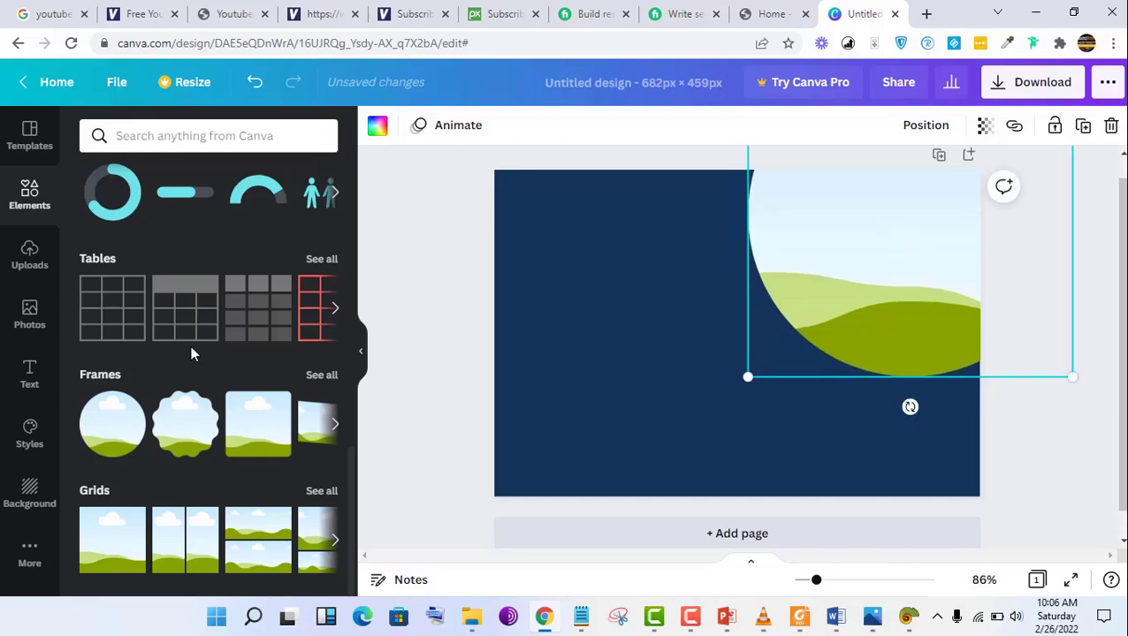
# Step: Fill the circular frame with the white brick wall photo and compare the design with the reference gig image
pyautogui.click(14, 149)
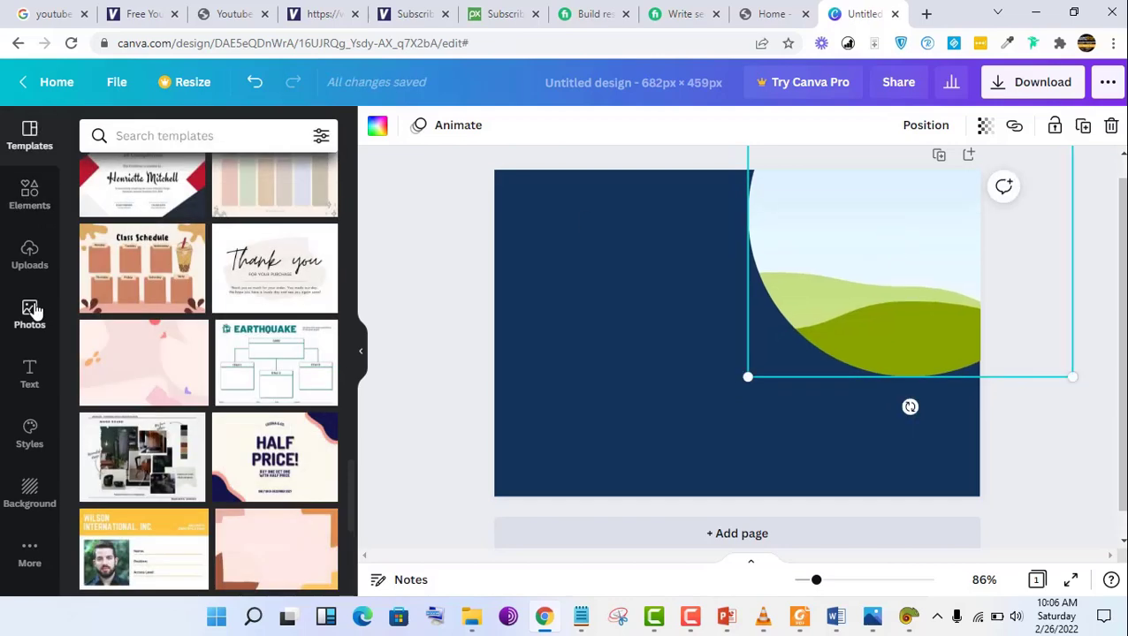
pyautogui.click(32, 312)
pyautogui.click(270, 378)
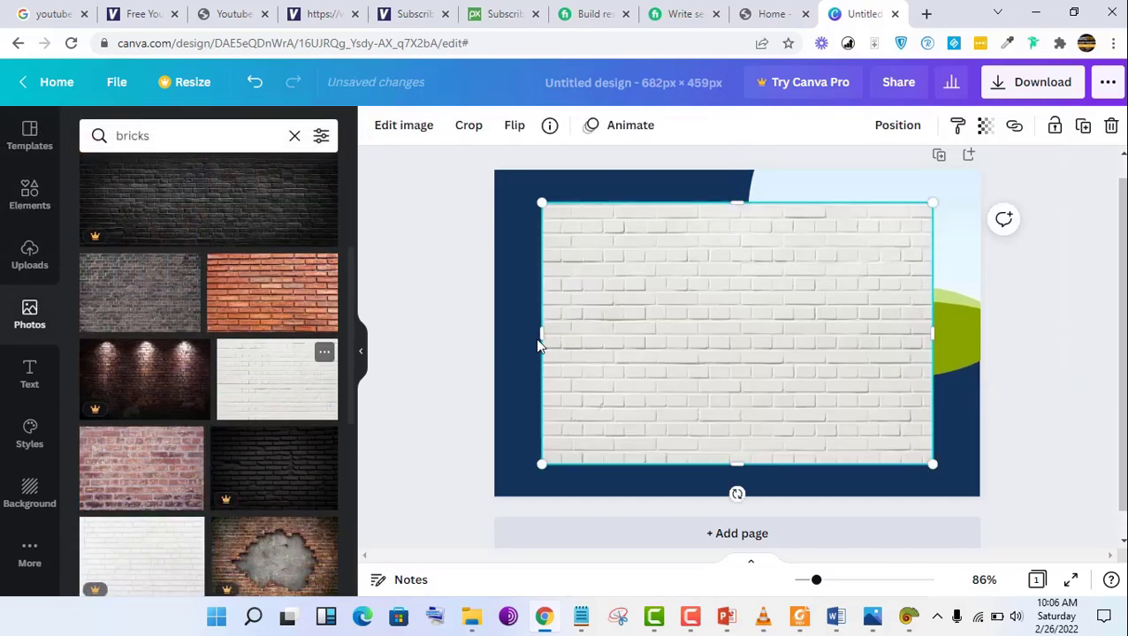
pyautogui.moveTo(570, 345); pyautogui.dragTo(799, 236)
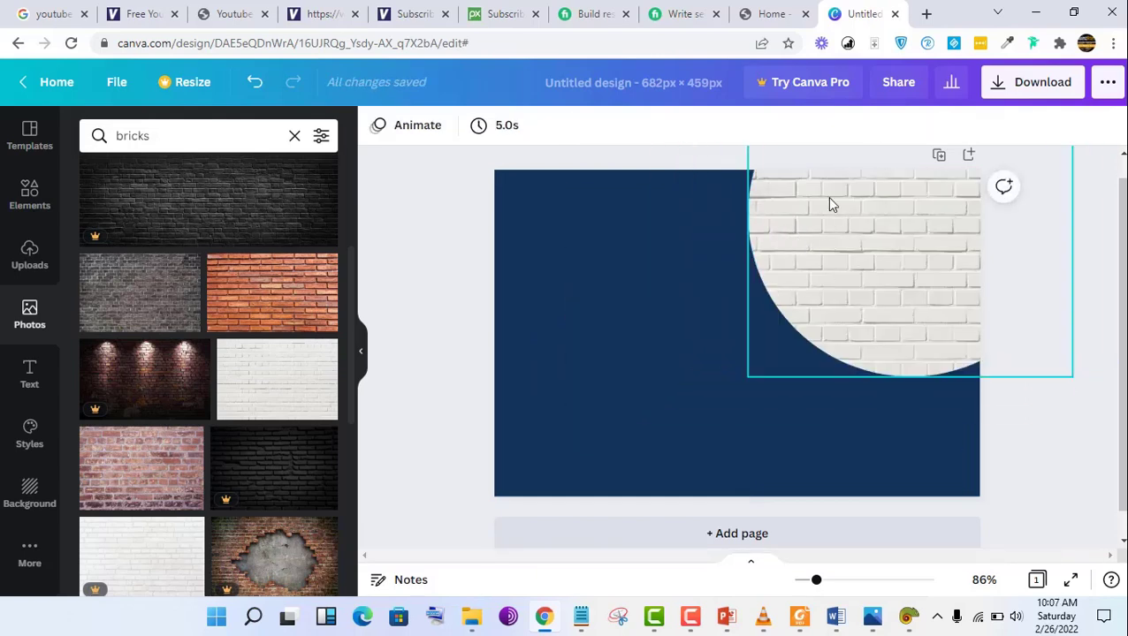
pyautogui.click(519, 309)
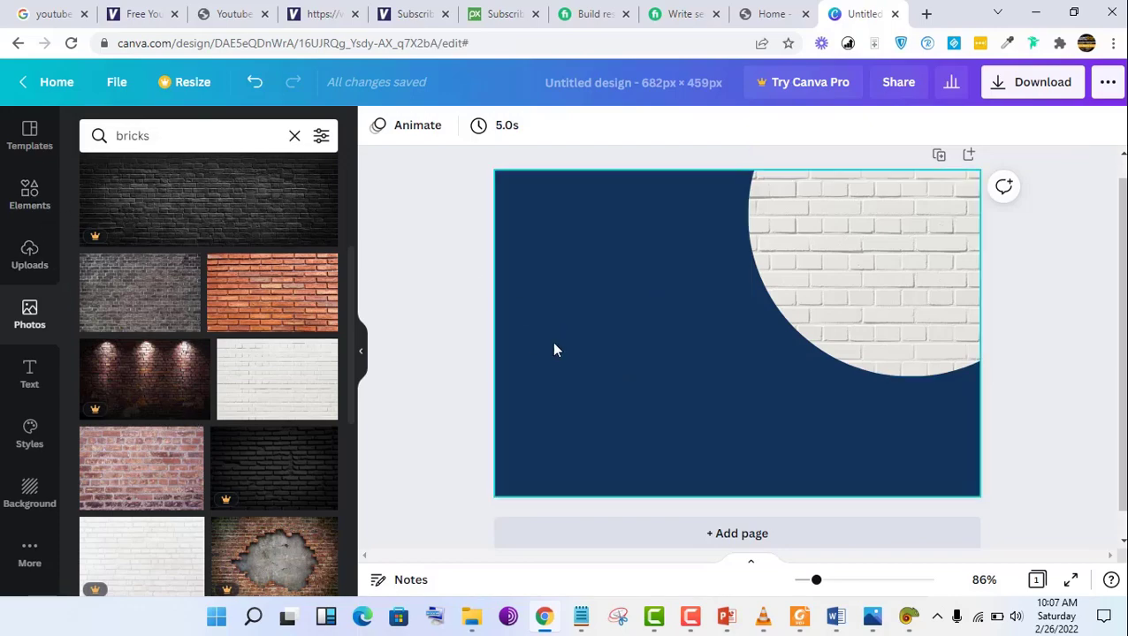
pyautogui.click(867, 616)
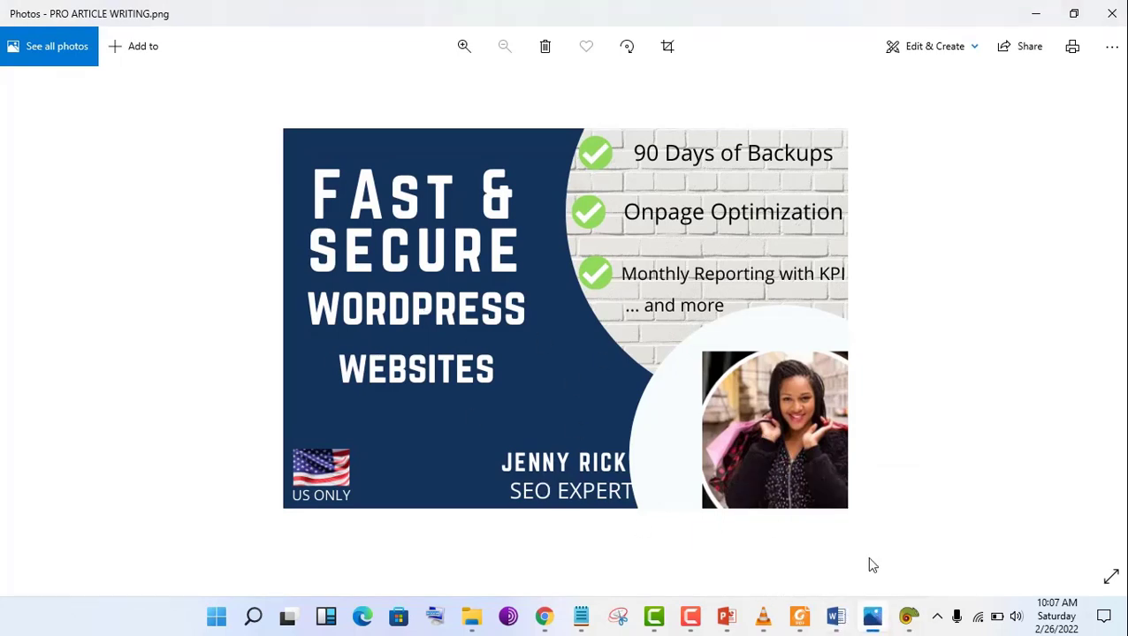
# Step: Return to Canva, add a second circular frame and move it partly beyond the page's lower-right corner
pyautogui.click(872, 619)
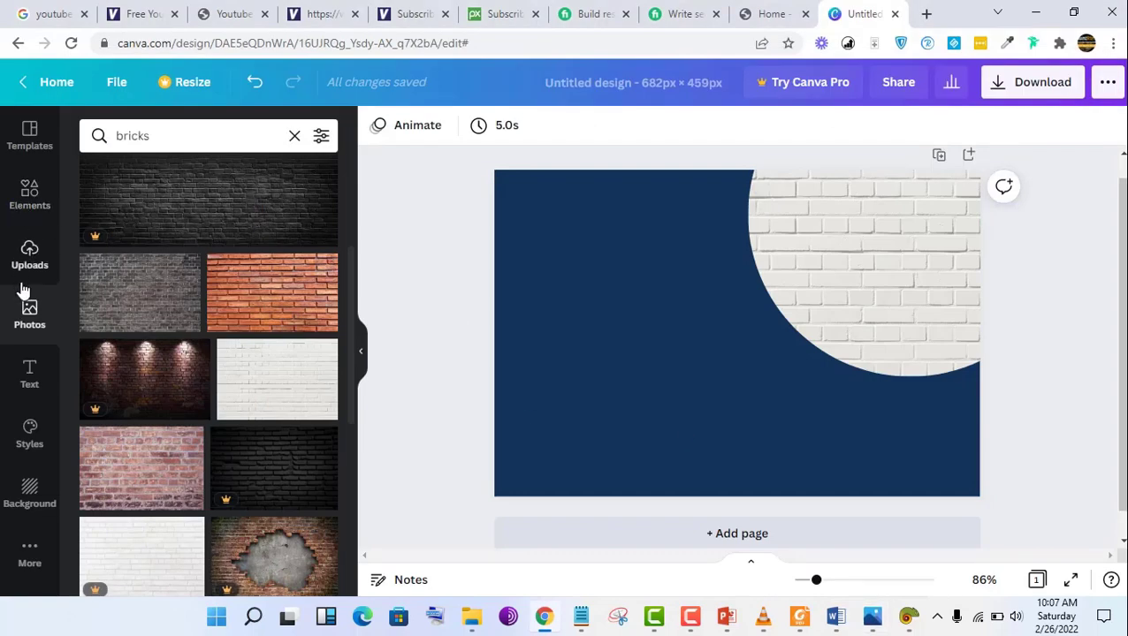
pyautogui.click(31, 190)
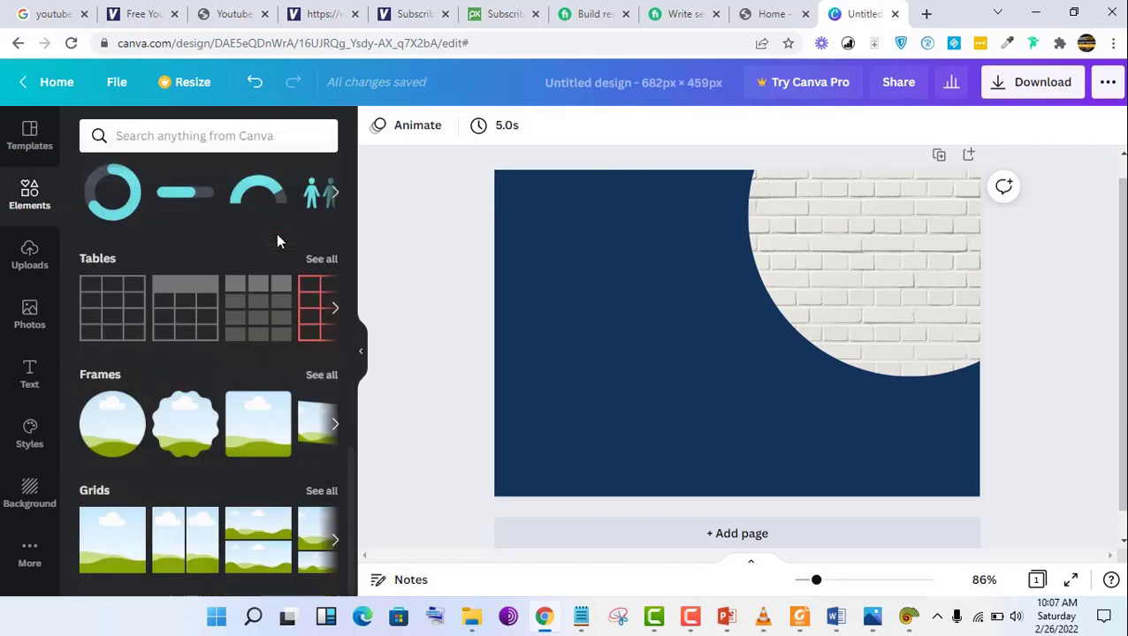
pyautogui.click(104, 435)
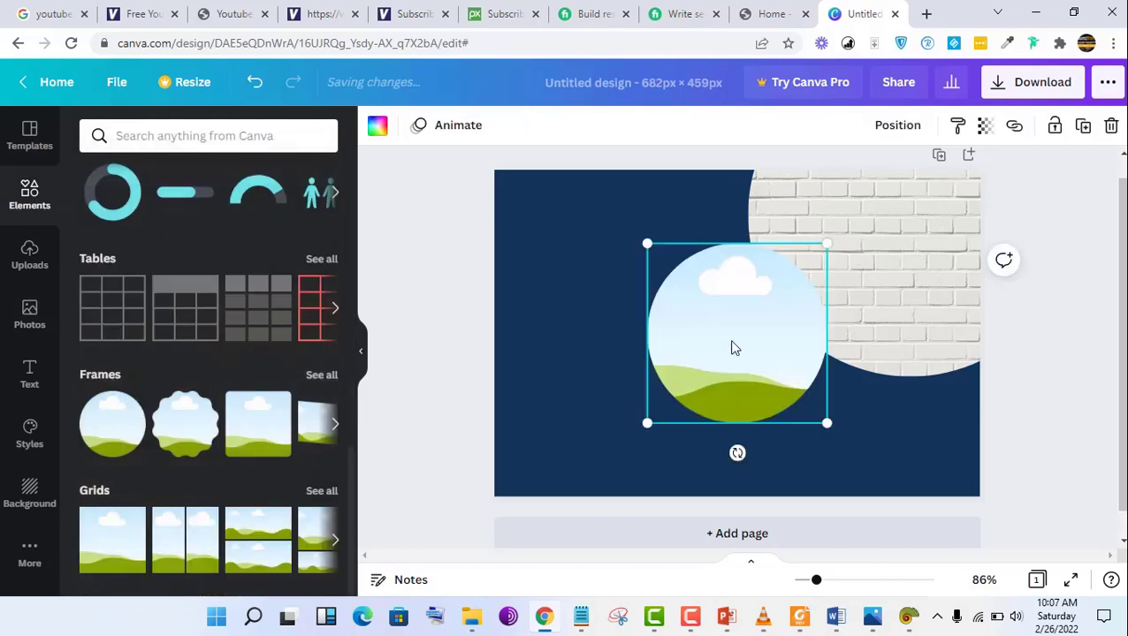
pyautogui.moveTo(734, 348); pyautogui.dragTo(924, 443)
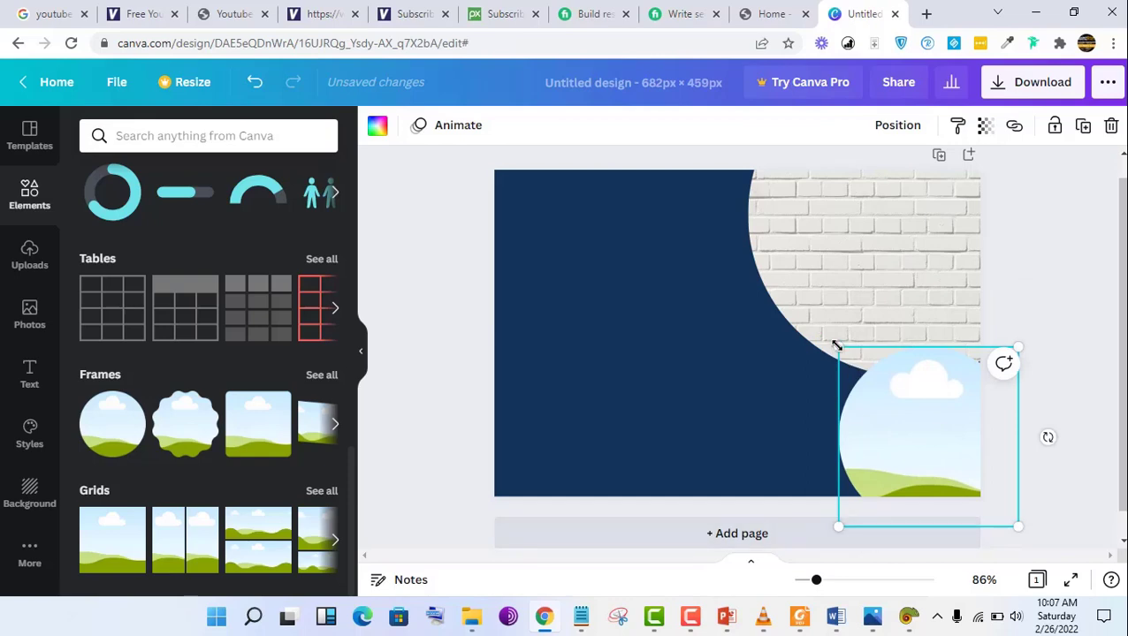
# Step: Resize the second circular frame to about 60% of the page's height and tuck it further into the lower-right corner, below the brick circle
pyautogui.moveTo(831, 345); pyautogui.dragTo(778, 288)
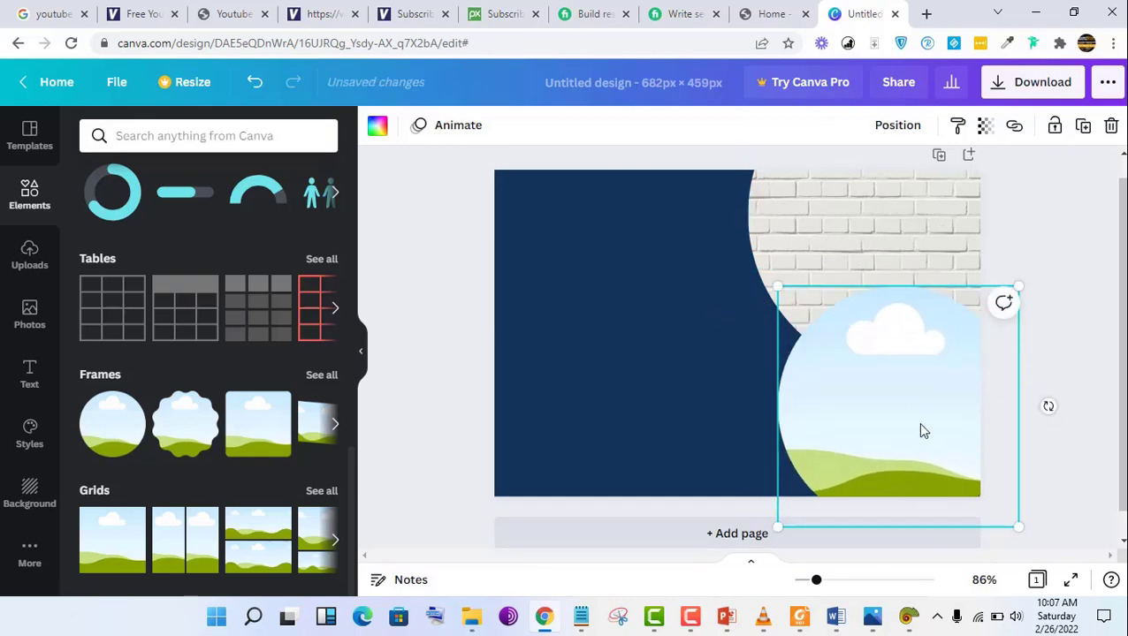
pyautogui.moveTo(922, 431); pyautogui.dragTo(957, 445)
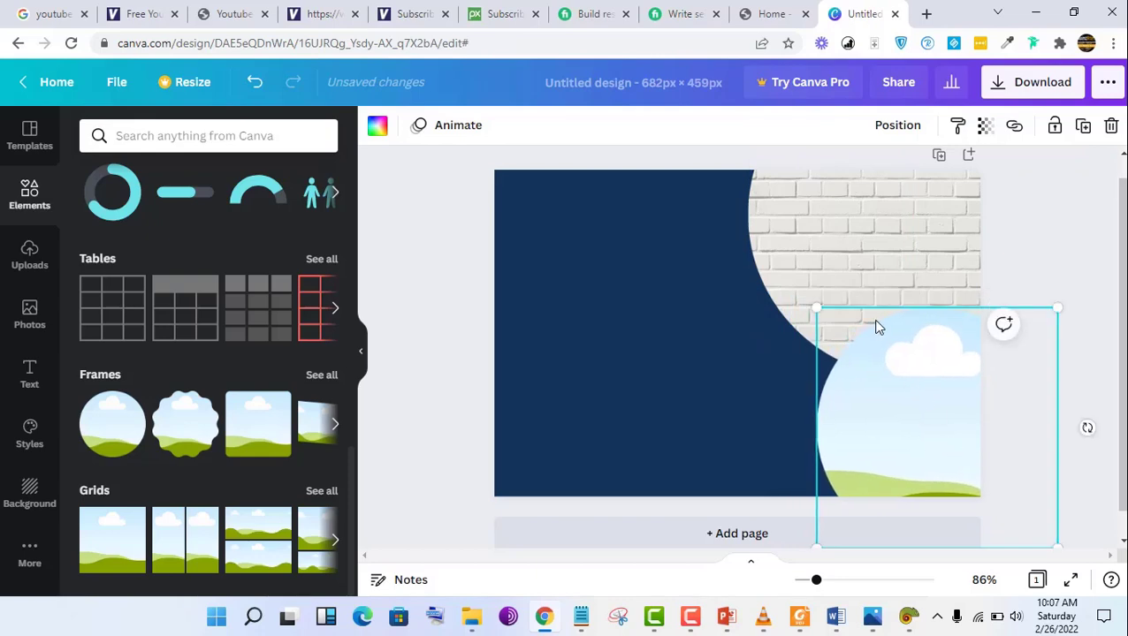
pyautogui.moveTo(1060, 307); pyautogui.dragTo(1014, 348)
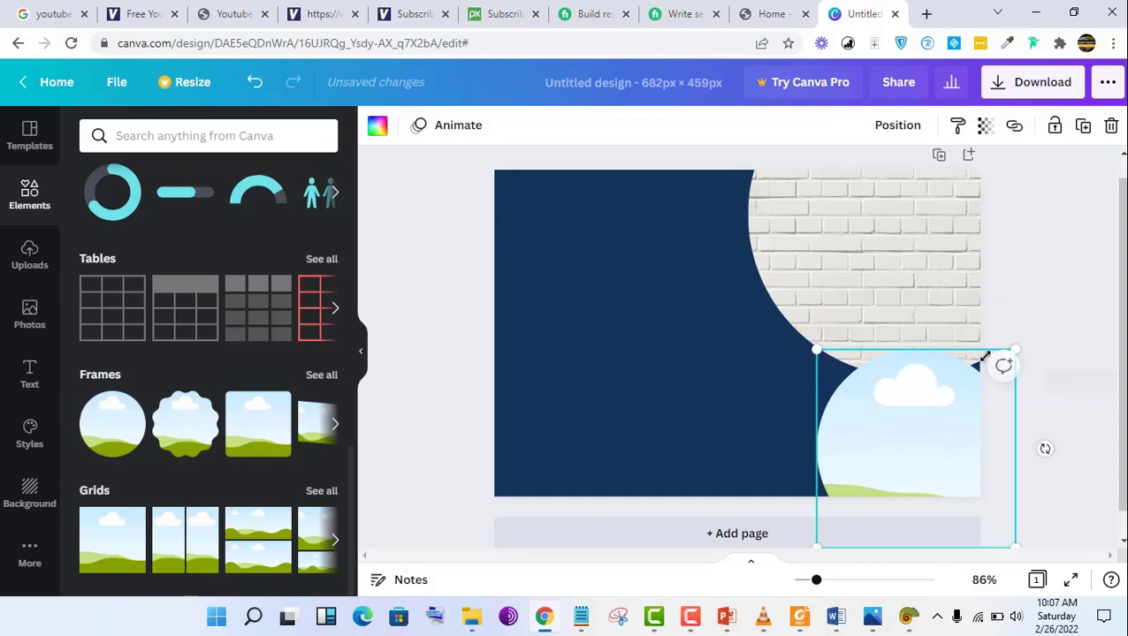
pyautogui.moveTo(964, 381); pyautogui.dragTo(989, 380)
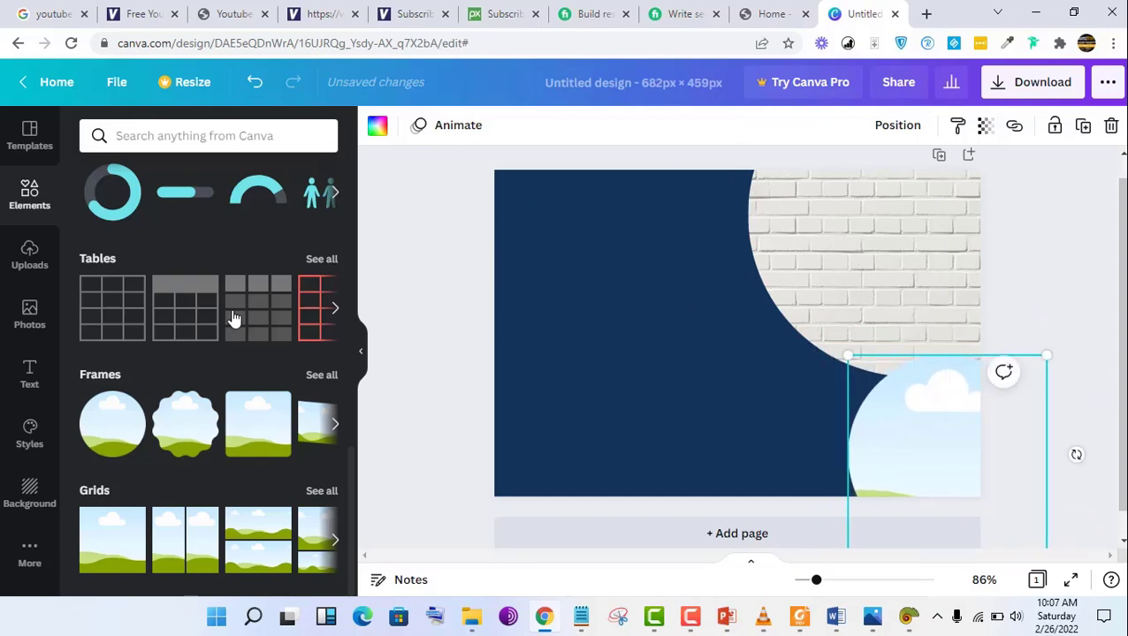
# Step: Fill the lower-right circular frame with the white brick wall photo and compare the design with the reference gig image
pyautogui.click(31, 305)
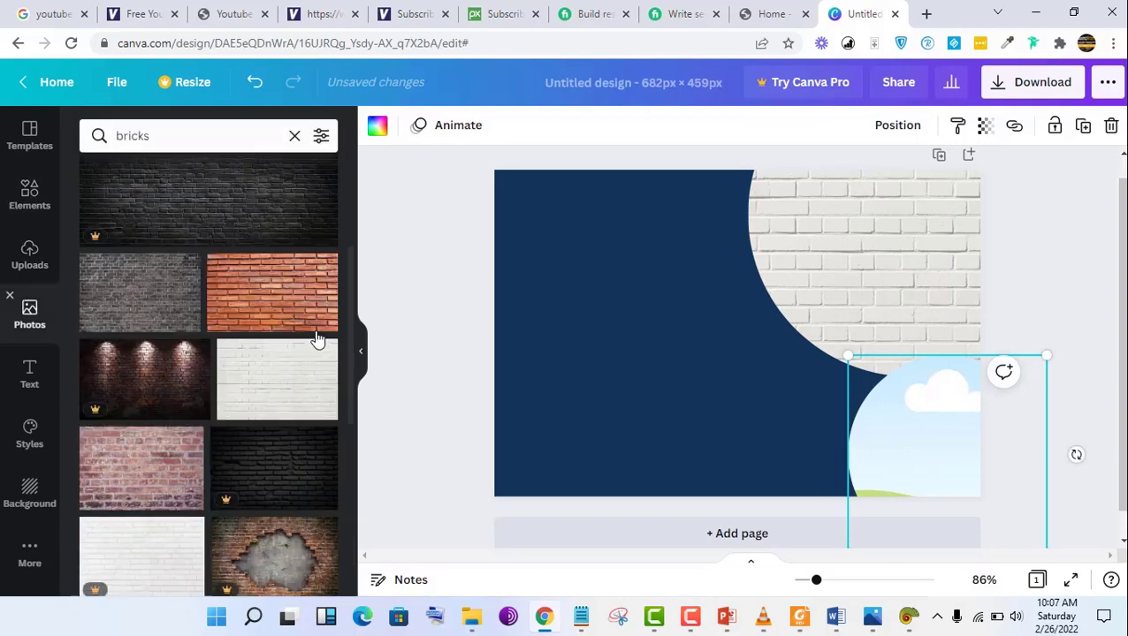
pyautogui.click(287, 362)
pyautogui.moveTo(586, 332); pyautogui.dragTo(903, 452)
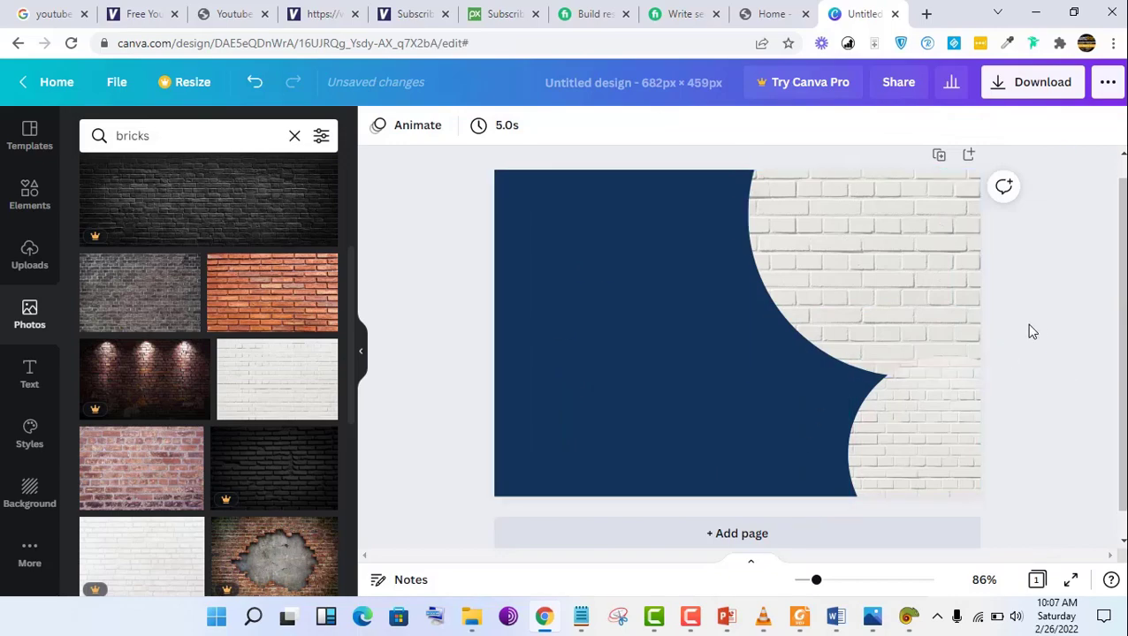
pyautogui.click(871, 623)
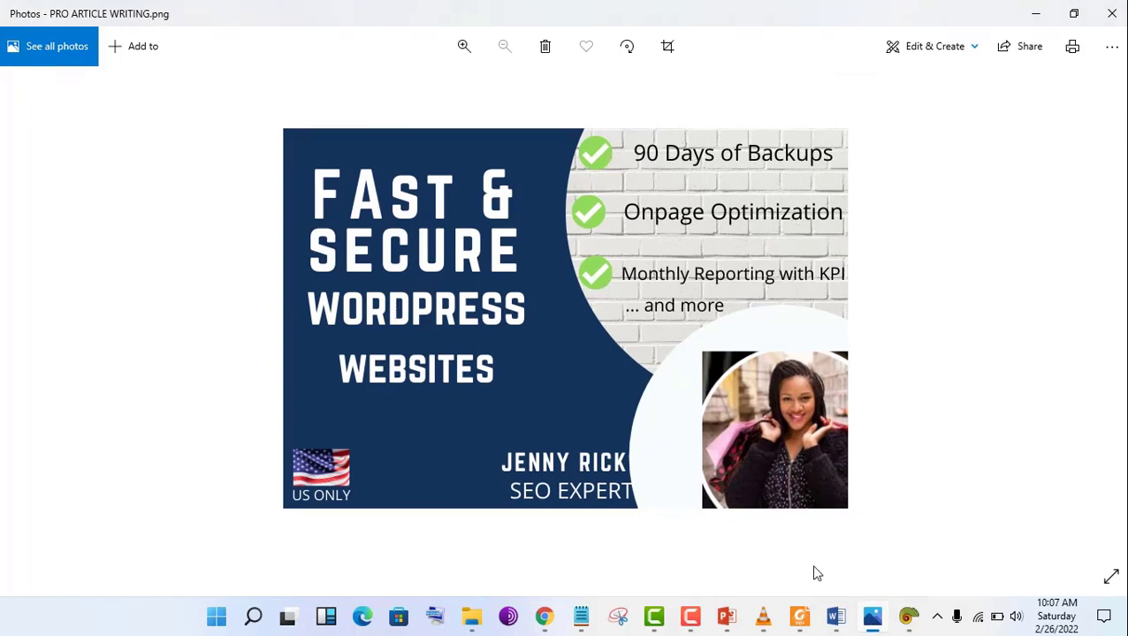
pyautogui.click(872, 620)
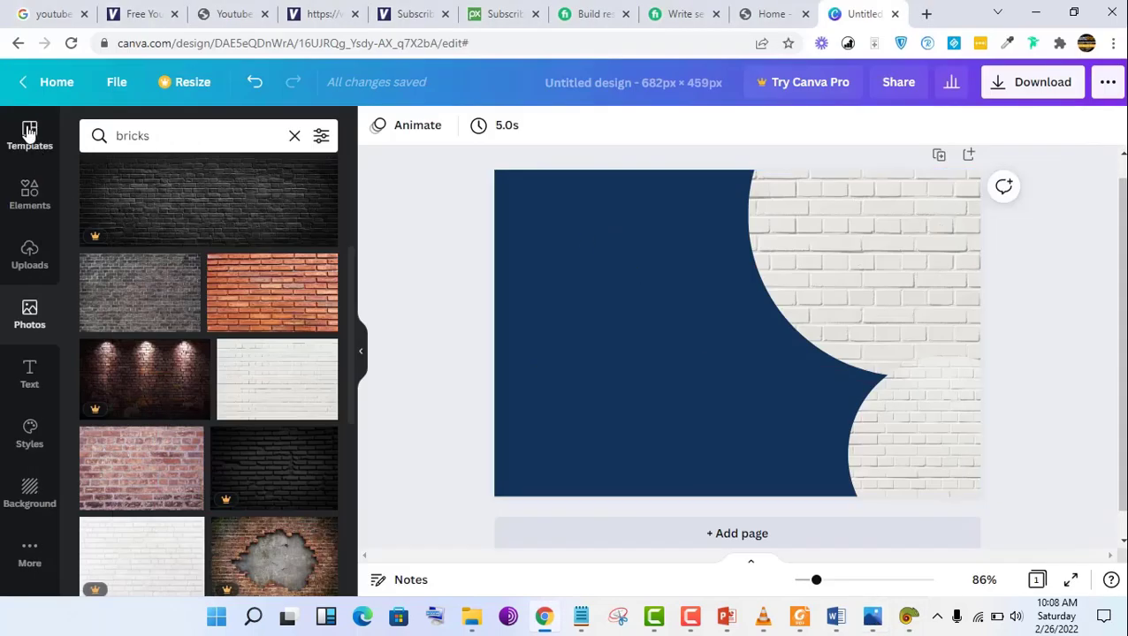
# Step: Add a heading in the upper part of the blue area and, following the reference image, set its text to "FAST"
pyautogui.click(30, 375)
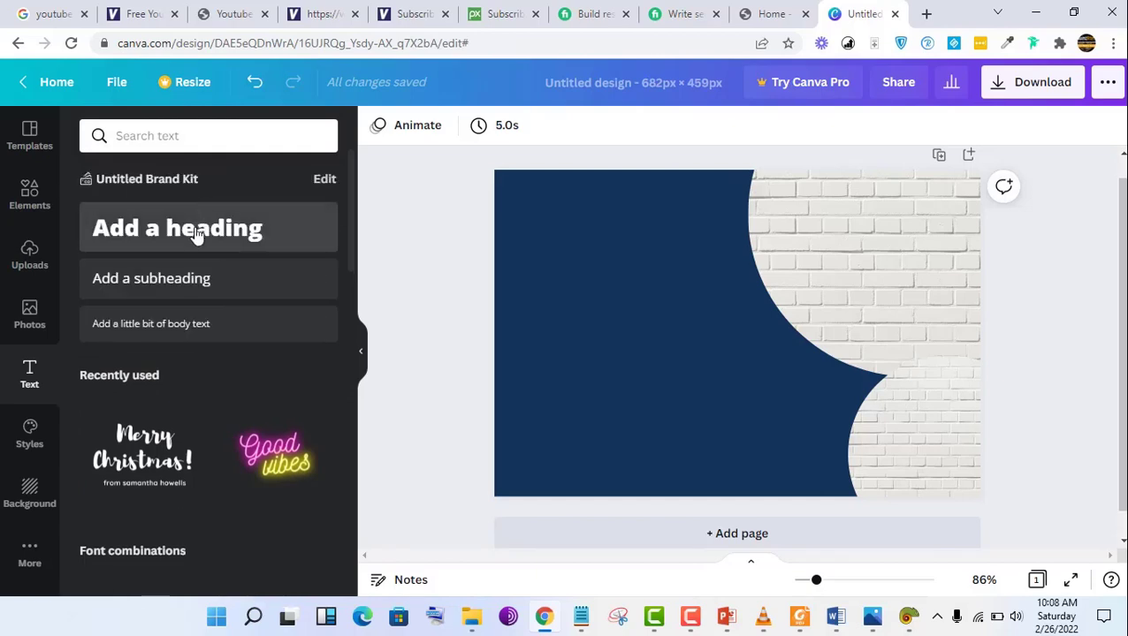
pyautogui.click(198, 227)
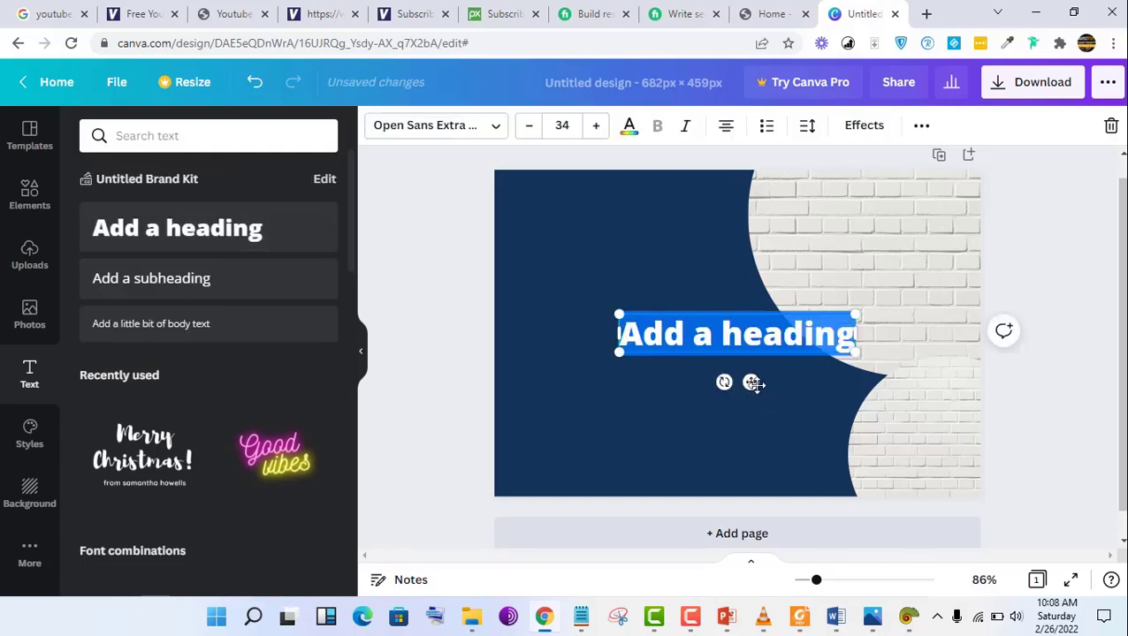
pyautogui.moveTo(751, 382); pyautogui.dragTo(641, 261)
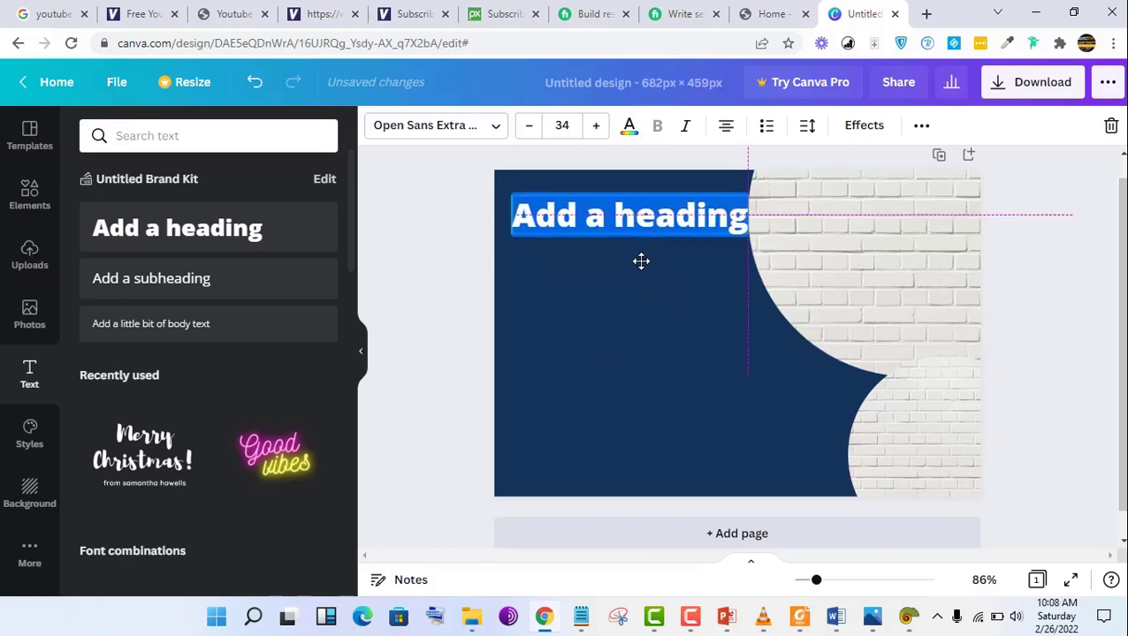
pyautogui.click(875, 623)
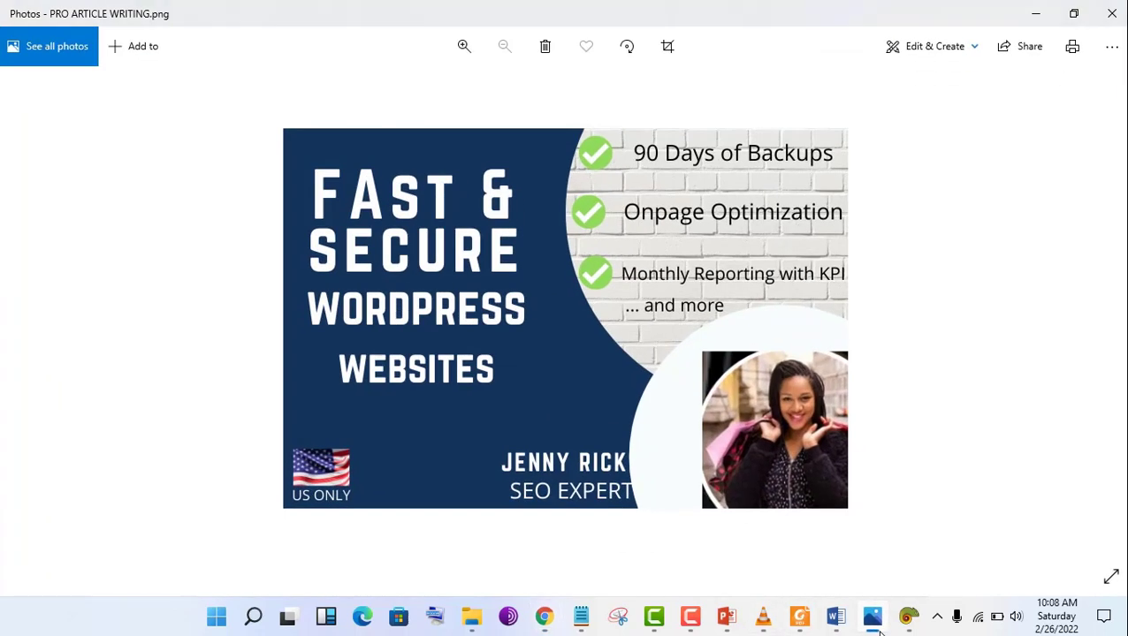
pyautogui.click(878, 629)
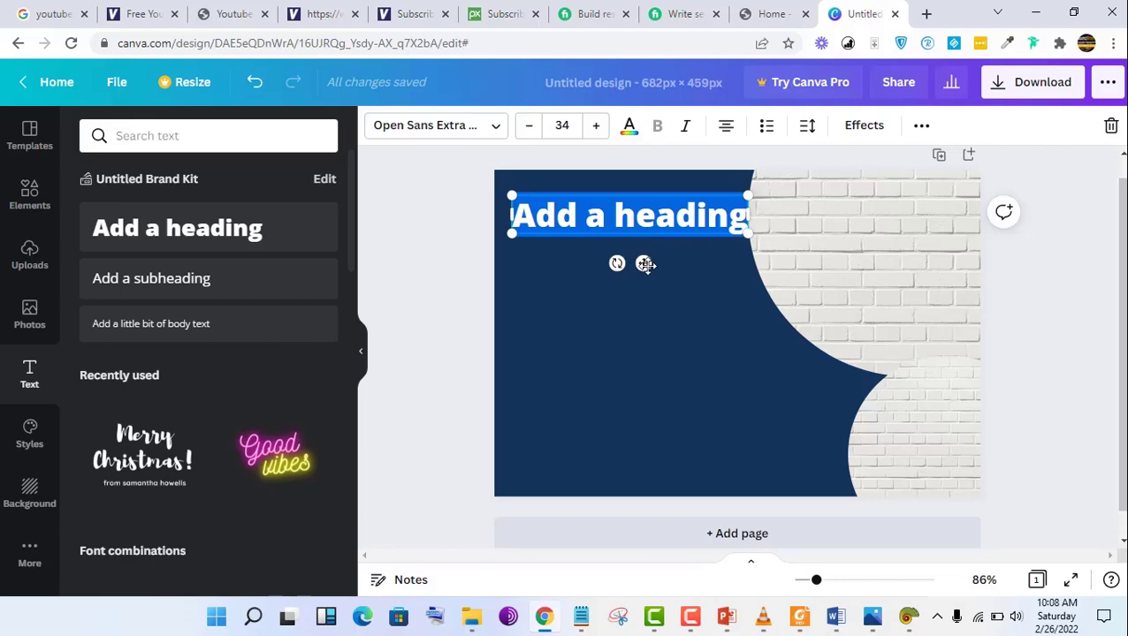
pyautogui.write('FAST')
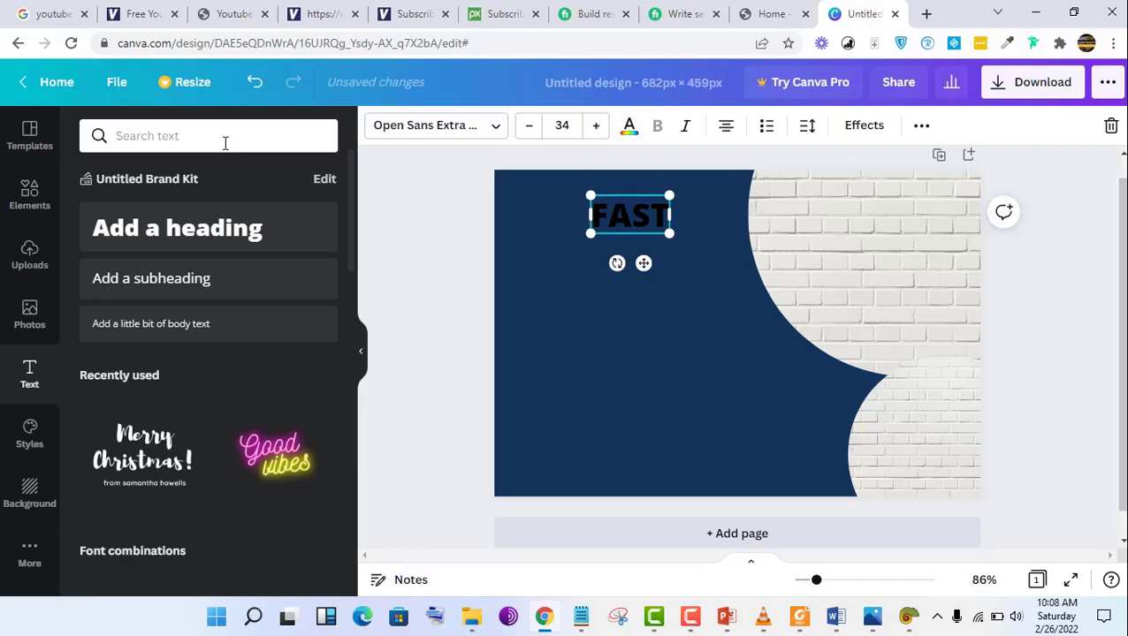
# Step: Set the heading's font to Norwester and its text colour to the off-white shade from the brick photo
pyautogui.click(465, 140)
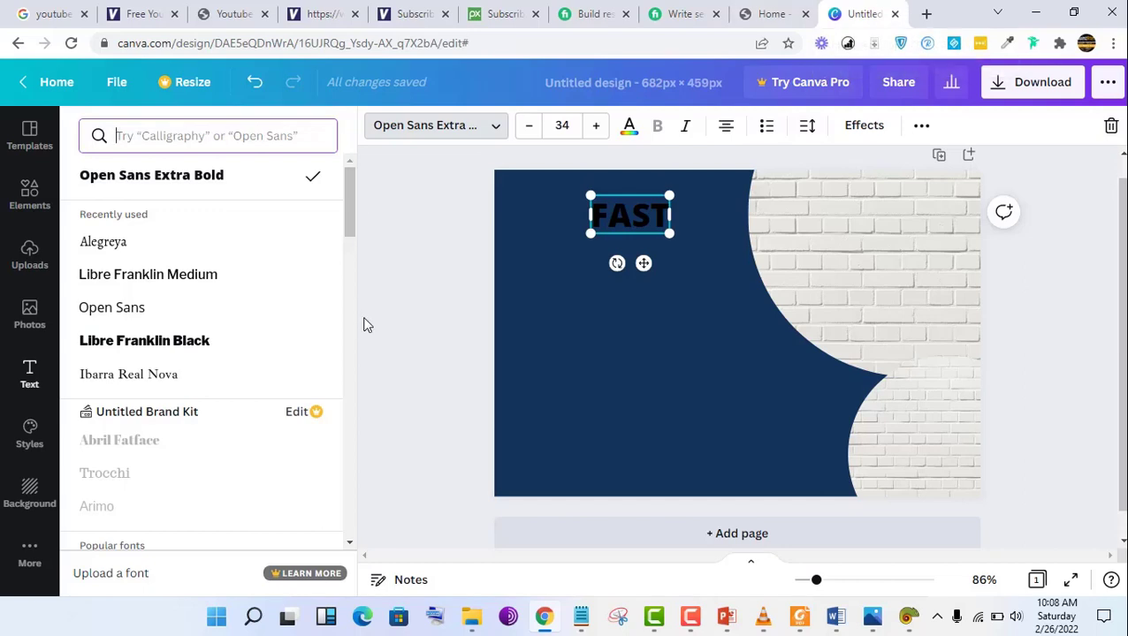
pyautogui.write('NO')
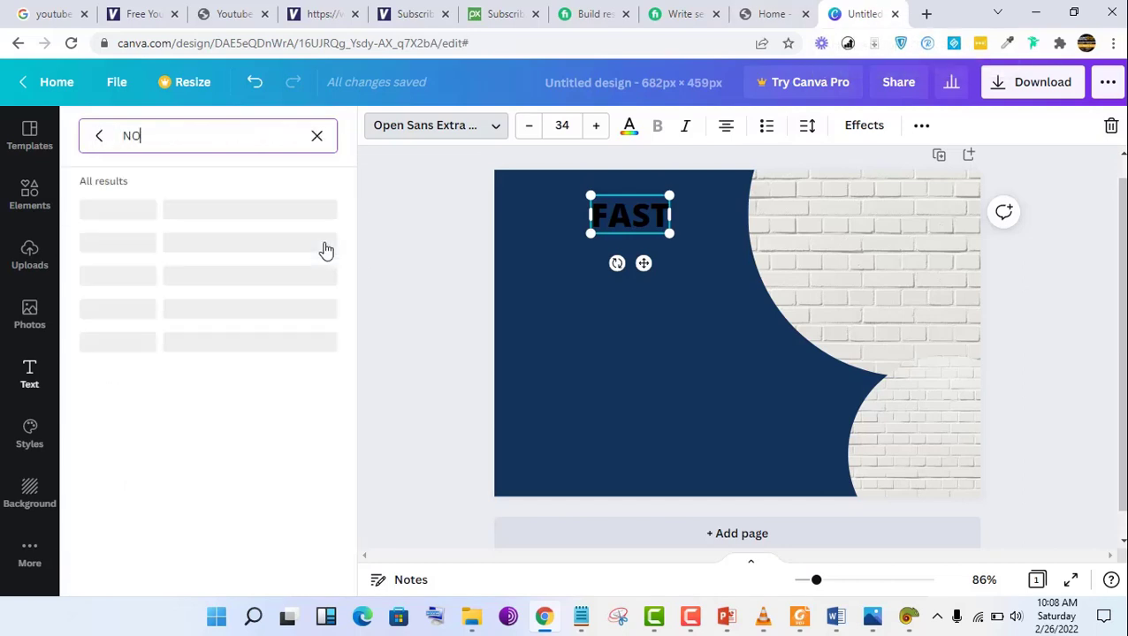
pyautogui.write('rIES')
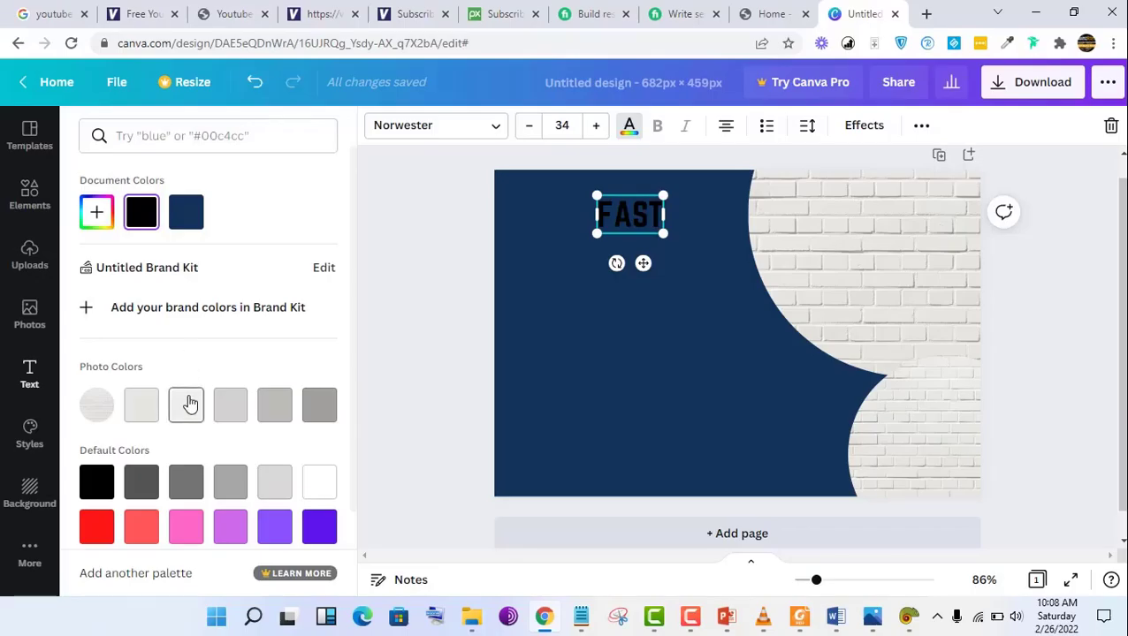
pyautogui.click(187, 403)
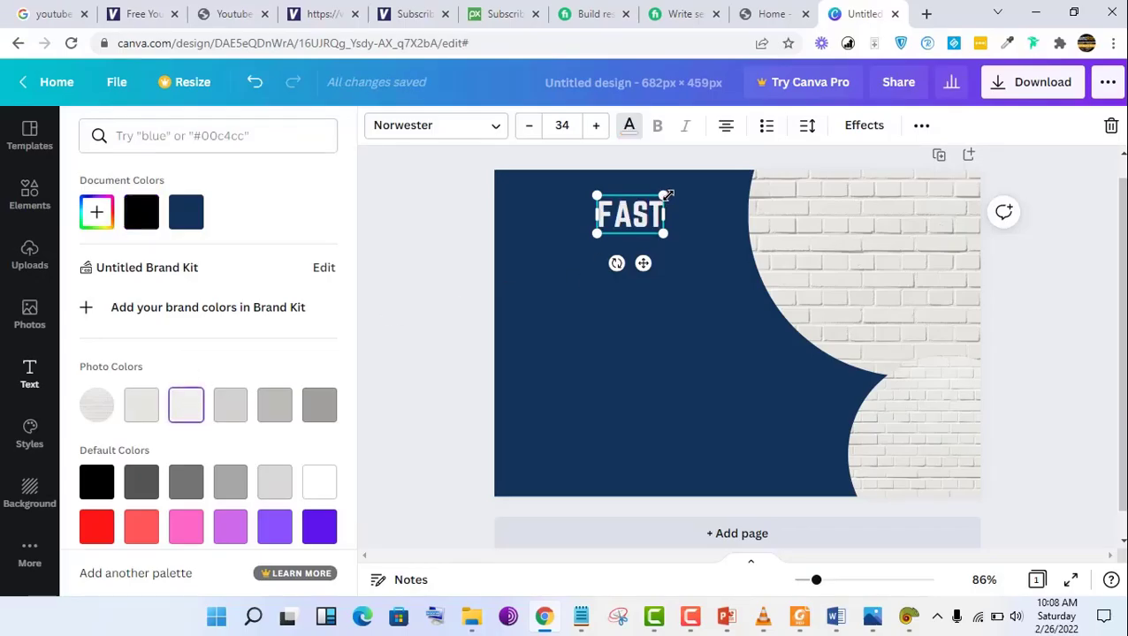
# Step: Check the reference image's wording and extend the heading text to "FAST & SECU"
pyautogui.moveTo(665, 214); pyautogui.dragTo(669, 215)
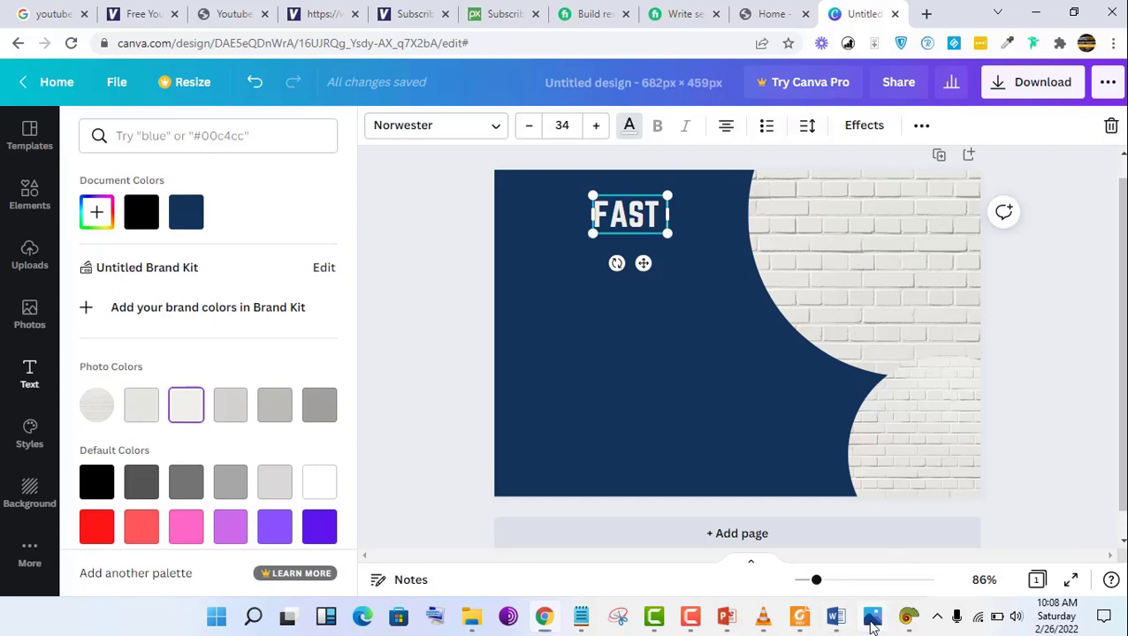
pyautogui.click(871, 619)
pyautogui.click(871, 618)
pyautogui.write('7')
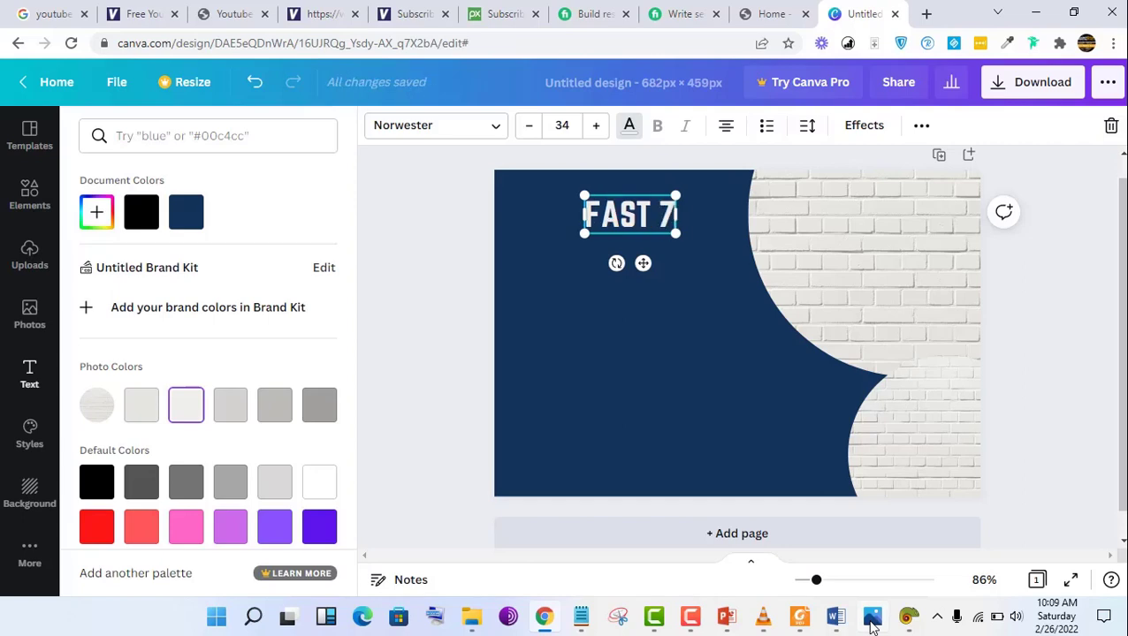
pyautogui.press('BackSpace')
pyautogui.write('&')
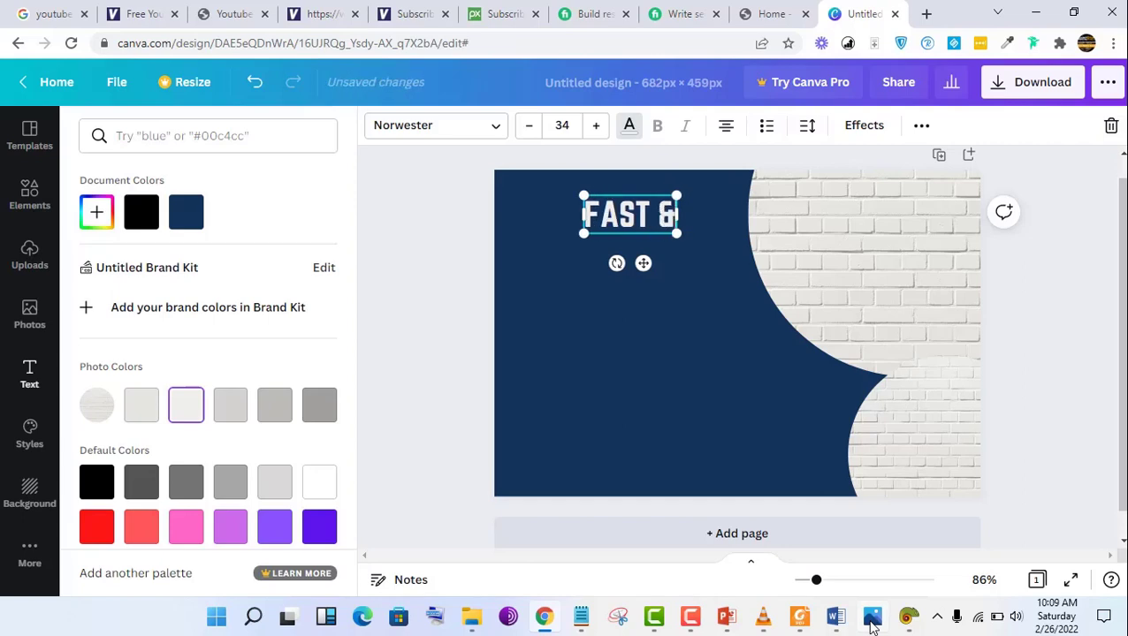
pyautogui.write(' S')
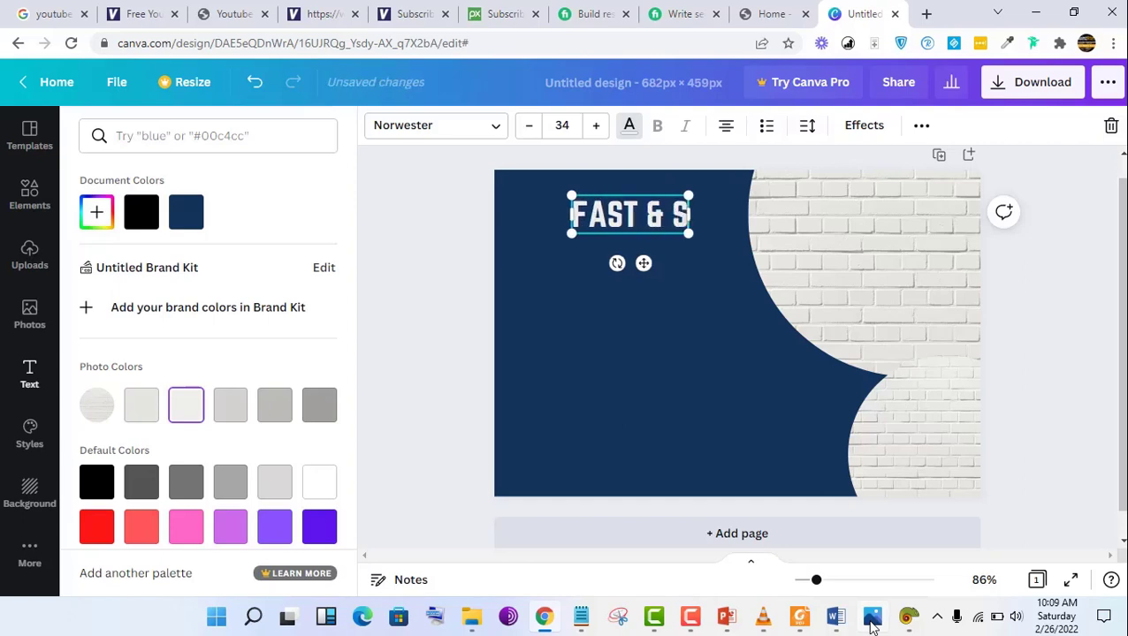
pyautogui.write('ECU')
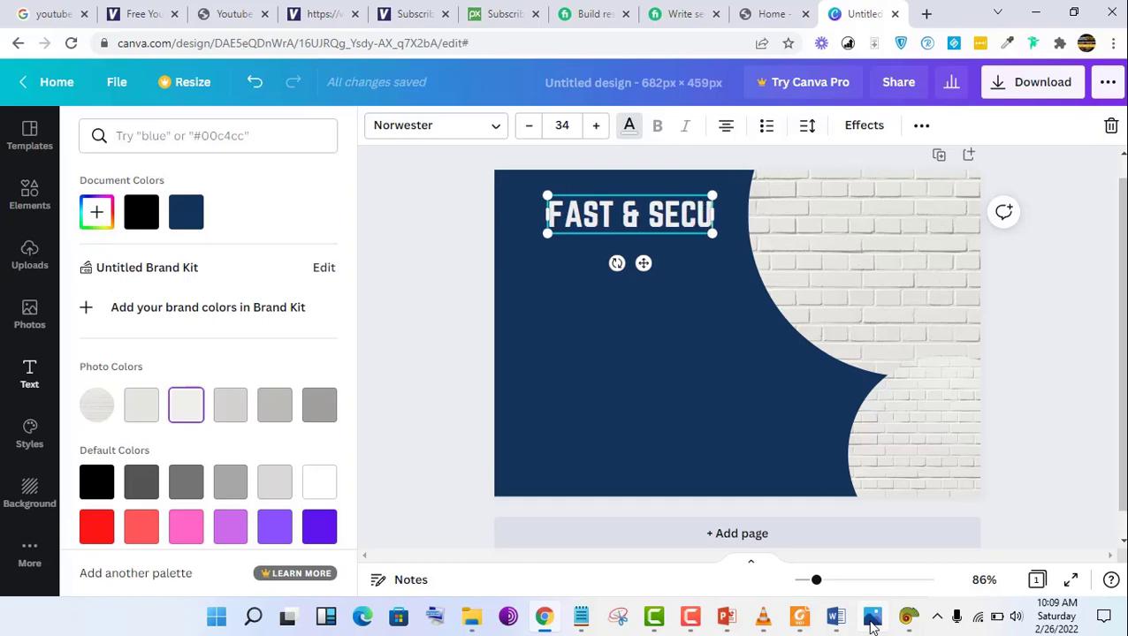
pyautogui.write('R')
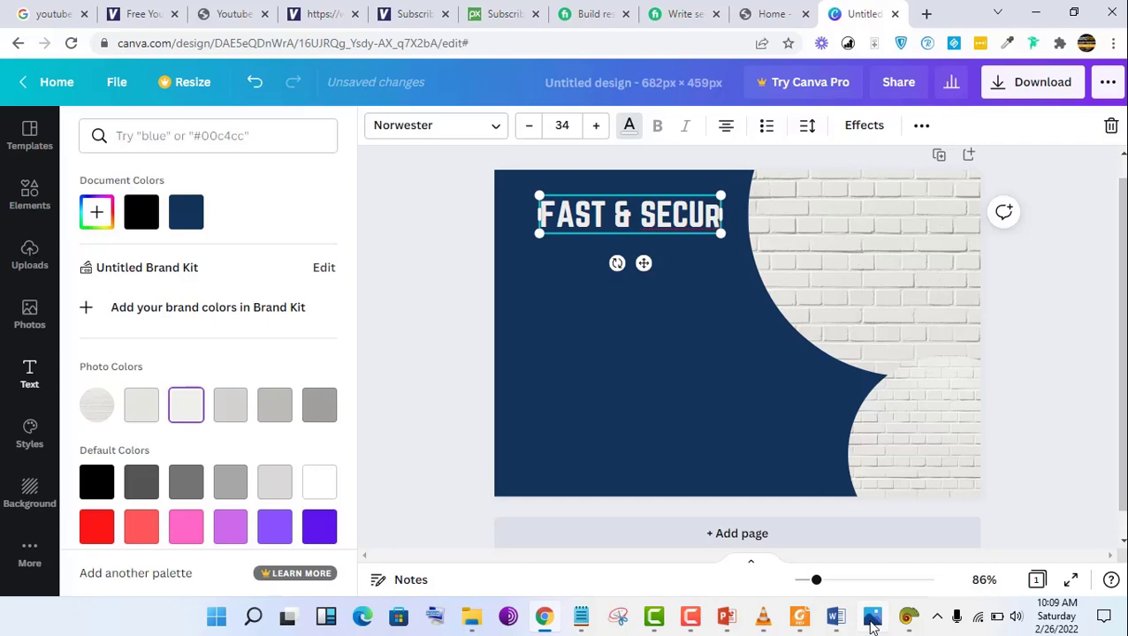
pyautogui.press('BackSpace')
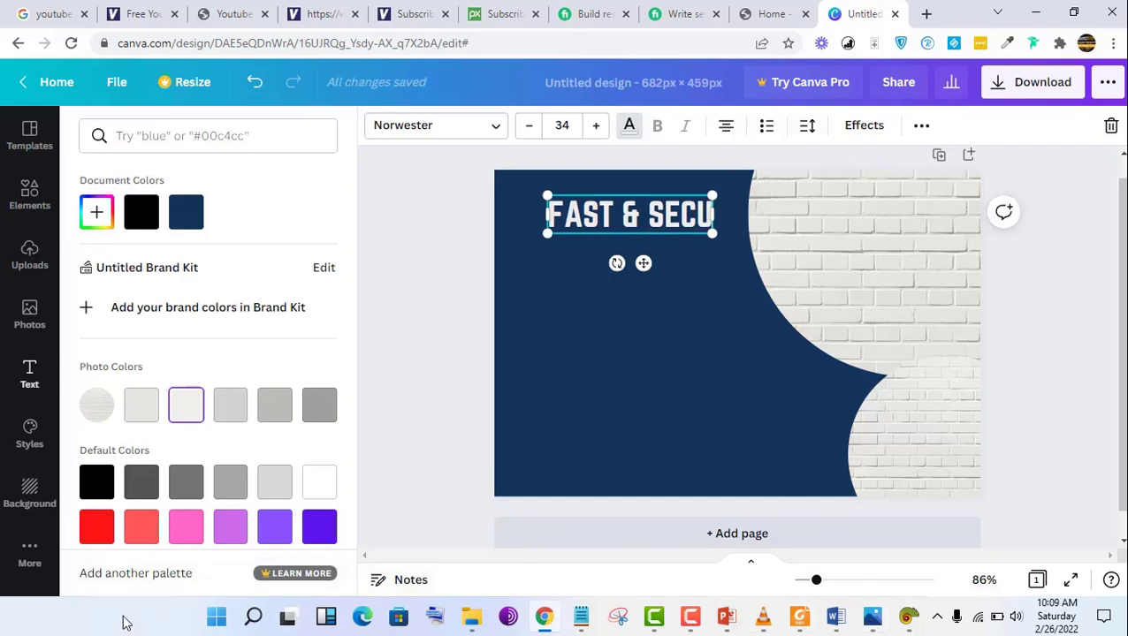
# Step: Widen the heading's text box slightly and complete its text as "FAST & SECURE" using the on-screen keyboard
pyautogui.press('F9')
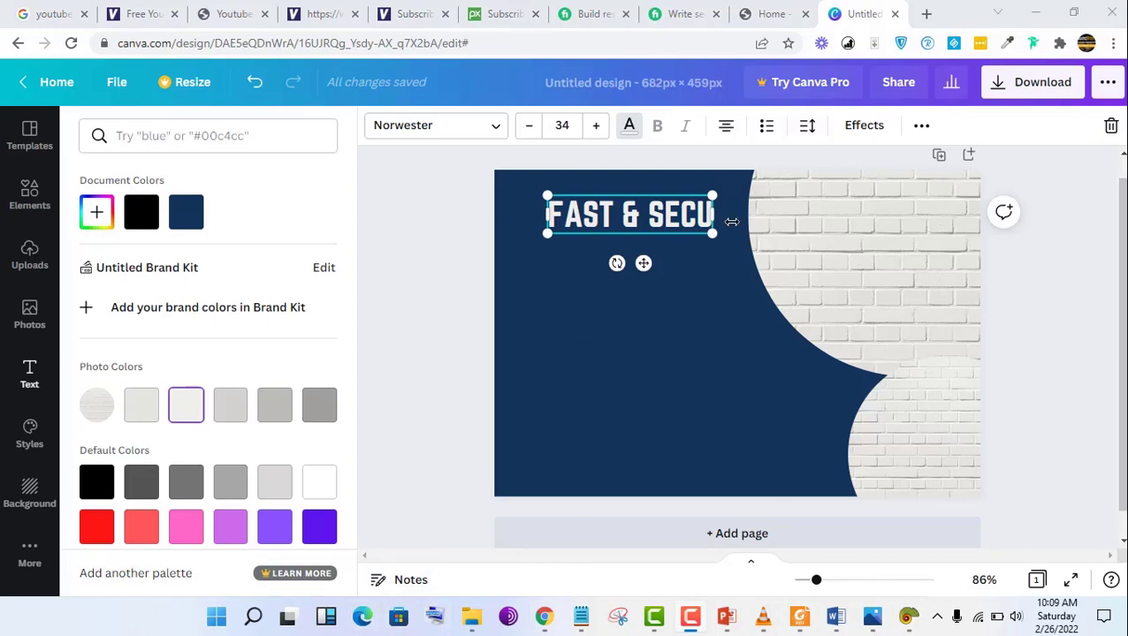
pyautogui.moveTo(714, 213); pyautogui.dragTo(726, 213)
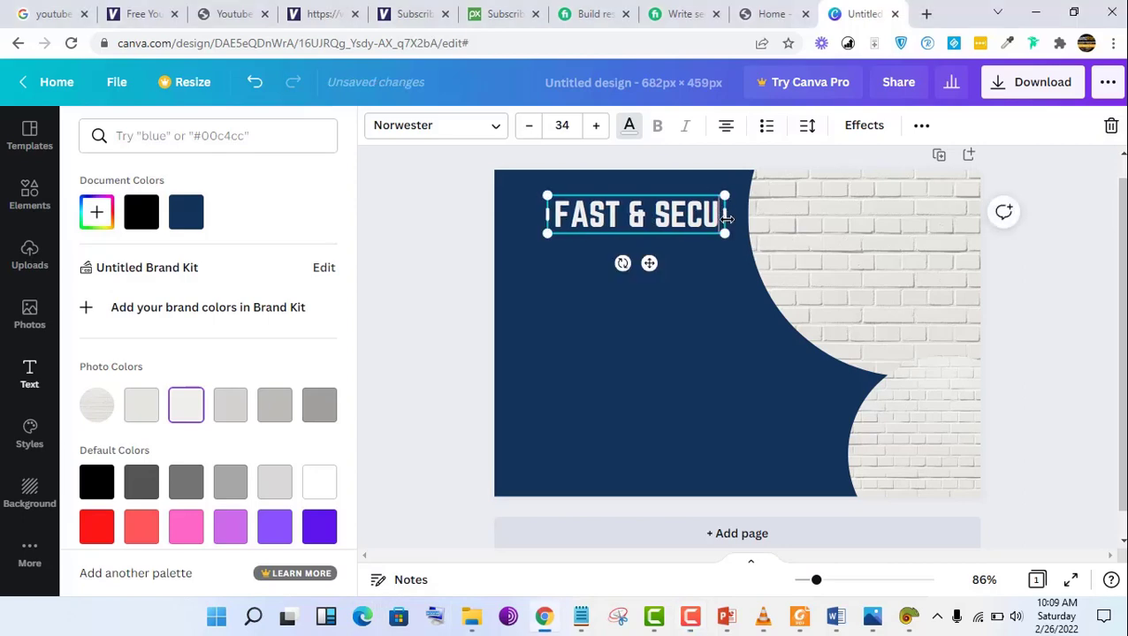
pyautogui.click(440, 619)
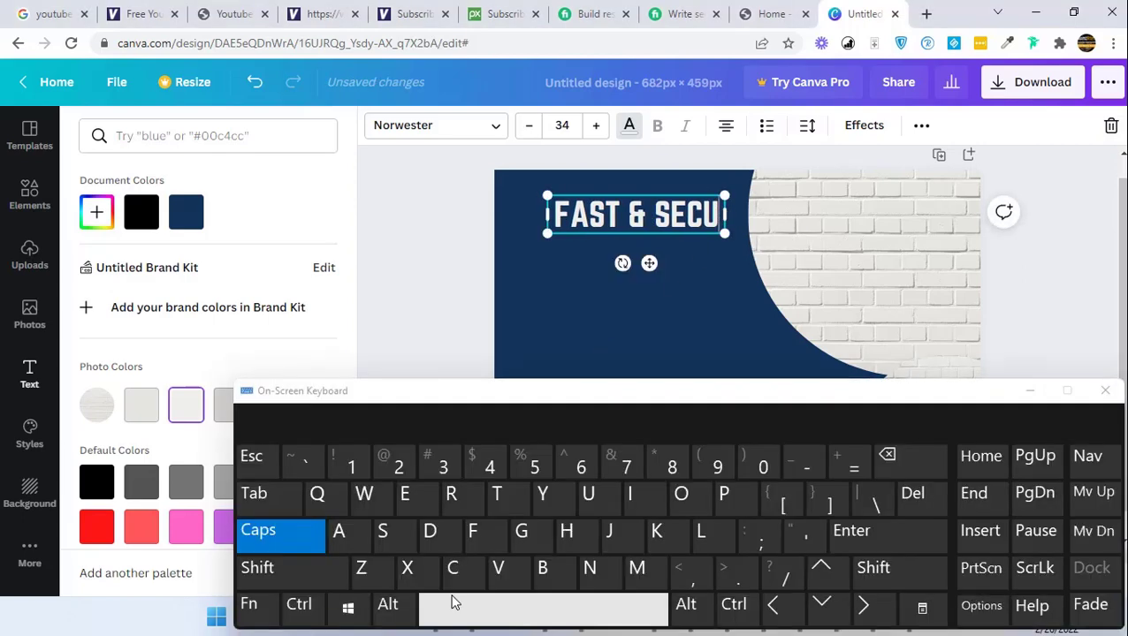
pyautogui.click(464, 506)
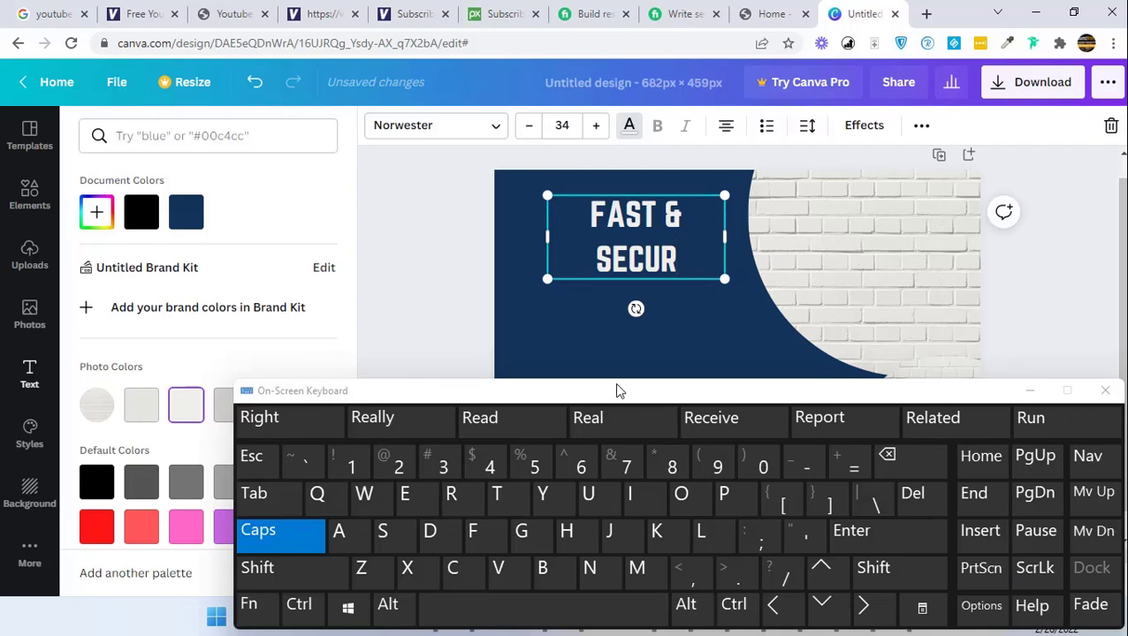
pyautogui.write('E')
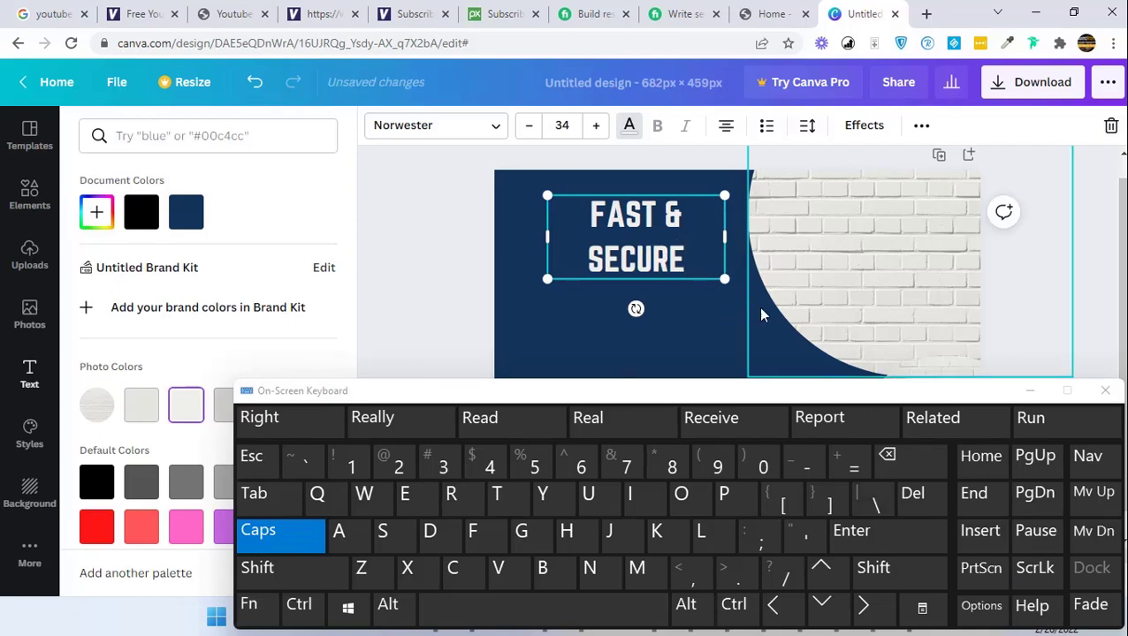
pyautogui.click(1032, 391)
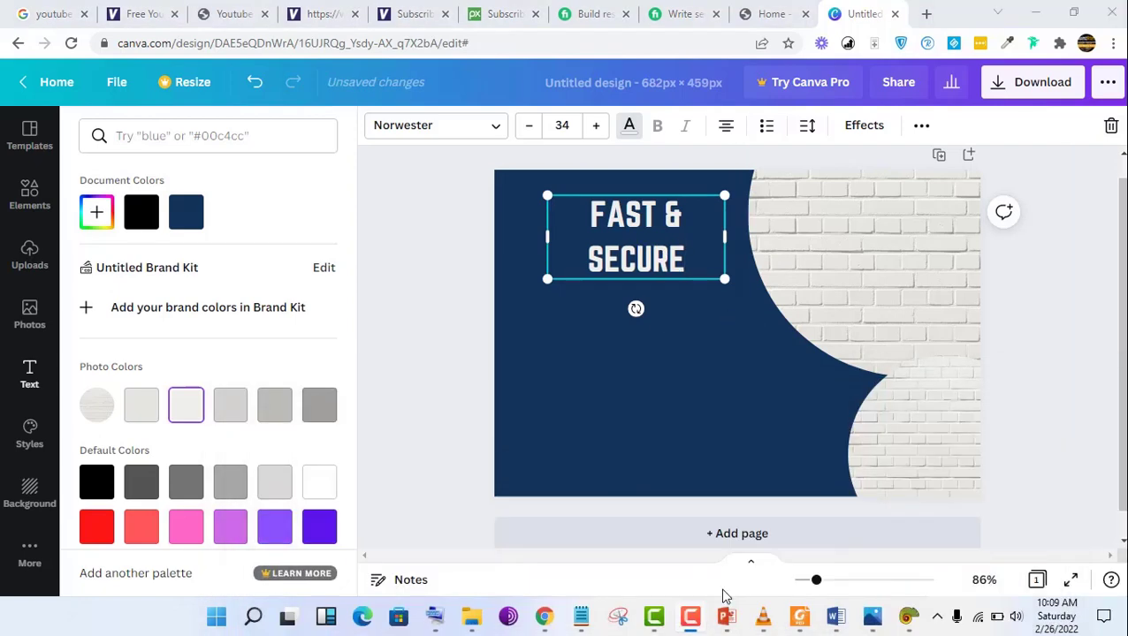
# Step: Check the reference image's wording and add a third line "WORDPRESS" to the "FAST & SECURE" heading
pyautogui.click(872, 616)
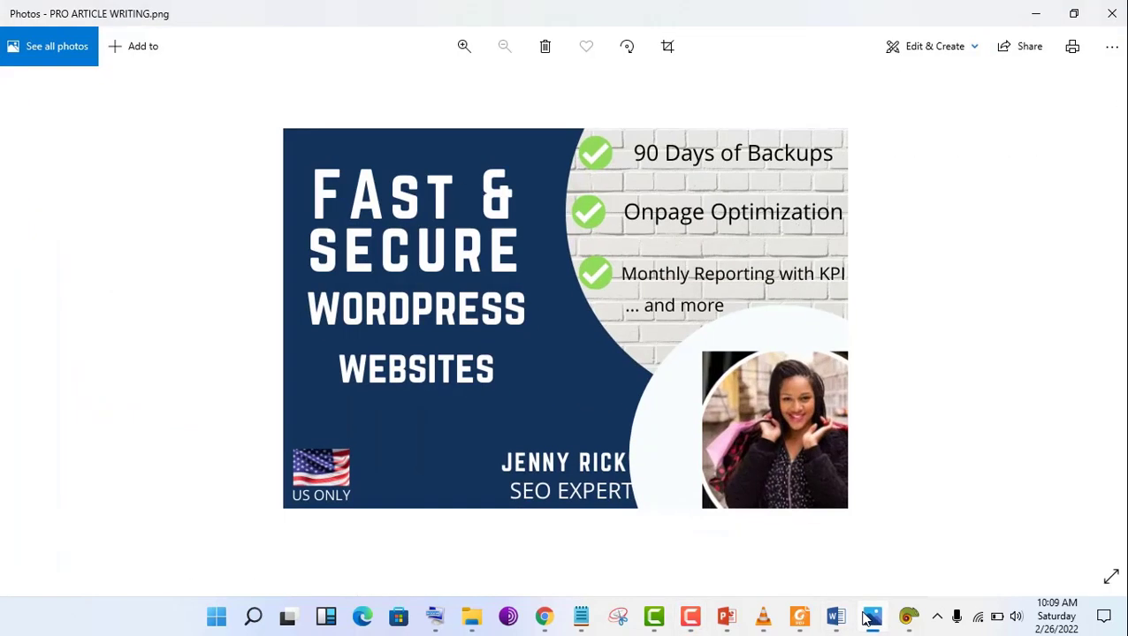
pyautogui.click(871, 616)
pyautogui.press('Return')
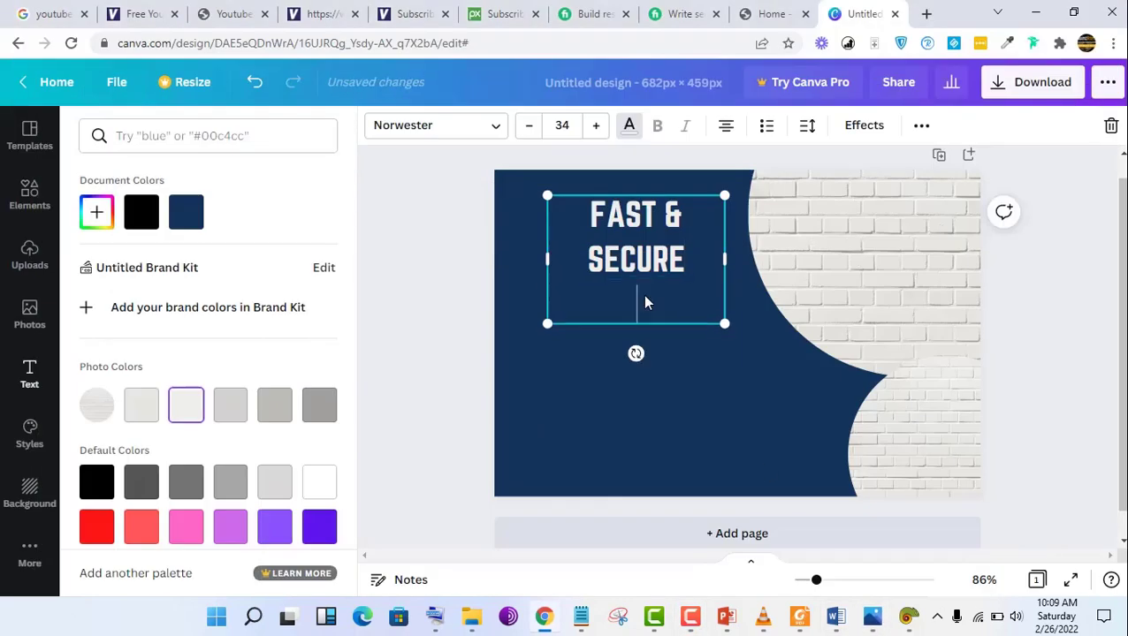
pyautogui.write('WO')
pyautogui.moveTo(652, 257); pyautogui.dragTo(668, 256)
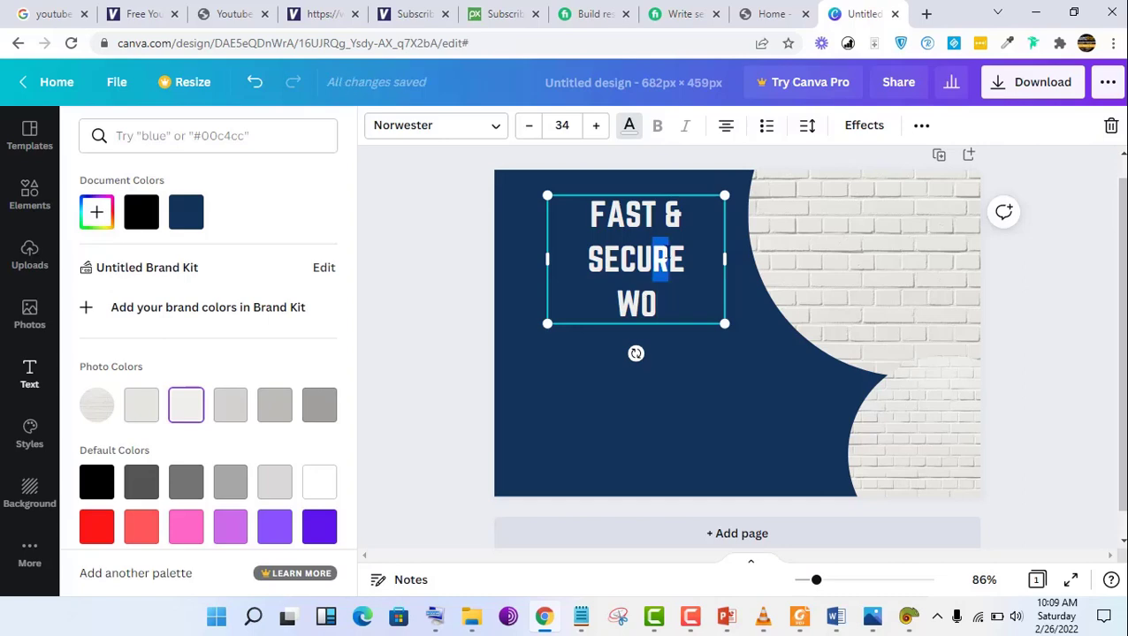
pyautogui.click(670, 306)
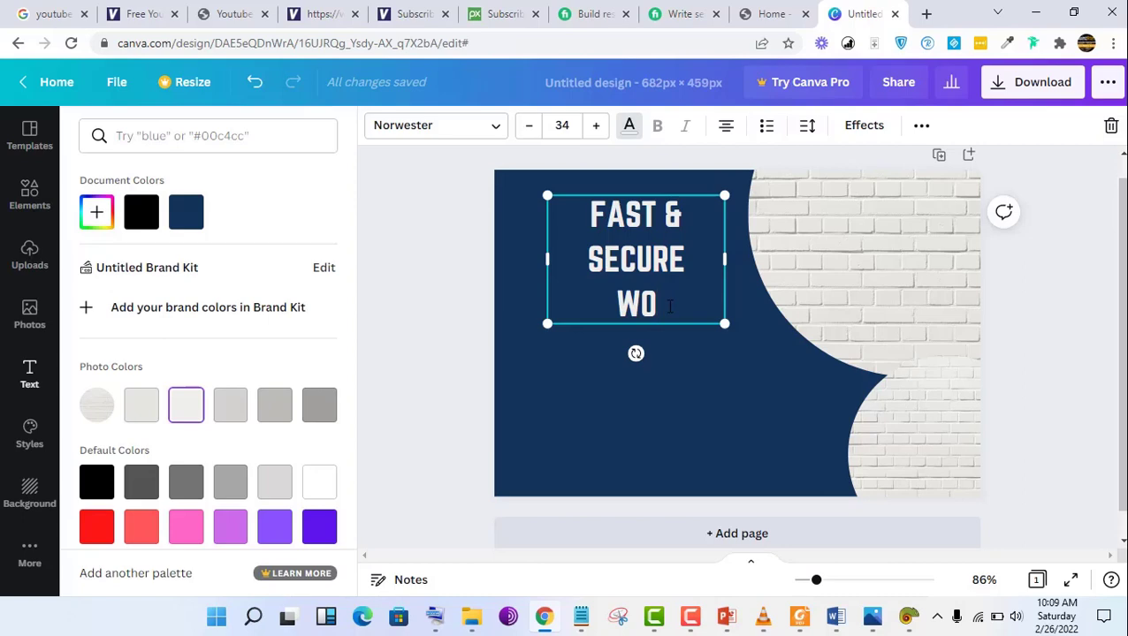
pyautogui.write('R')
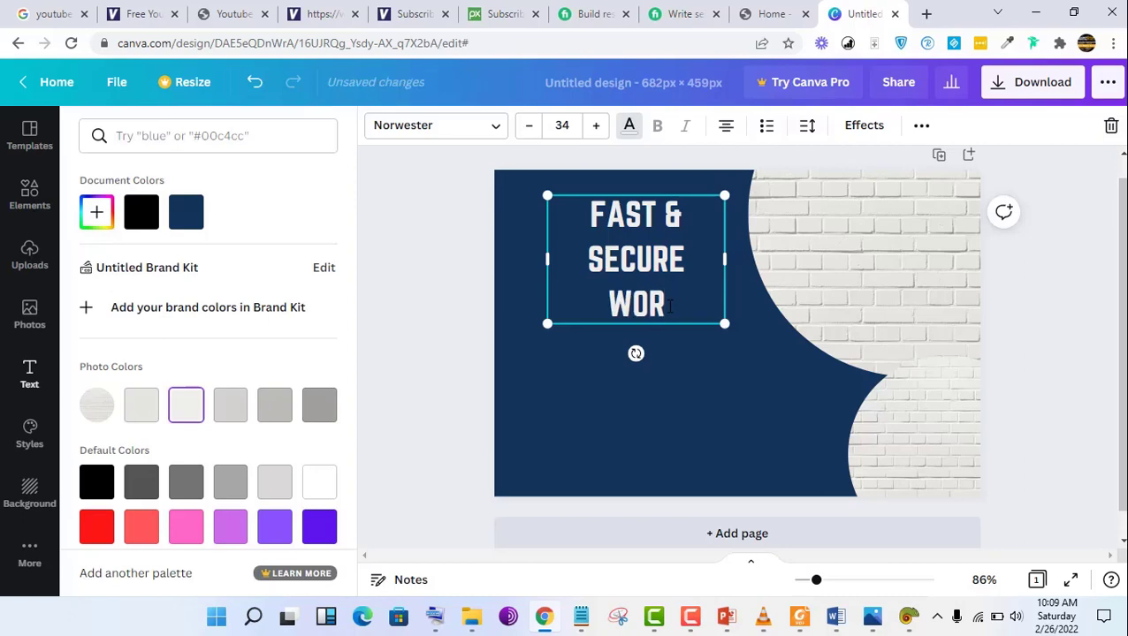
pyautogui.write('DP')
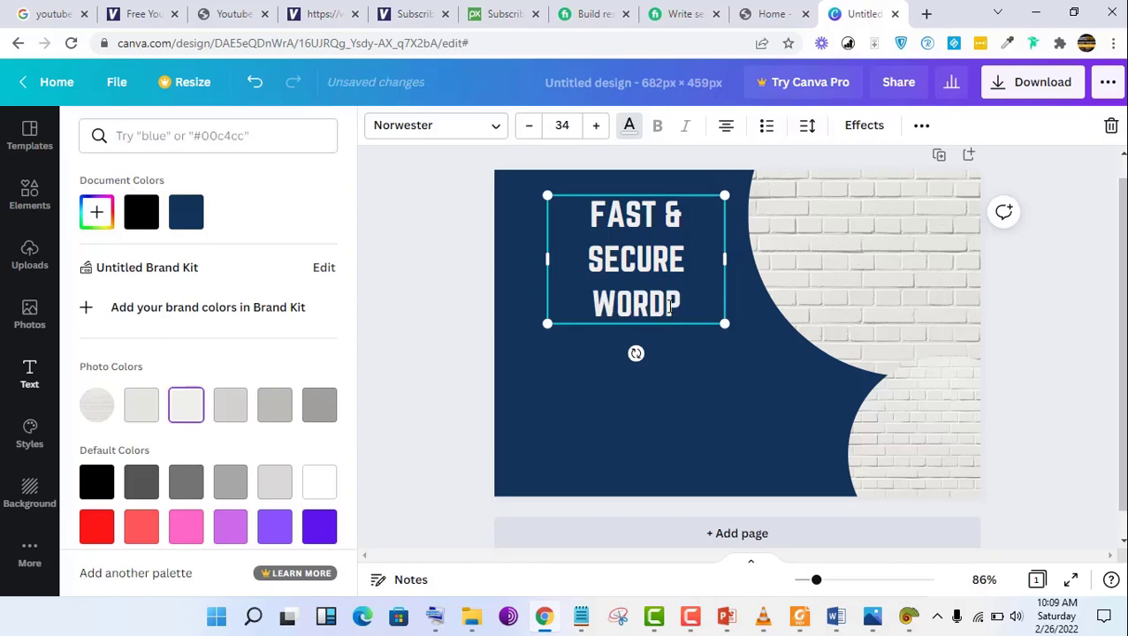
pyautogui.write('RESS')
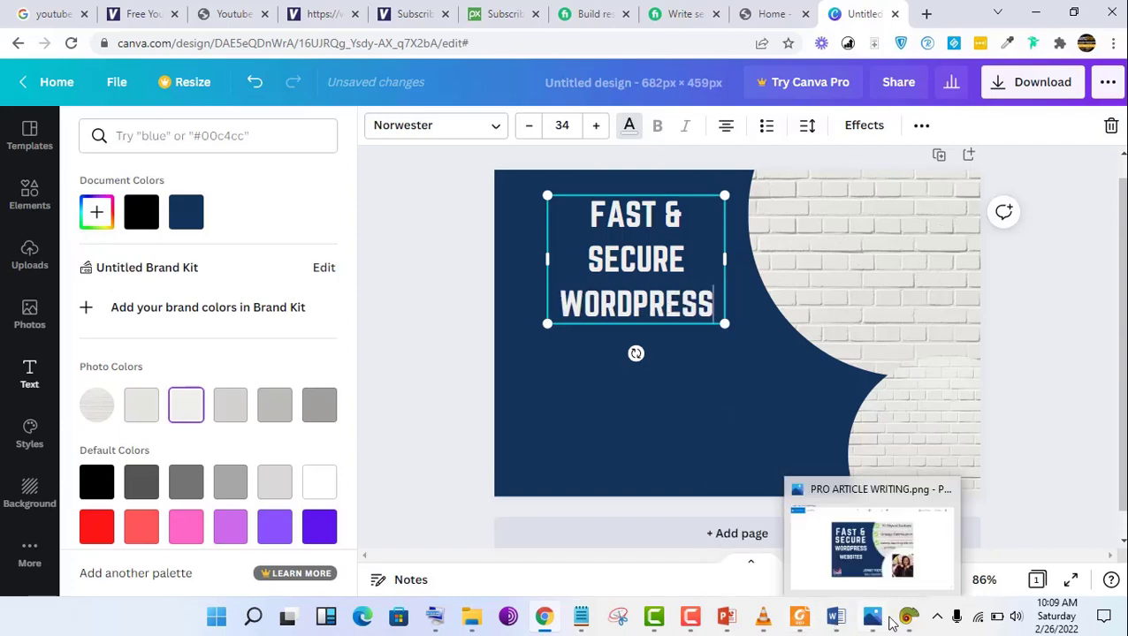
# Step: Check the reference image again and add a fourth line "WEBSITE" to the heading
pyautogui.click(875, 623)
pyautogui.click(875, 623)
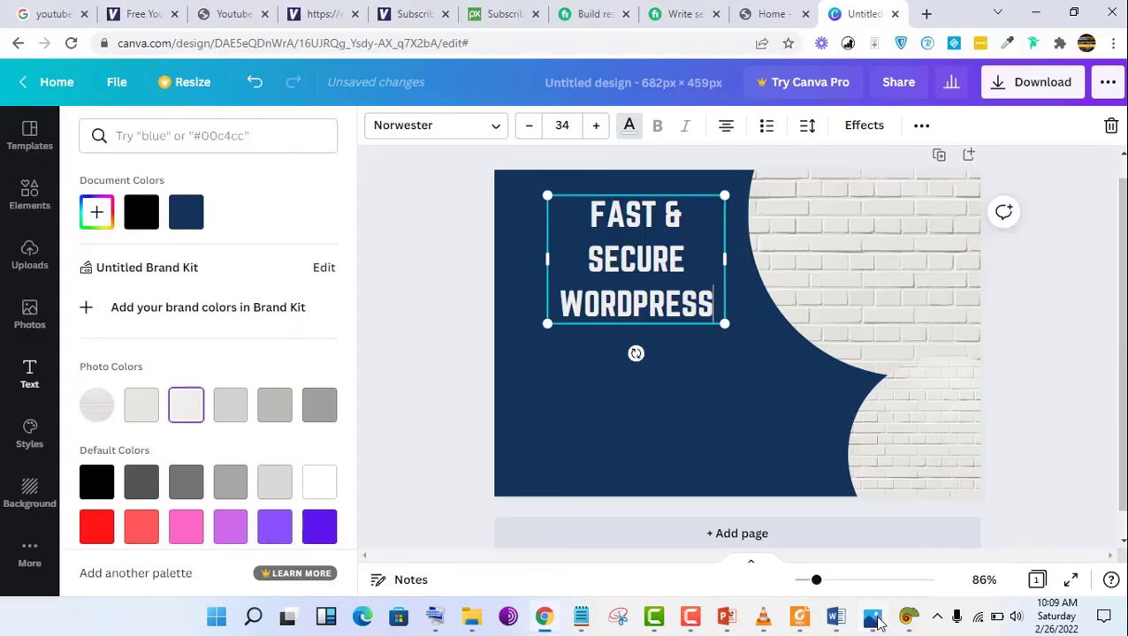
pyautogui.click(875, 623)
pyautogui.click(875, 623)
pyautogui.press('Return')
pyautogui.write('WE')
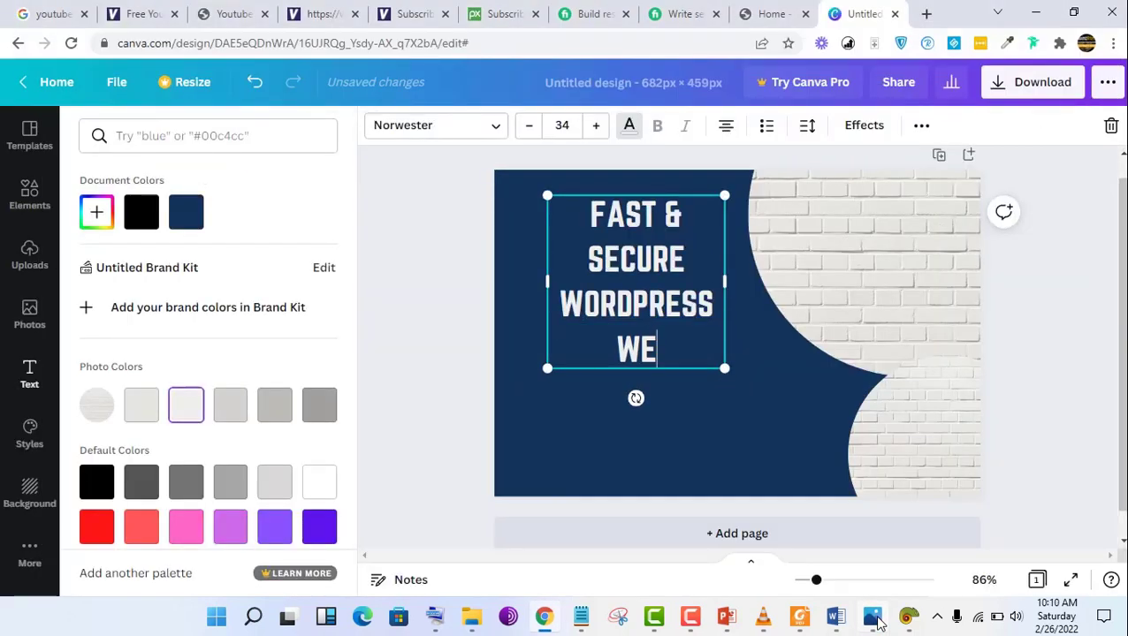
pyautogui.write('BSI')
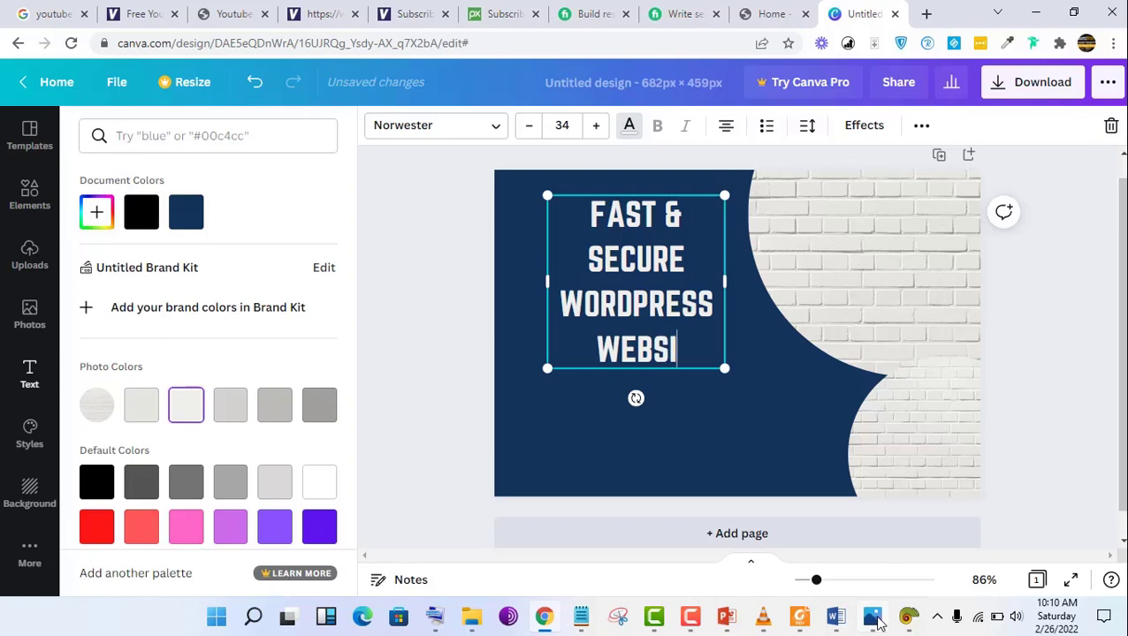
pyautogui.write('TE')
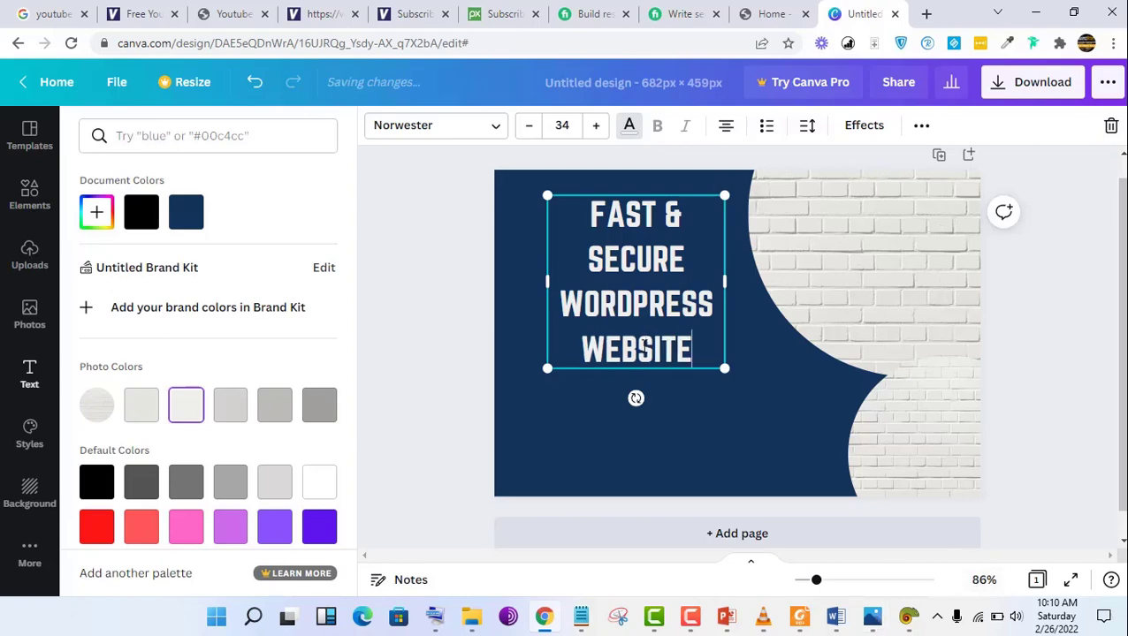
# Step: Try font size 38 on the word "WEBSITE", undo the size change and restore the word's missing letters
pyautogui.click(597, 127)
pyautogui.click(597, 126)
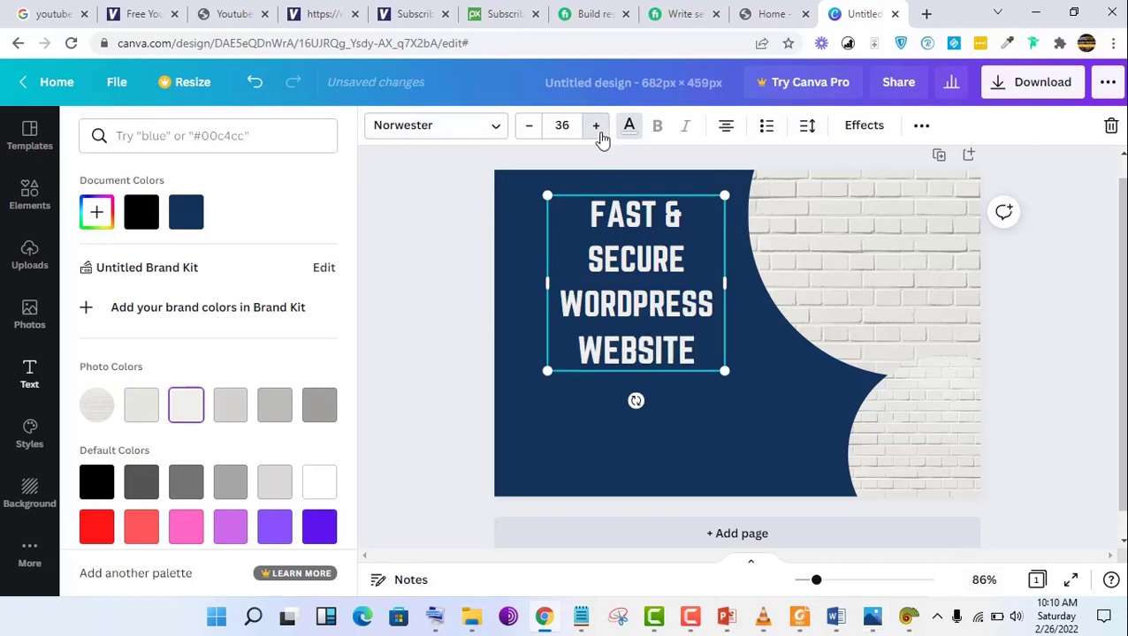
pyautogui.click(597, 127)
pyautogui.click(597, 126)
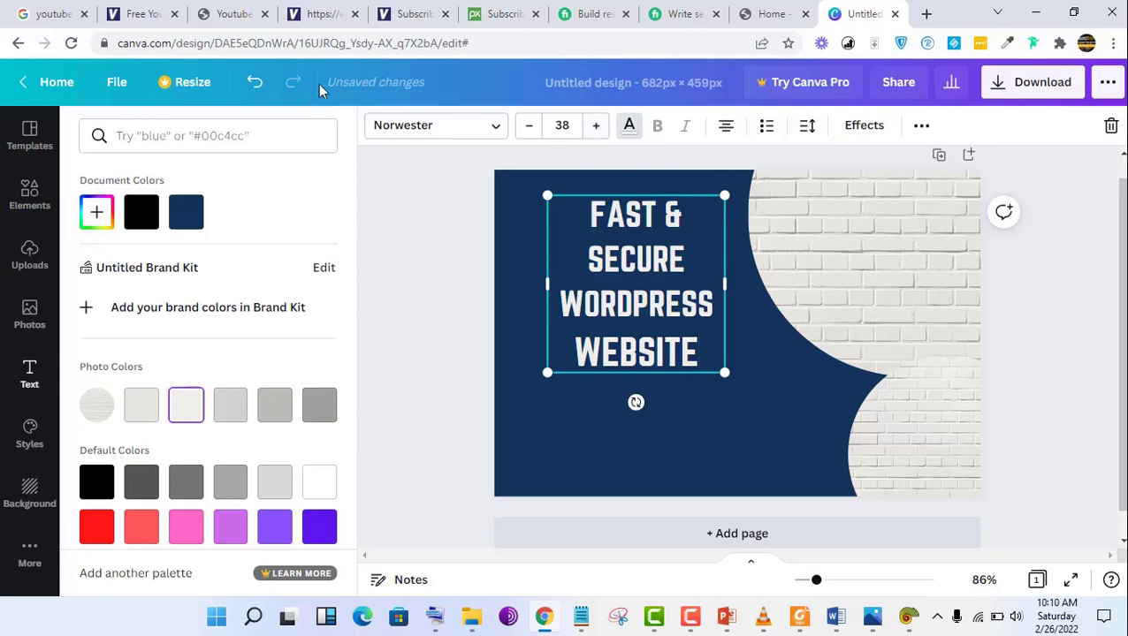
pyautogui.click(254, 82)
pyautogui.click(254, 82)
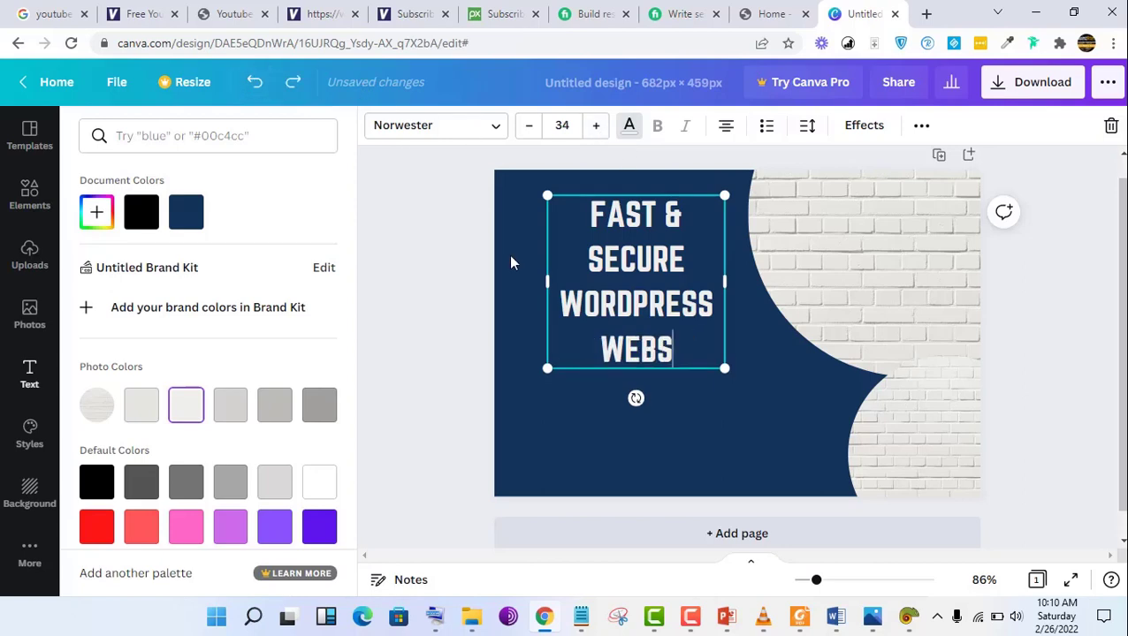
pyautogui.click(693, 366)
pyautogui.write('ITE')
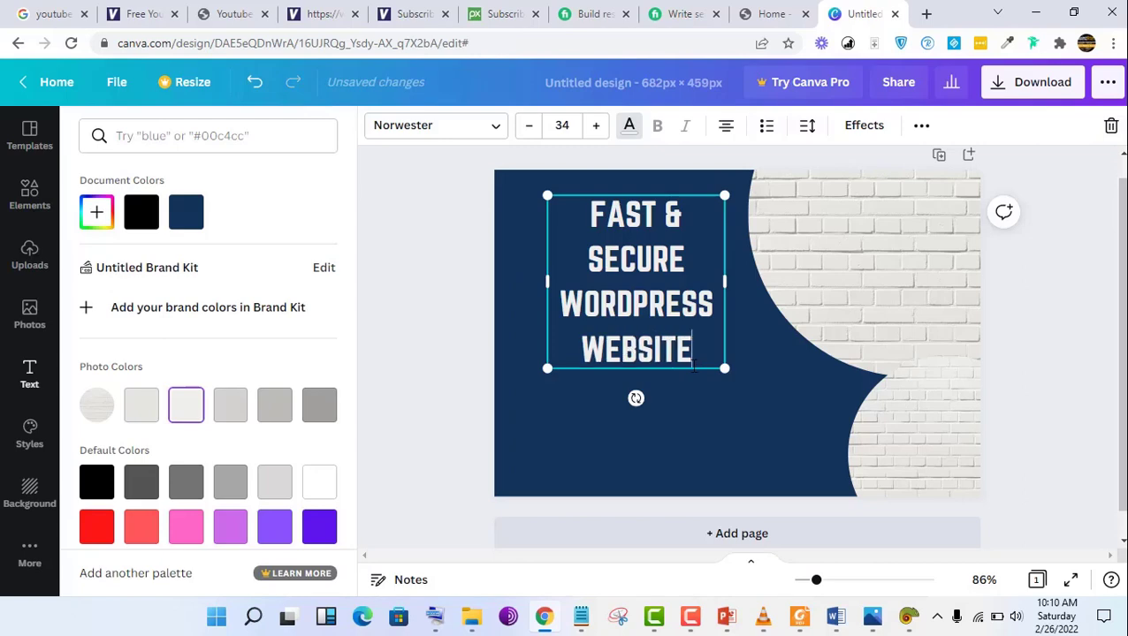
# Step: Select the whole heading text and set its font size to 39
pyautogui.hotkey('ctrl', 'a')
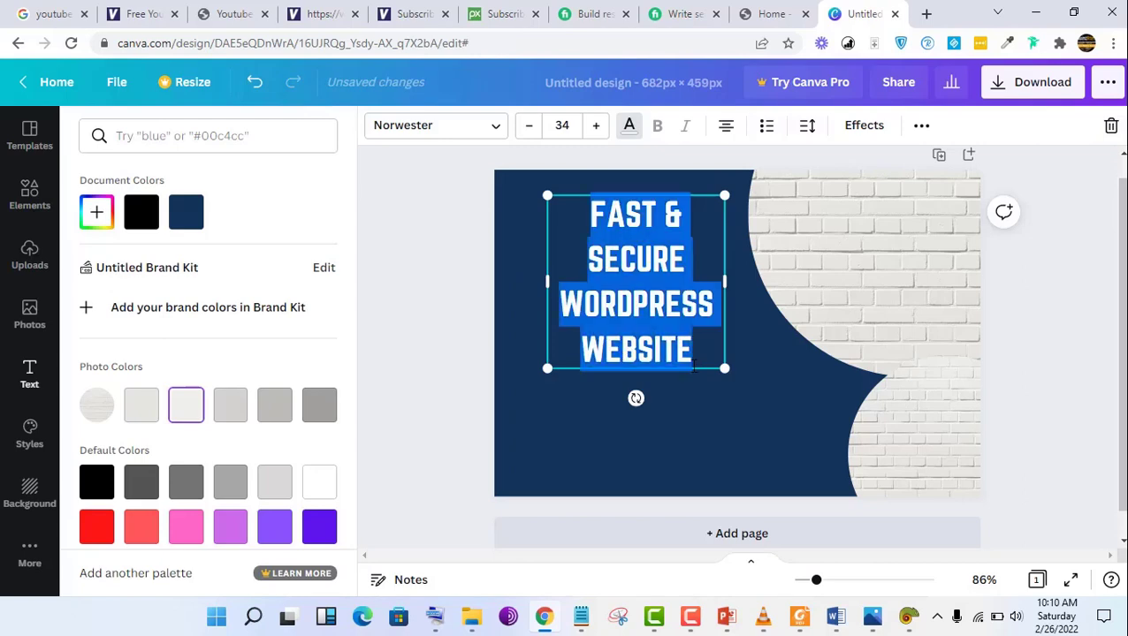
pyautogui.click(598, 128)
pyautogui.click(598, 127)
pyautogui.click(598, 127)
pyautogui.click(598, 127)
pyautogui.click(598, 127)
pyautogui.click(597, 127)
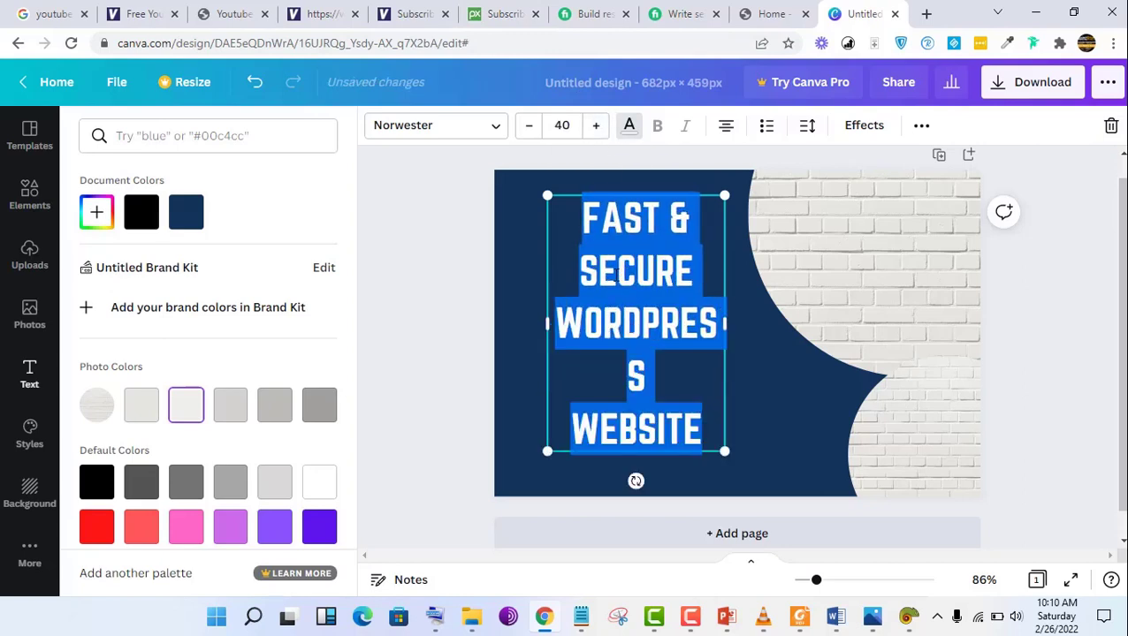
pyautogui.click(529, 125)
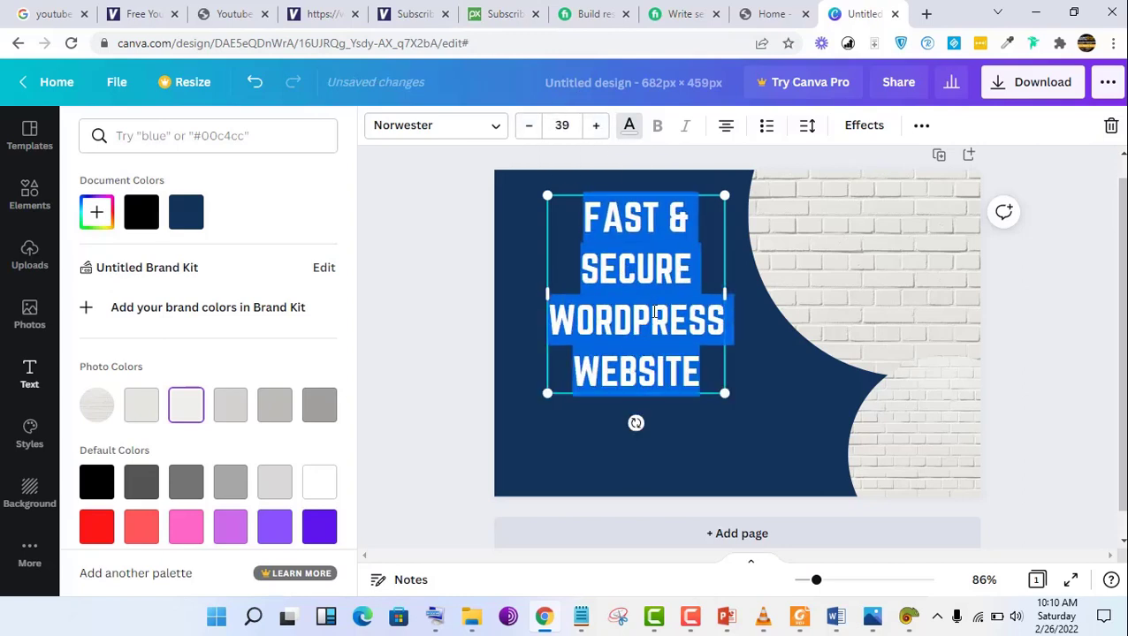
# Step: Scale the heading up to font size 42.5 and move it to the upper edge of the blue area
pyautogui.moveTo(546, 197); pyautogui.dragTo(503, 202)
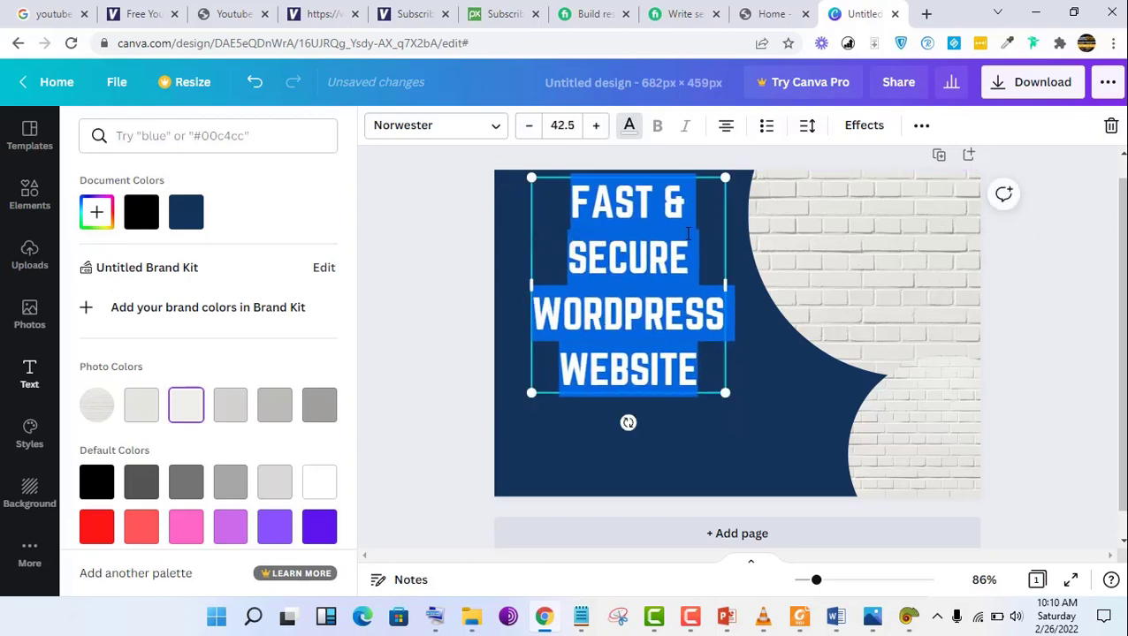
pyautogui.click(688, 232)
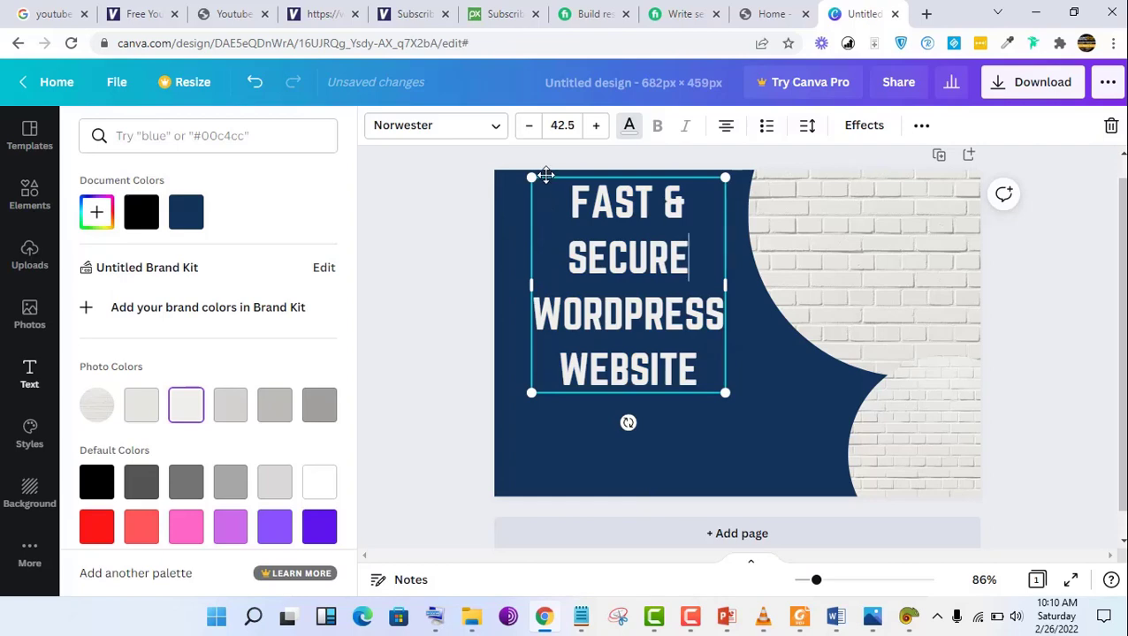
pyautogui.moveTo(546, 180); pyautogui.dragTo(538, 170)
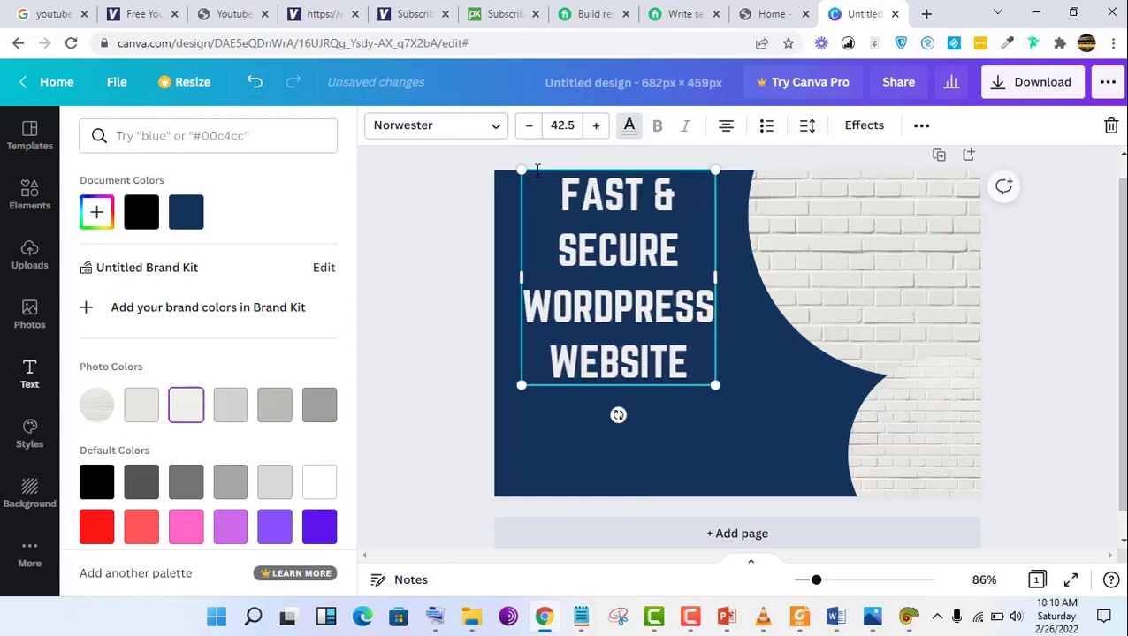
# Step: Check the reference image for the remaining elements and search the photos for "usa flag"
pyautogui.click(872, 619)
pyautogui.click(873, 619)
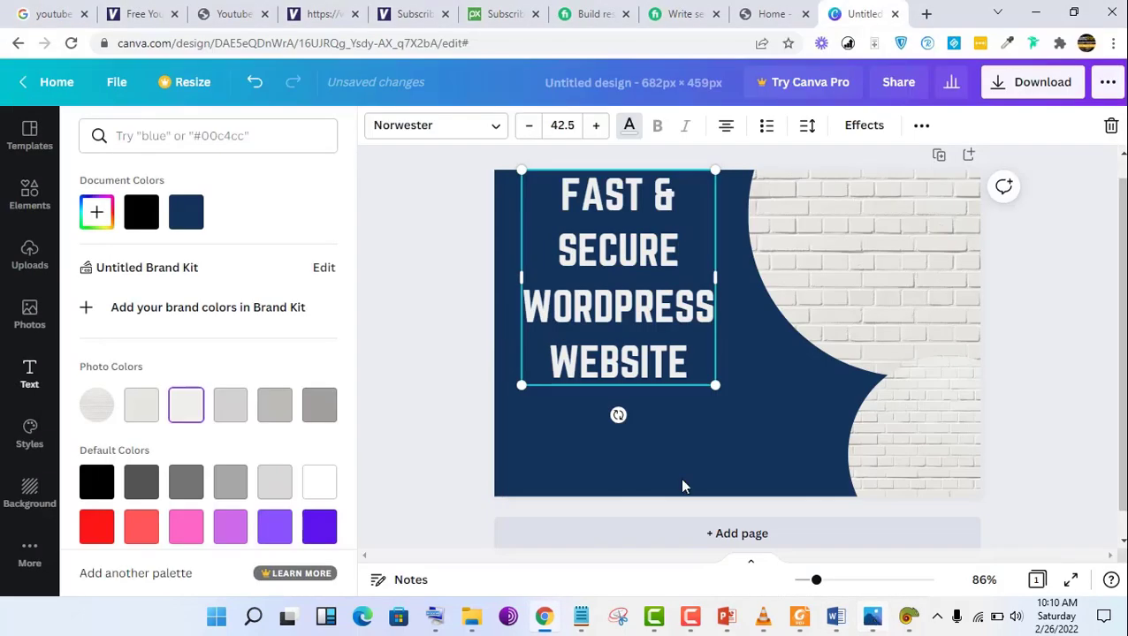
pyautogui.click(29, 314)
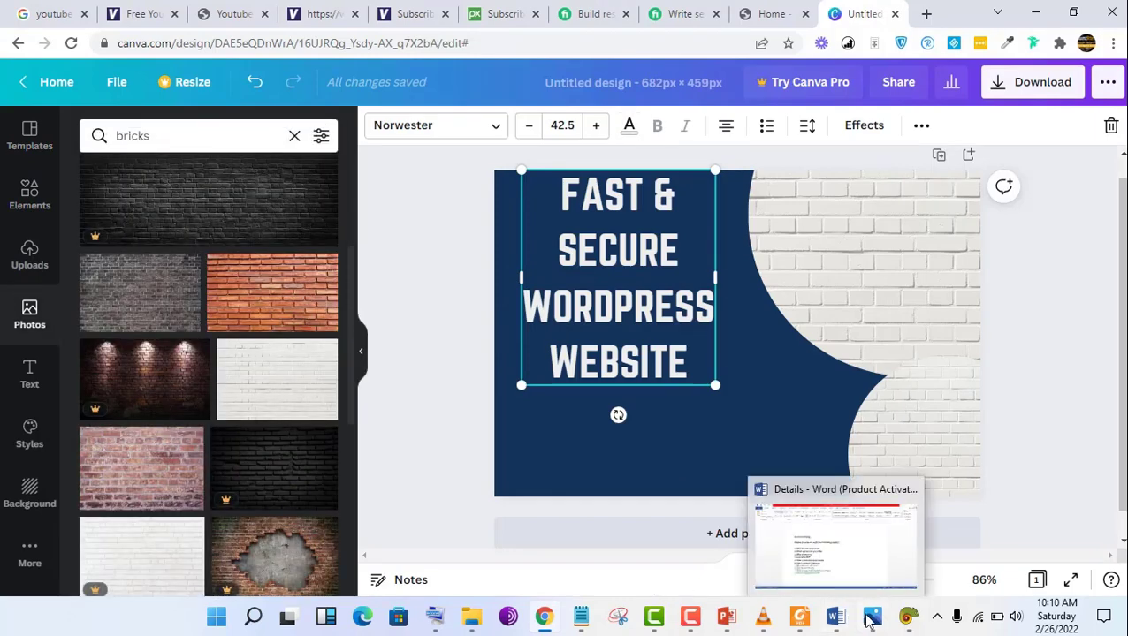
pyautogui.click(872, 619)
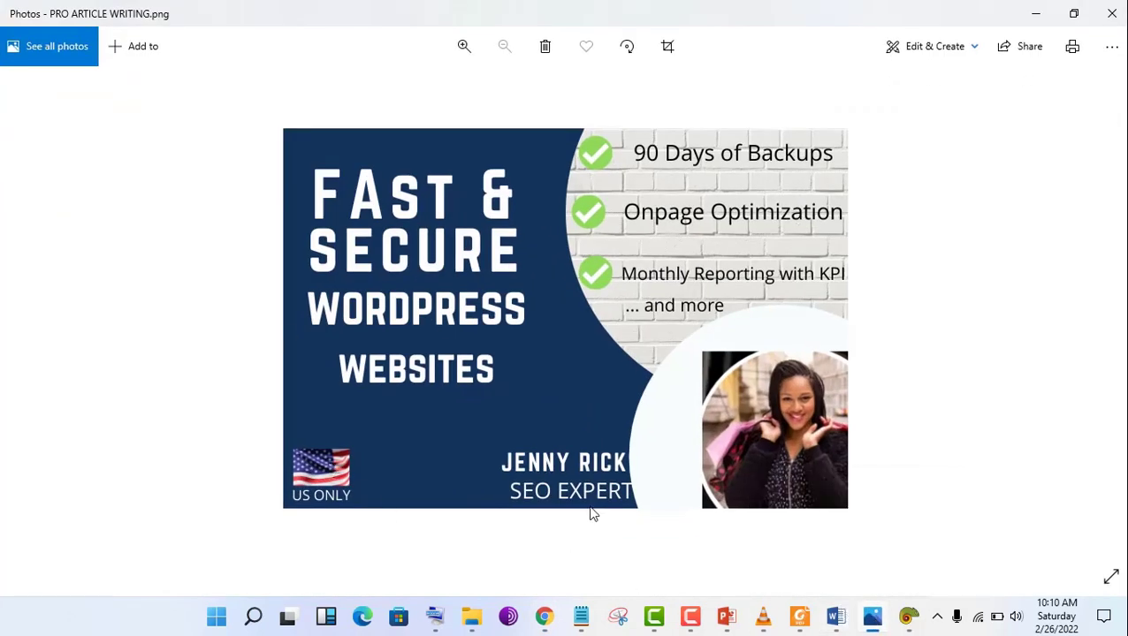
pyautogui.click(549, 619)
pyautogui.click(165, 136)
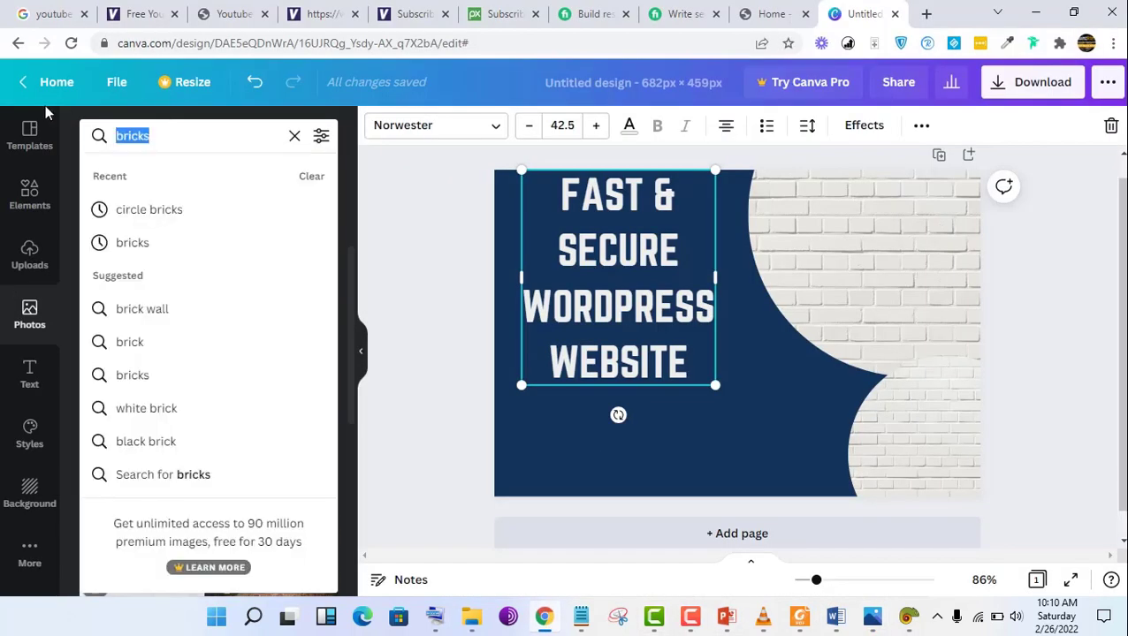
pyautogui.write('USA')
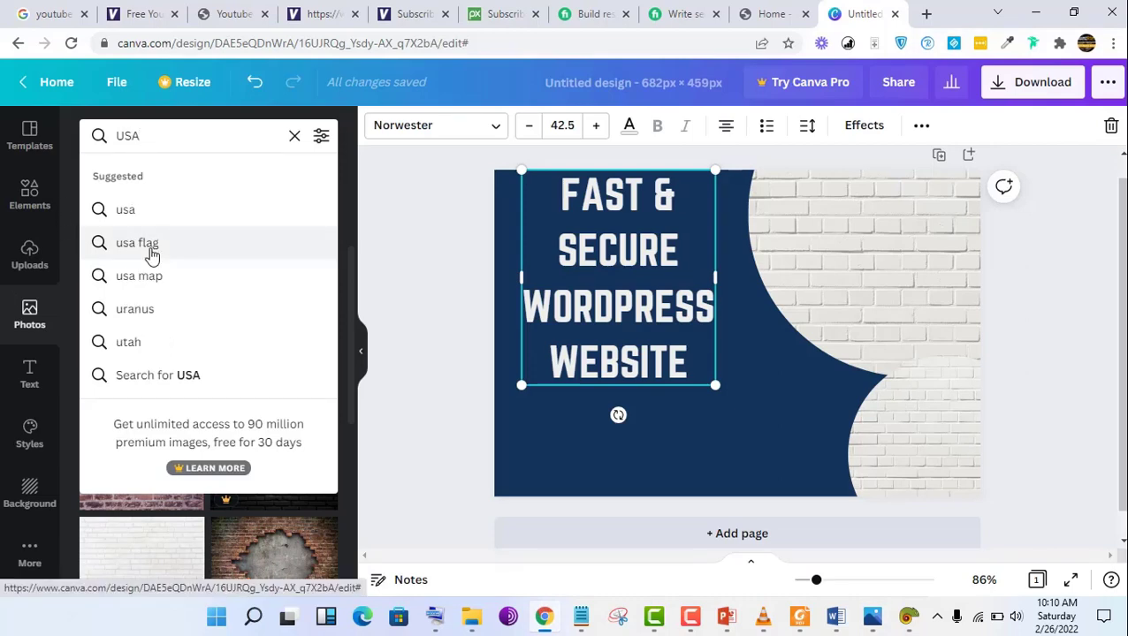
pyautogui.click(150, 255)
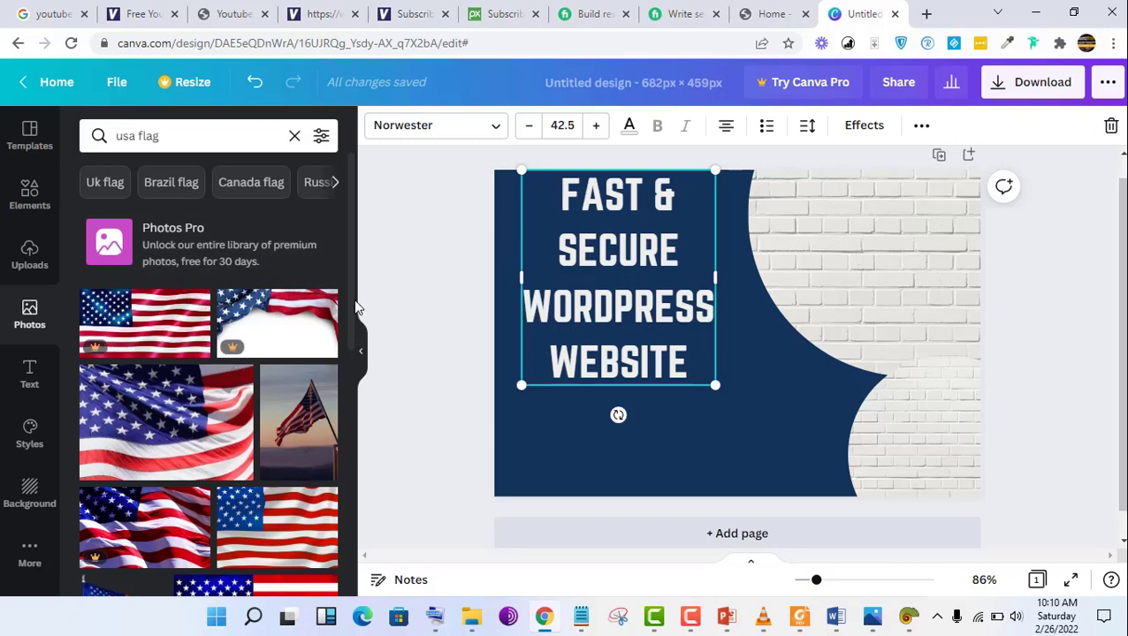
# Step: Compare the flag photos with the reference image and add the free, gently waving USA flag photo to the design
pyautogui.moveTo(351, 306); pyautogui.dragTo(352, 353)
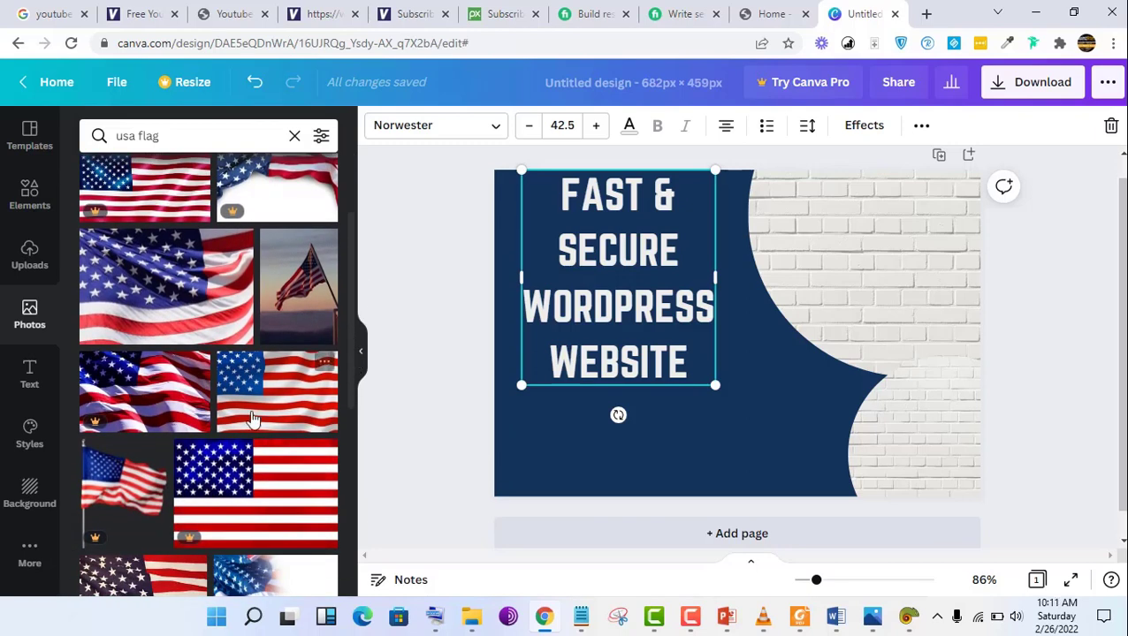
pyautogui.click(872, 617)
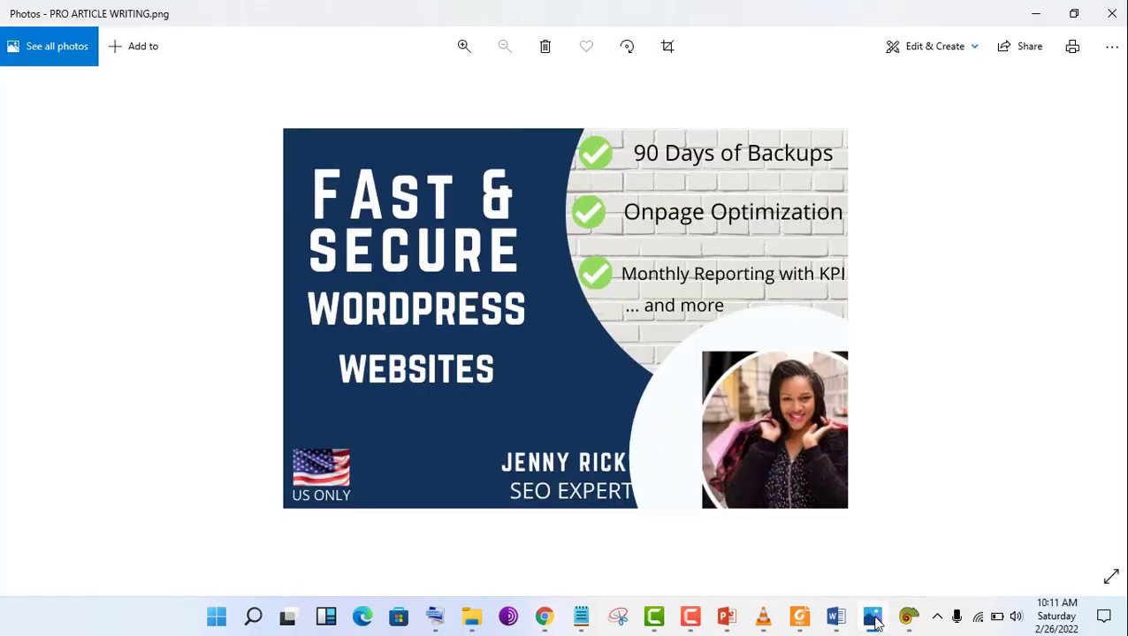
pyautogui.click(873, 617)
pyautogui.click(276, 393)
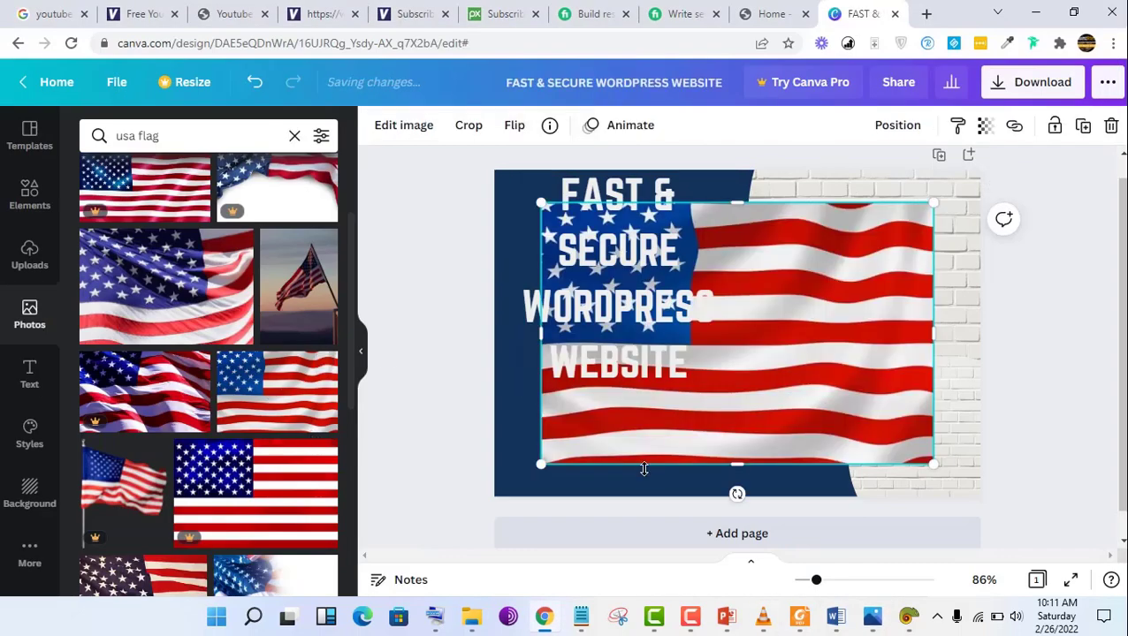
# Step: Shrink the flag to about 130 × 66 px in the blue area's lower-left corner and compare it with the reference image
pyautogui.moveTo(540, 463); pyautogui.dragTo(833, 287)
pyautogui.moveTo(873, 251); pyautogui.dragTo(613, 453)
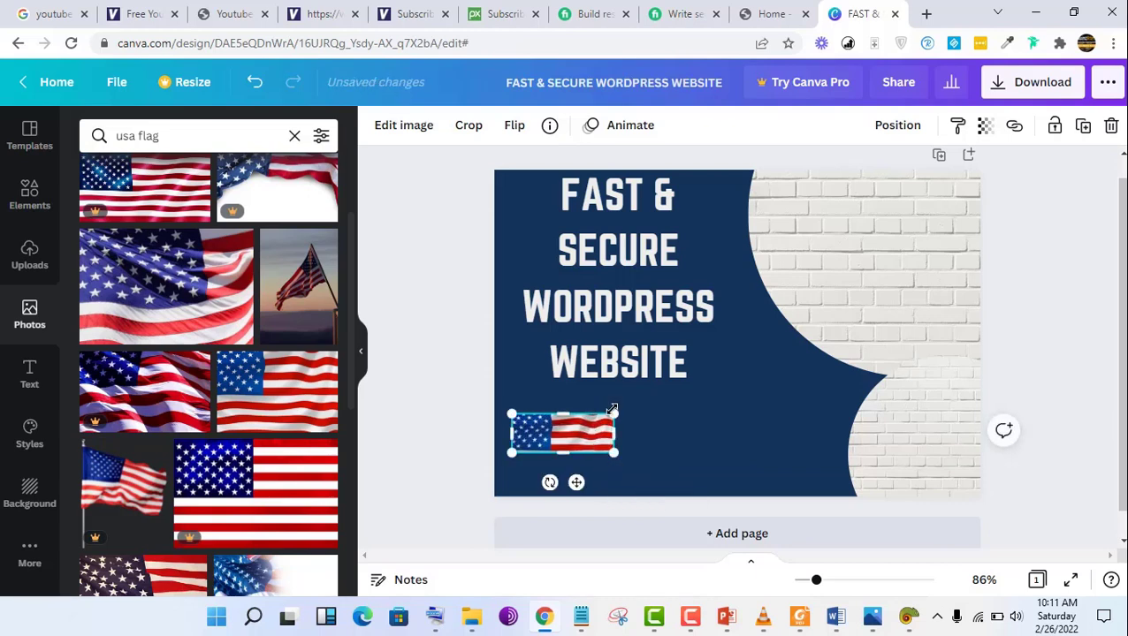
pyautogui.moveTo(611, 409); pyautogui.dragTo(514, 423)
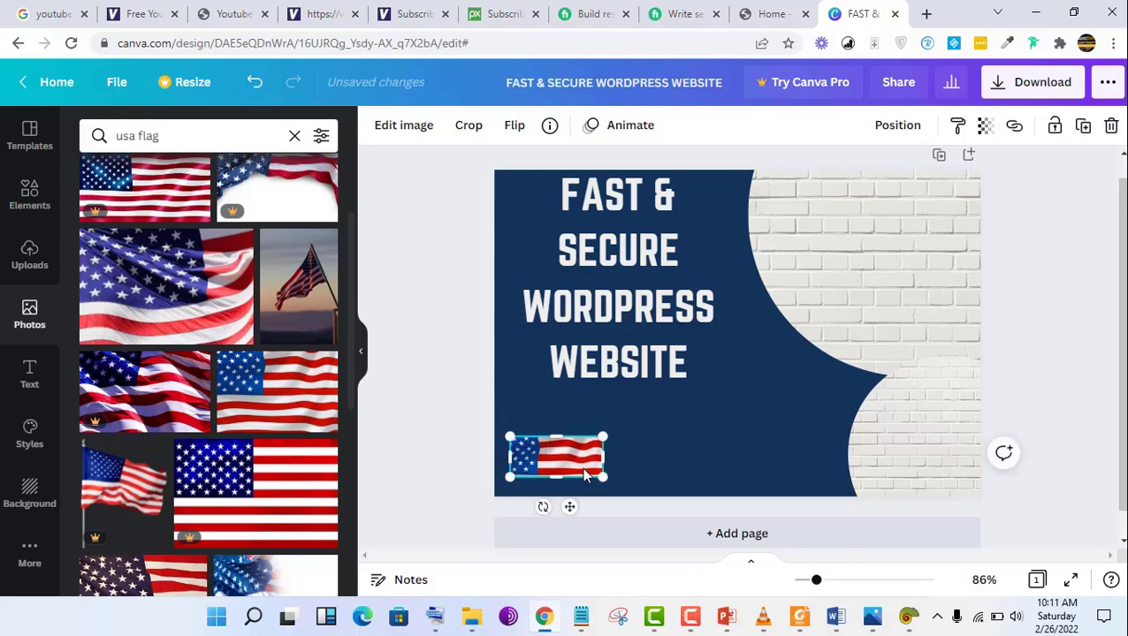
pyautogui.moveTo(558, 485); pyautogui.dragTo(559, 485)
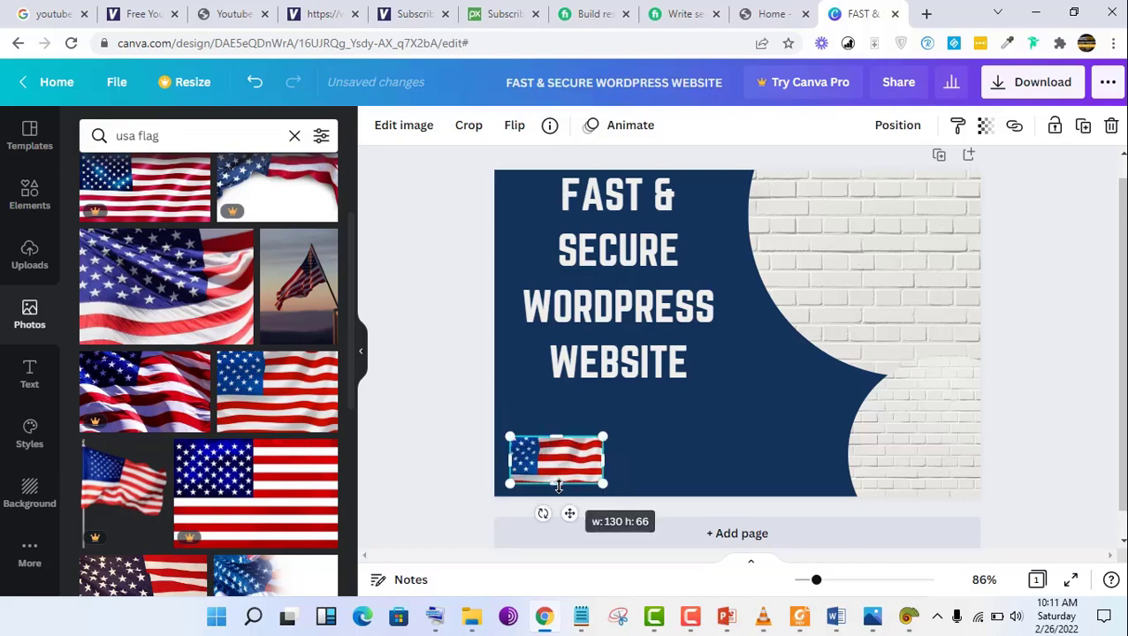
pyautogui.click(873, 616)
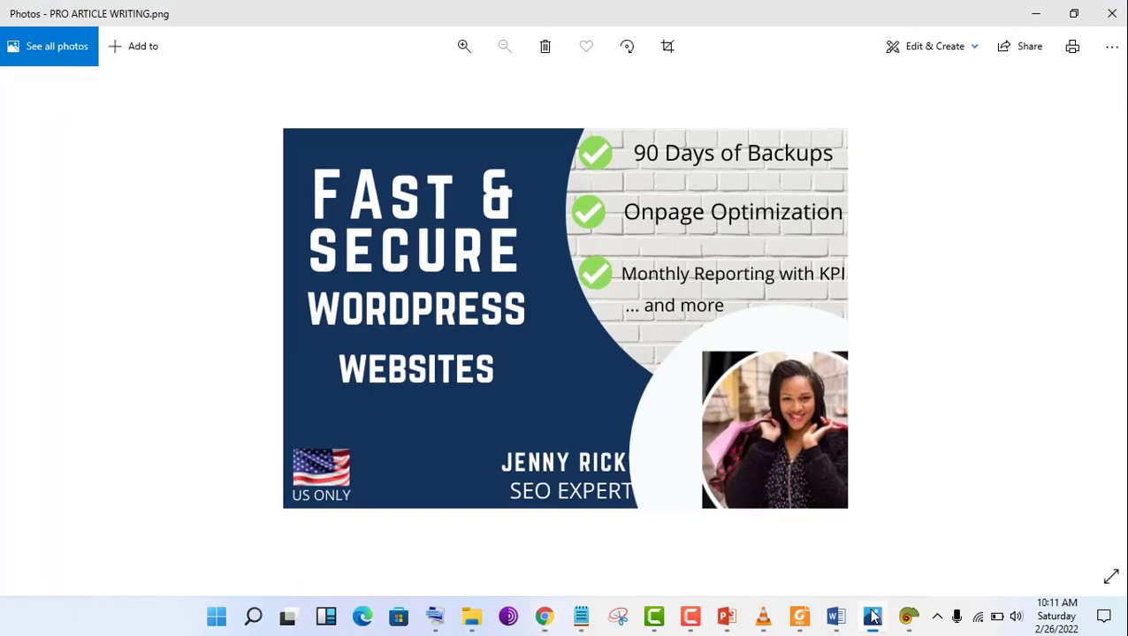
# Step: Return to the Canva design, nudge the USA flag slightly upward, and add a subheading reading "US ONLY"
pyautogui.click(873, 616)
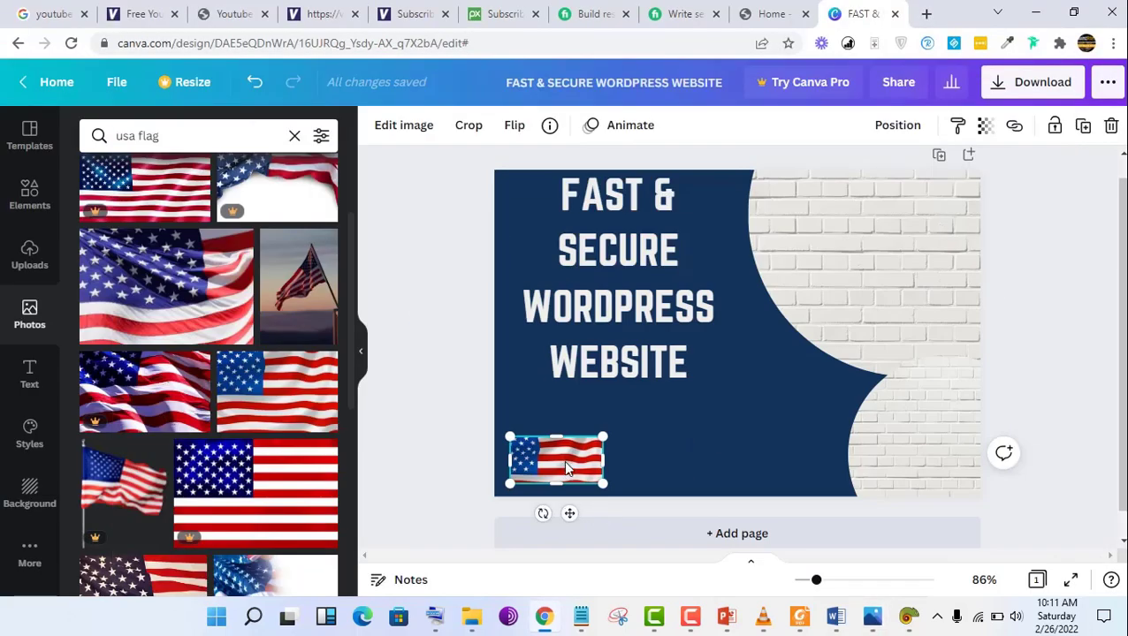
pyautogui.moveTo(566, 467); pyautogui.dragTo(565, 452)
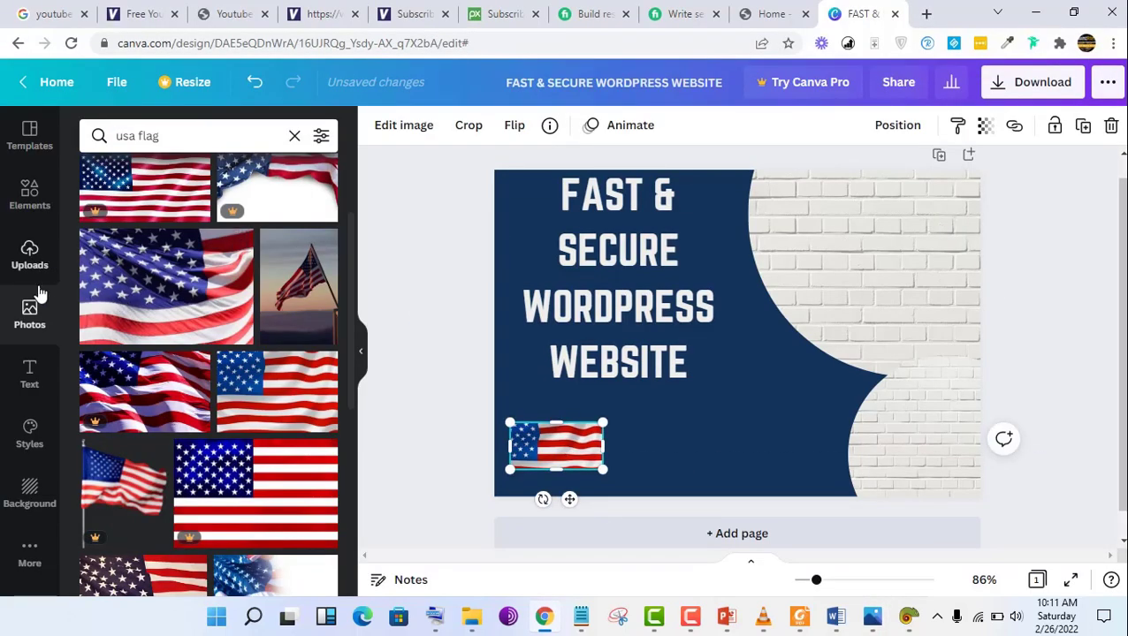
pyautogui.click(32, 389)
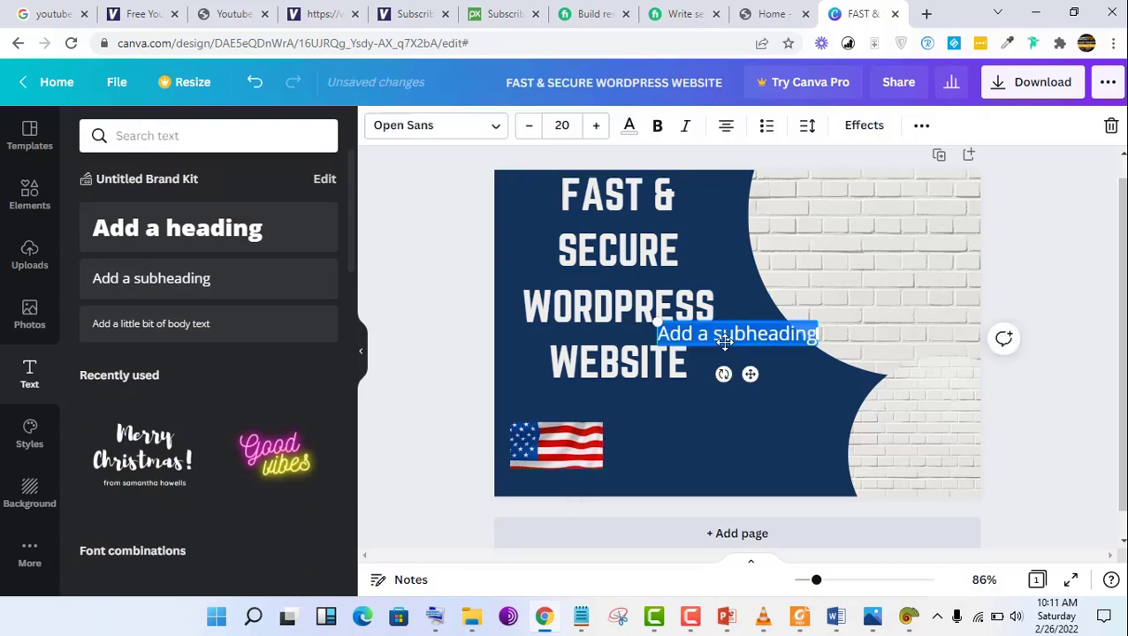
pyautogui.write('US')
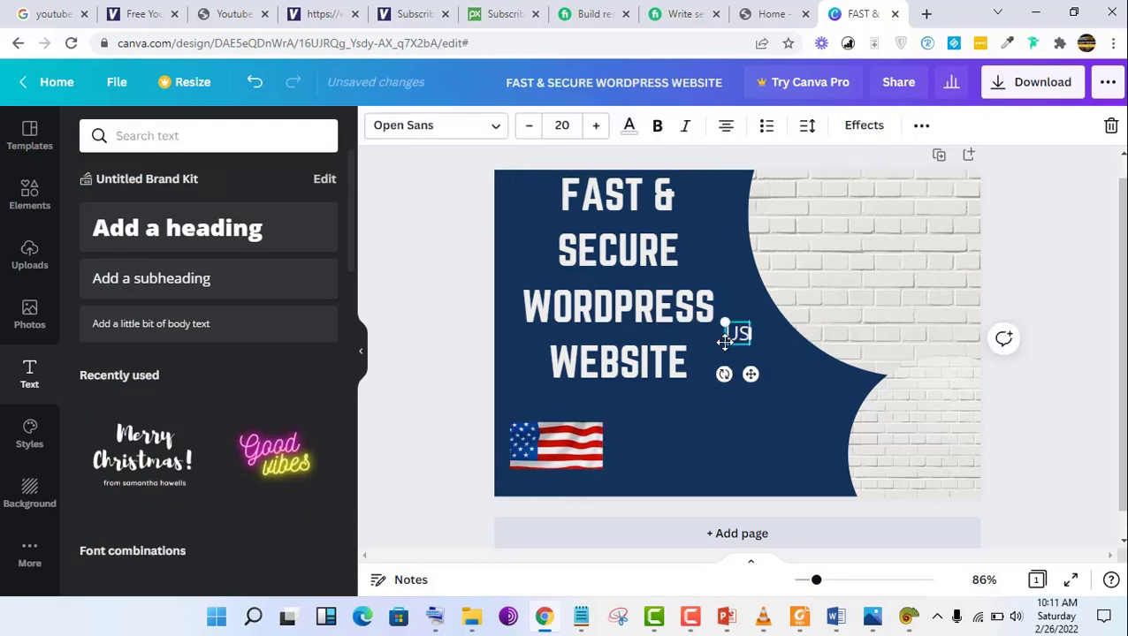
pyautogui.write(' ONLY')
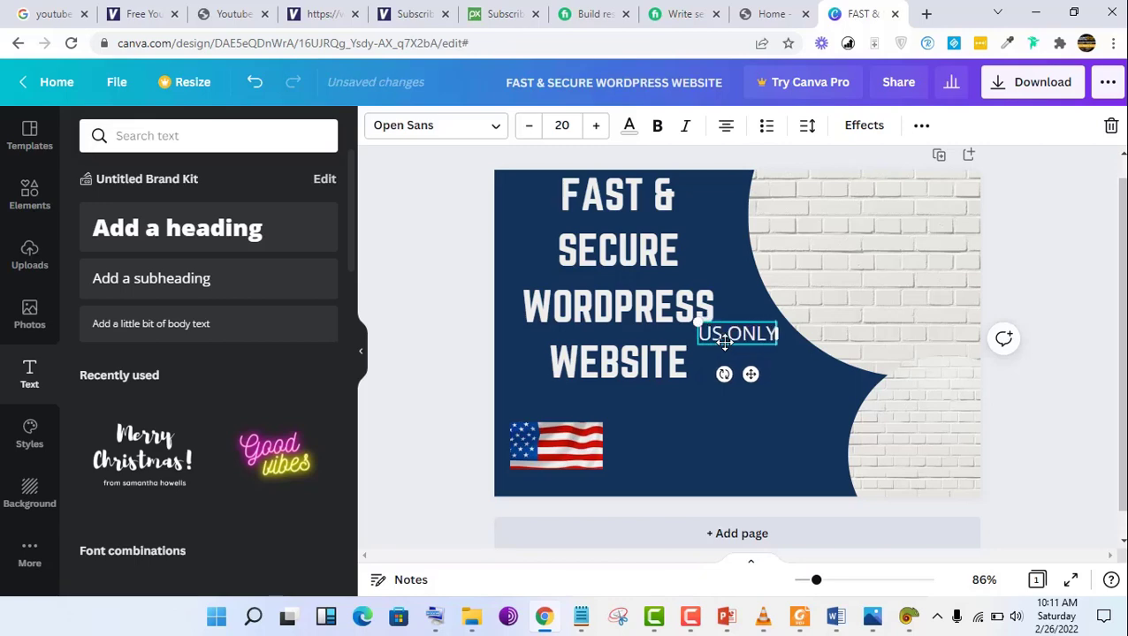
# Step: Set the "US ONLY" text to the Norwester font and place it directly beneath the USA flag
pyautogui.click(453, 132)
pyautogui.write('NOrWES')
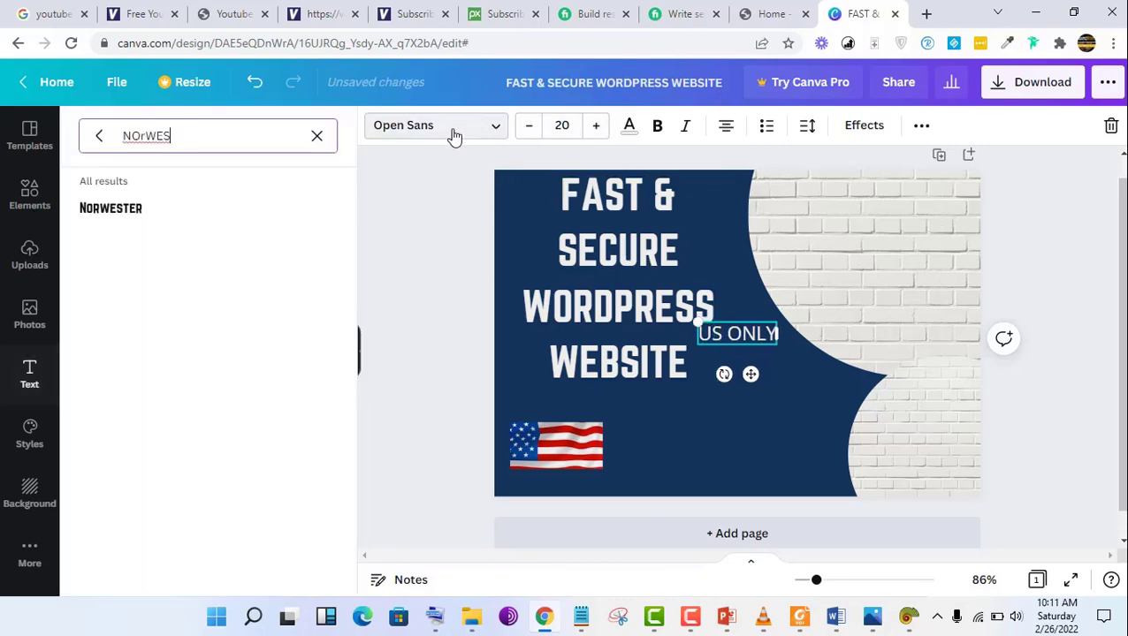
pyautogui.click(169, 208)
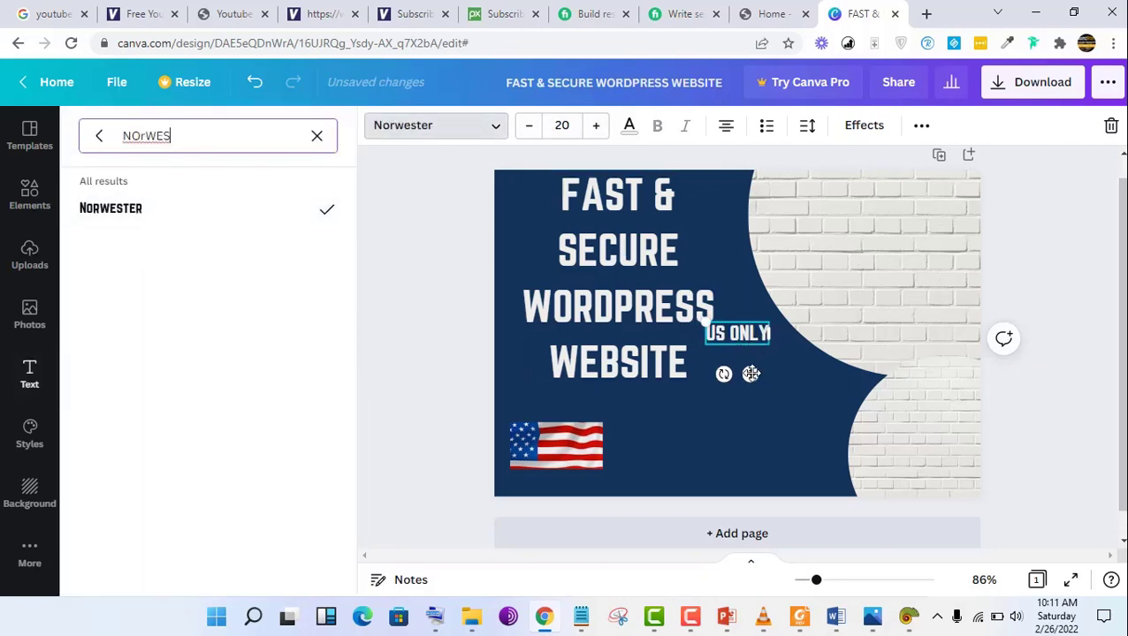
pyautogui.moveTo(749, 374); pyautogui.dragTo(565, 533)
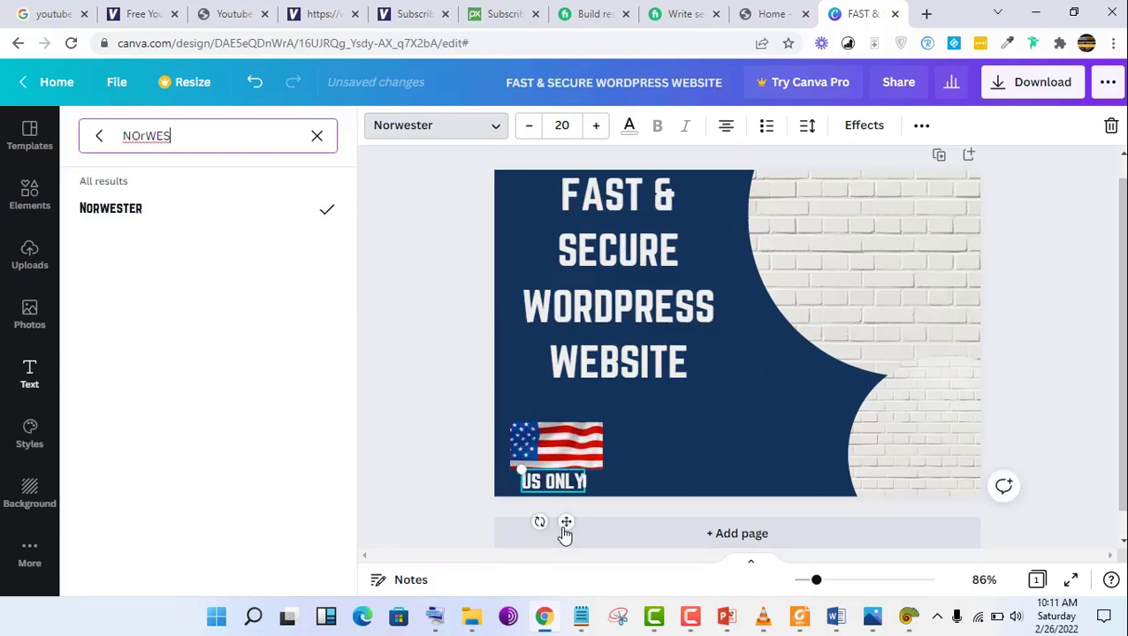
pyautogui.click(730, 451)
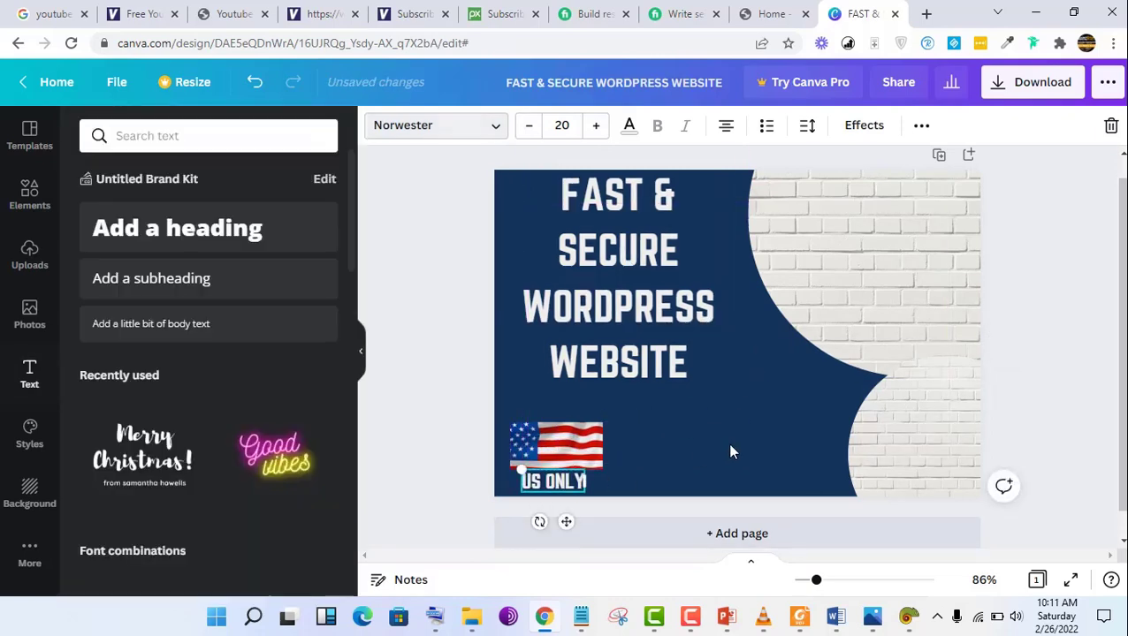
# Step: Check the reference image, then add a subheading reading "MAXWELL DESIGN" in the lower blue area beside the flag
pyautogui.click(701, 309)
pyautogui.click(872, 619)
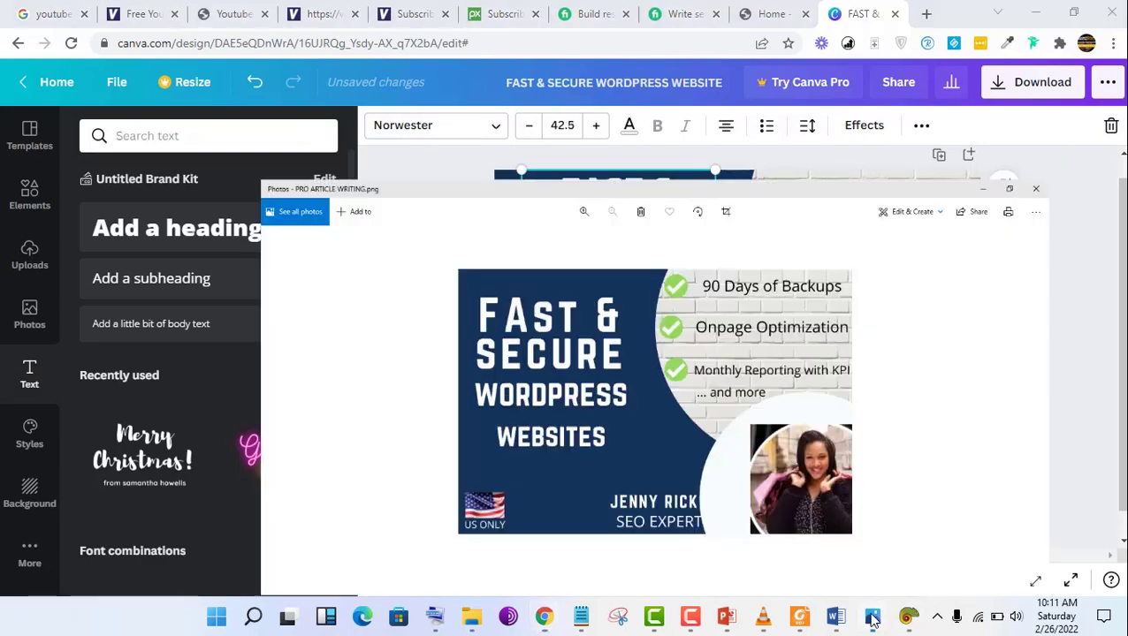
pyautogui.click(872, 619)
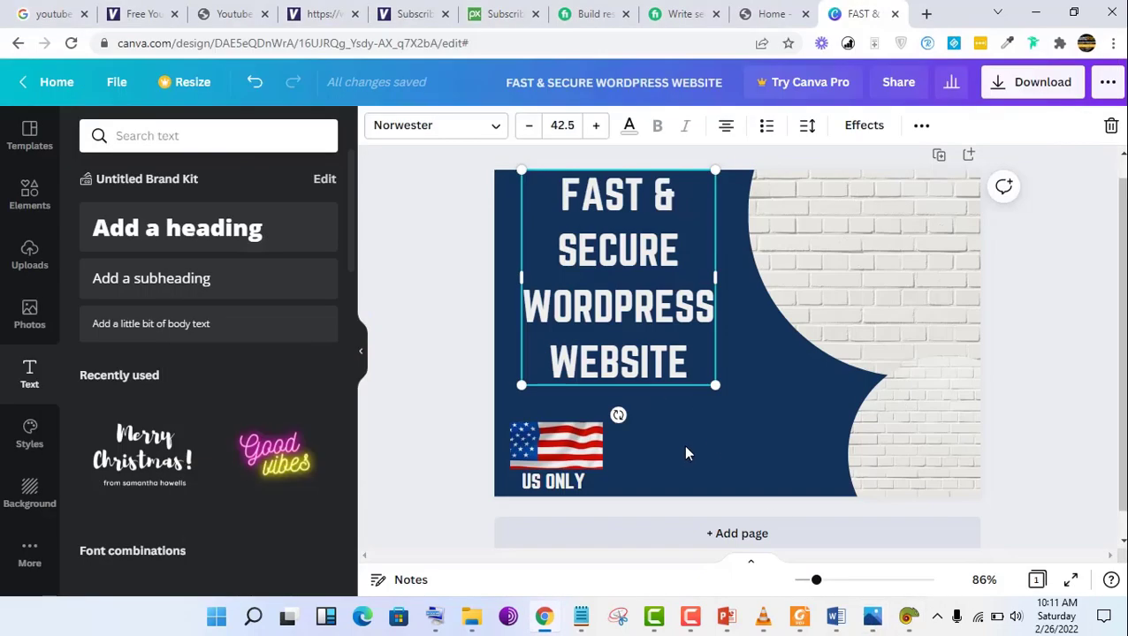
pyautogui.click(242, 281)
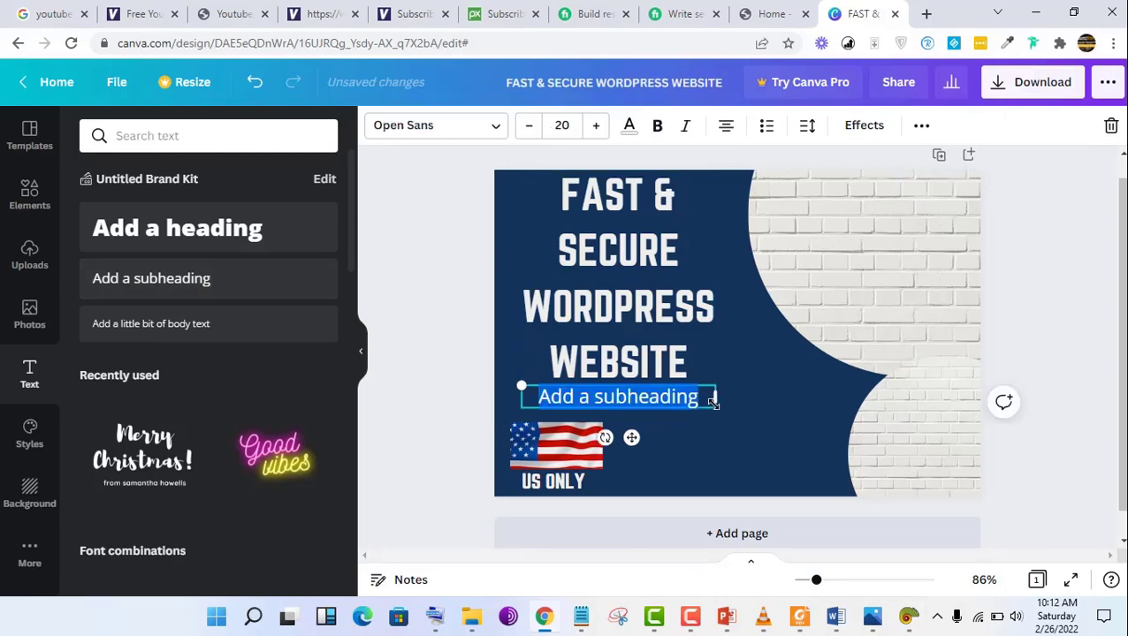
pyautogui.moveTo(632, 438); pyautogui.dragTo(761, 500)
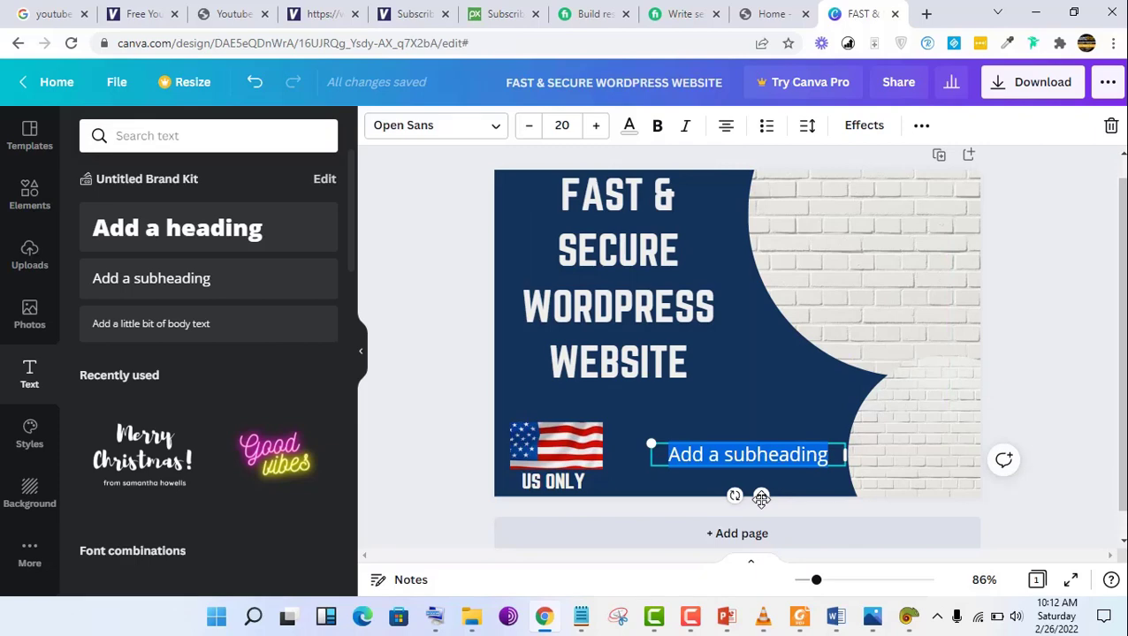
pyautogui.write('MA')
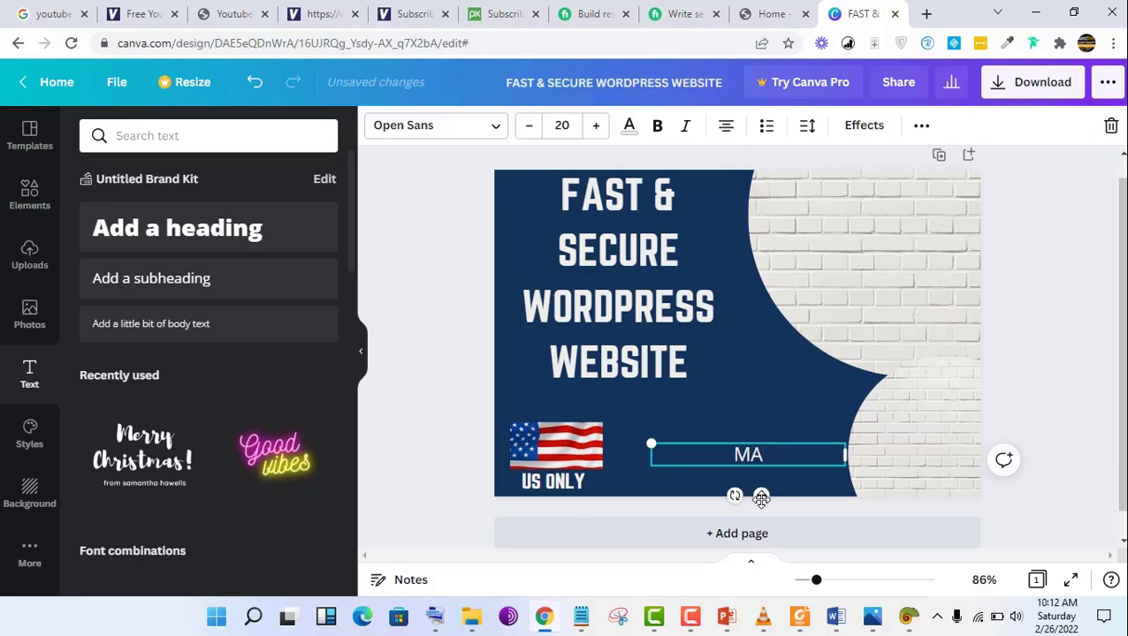
pyautogui.write('XWELL')
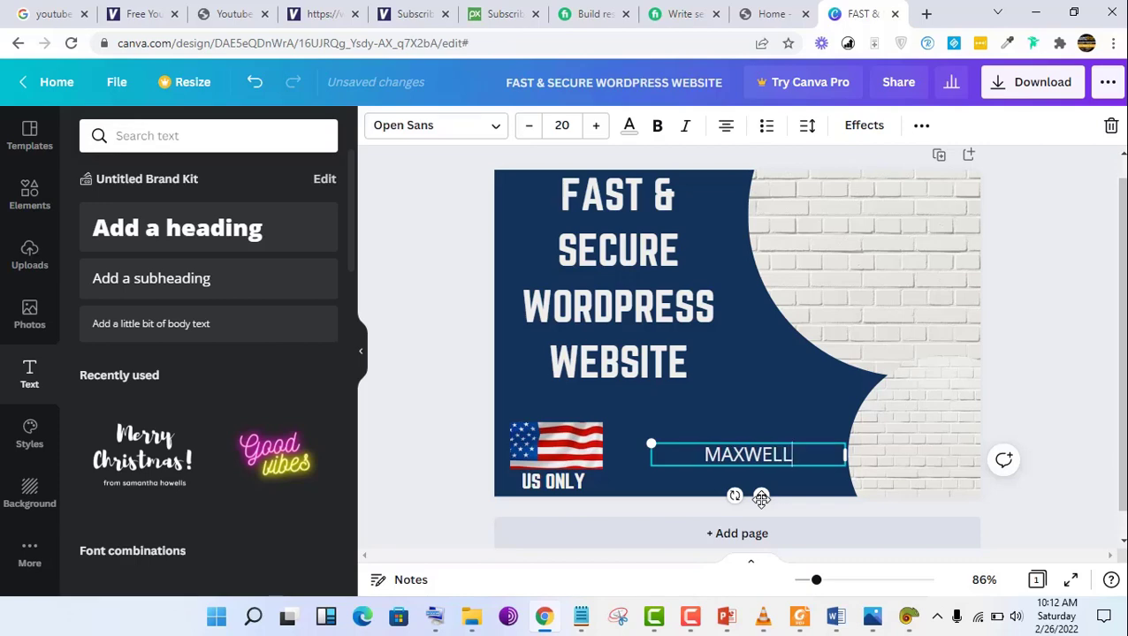
pyautogui.write(' DES')
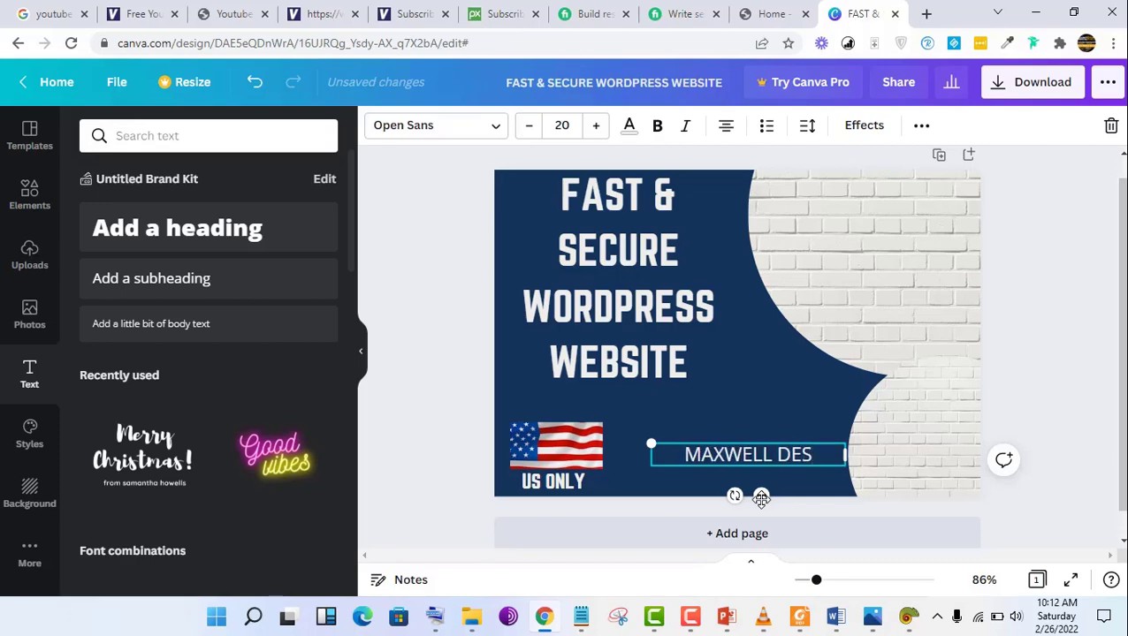
pyautogui.write('IGN')
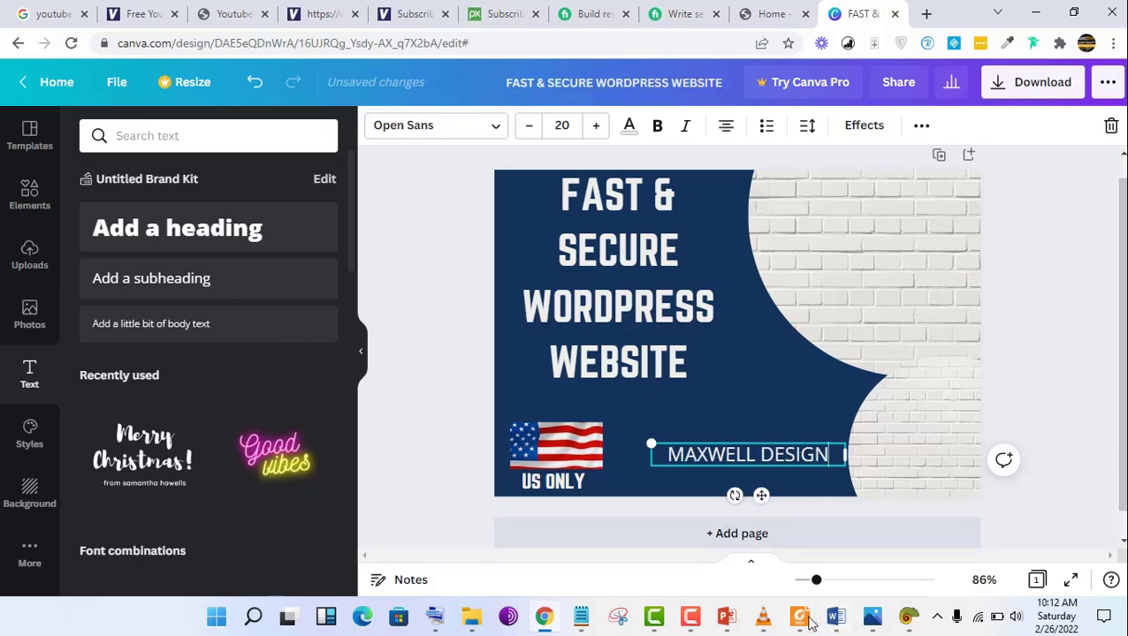
# Step: Compare with the reference image and set the "MAXWELL DESIGN" text to the Norwester font
pyautogui.click(875, 620)
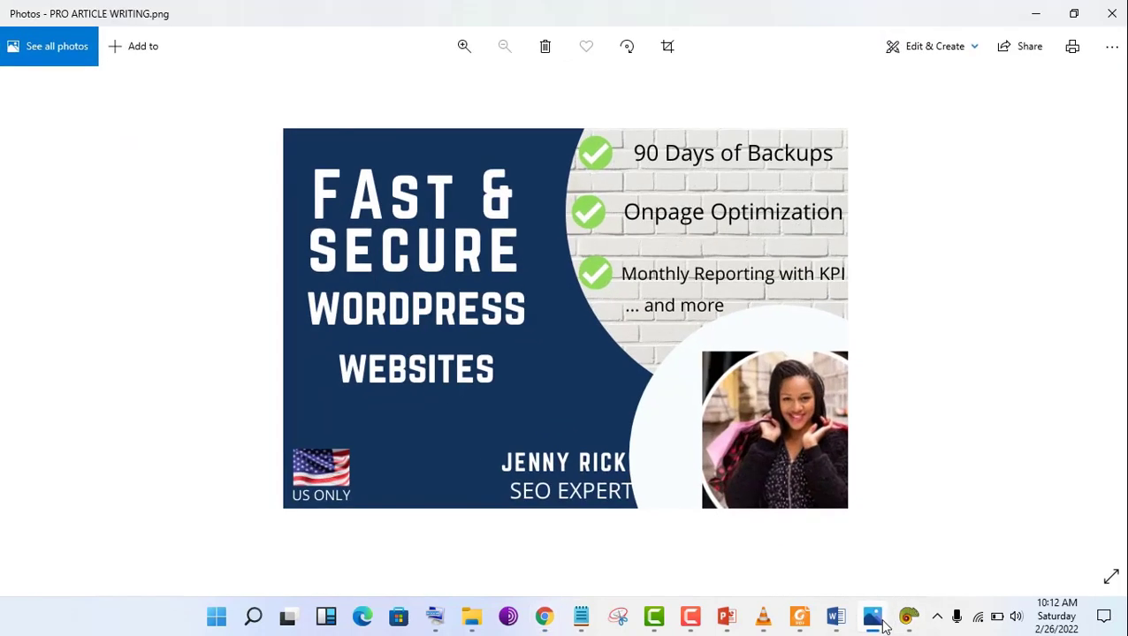
pyautogui.click(881, 624)
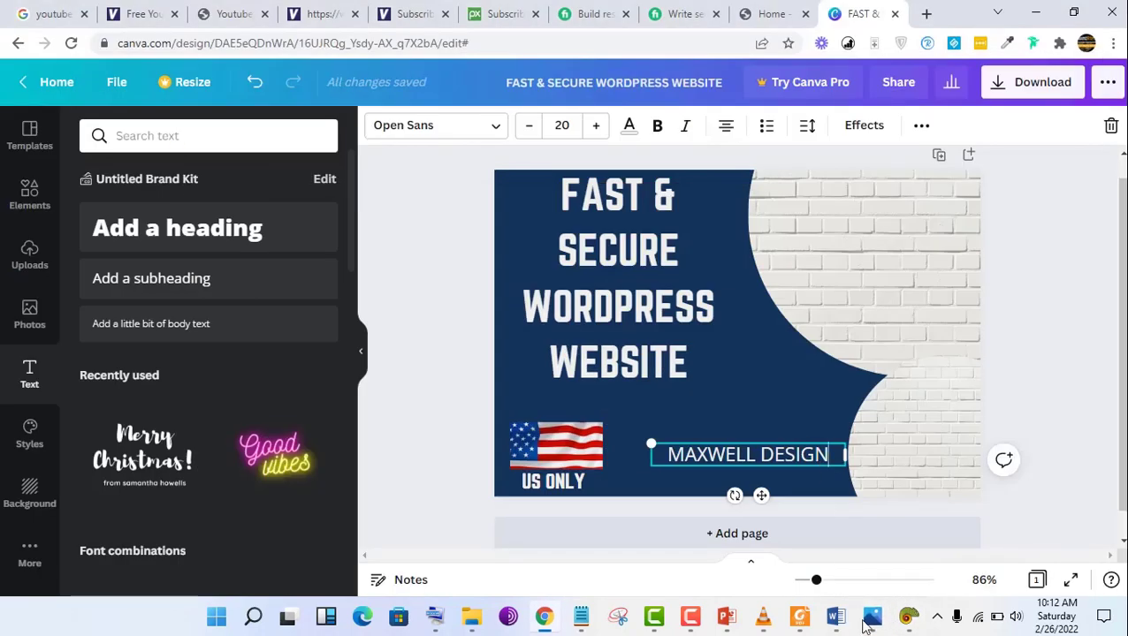
pyautogui.moveTo(875, 626)
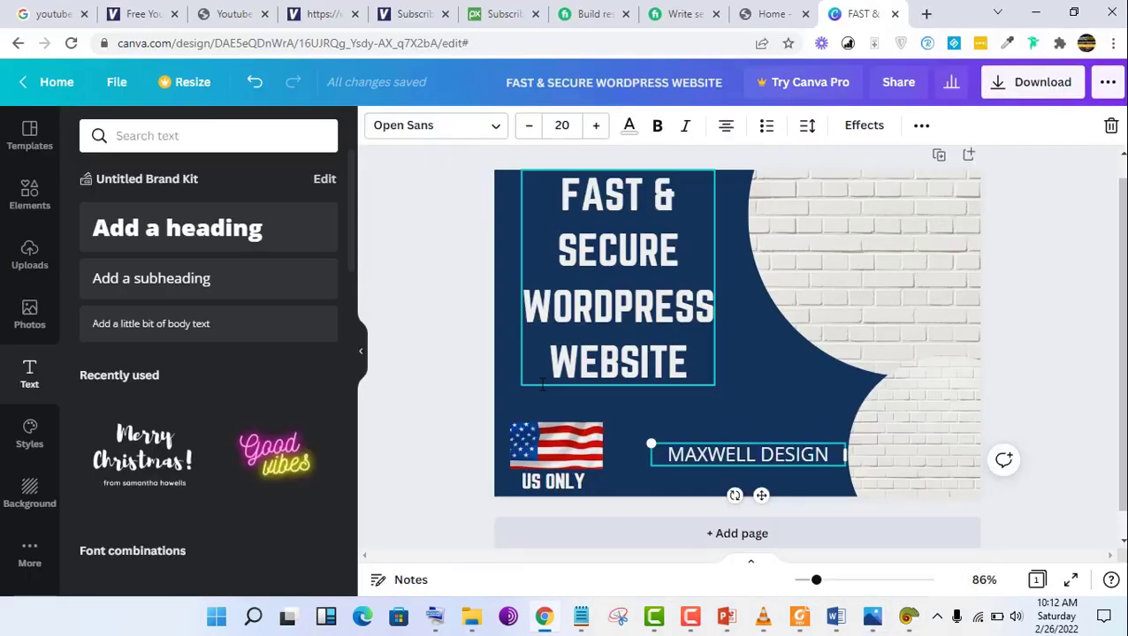
pyautogui.click(458, 133)
pyautogui.click(189, 221)
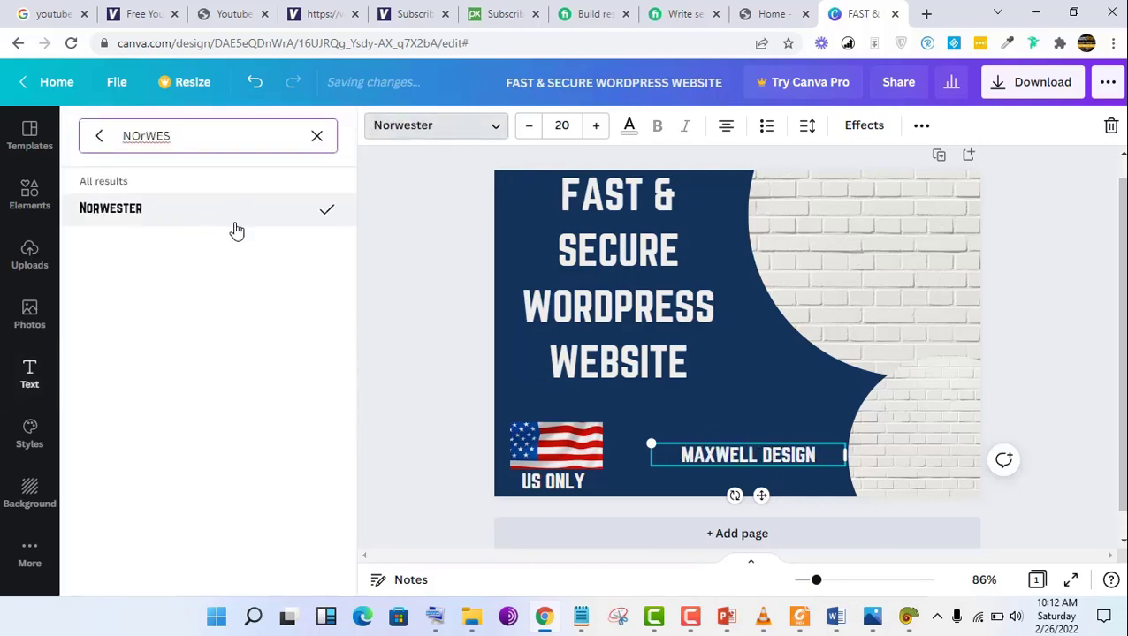
pyautogui.click(680, 493)
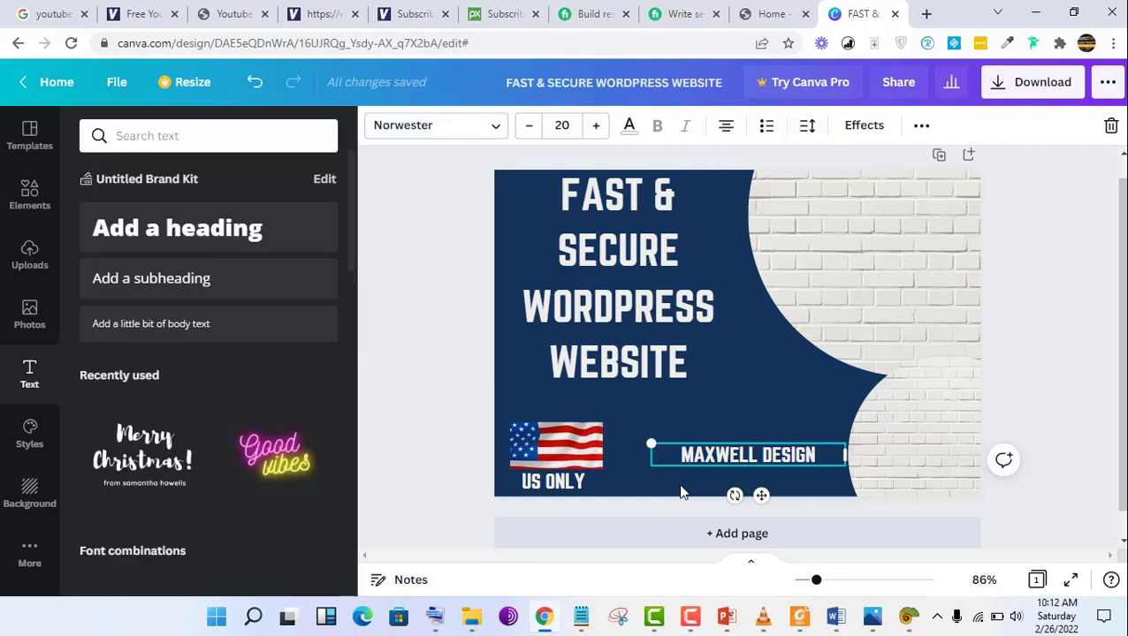
# Step: Add a subheading reading "SEO PRO" beneath the "MAXWELL DESIGN" text, entering the letter R with the on-screen keyboard
pyautogui.click(240, 290)
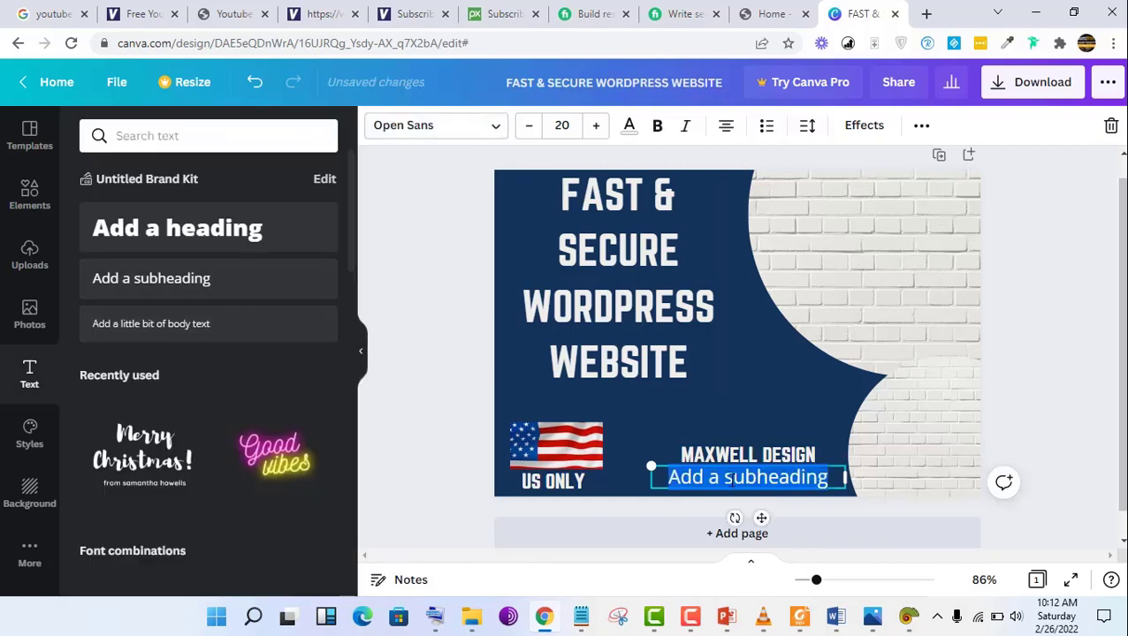
pyautogui.write('SEO')
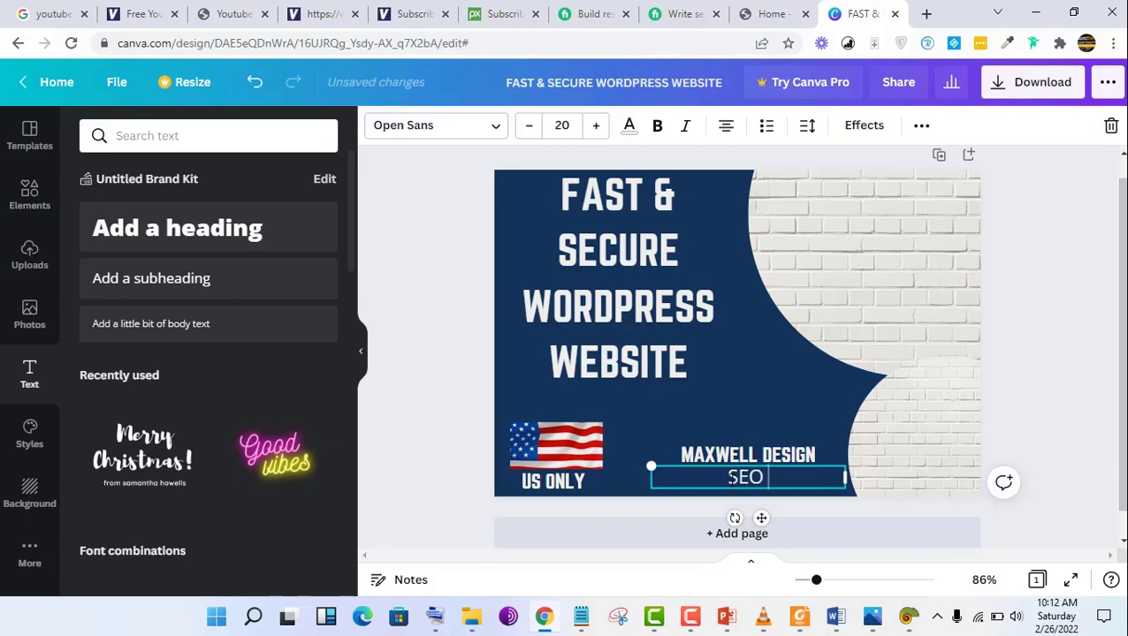
pyautogui.write(' P')
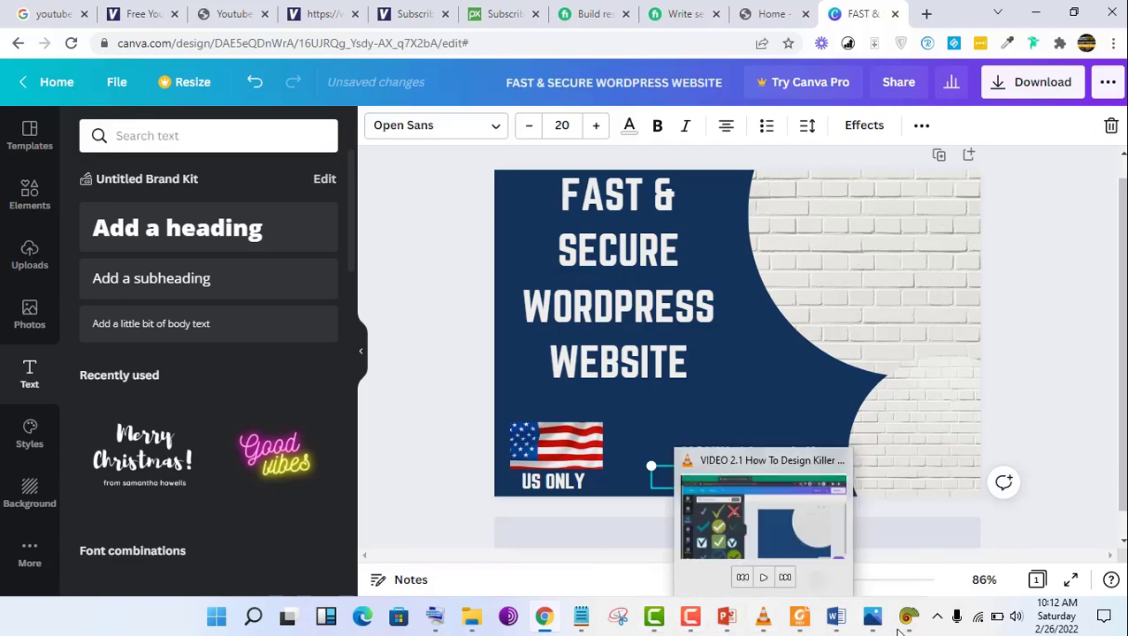
pyautogui.moveTo(595, 627)
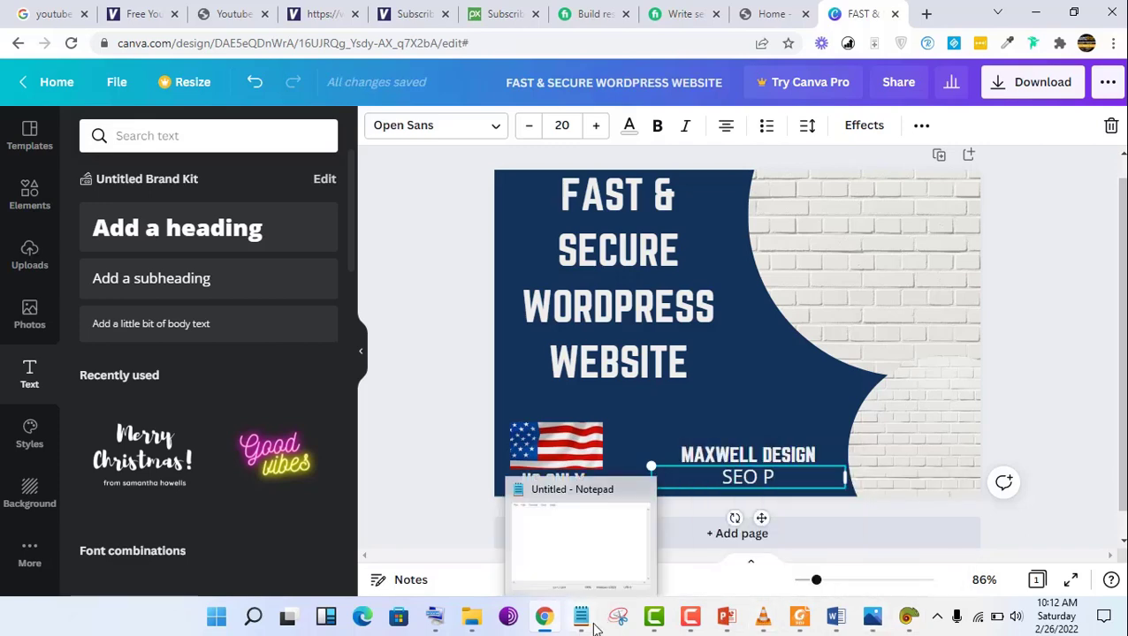
pyautogui.click(446, 623)
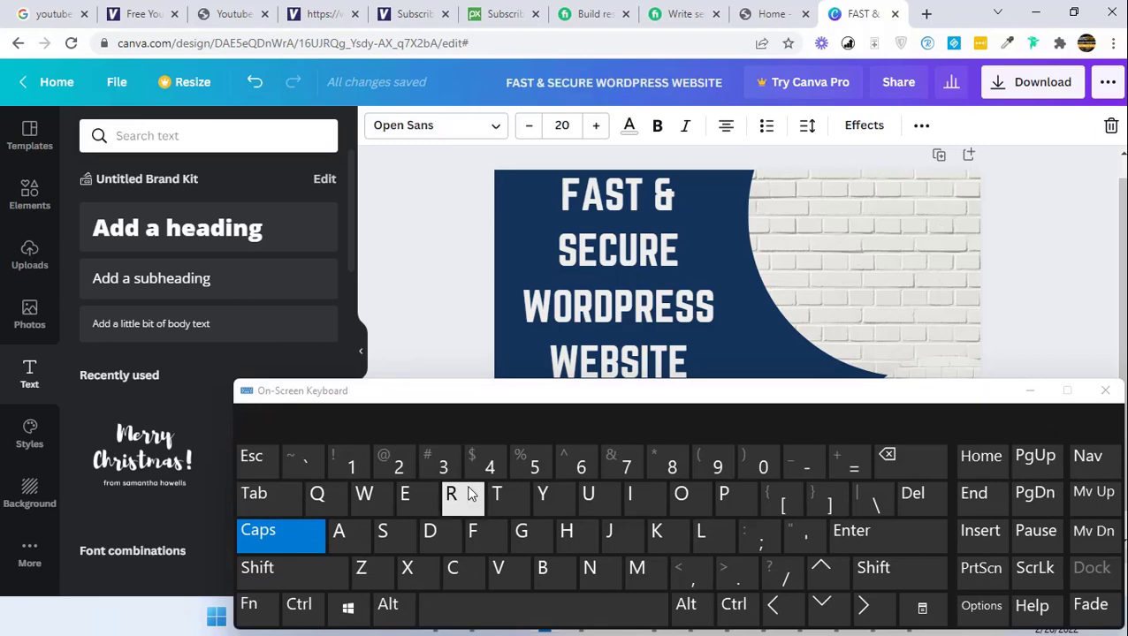
pyautogui.click(450, 494)
pyautogui.click(1032, 391)
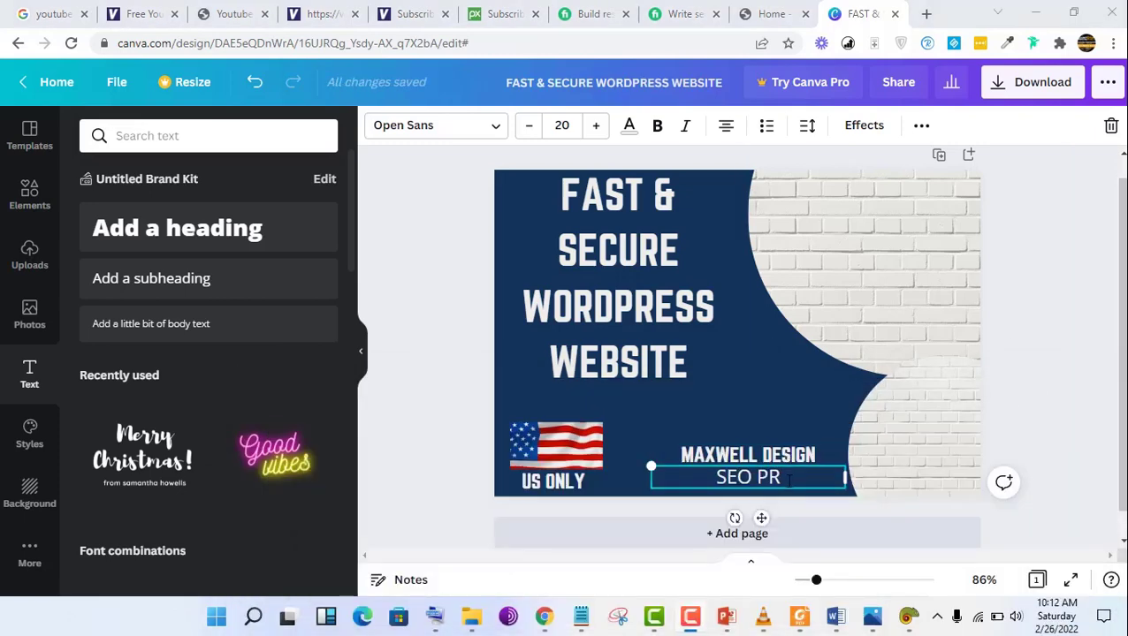
pyautogui.doubleClick(789, 480)
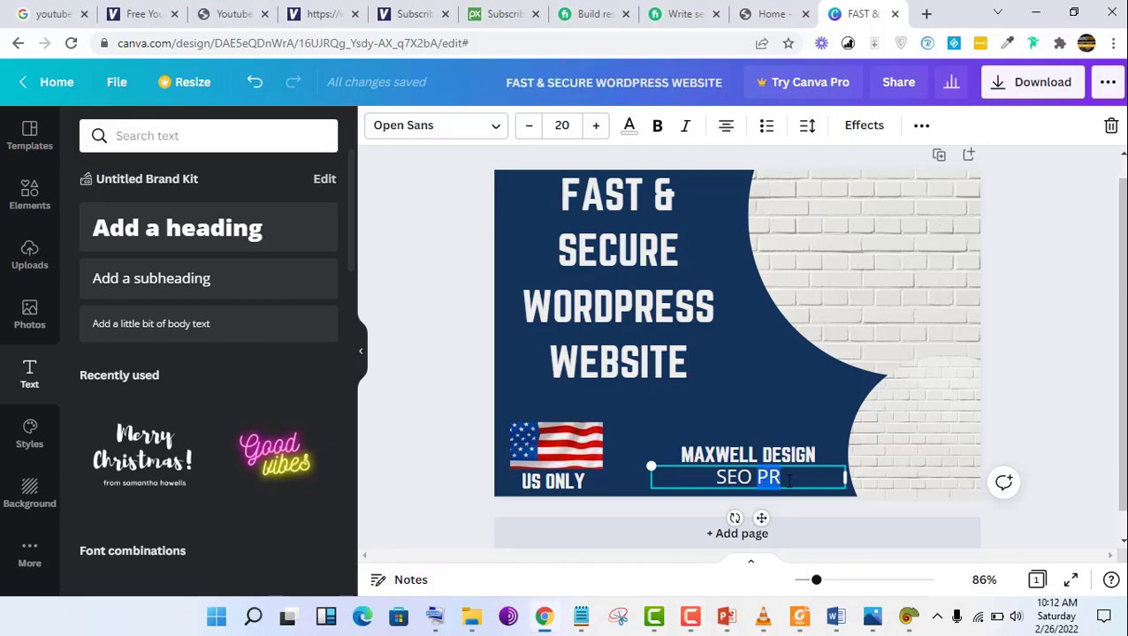
pyautogui.click(789, 480)
pyautogui.write('O')
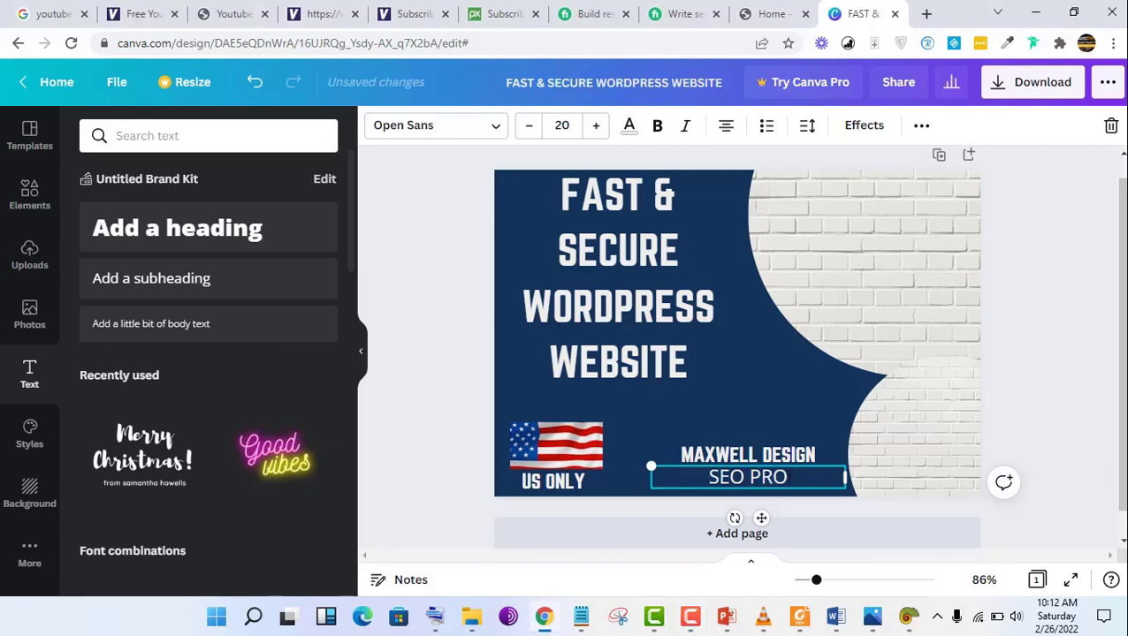
# Step: Move the "SEO PRO" text slightly down and set its font to Norwester
pyautogui.moveTo(761, 518); pyautogui.dragTo(761, 535)
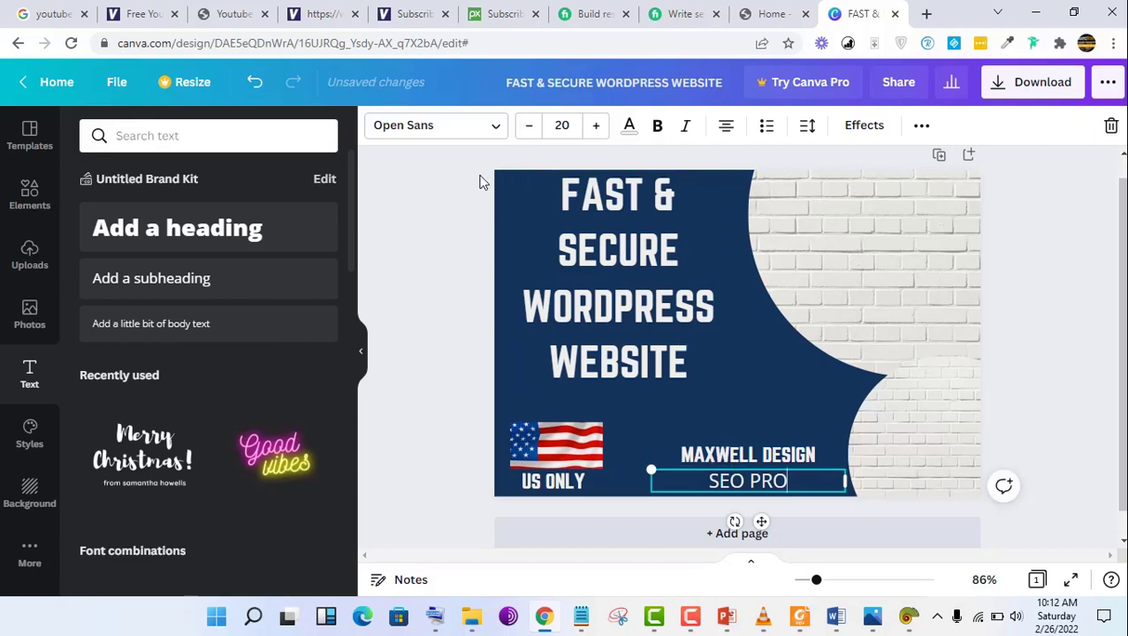
pyautogui.click(459, 126)
pyautogui.write('NOrWES')
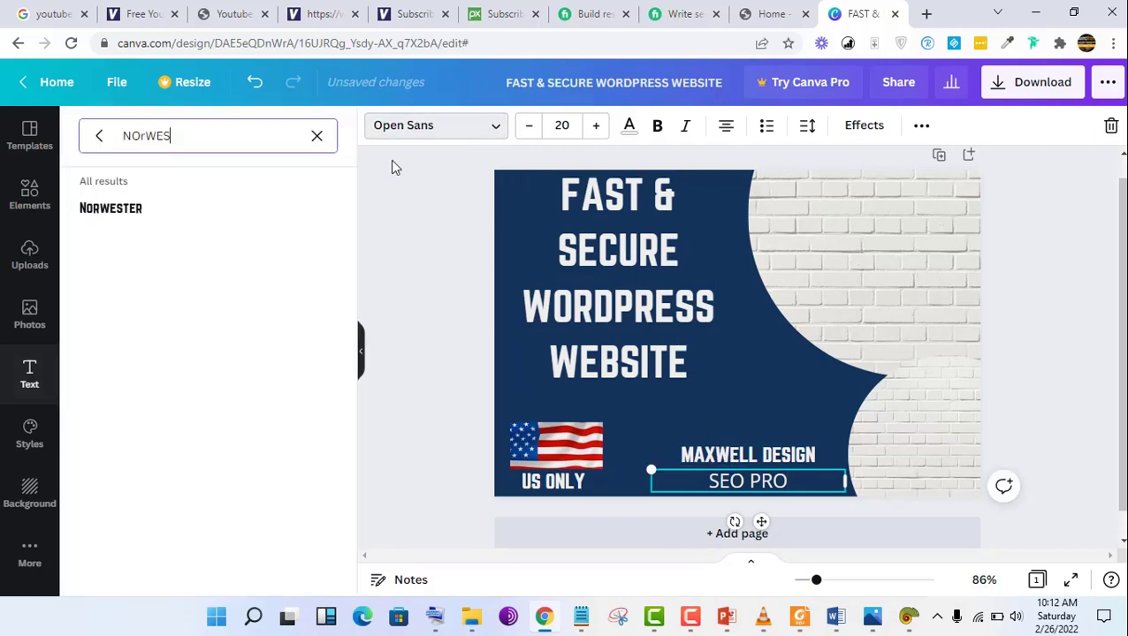
pyautogui.click(202, 211)
# Step: Increase the font size of the "MAXWELL DESIGN" text to 25
pyautogui.click(705, 452)
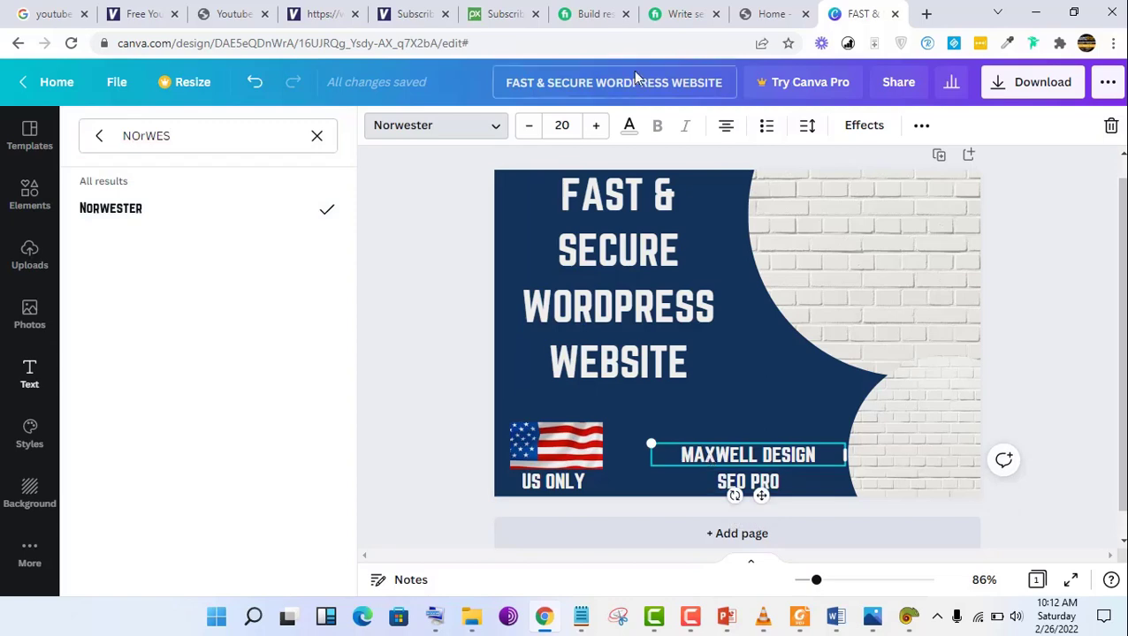
pyautogui.click(598, 126)
pyautogui.click(597, 126)
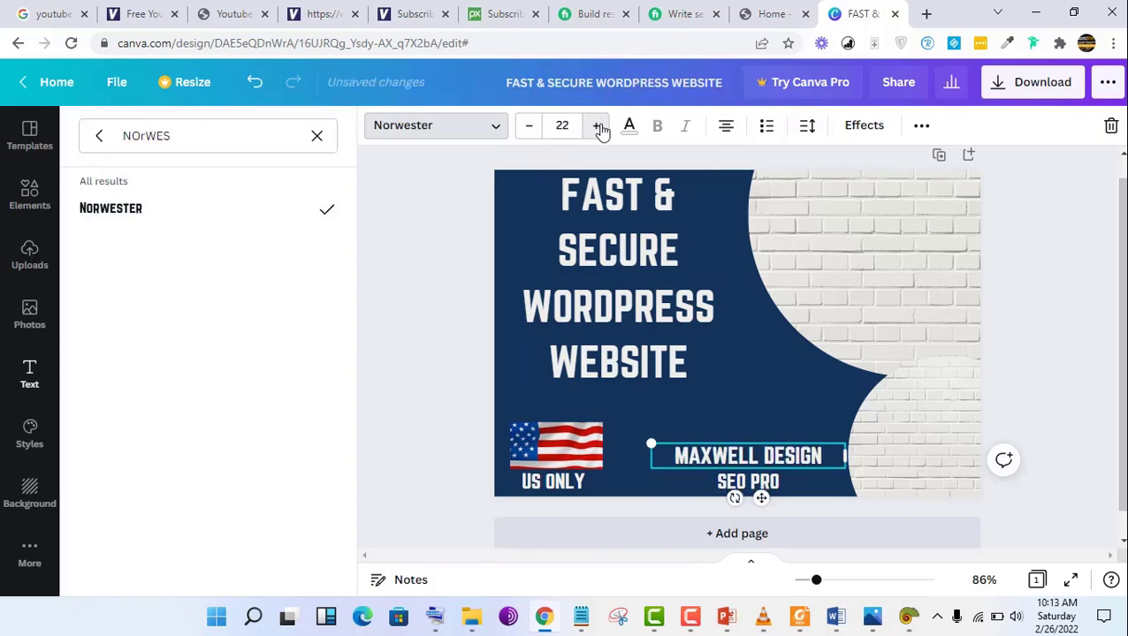
pyautogui.click(597, 126)
pyautogui.click(597, 125)
pyautogui.click(598, 126)
# Step: Increase the font size of the "SEO PRO" text to 25
pyautogui.click(748, 482)
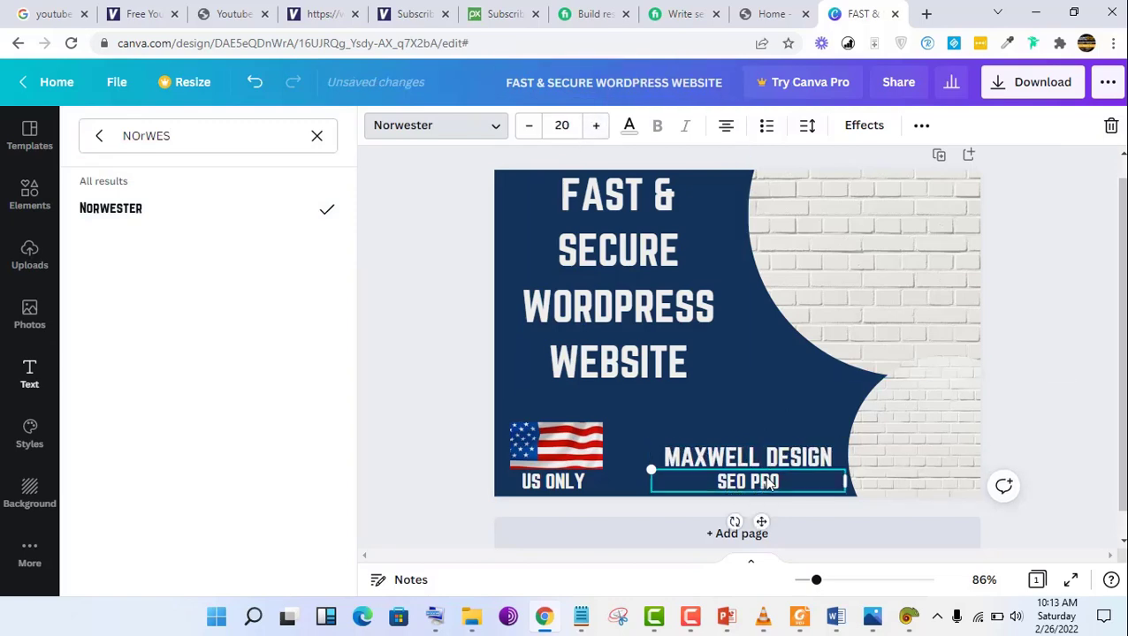
pyautogui.click(596, 140)
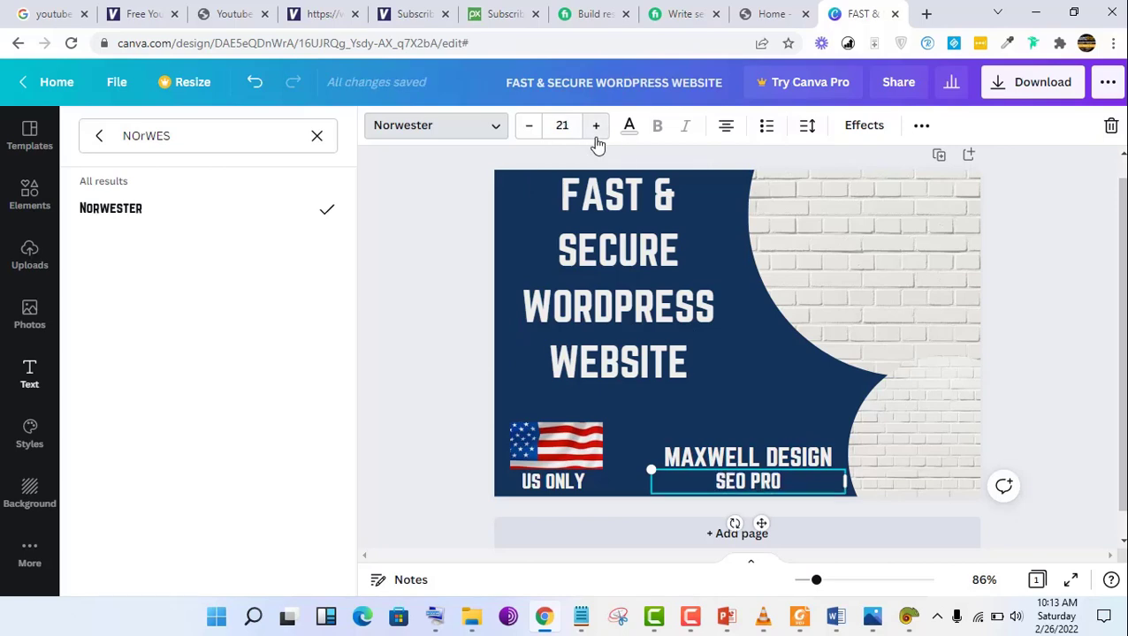
pyautogui.click(596, 140)
pyautogui.click(597, 140)
pyautogui.click(596, 139)
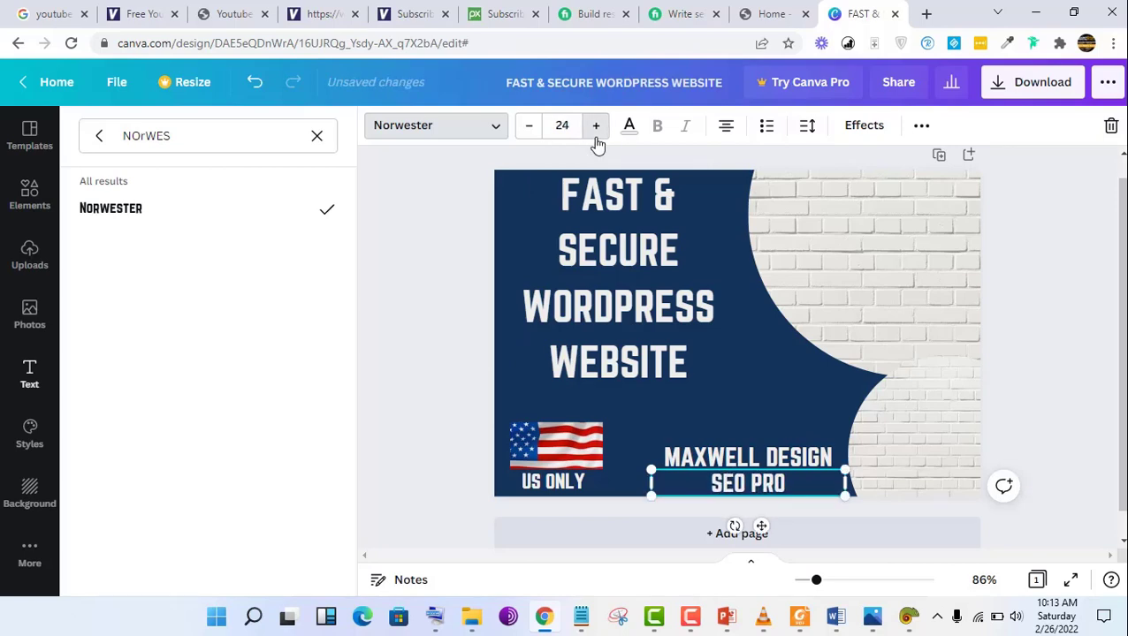
pyautogui.click(596, 140)
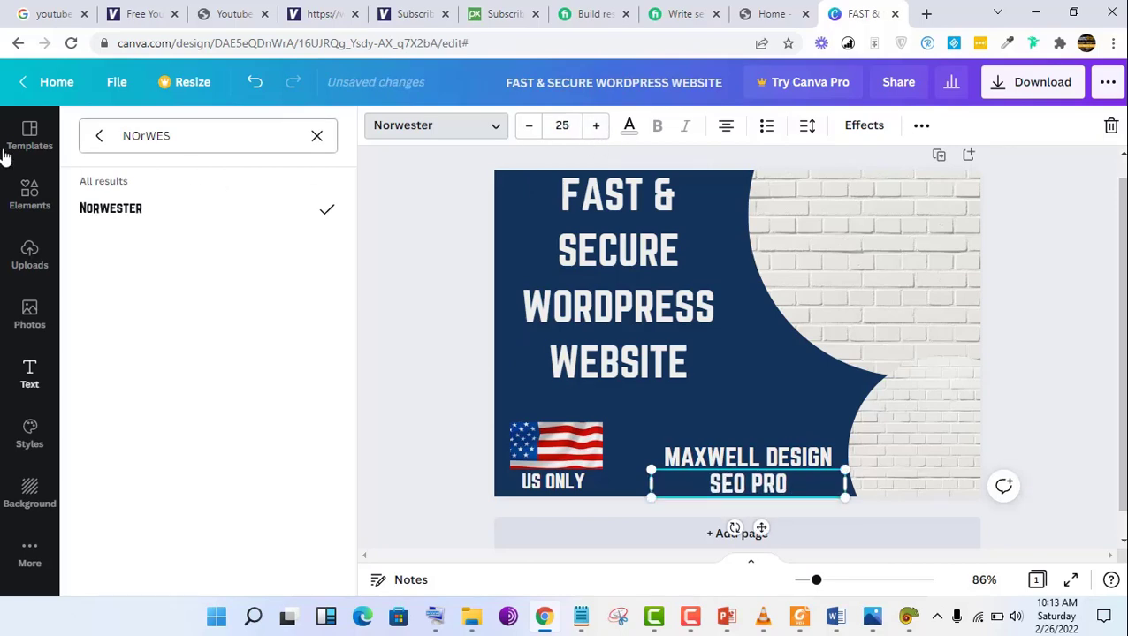
# Step: Search the photo library for "Woman"
pyautogui.click(26, 337)
pyautogui.click(188, 133)
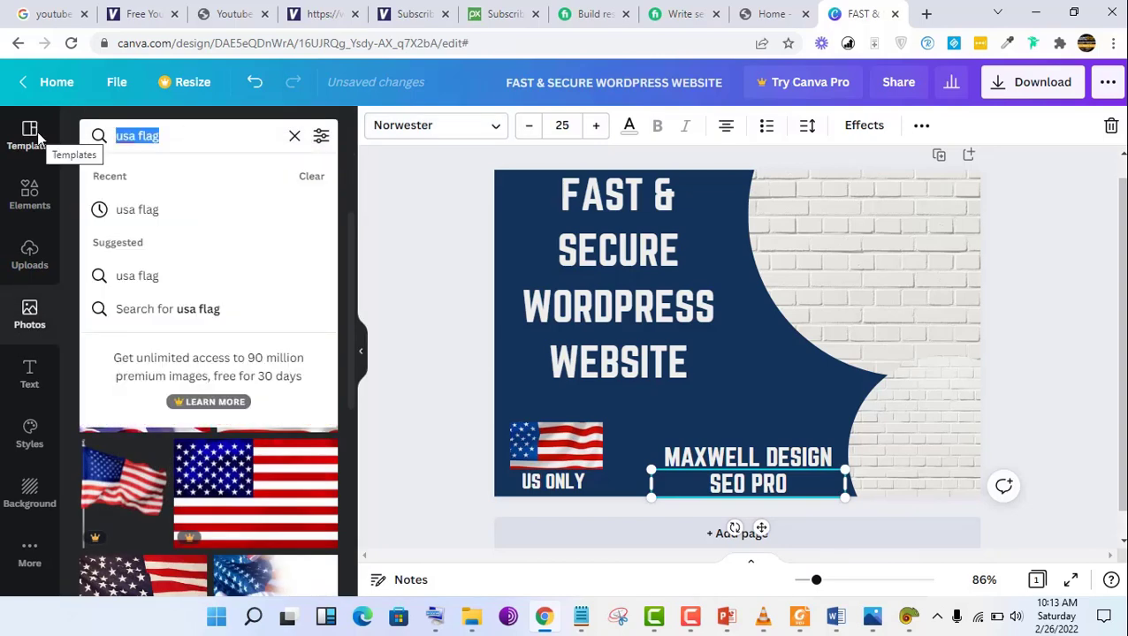
pyautogui.write('W')
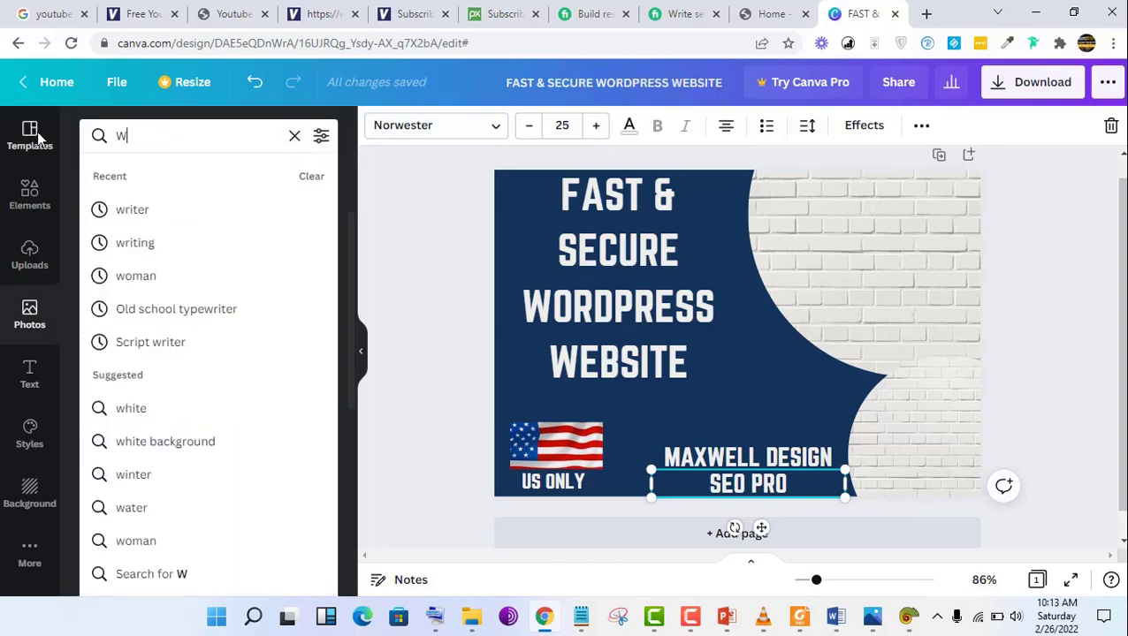
pyautogui.write('oman')
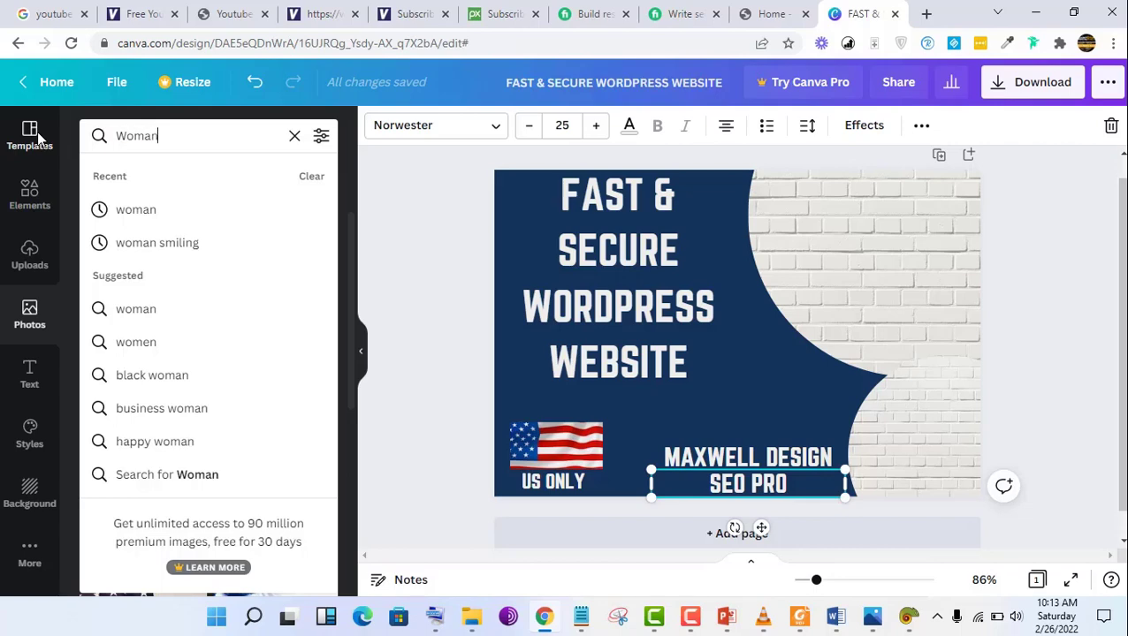
pyautogui.press('Return')
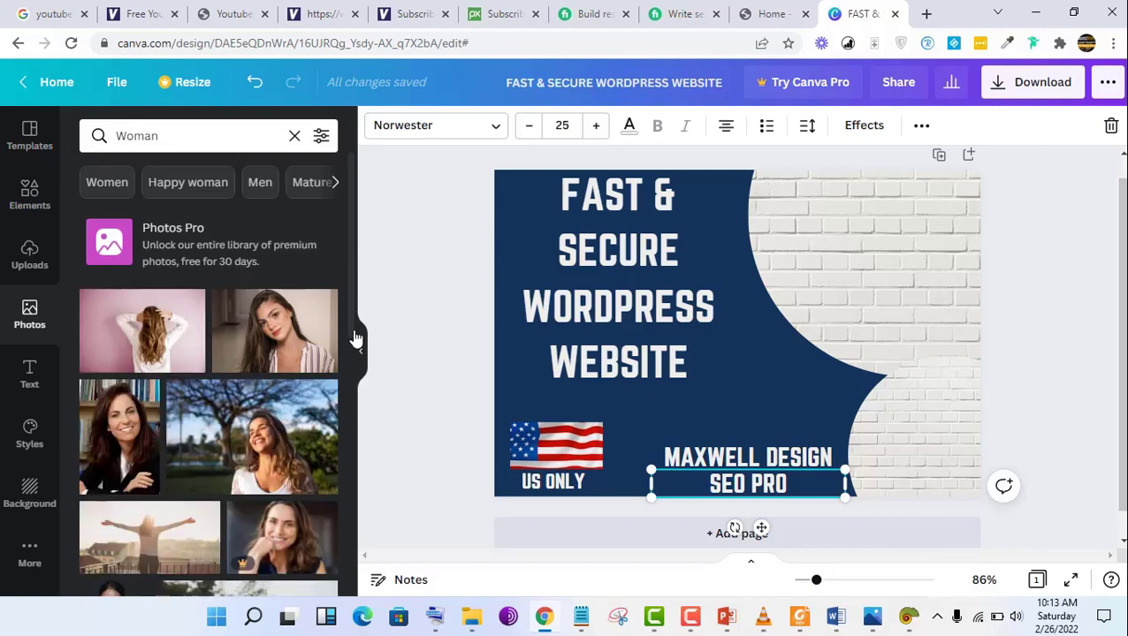
# Step: Look through the woman photos and add the portrait of the long-haired woman in a striped shirt to the design
pyautogui.scroll(-5, 354, 323)
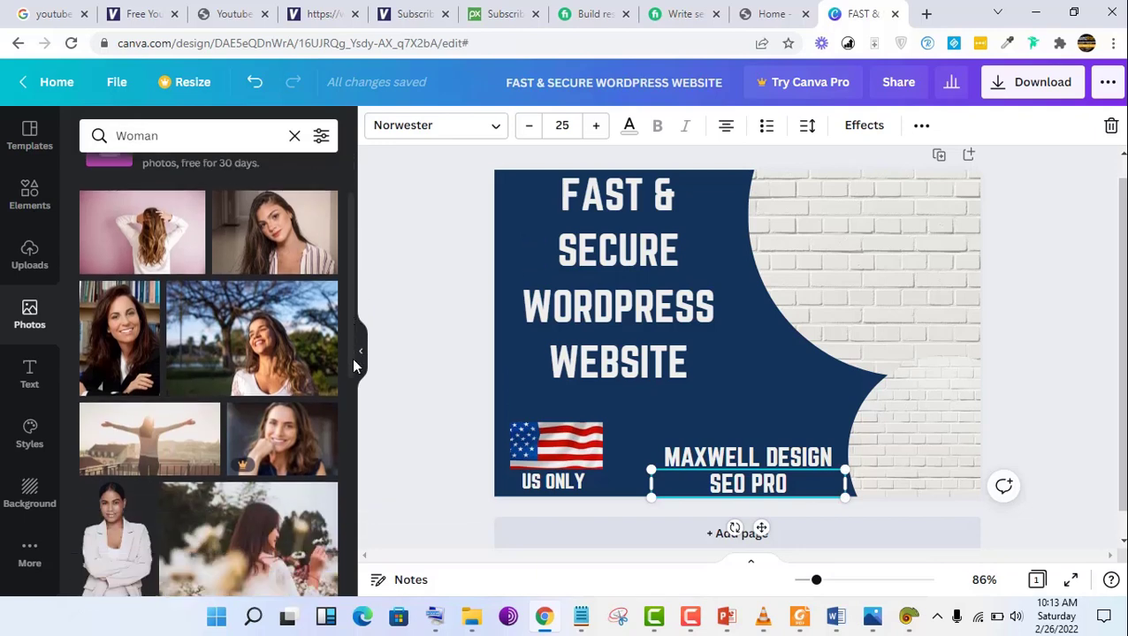
pyautogui.scroll(-4, 373, 514)
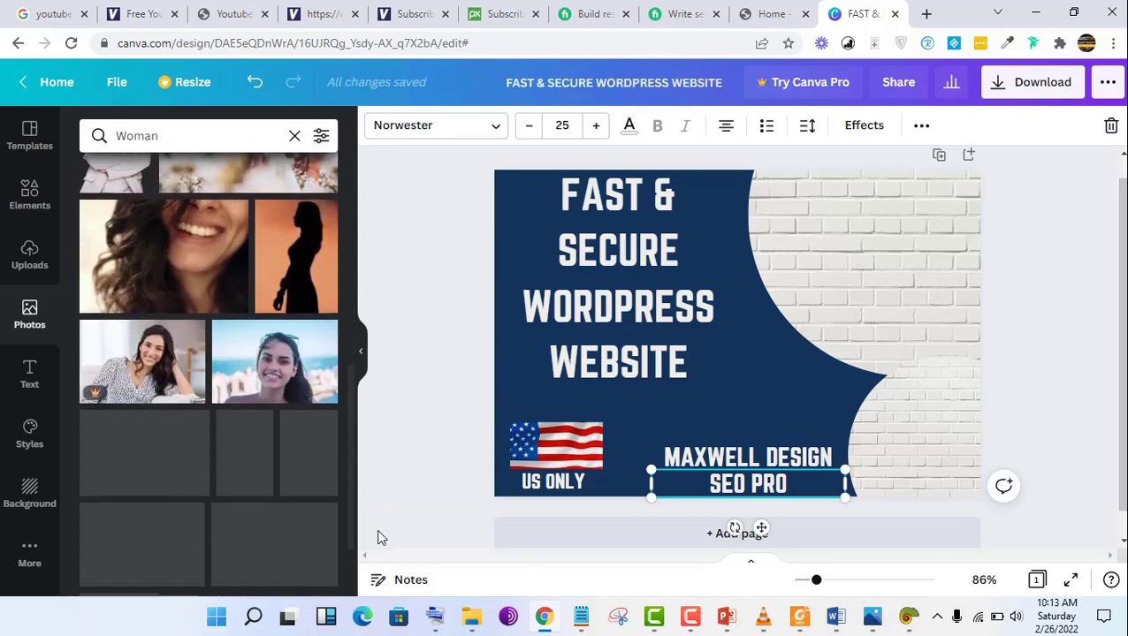
pyautogui.scroll(-8, 359, 473)
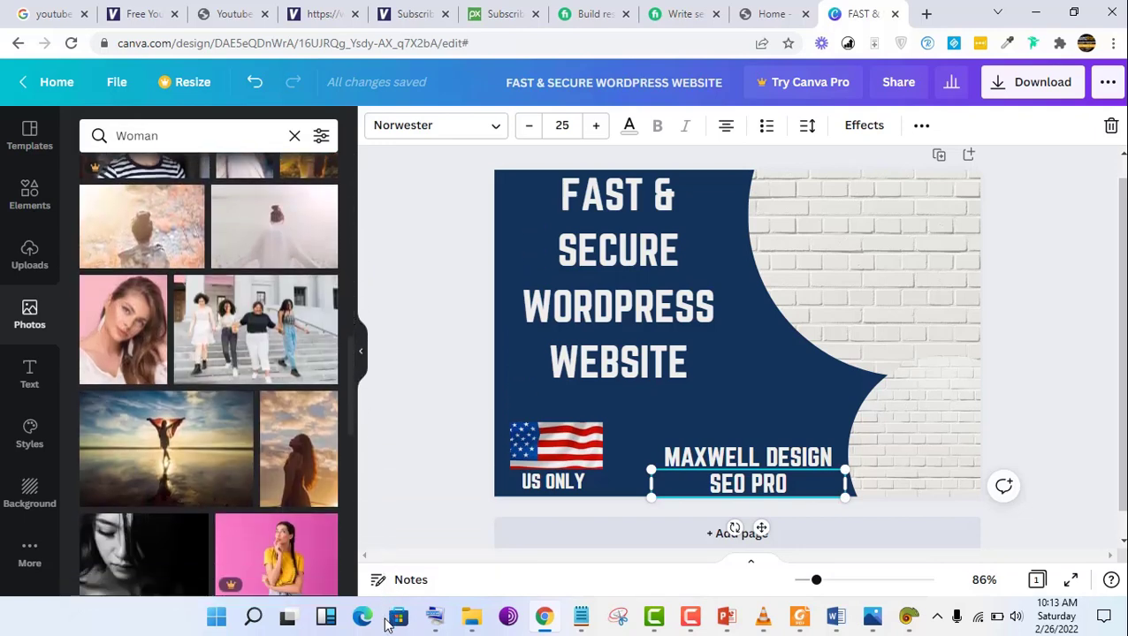
pyautogui.scroll(15, 358, 464)
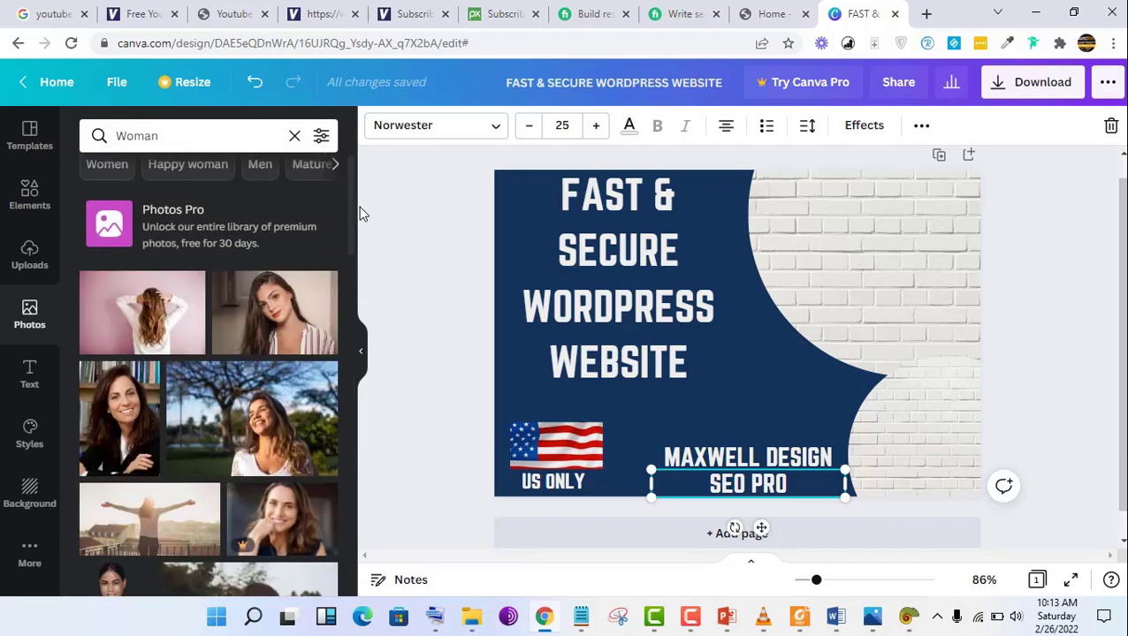
pyautogui.click(281, 336)
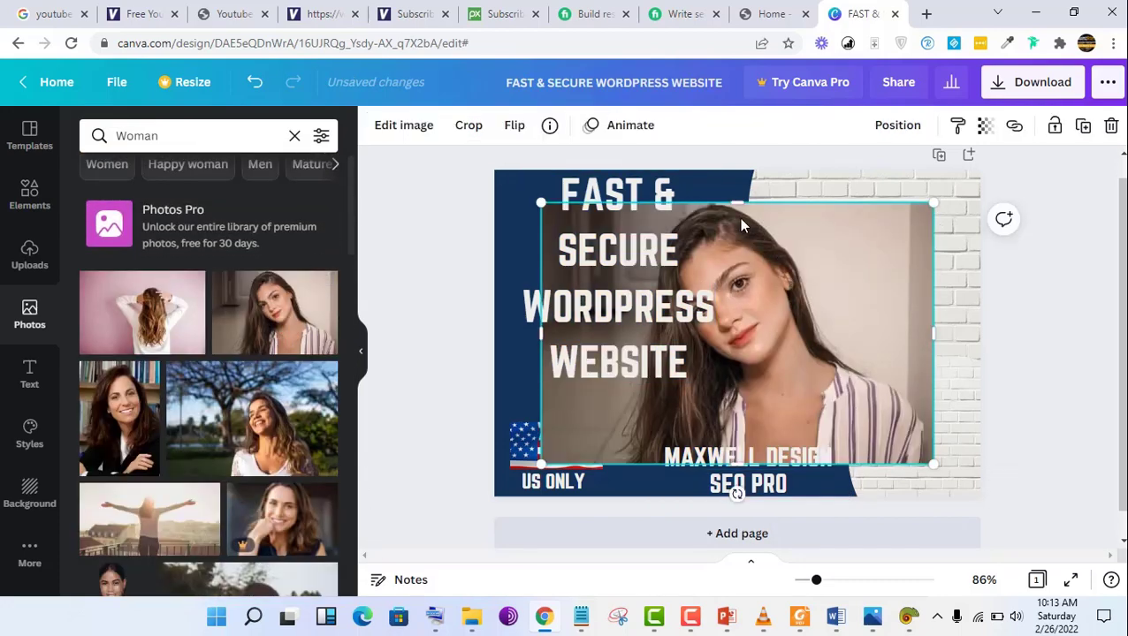
# Step: Crop the portrait in from both sides and place it inside the small circular frame in the design's lower-right corner
pyautogui.moveTo(736, 205)
pyautogui.mouseDown()
pyautogui.moveTo(739, 312)
pyautogui.moveTo(738, 204)
pyautogui.mouseUp()
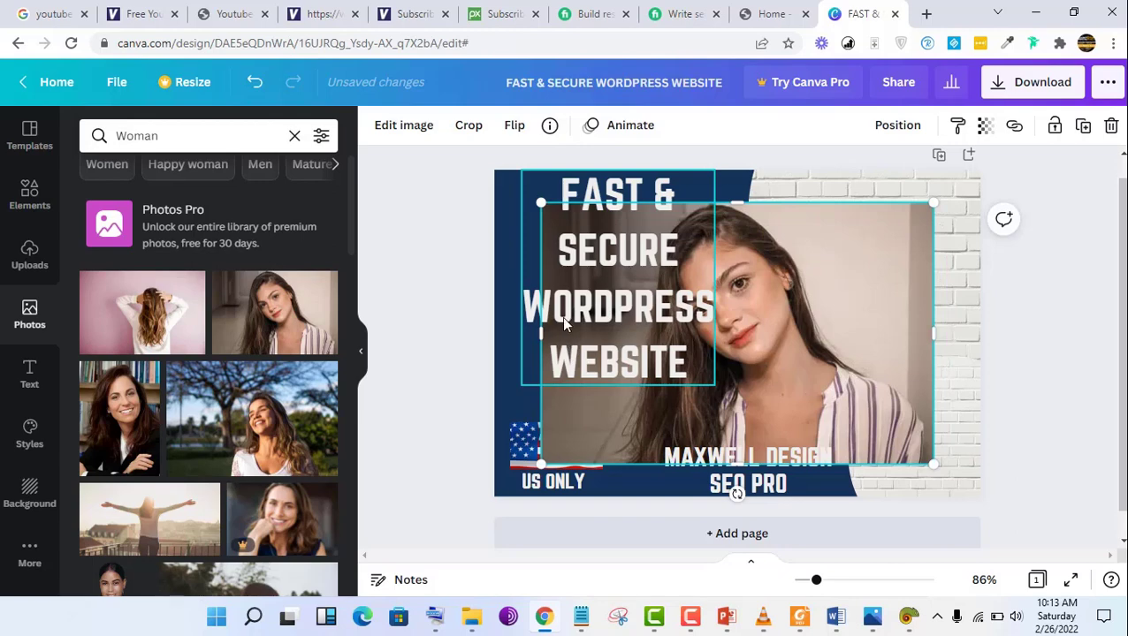
pyautogui.moveTo(554, 330); pyautogui.dragTo(652, 334)
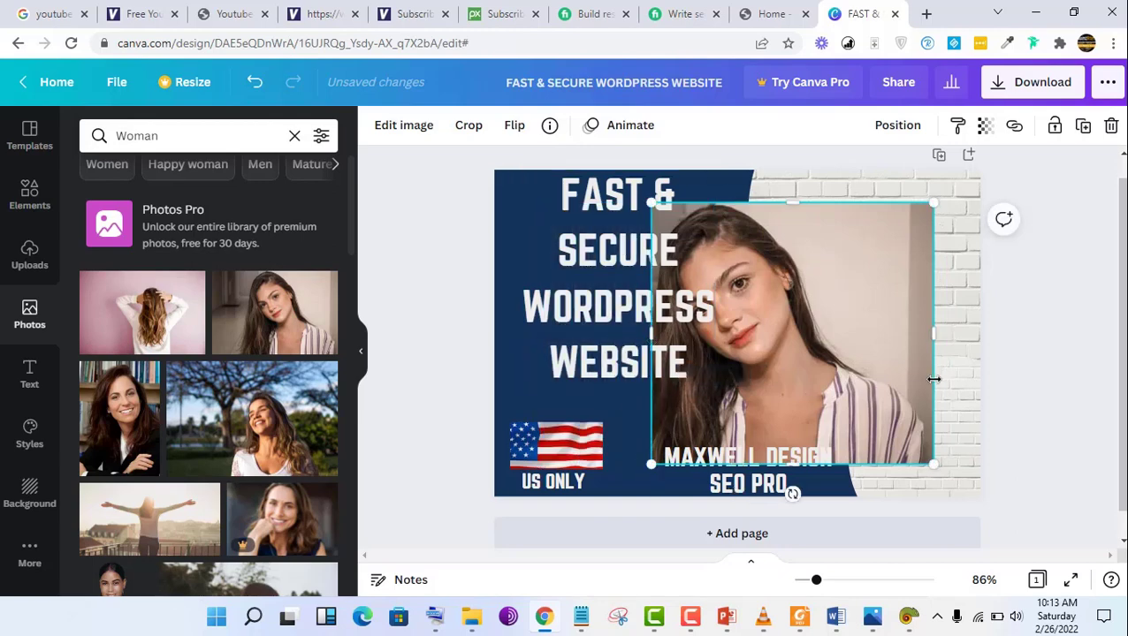
pyautogui.moveTo(937, 333); pyautogui.dragTo(854, 332)
pyautogui.moveTo(751, 255); pyautogui.dragTo(949, 399)
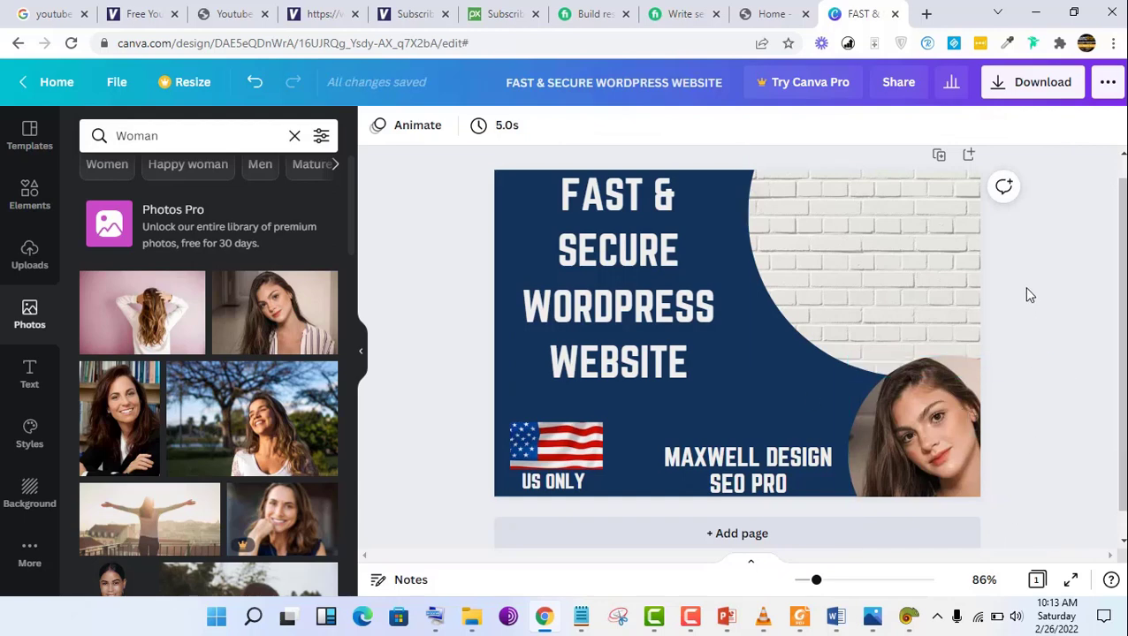
# Step: Compare the brick-wall area of the design with the same area in the reference image
pyautogui.click(904, 237)
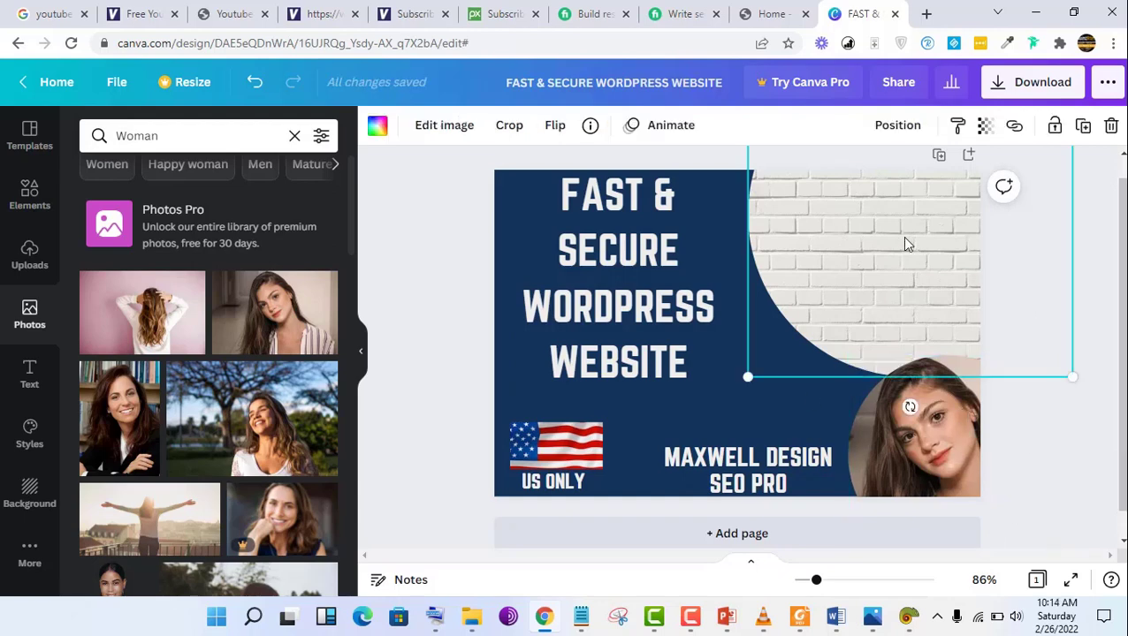
pyautogui.click(872, 618)
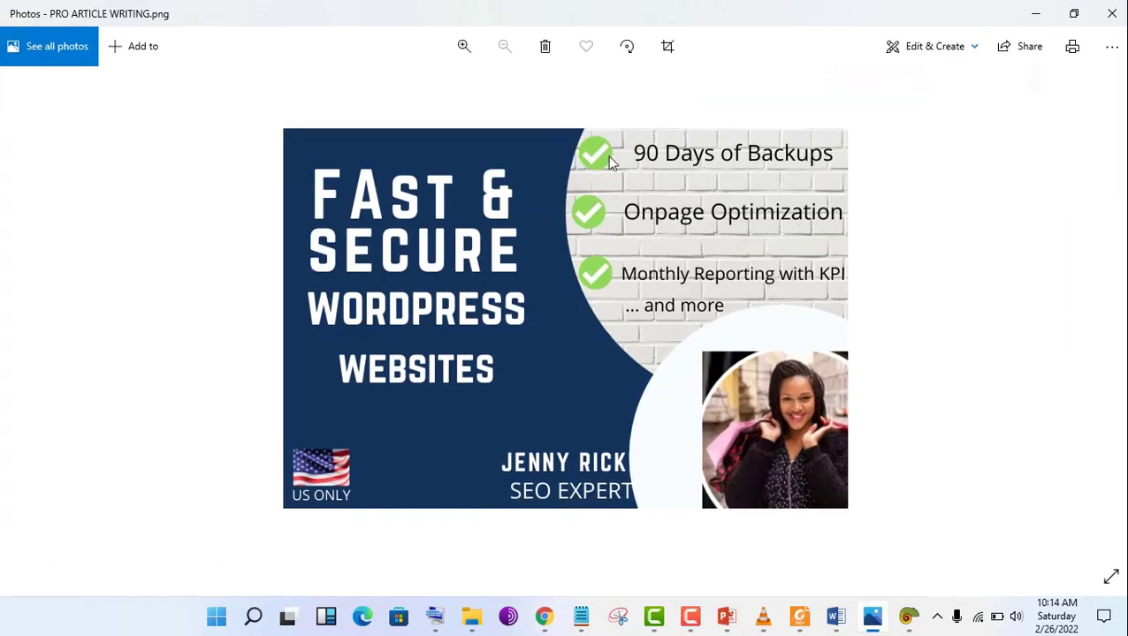
pyautogui.click(873, 618)
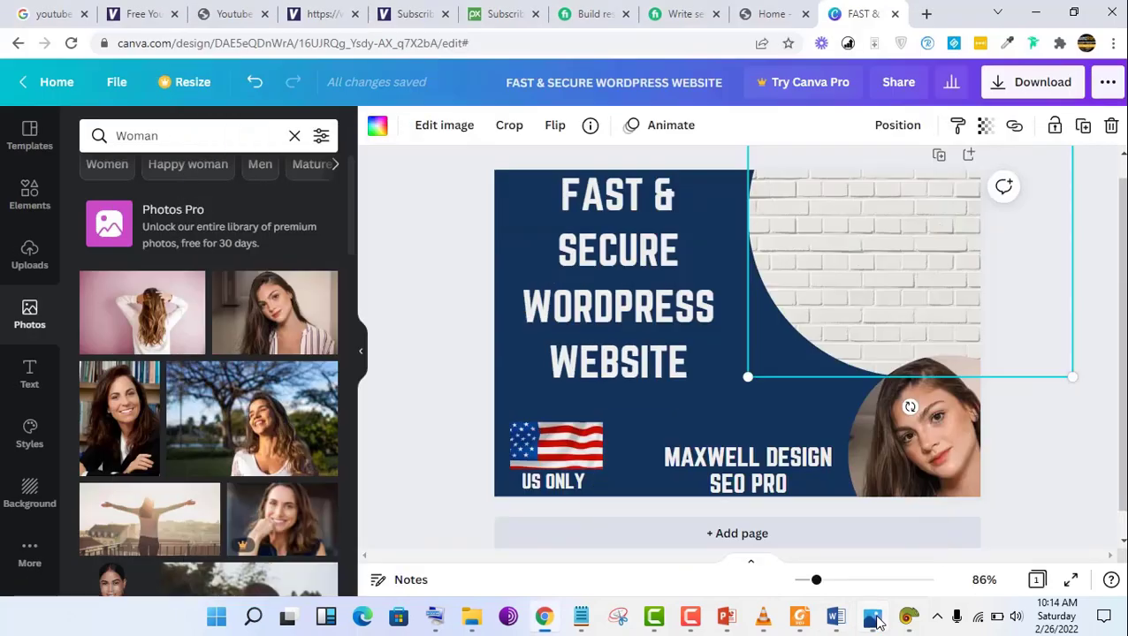
pyautogui.click(434, 199)
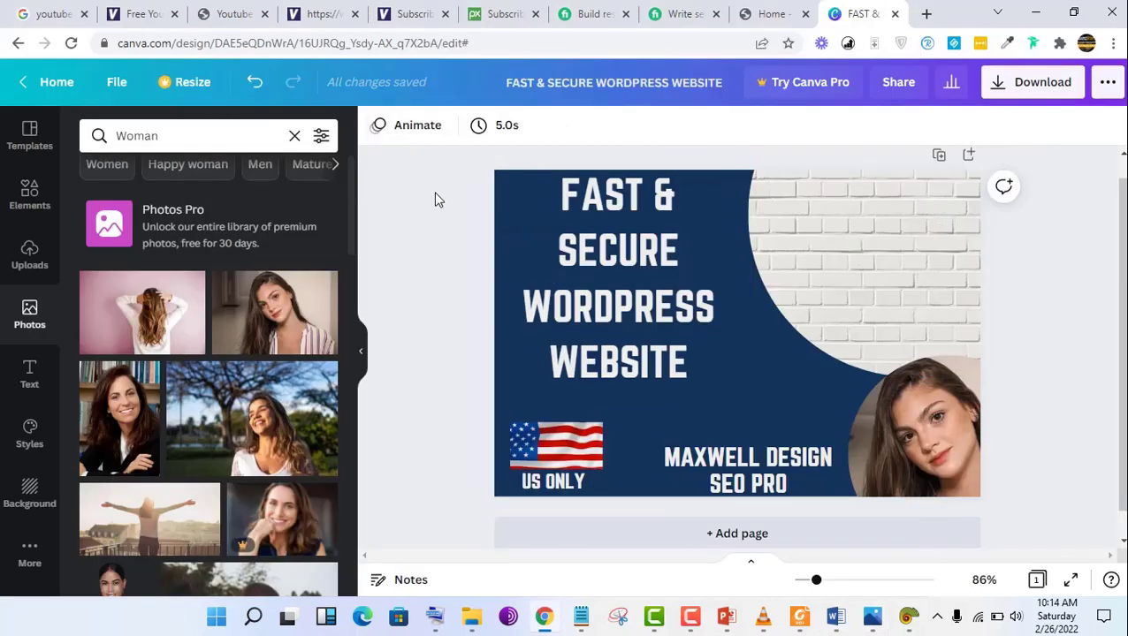
# Step: Search the photo library for "check mark"
pyautogui.click(176, 135)
pyautogui.write('c')
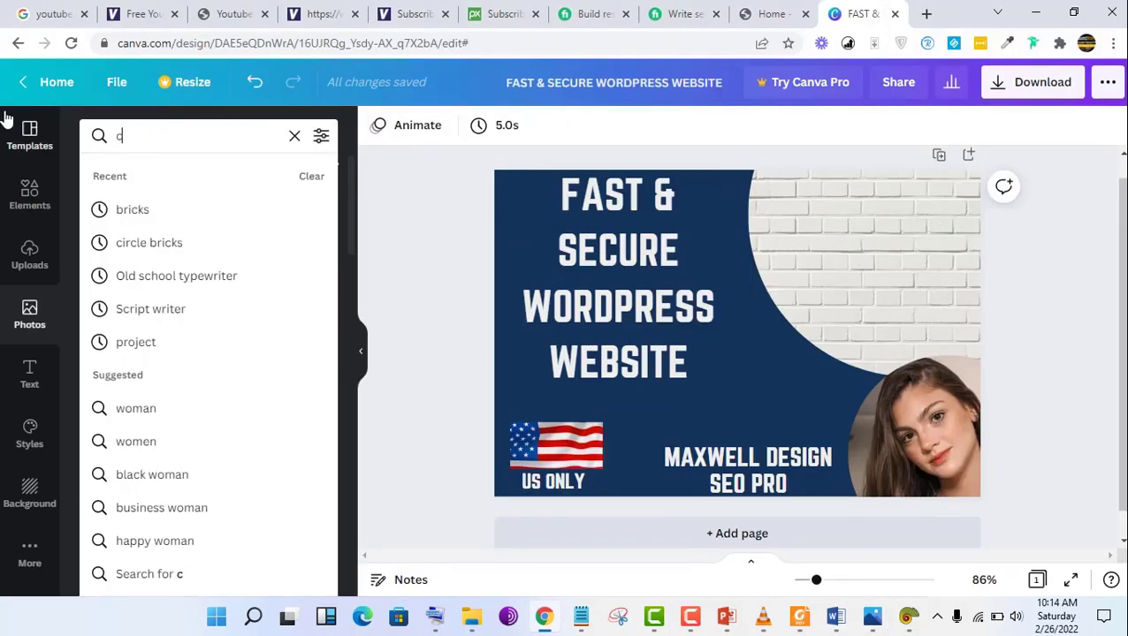
pyautogui.write('hec')
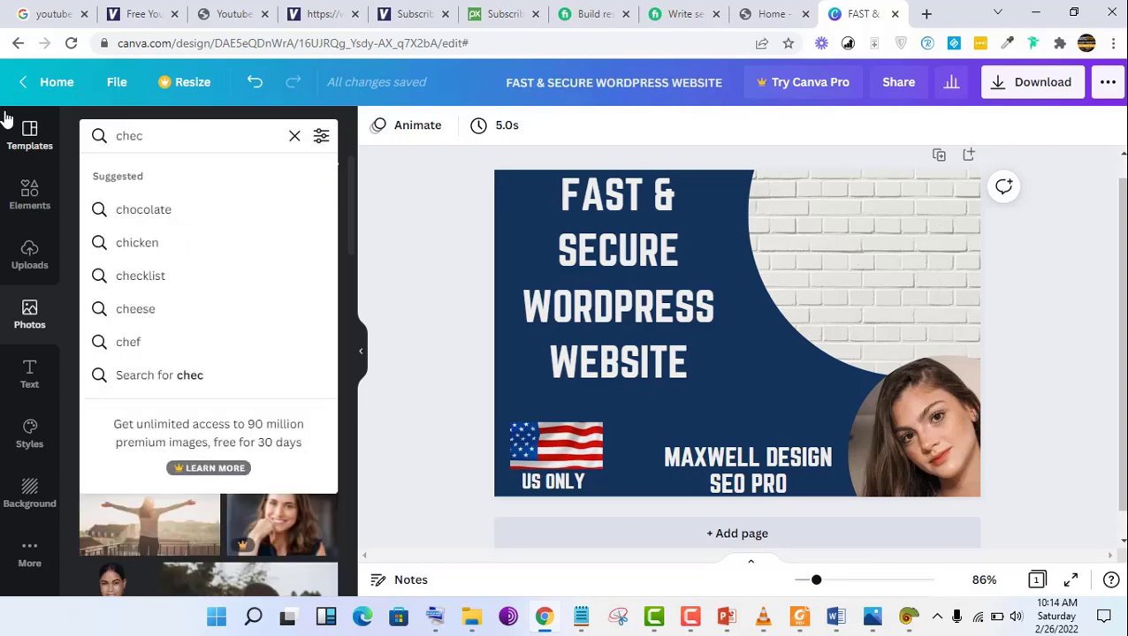
pyautogui.write('k m')
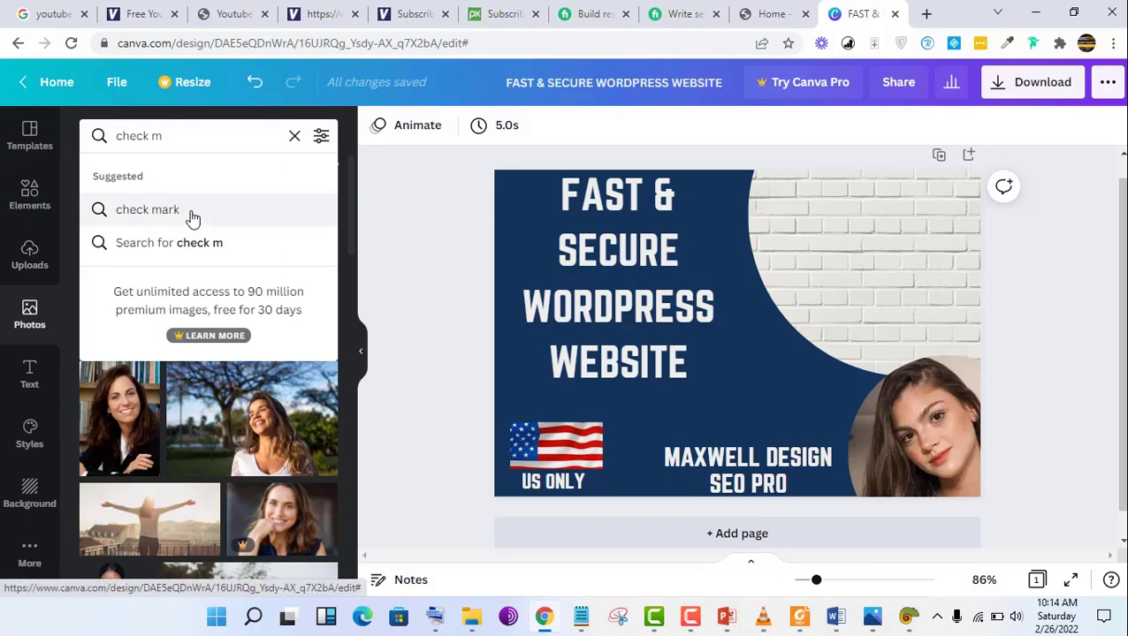
pyautogui.click(190, 212)
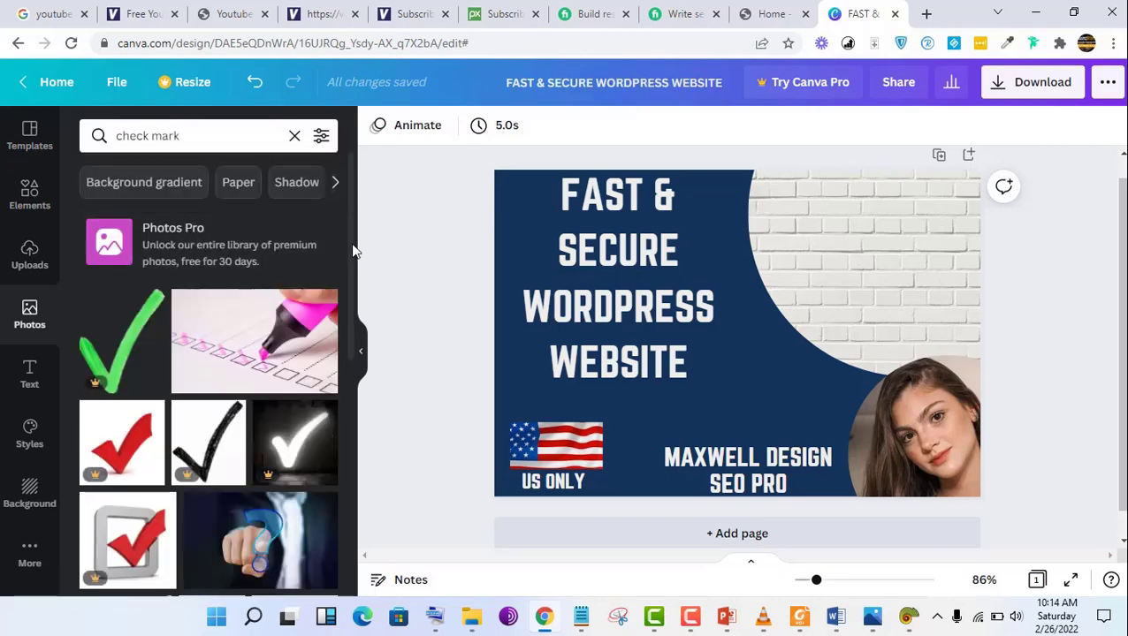
# Step: Browse the "check mark" photo results for a free tick resembling the round green one in the reference image
pyautogui.scroll(-3, 353, 309)
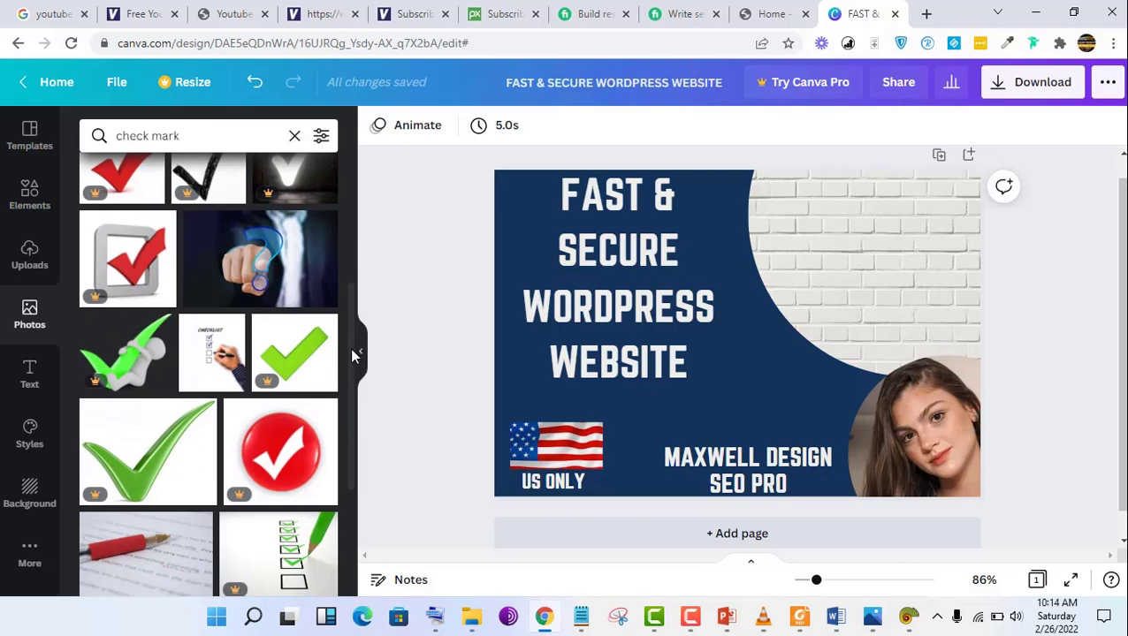
pyautogui.scroll(-4, 353, 356)
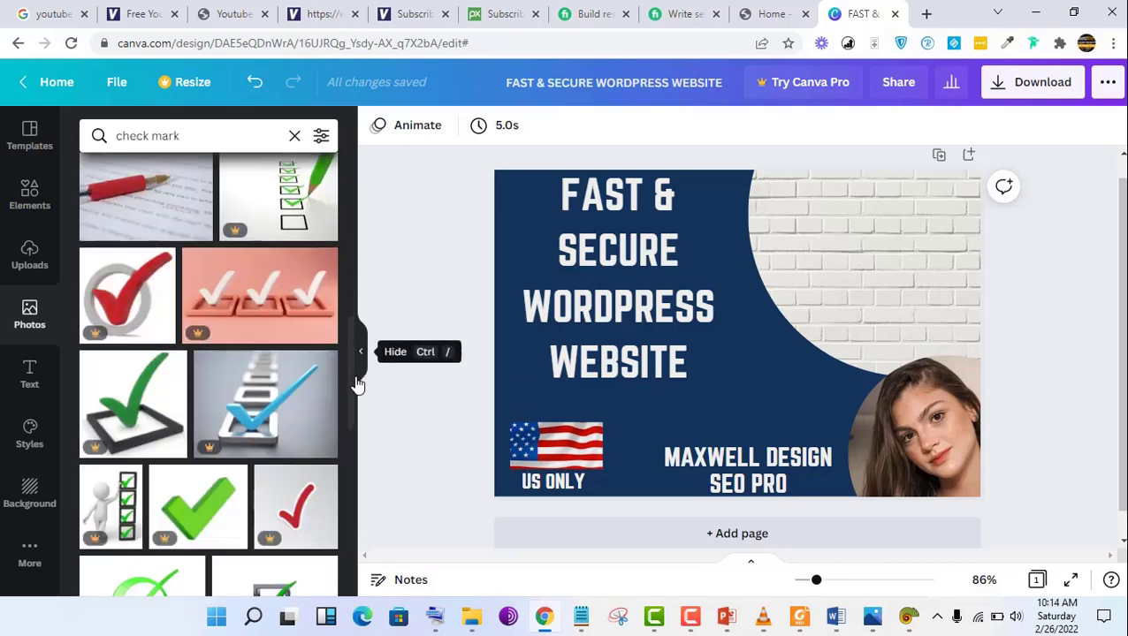
pyautogui.scroll(-4, 355, 406)
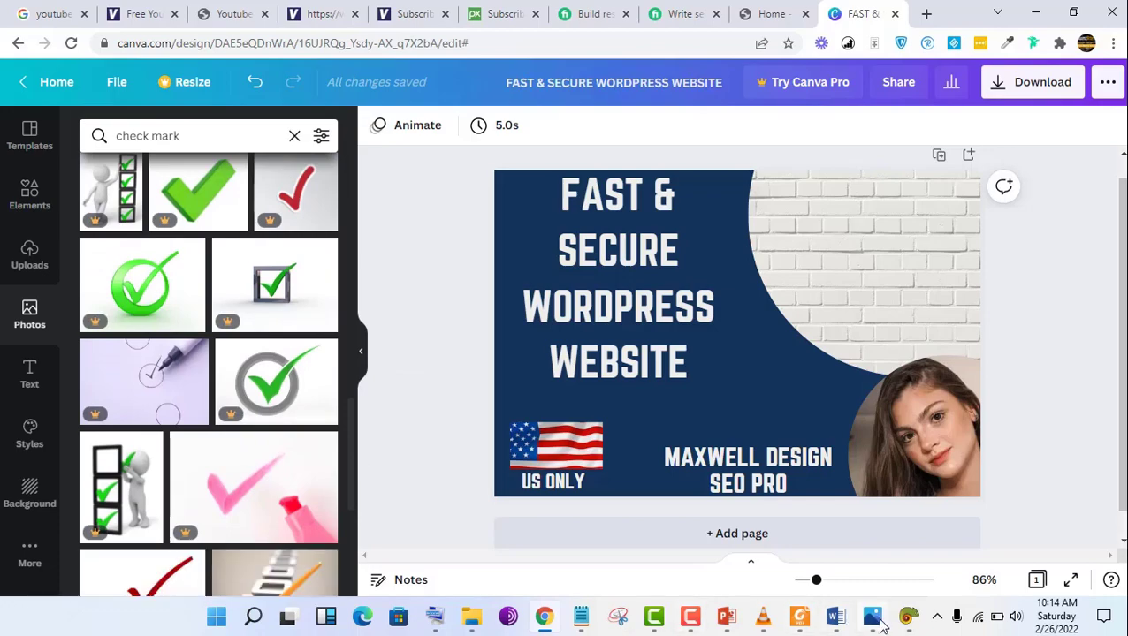
pyautogui.click(876, 617)
pyautogui.click(876, 616)
pyautogui.scroll(-5, 351, 424)
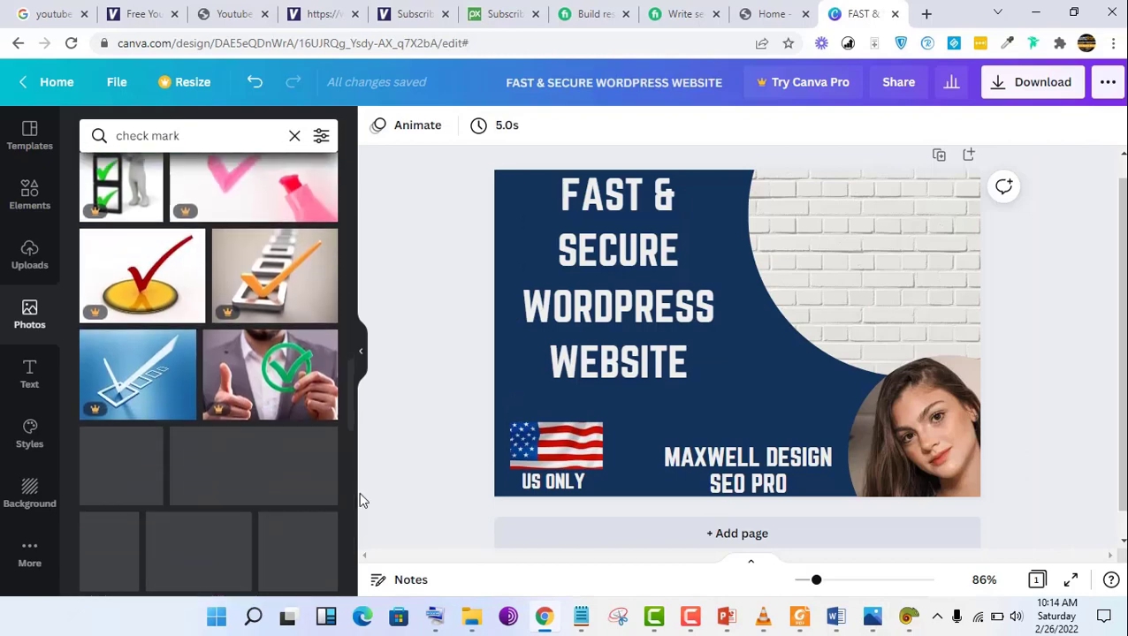
pyautogui.moveTo(351, 437); pyautogui.dragTo(358, 509)
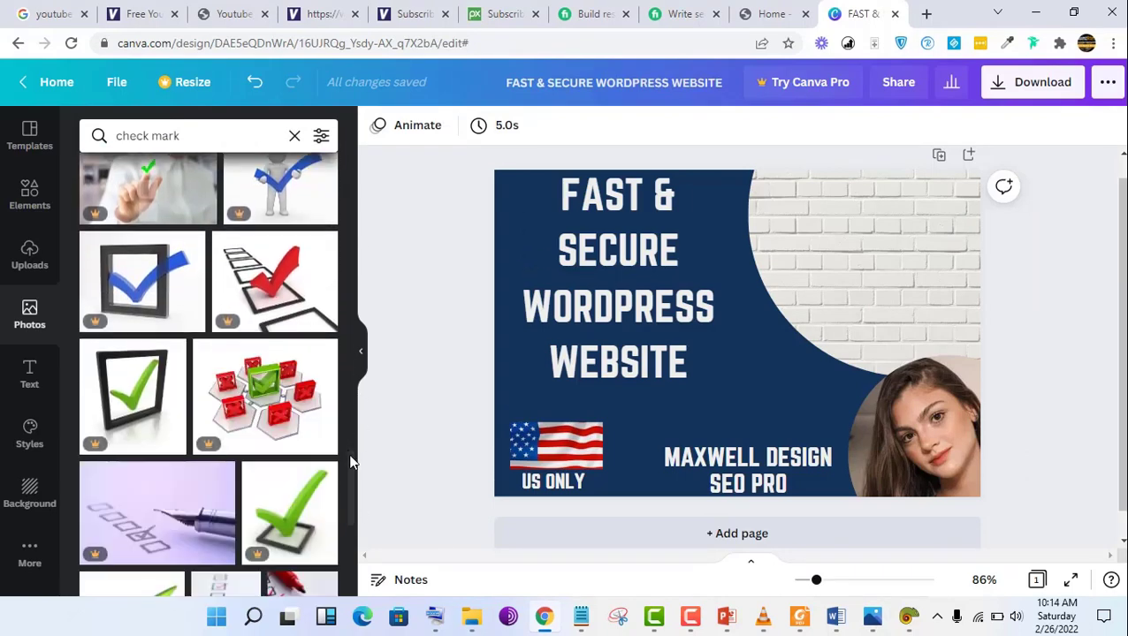
pyautogui.moveTo(353, 468); pyautogui.dragTo(353, 223)
pyautogui.scroll(-2, 351, 222)
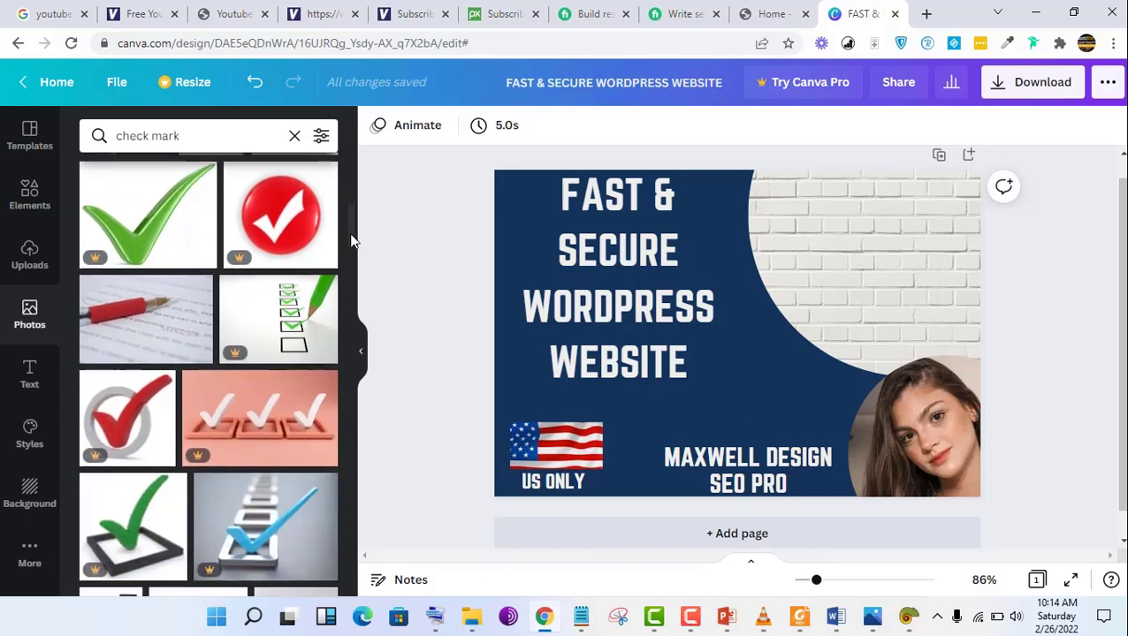
pyautogui.moveTo(351, 236); pyautogui.dragTo(356, 270)
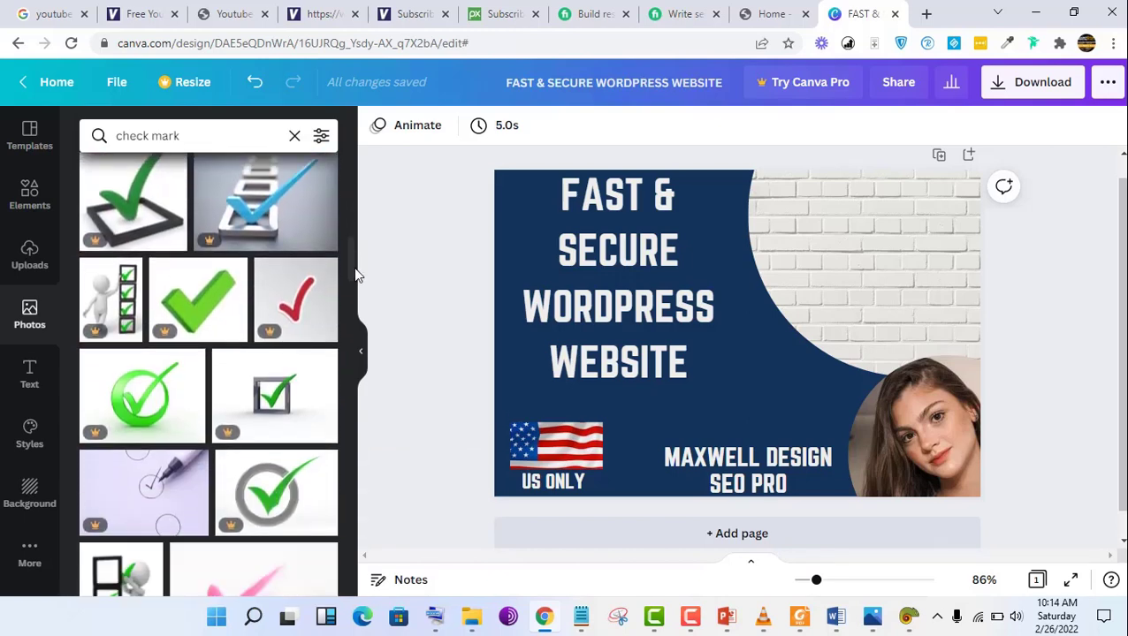
pyautogui.moveTo(351, 259); pyautogui.dragTo(352, 368)
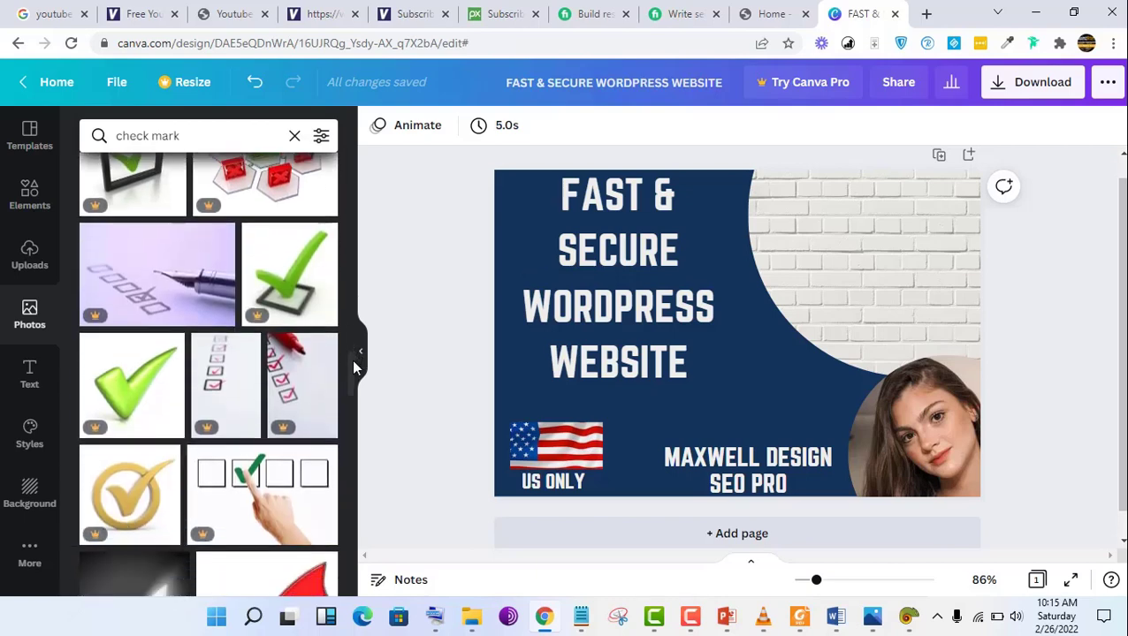
# Step: Search the photo library for "checkmark" and browse the results for a tick resembling the one in the reference image
pyautogui.click(155, 136)
pyautogui.press('BackSpace')
pyautogui.press('Return')
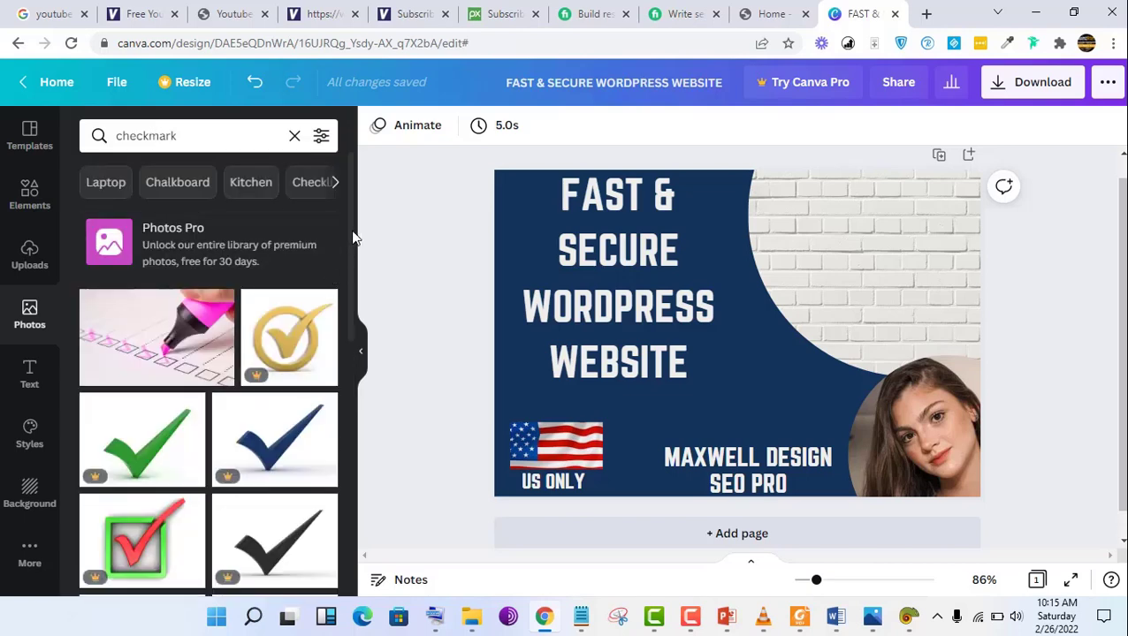
pyautogui.moveTo(353, 237); pyautogui.dragTo(366, 471)
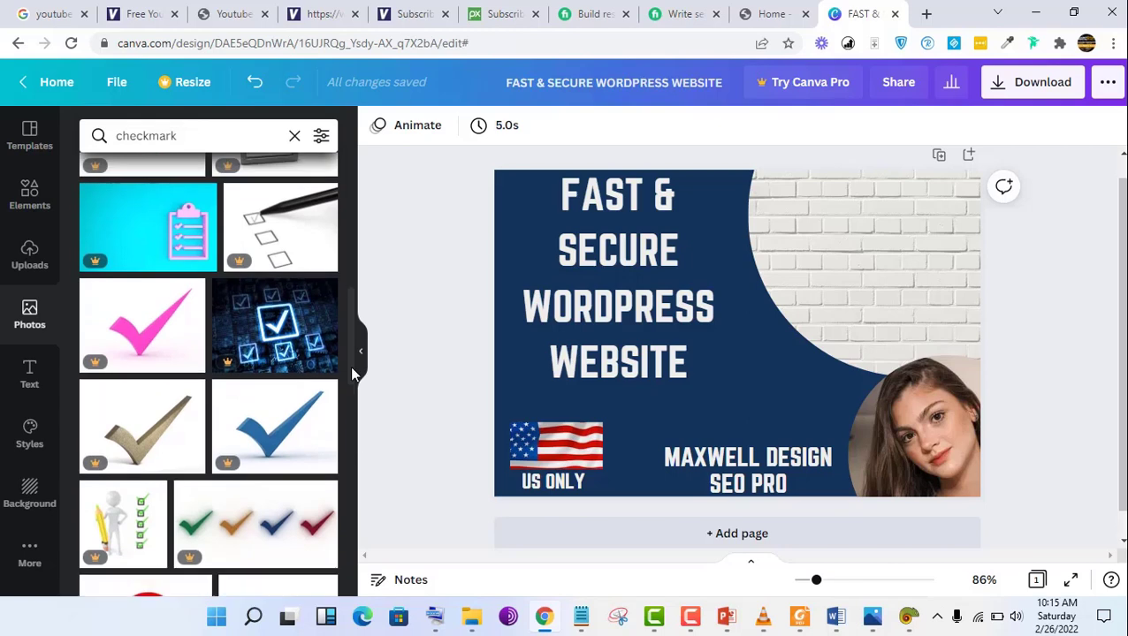
pyautogui.moveTo(352, 373); pyautogui.dragTo(355, 449)
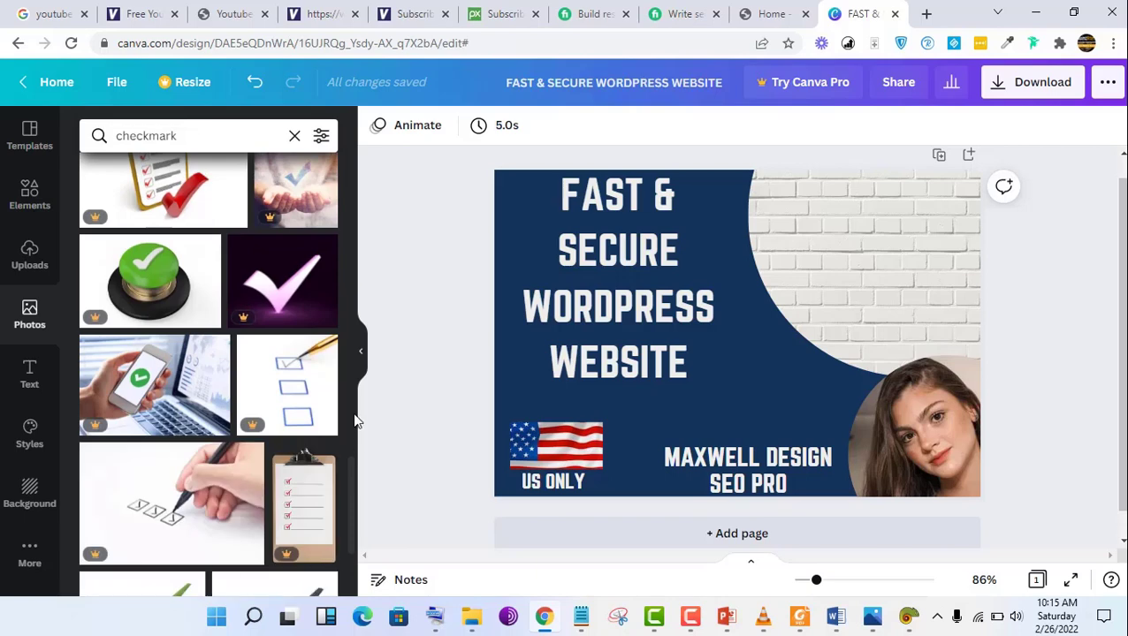
pyautogui.scroll(-3, 351, 474)
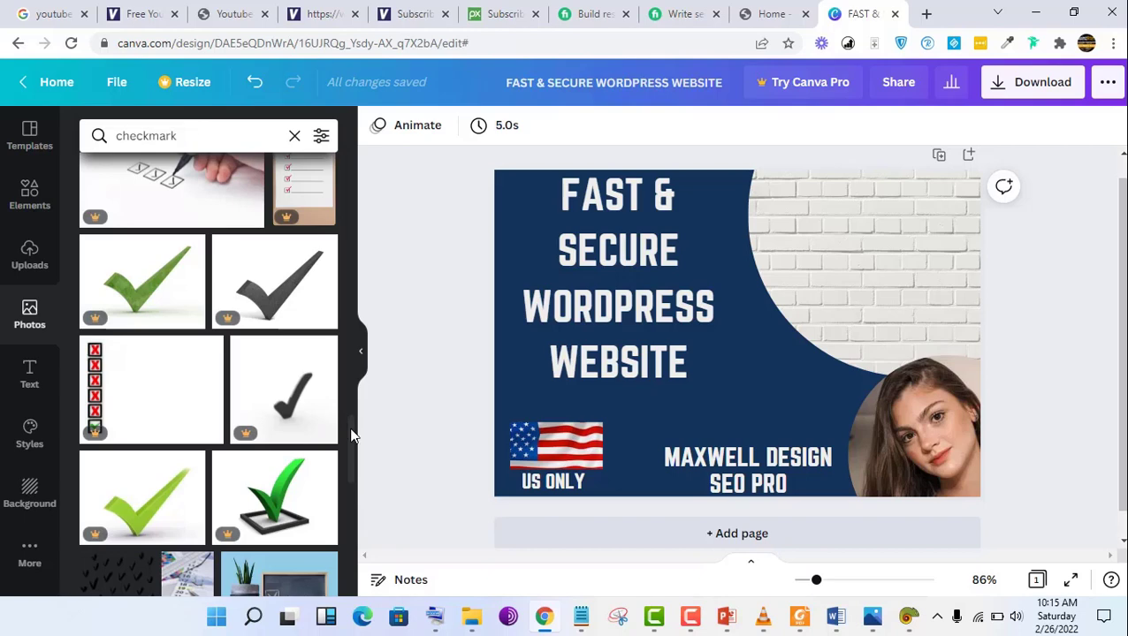
pyautogui.scroll(-3, 351, 434)
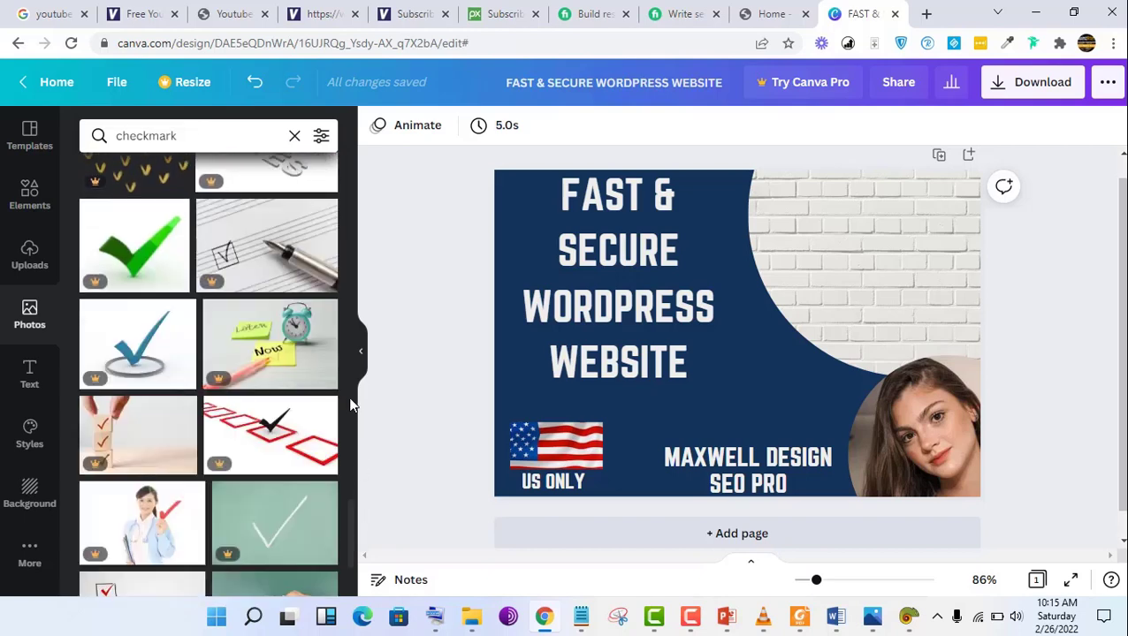
pyautogui.scroll(-5, 350, 520)
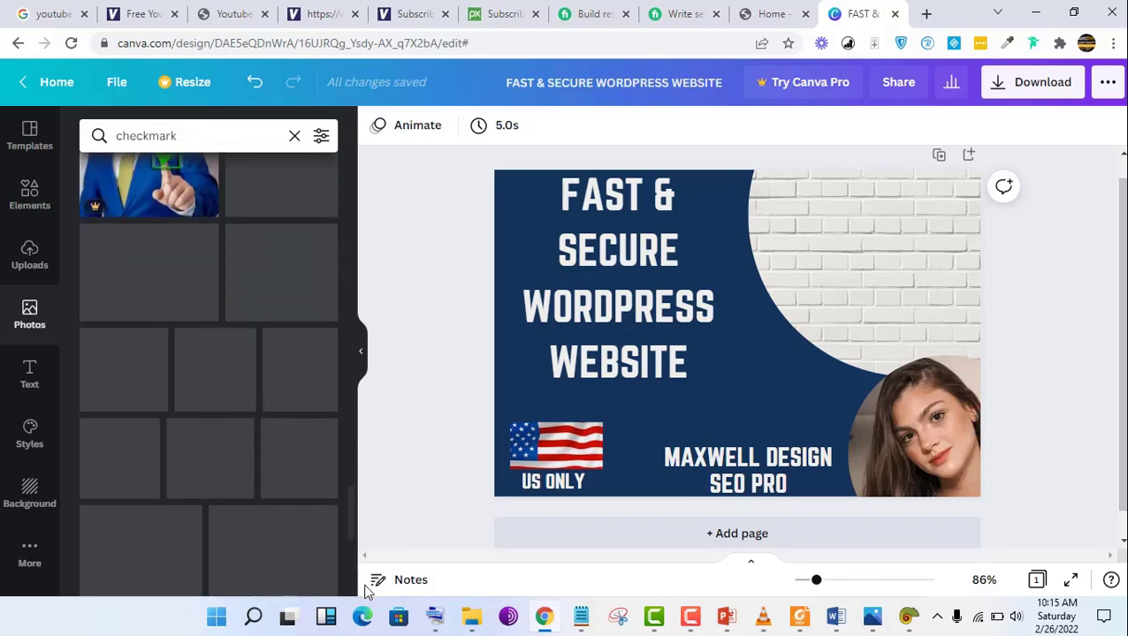
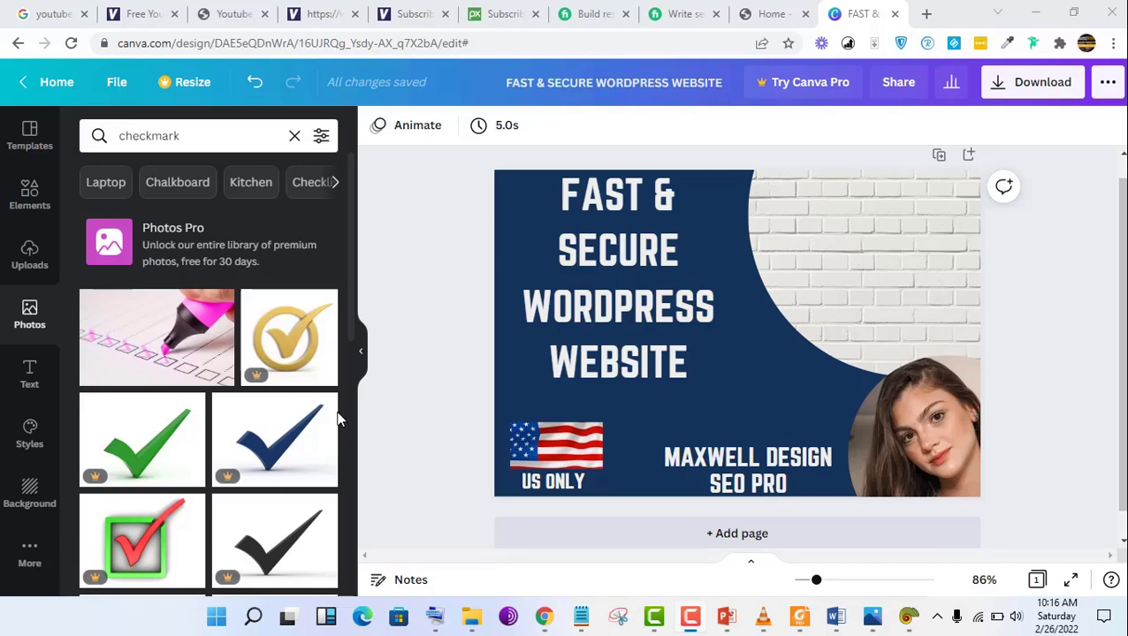
# Step: Insert the photo of the gold circled tick and shrink it to a small square over the brick wall
pyautogui.click(294, 357)
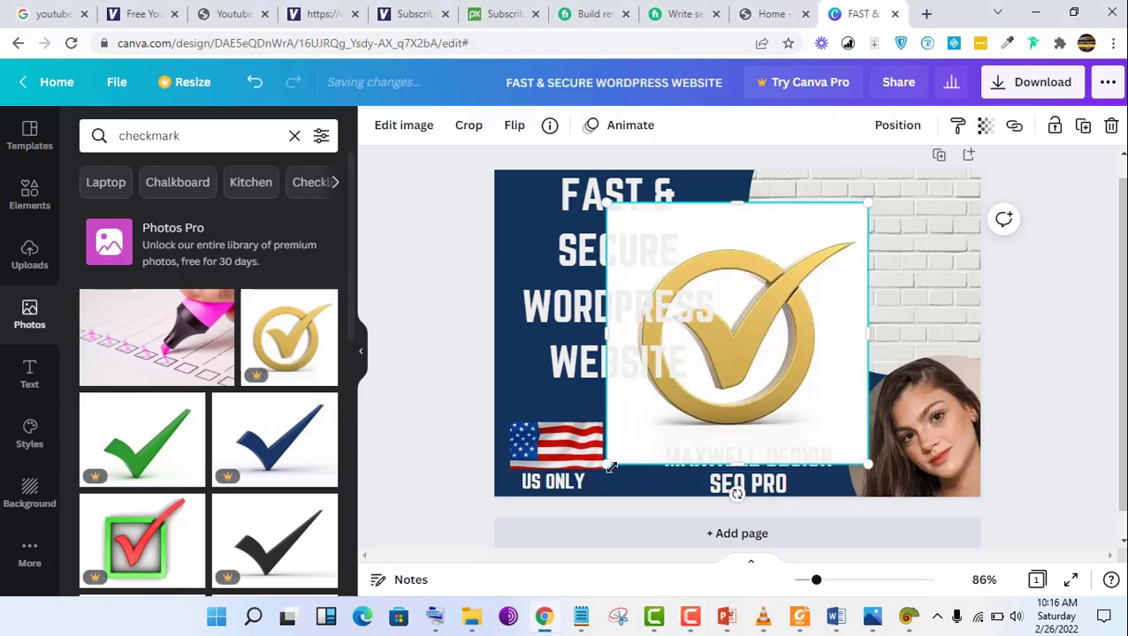
pyautogui.moveTo(610, 467); pyautogui.dragTo(778, 266)
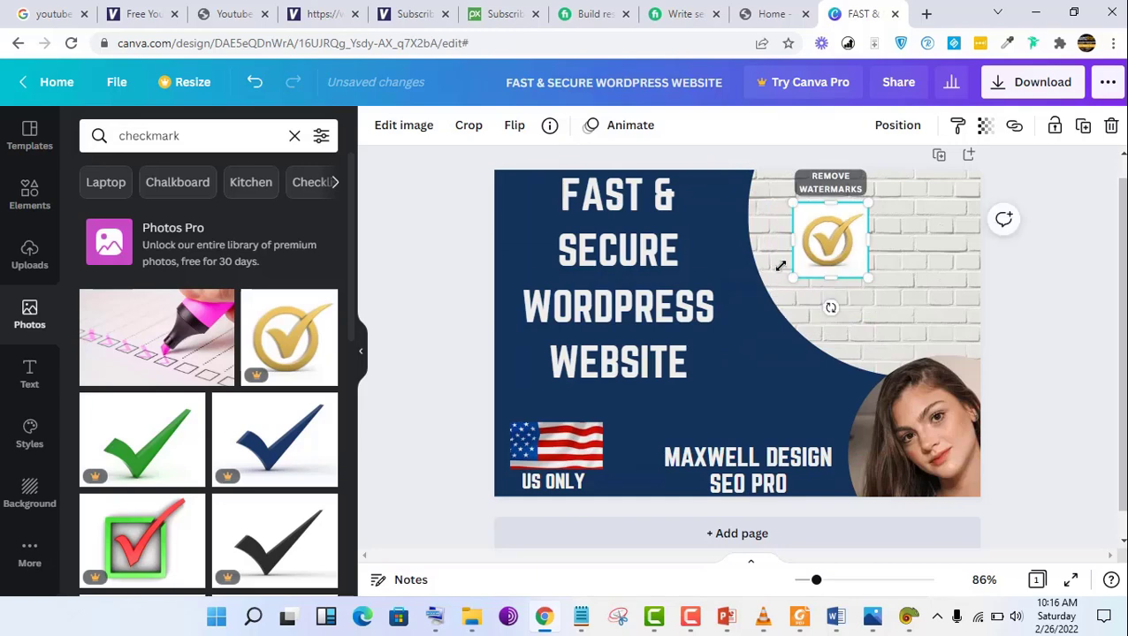
# Step: Try to move the small gold tick closer to the curved edge of the brick wall, undoing each move that fills the frame
pyautogui.moveTo(857, 269); pyautogui.dragTo(786, 199)
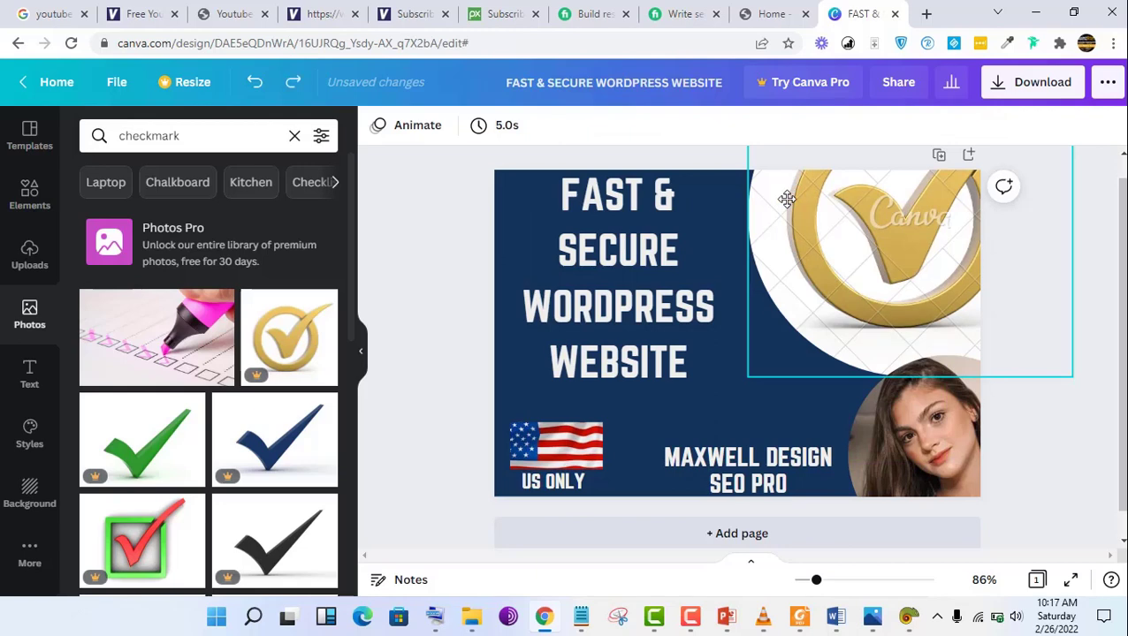
pyautogui.hotkey('ctrl', 'z')
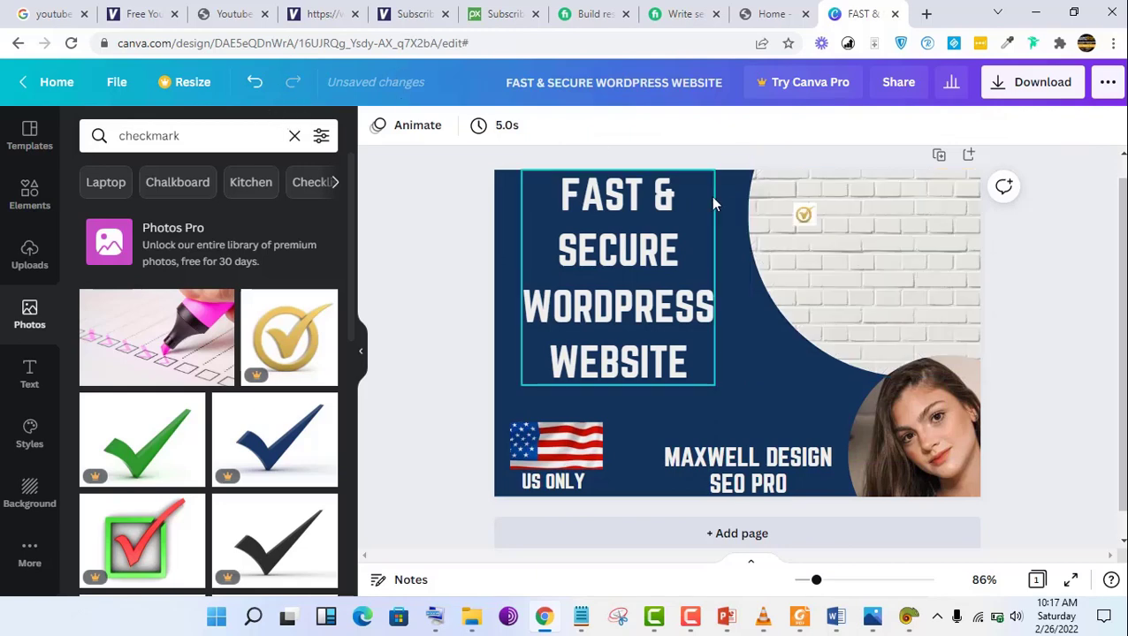
pyautogui.moveTo(802, 214); pyautogui.dragTo(785, 204)
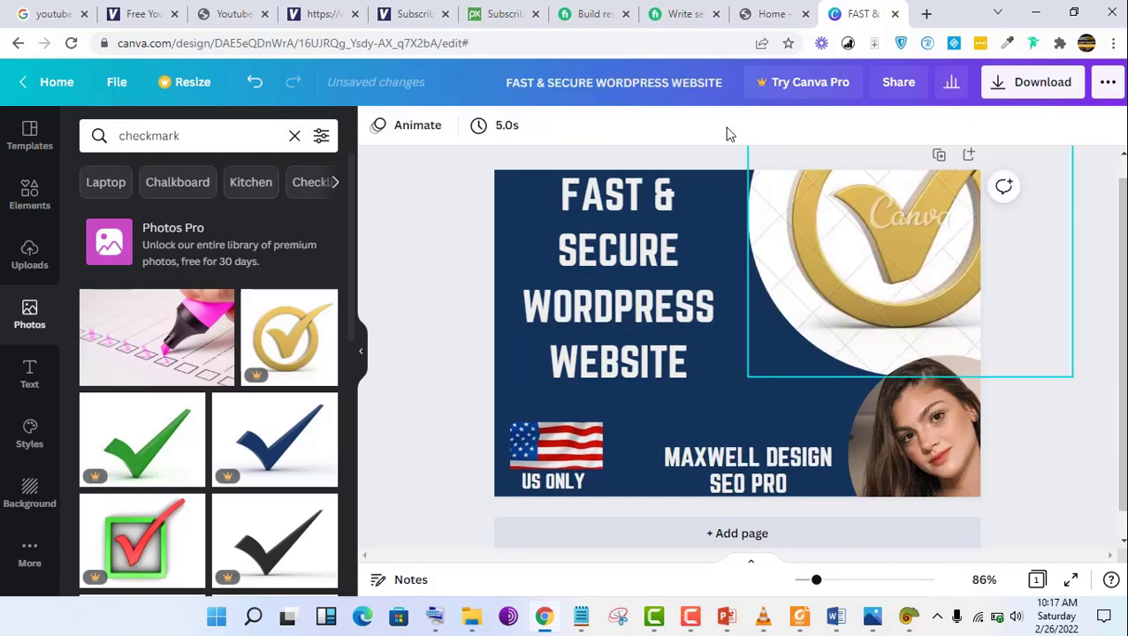
pyautogui.click(254, 88)
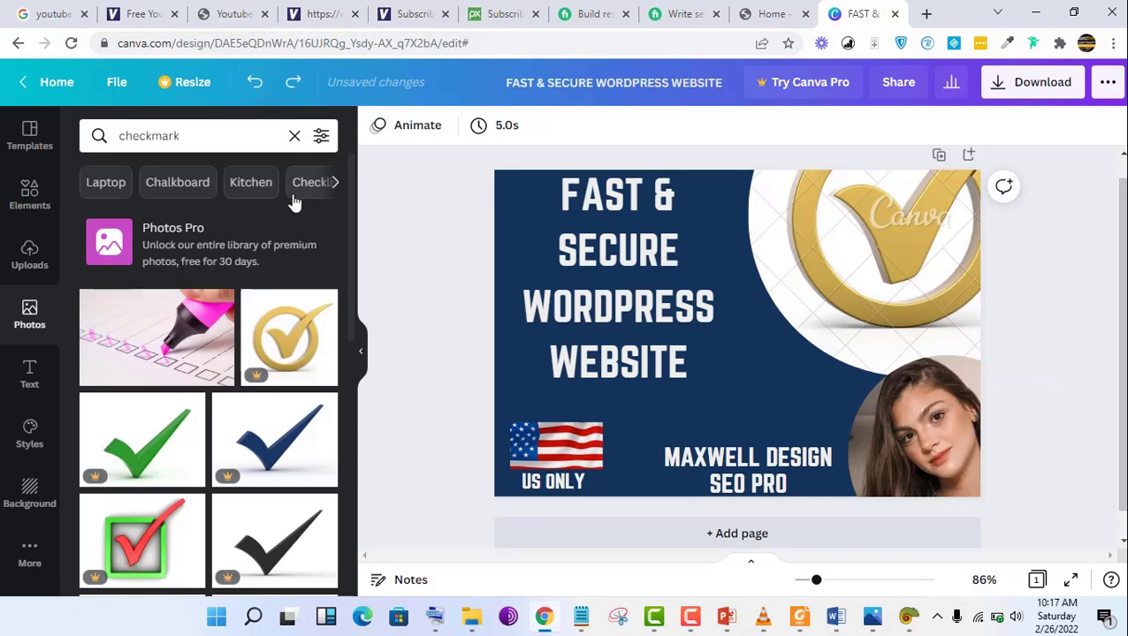
pyautogui.click(254, 88)
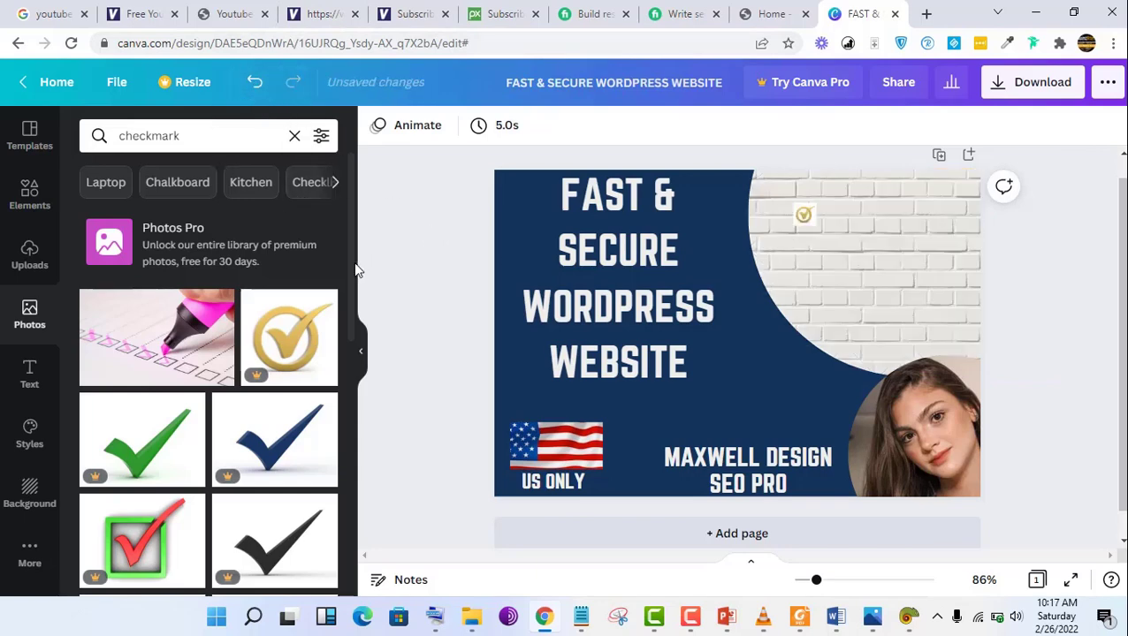
# Step: Look through more tick photos and check the first feature line's wording in the reference image
pyautogui.moveTo(351, 263); pyautogui.dragTo(360, 503)
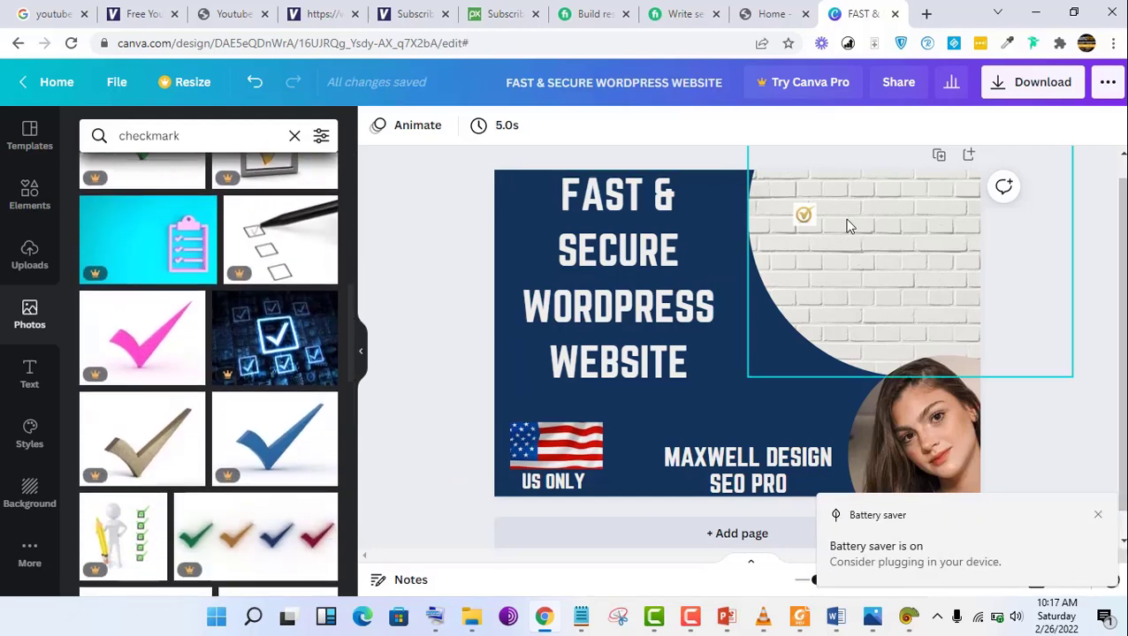
pyautogui.click(872, 617)
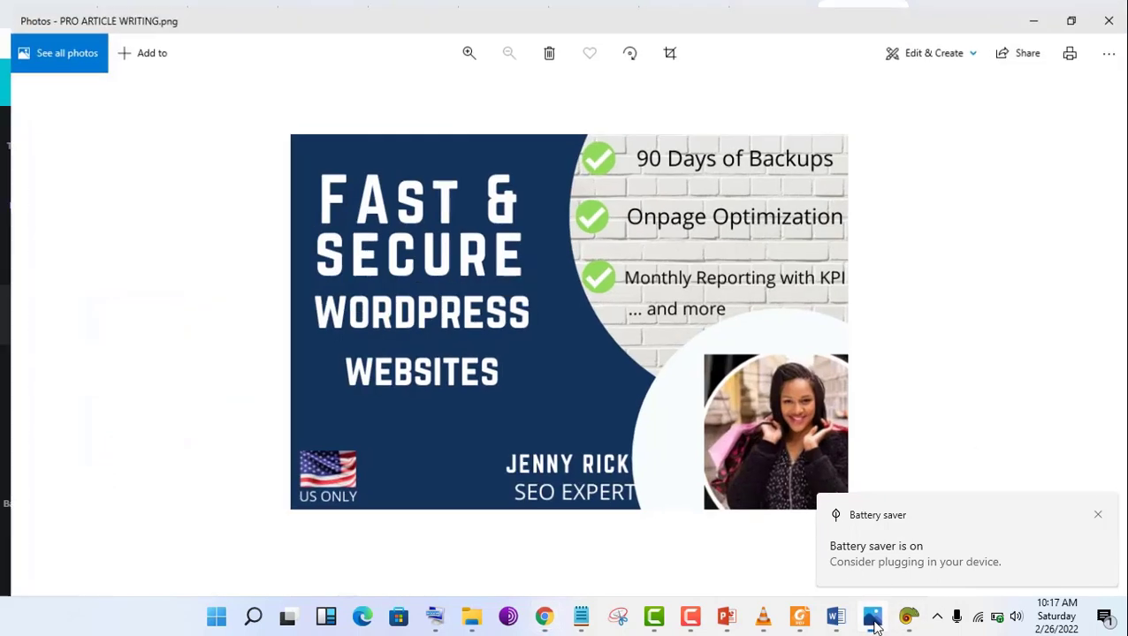
pyautogui.click(872, 617)
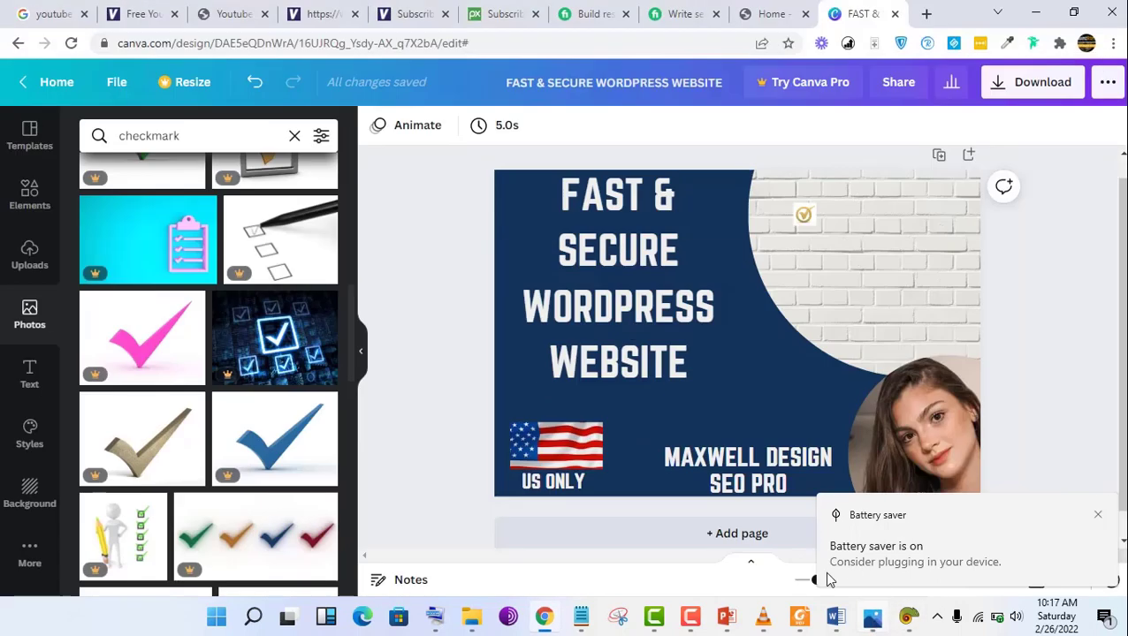
# Step: Add a subheading reading "90 Days Backups", checking its wording against the reference image
pyautogui.click(30, 373)
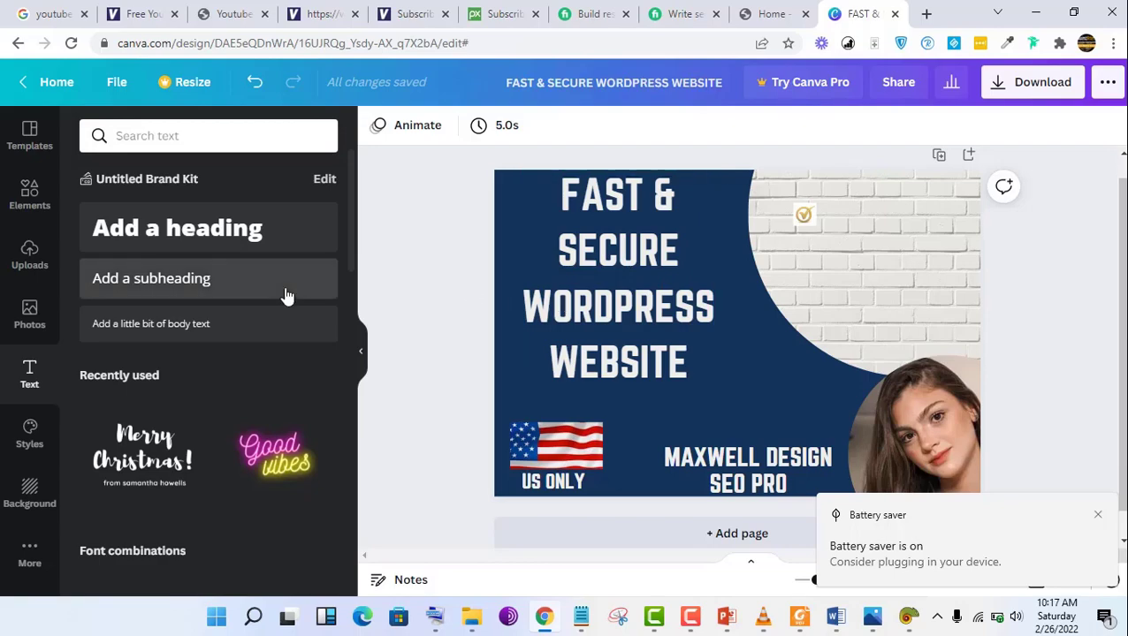
pyautogui.click(213, 279)
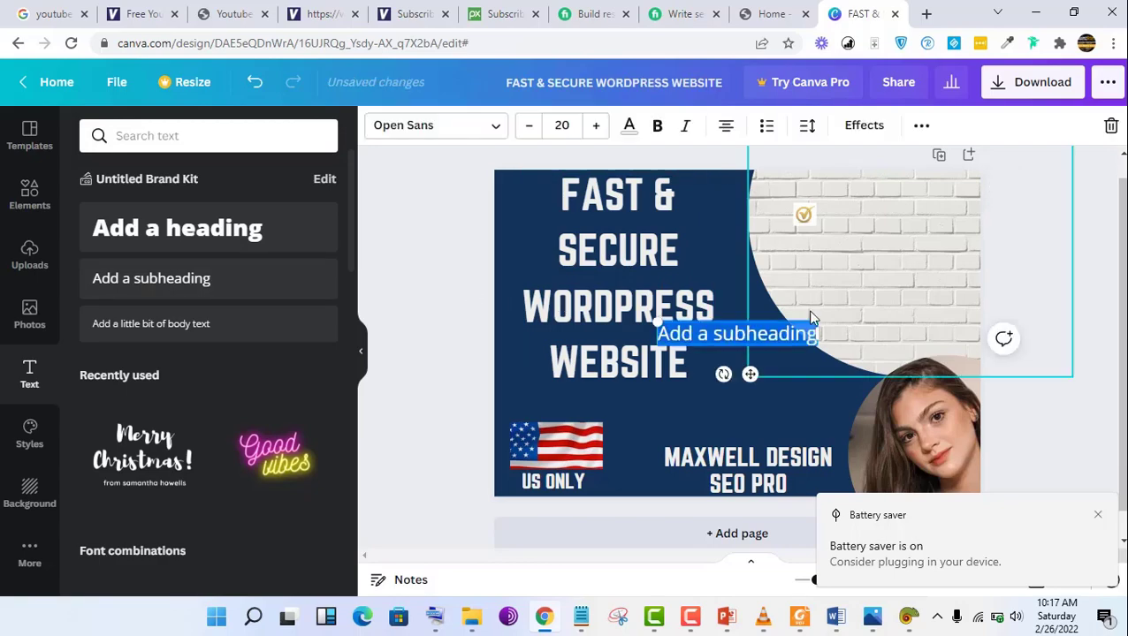
pyautogui.click(873, 617)
pyautogui.click(875, 621)
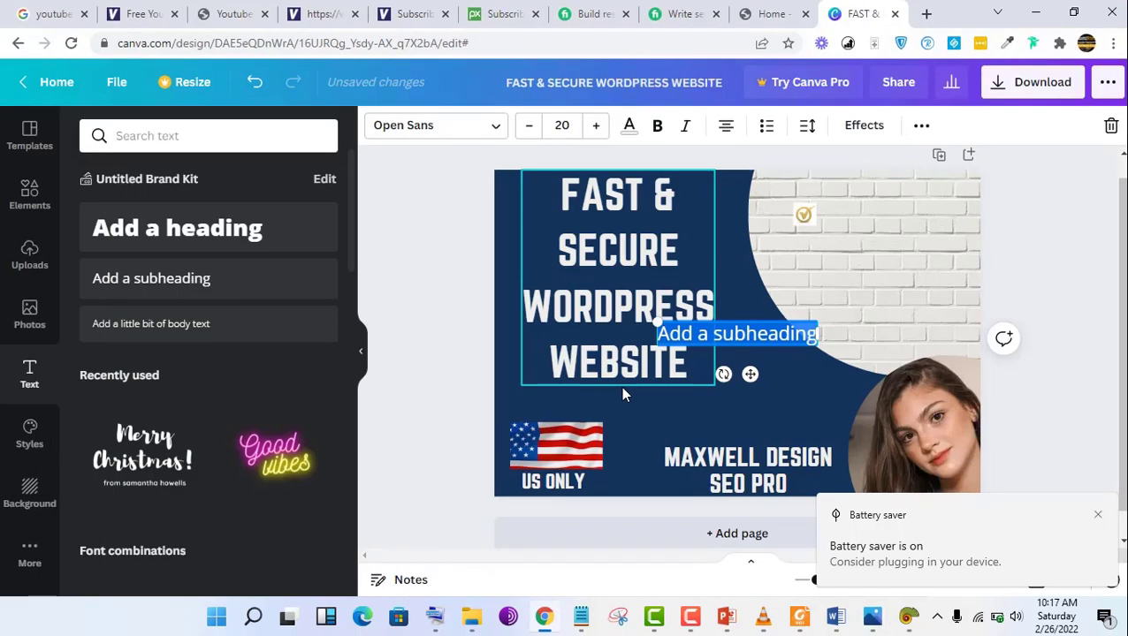
pyautogui.write('90')
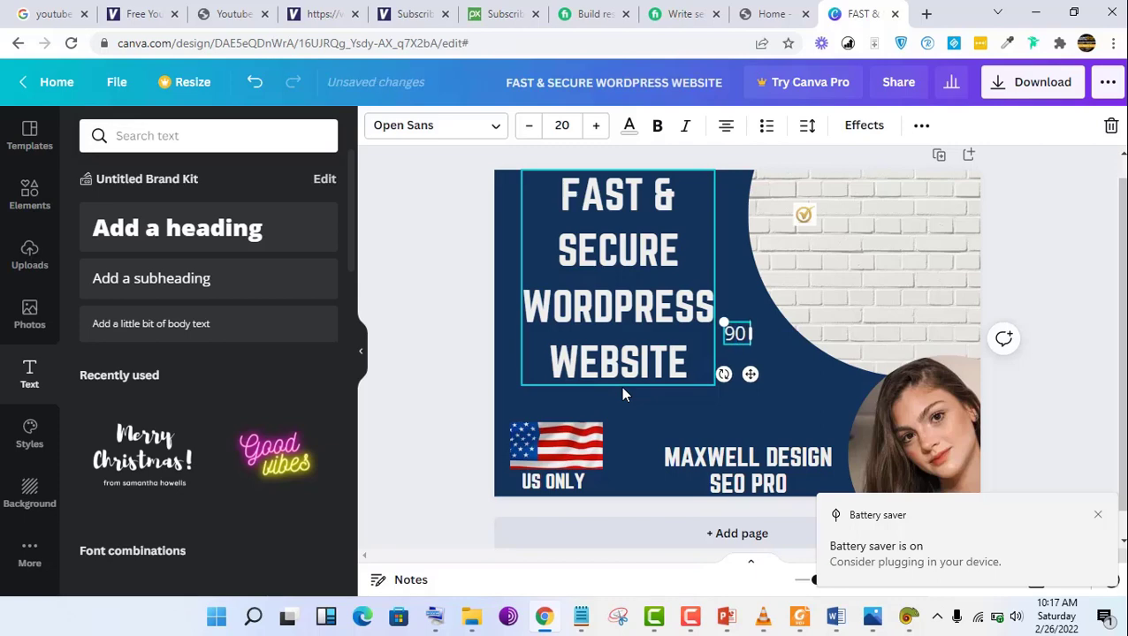
pyautogui.write(' Day')
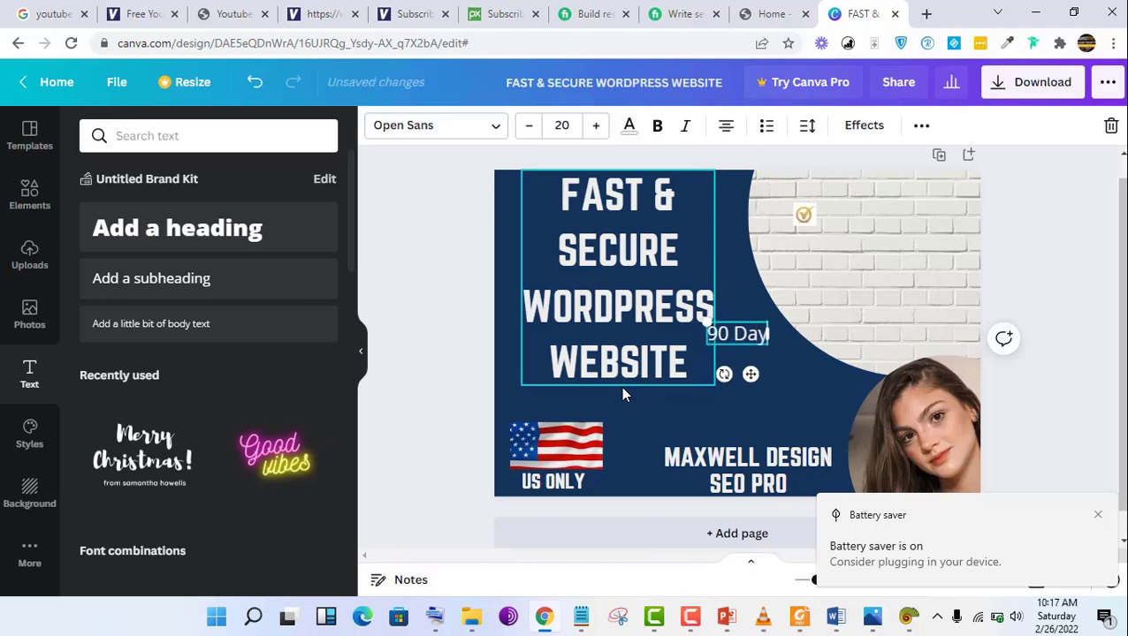
pyautogui.write('s B')
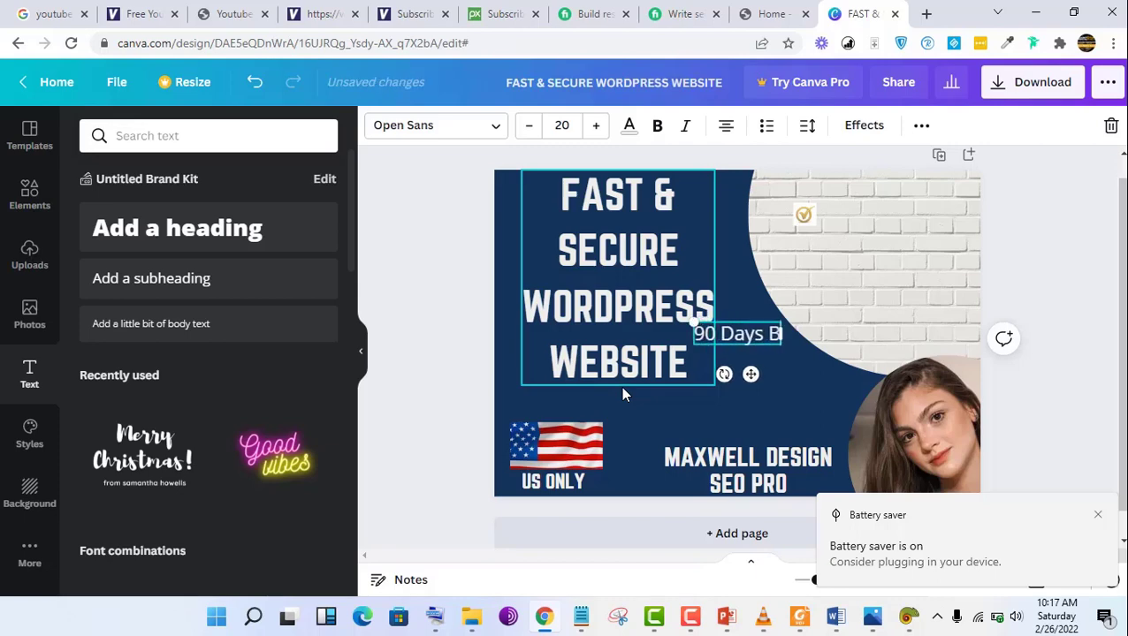
pyautogui.write('acku')
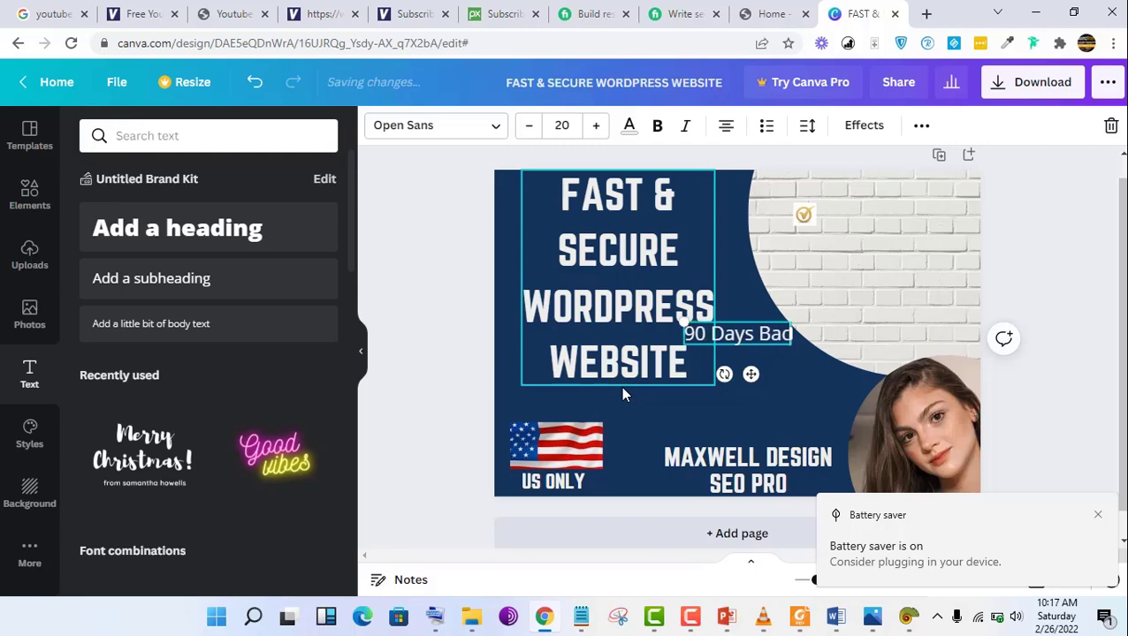
pyautogui.write('p')
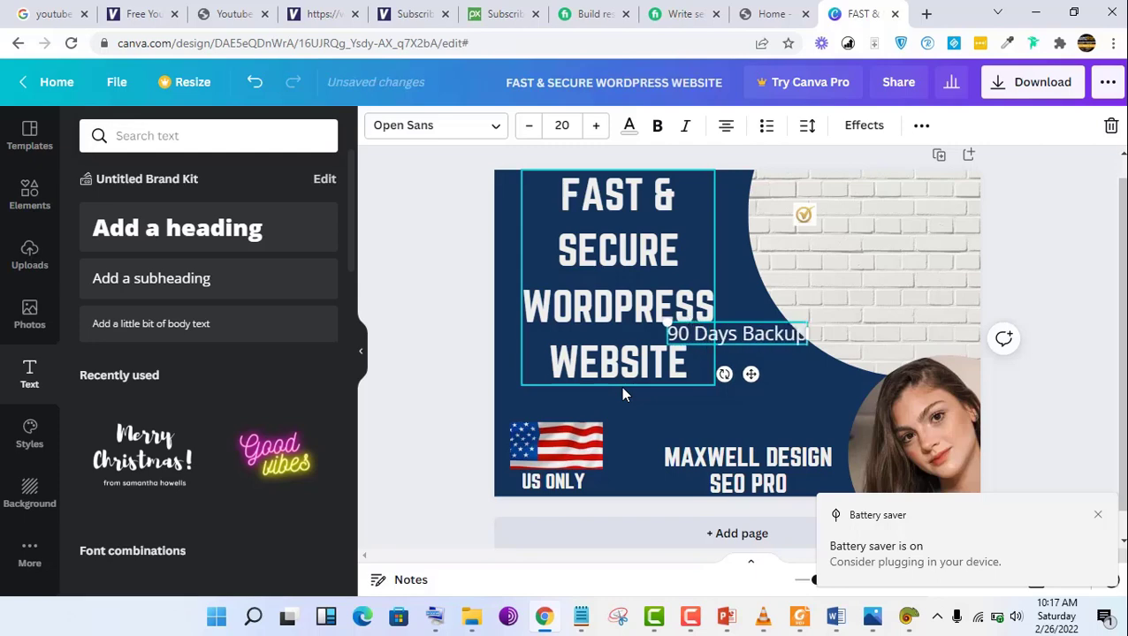
pyautogui.click(880, 622)
pyautogui.click(880, 623)
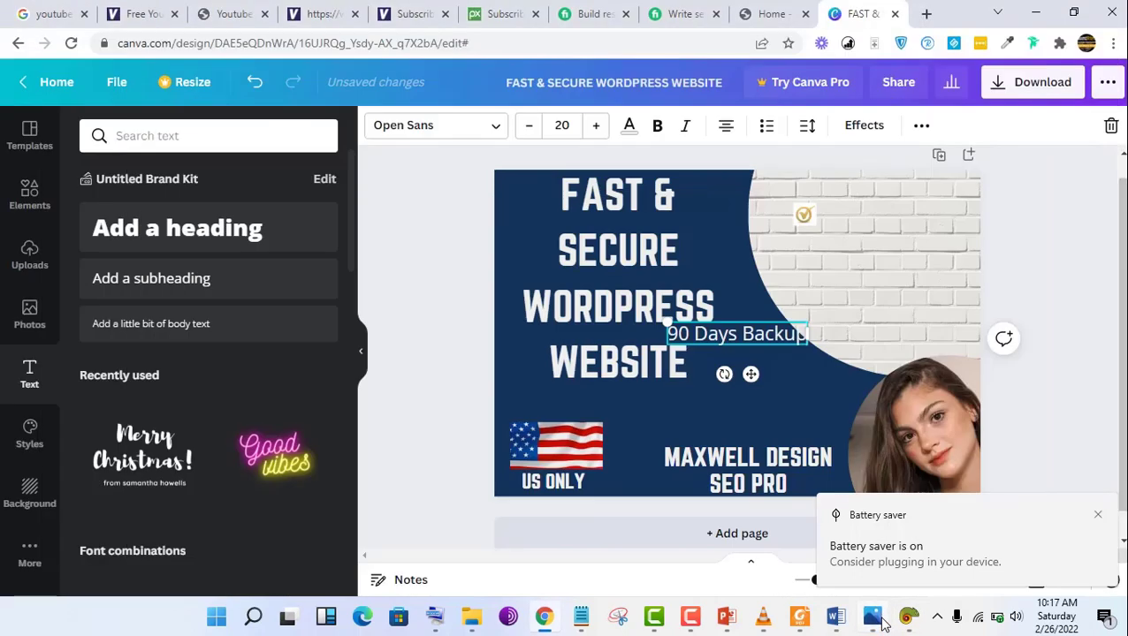
pyautogui.write('s')
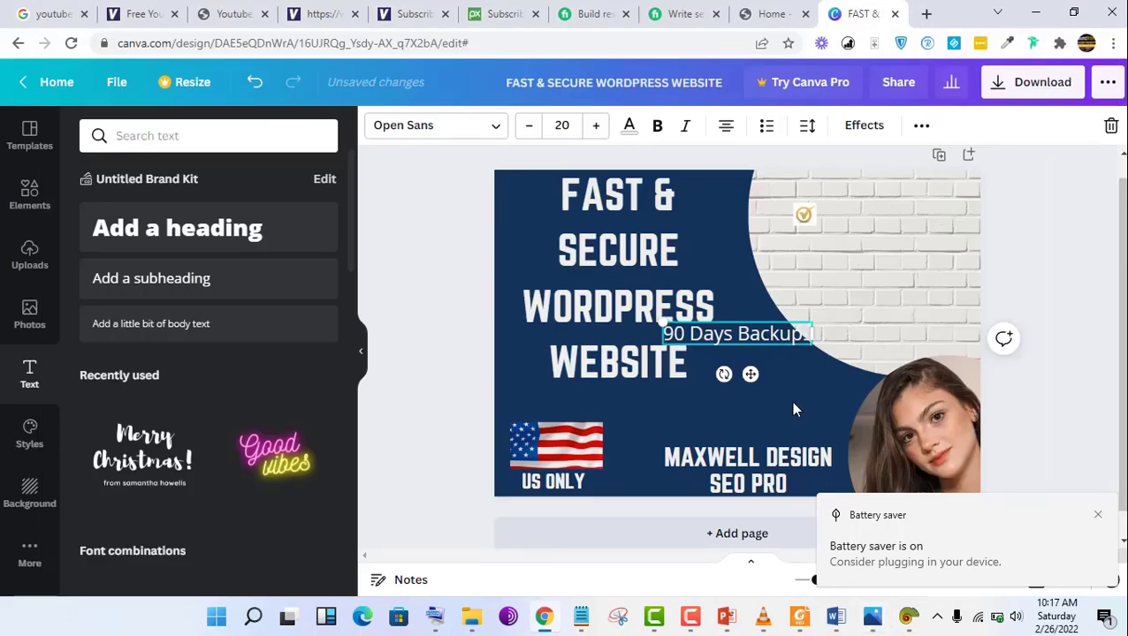
# Step: Place the "90 Days Backups" text beside the gold tick on the brick wall and color it near-black, #090909
pyautogui.moveTo(751, 375); pyautogui.dragTo(921, 256)
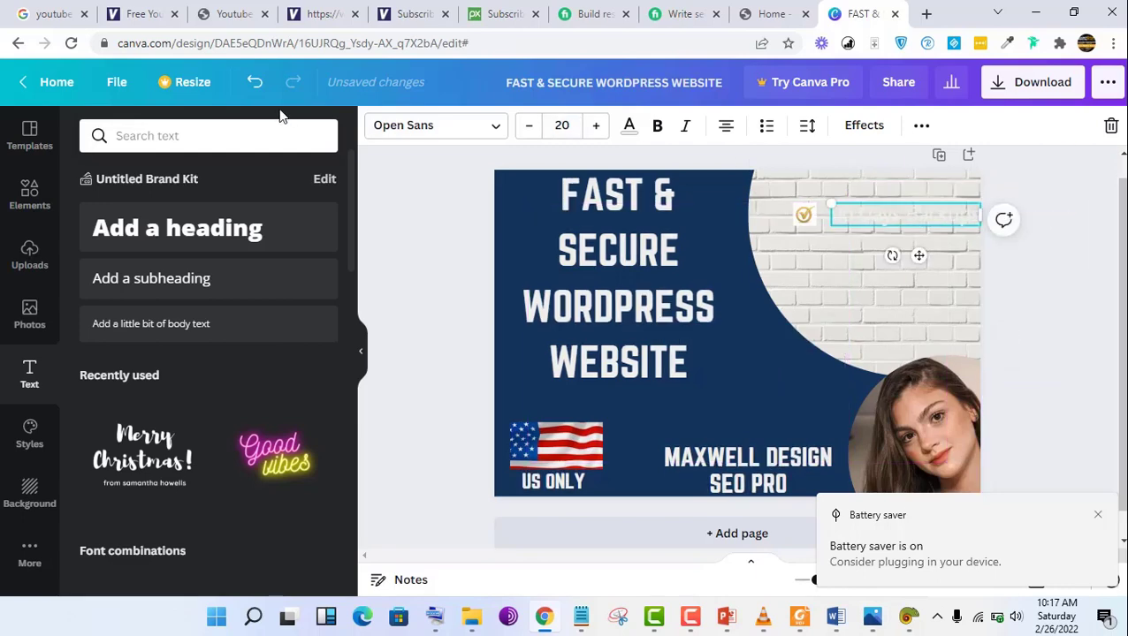
pyautogui.click(658, 141)
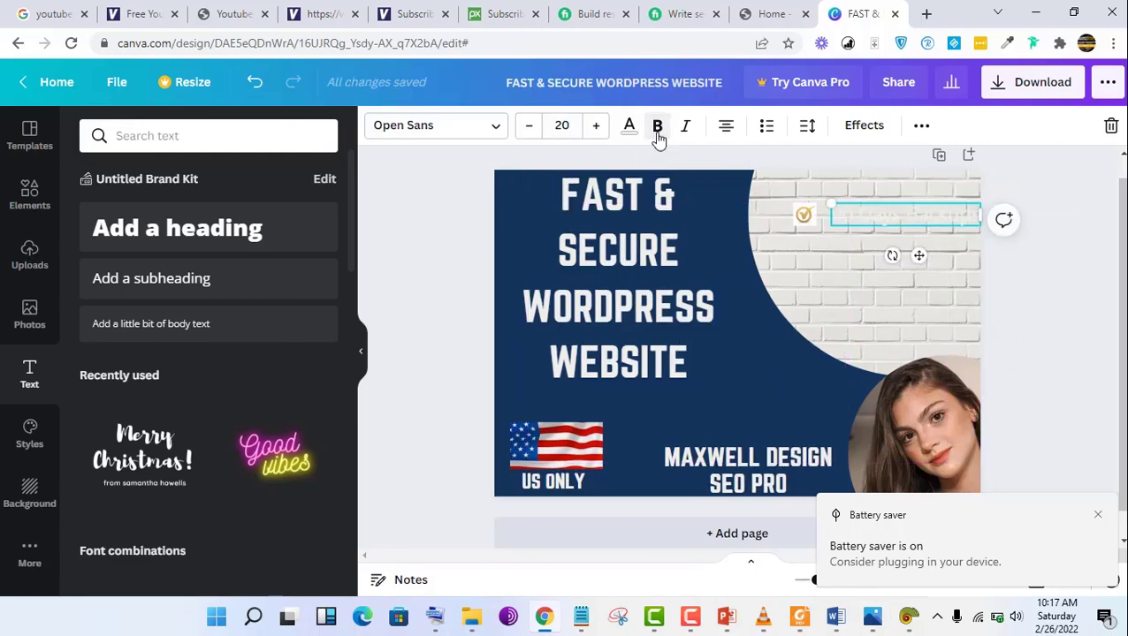
pyautogui.click(630, 131)
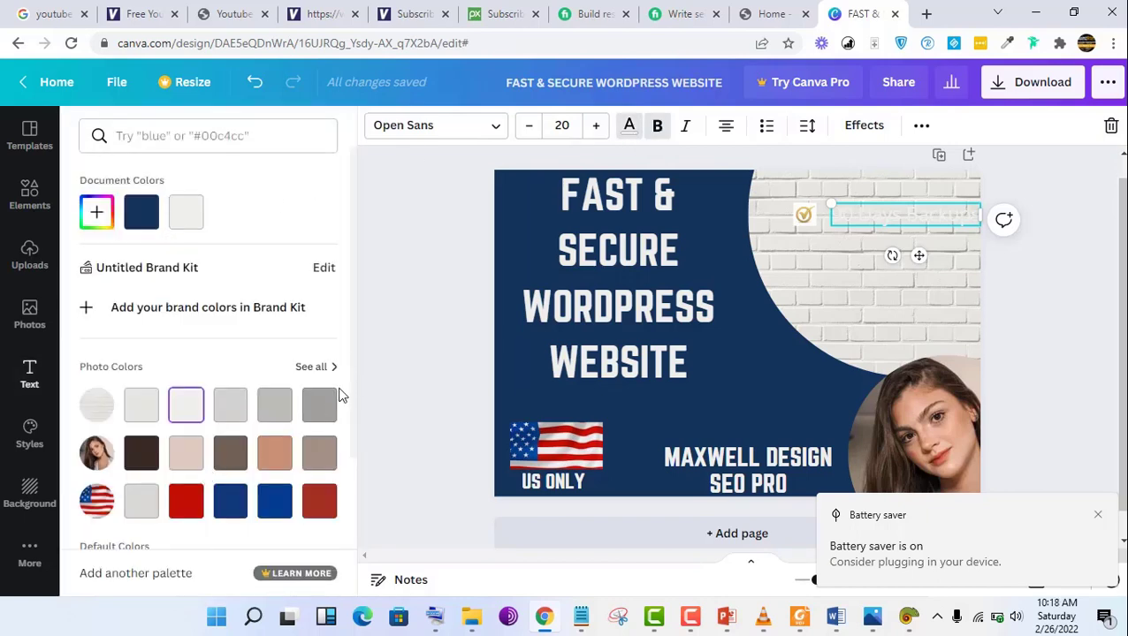
pyautogui.click(96, 213)
pyautogui.click(98, 338)
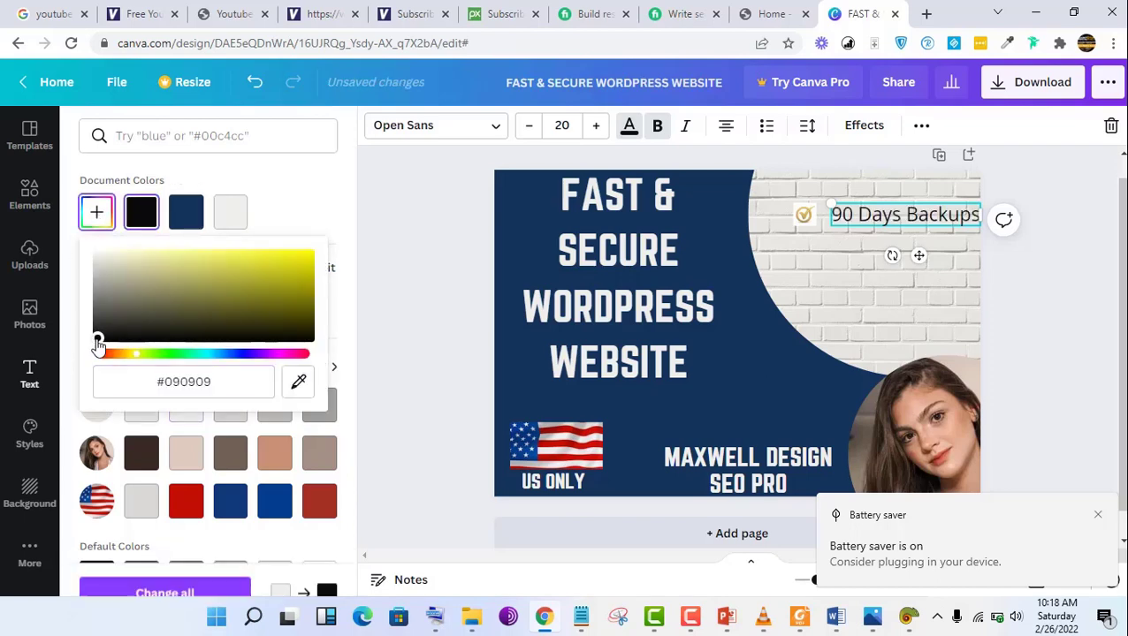
# Step: Make the entire "90 Days Backups" line bold
pyautogui.click(658, 131)
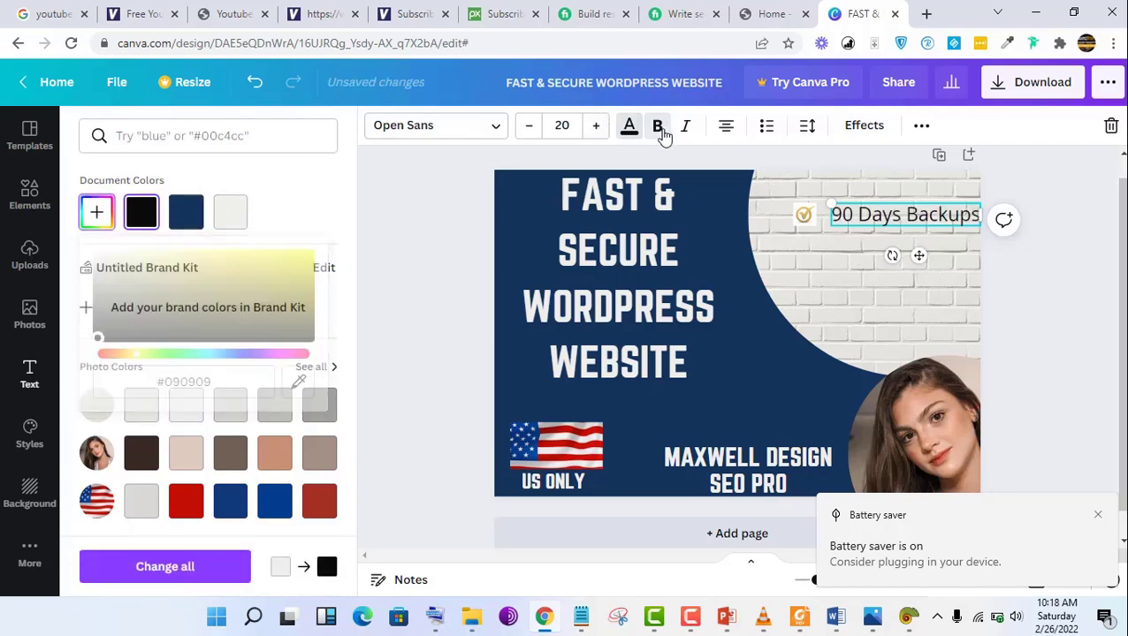
pyautogui.doubleClick(871, 220)
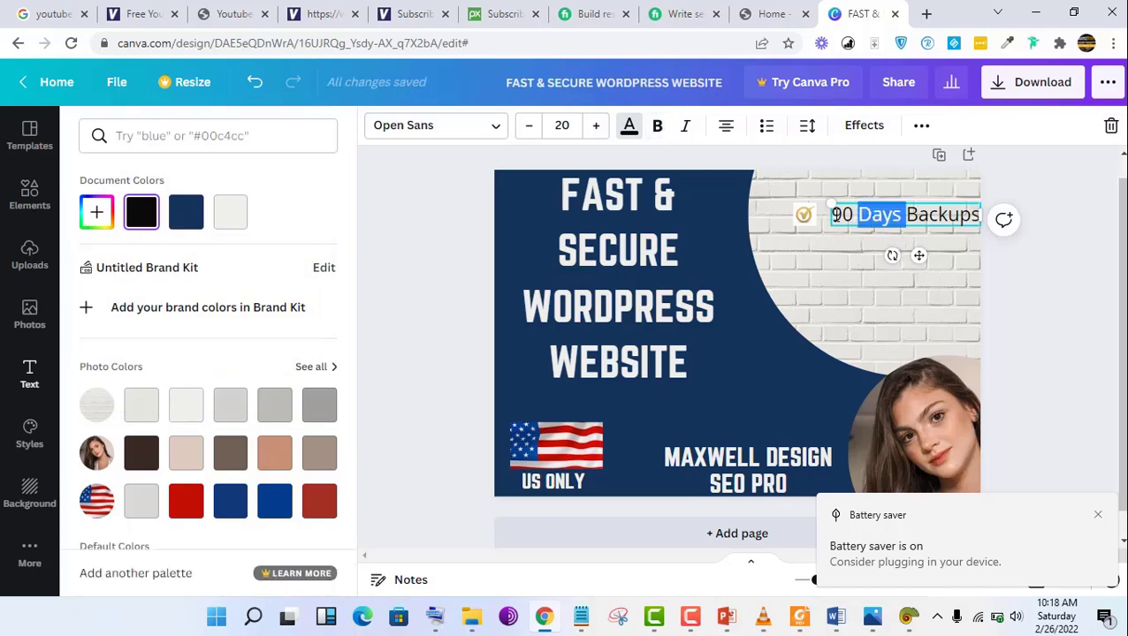
pyautogui.moveTo(831, 215); pyautogui.dragTo(981, 215)
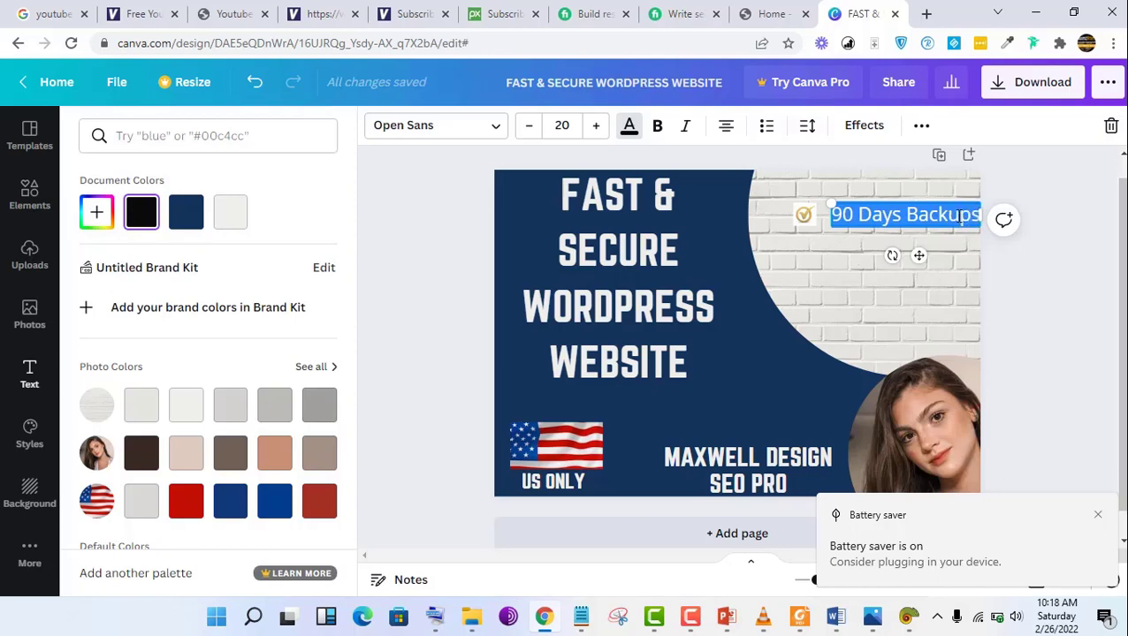
pyautogui.click(657, 125)
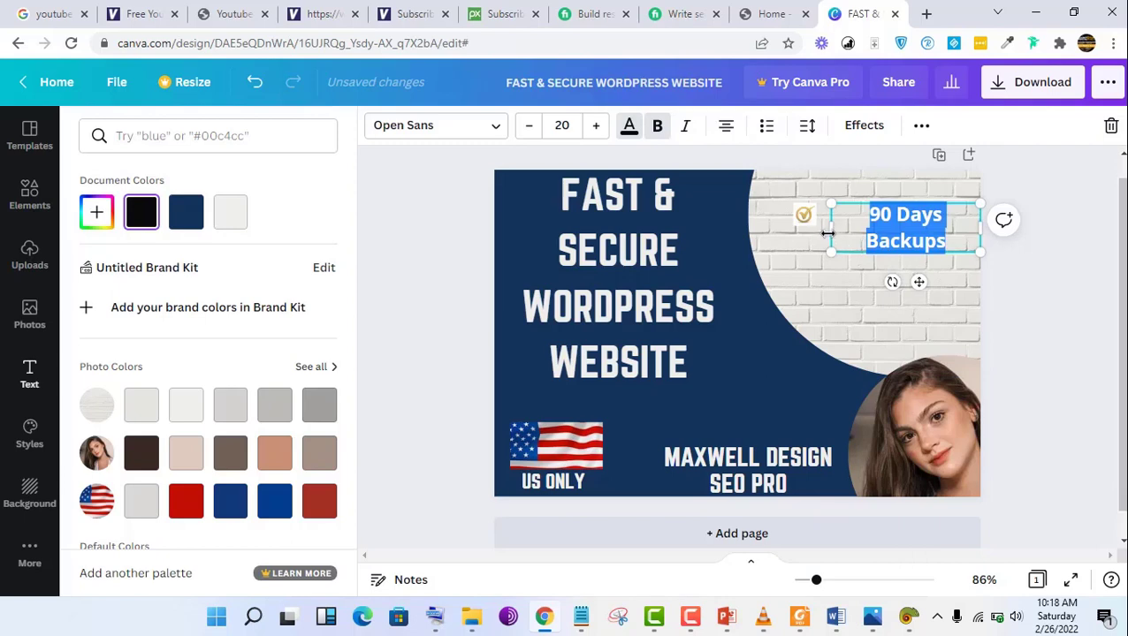
# Step: Widen the "90 Days Backups" text to fit one line, and move it and the gold tick up to the brick wall's top edge
pyautogui.moveTo(822, 232); pyautogui.dragTo(811, 232)
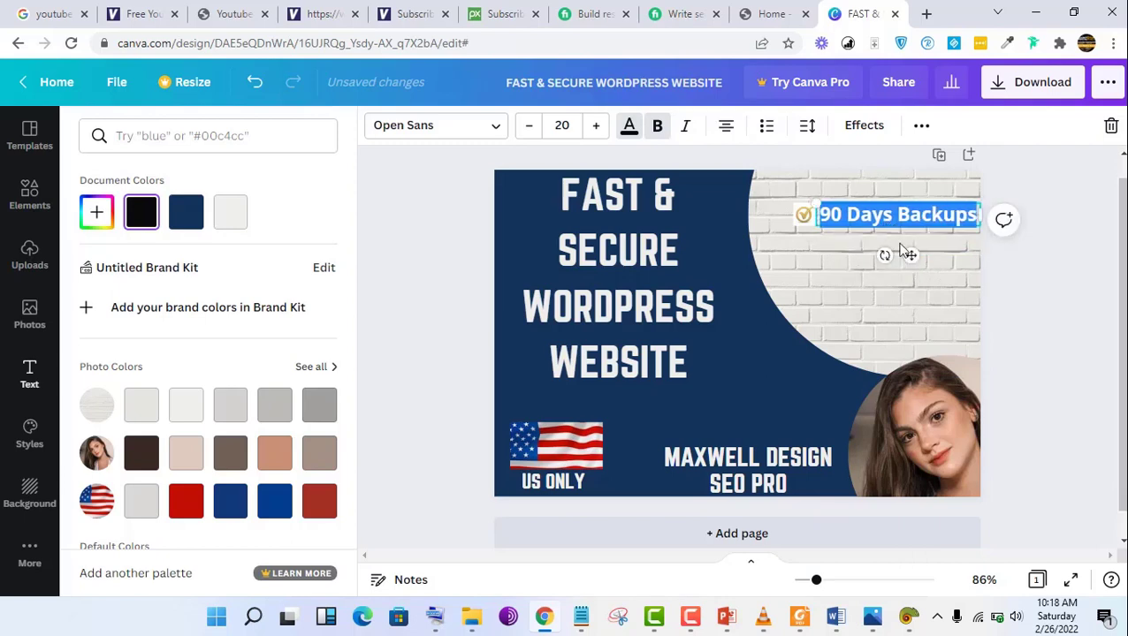
pyautogui.moveTo(908, 254); pyautogui.dragTo(902, 231)
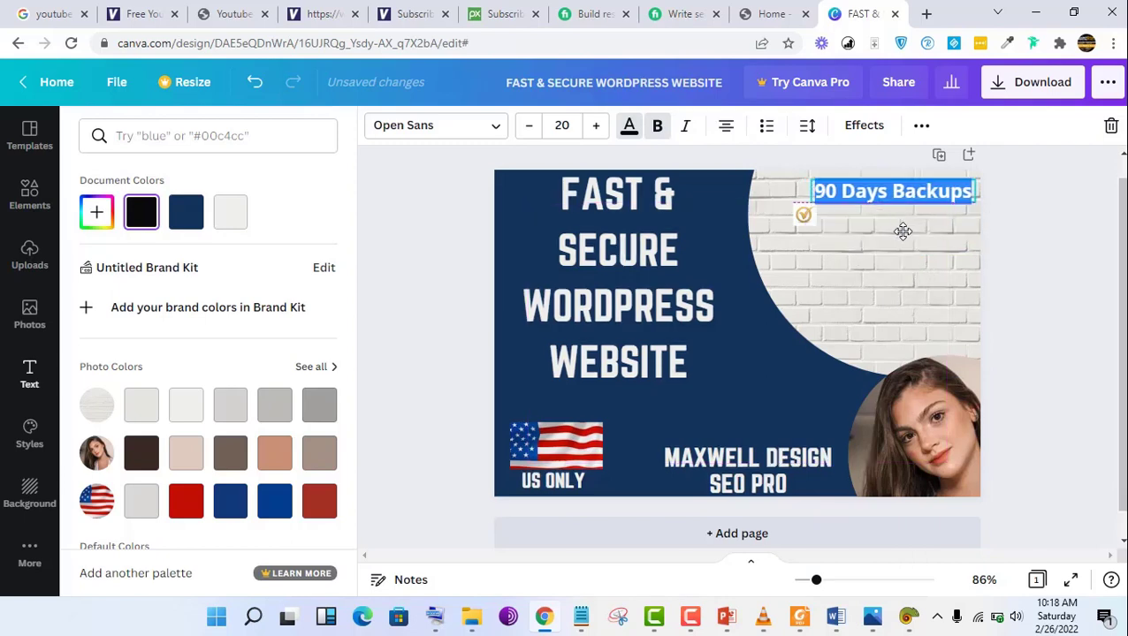
pyautogui.click(800, 215)
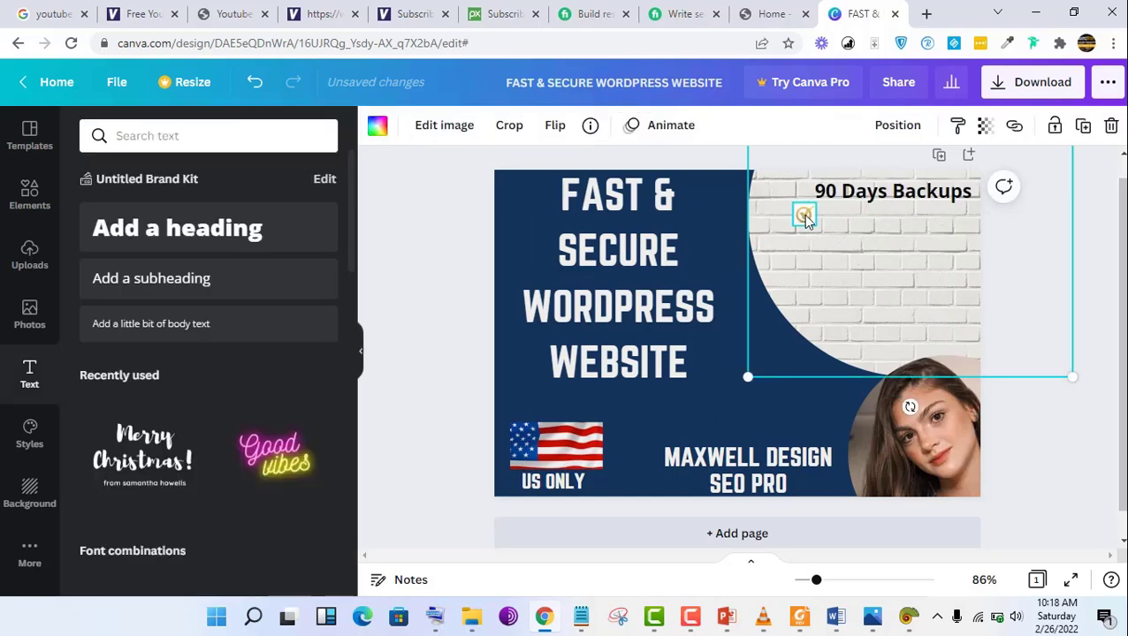
pyautogui.moveTo(818, 255); pyautogui.dragTo(806, 232)
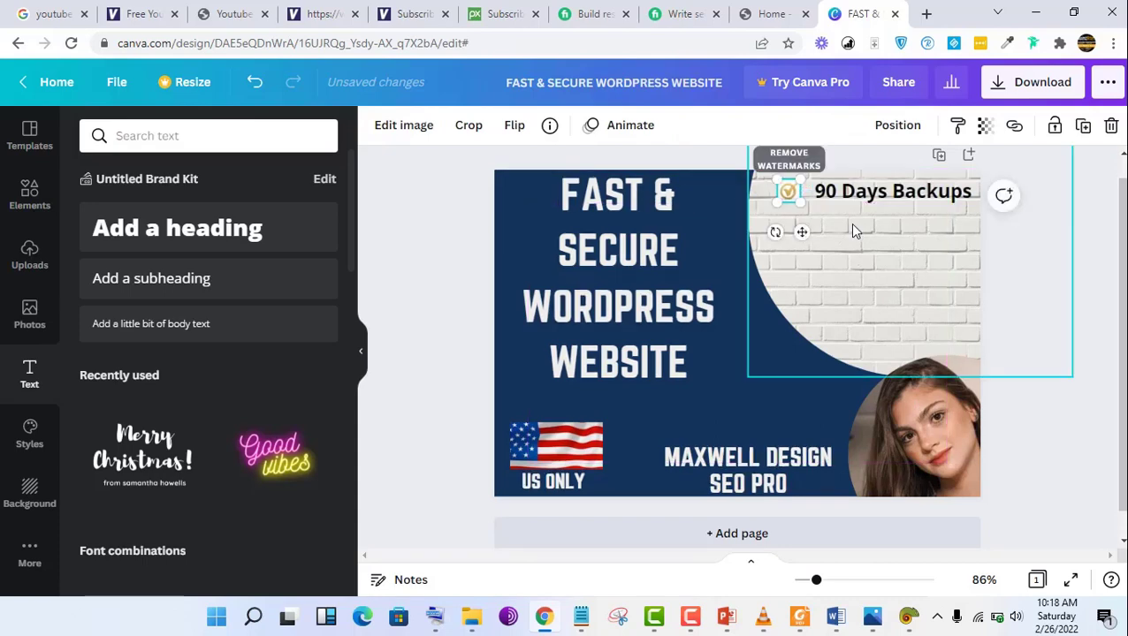
pyautogui.click(404, 126)
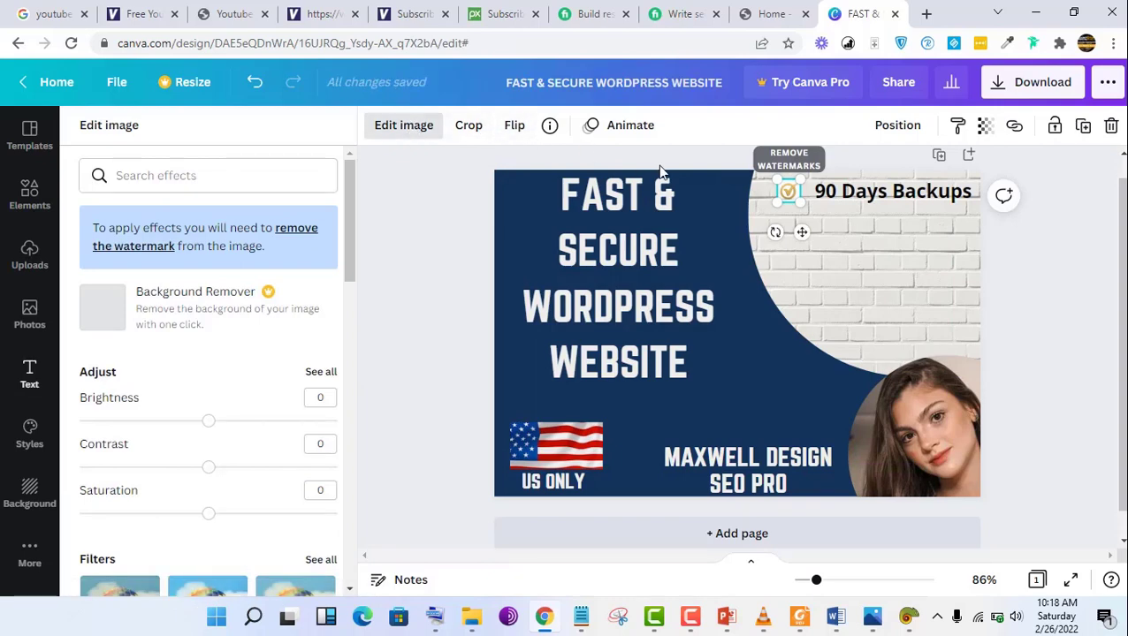
pyautogui.click(935, 203)
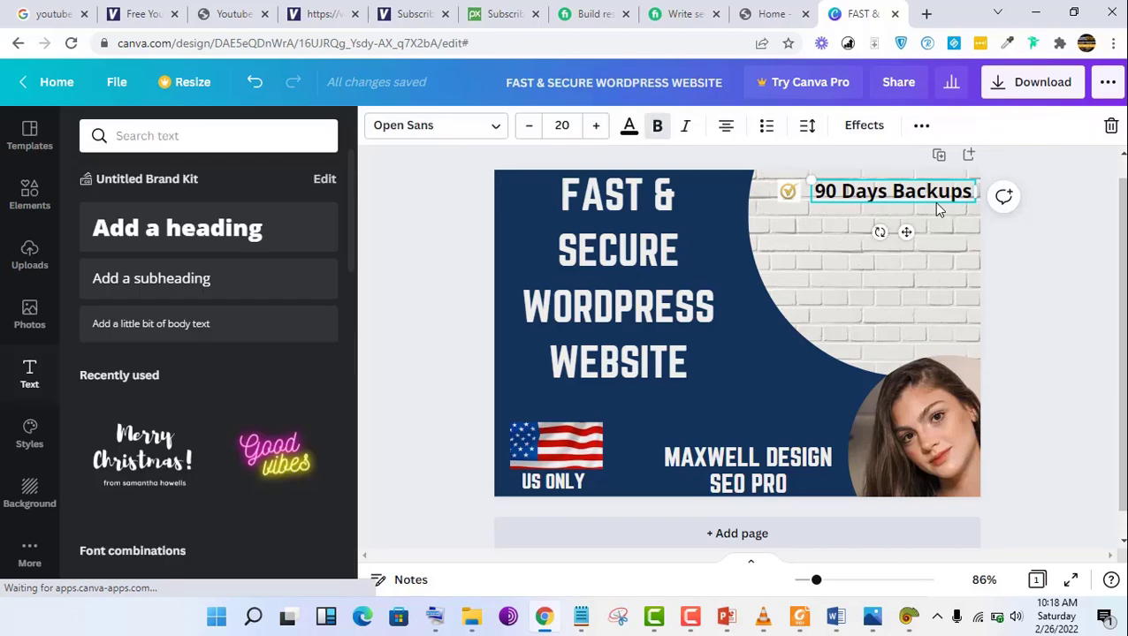
pyautogui.click(788, 191)
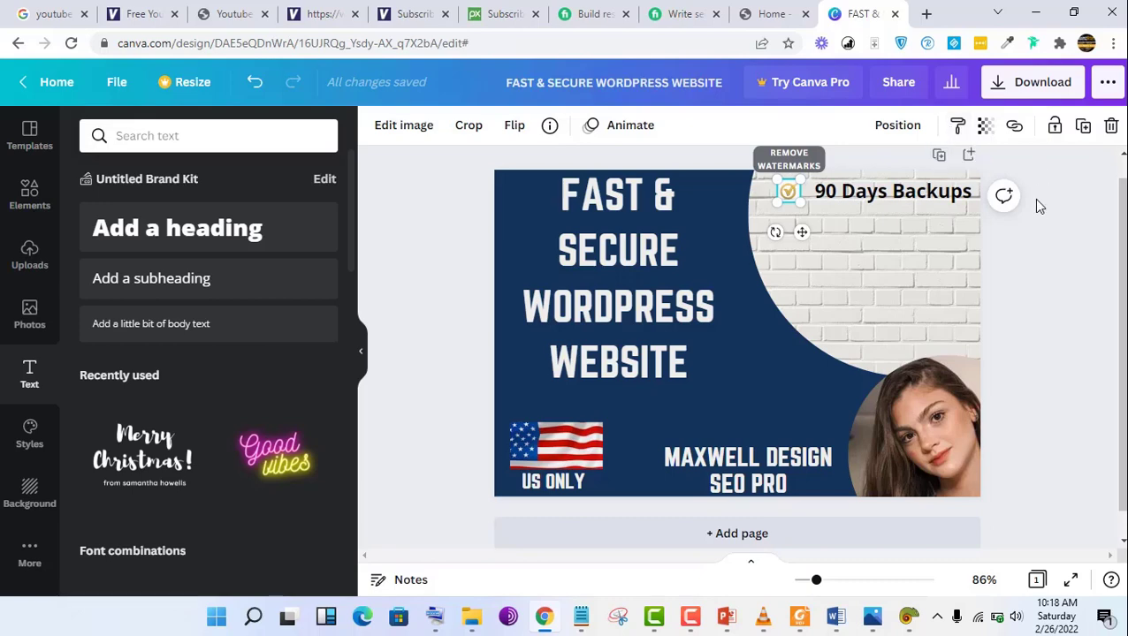
pyautogui.click(938, 159)
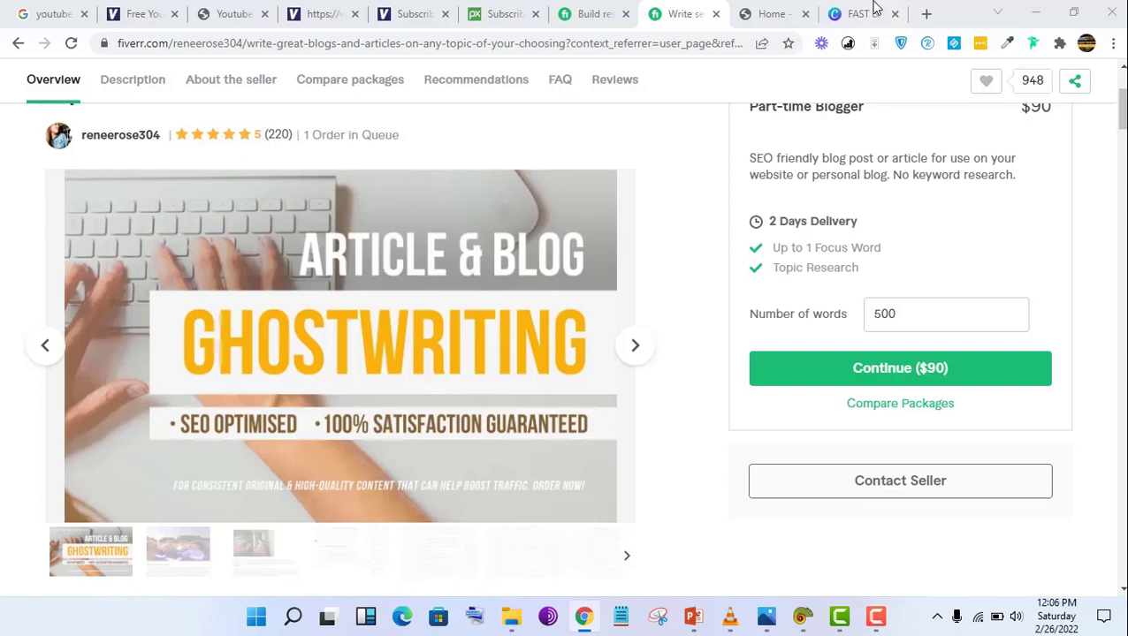
# Step: Switch back to the Canva design and check the feature list in the reference image
pyautogui.click(871, 11)
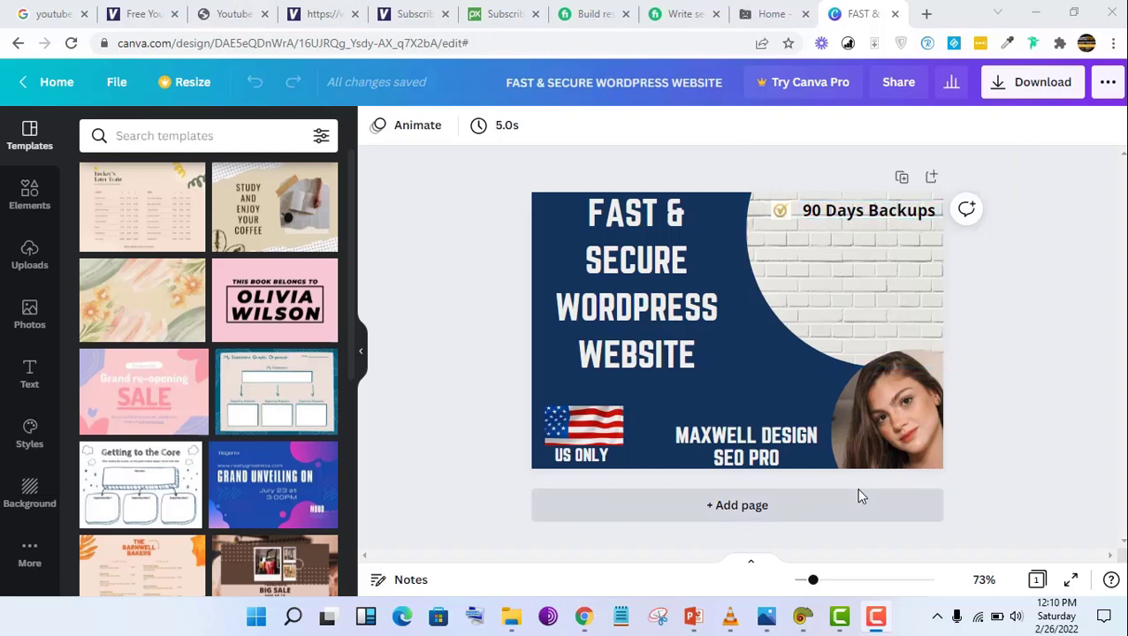
pyautogui.click(767, 617)
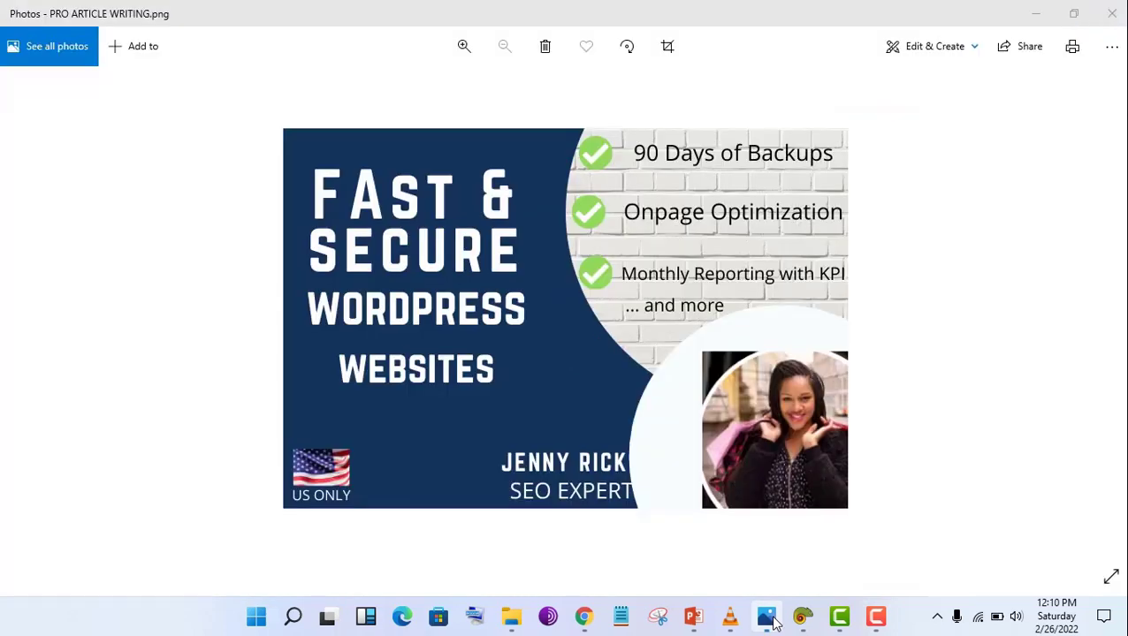
pyautogui.click(768, 617)
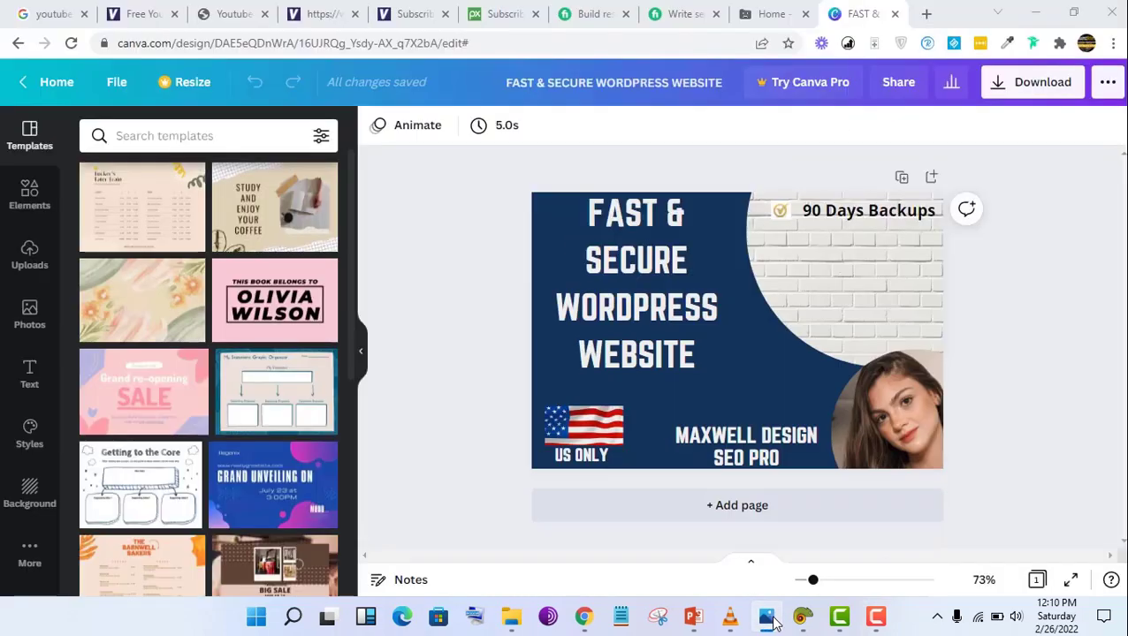
pyautogui.click(783, 217)
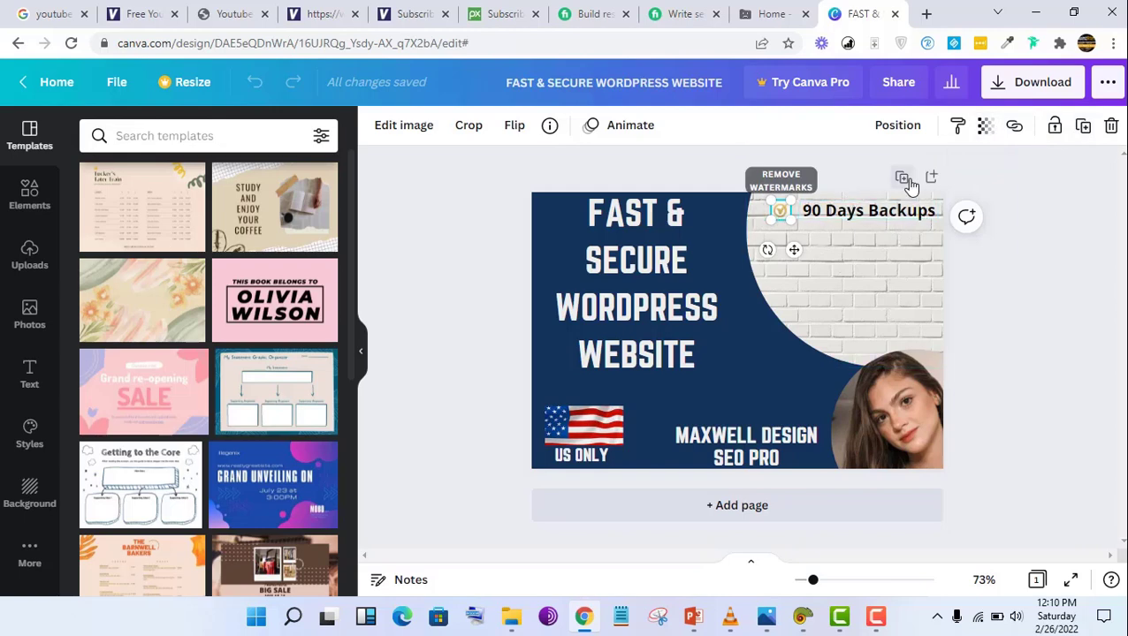
pyautogui.rightClick(784, 215)
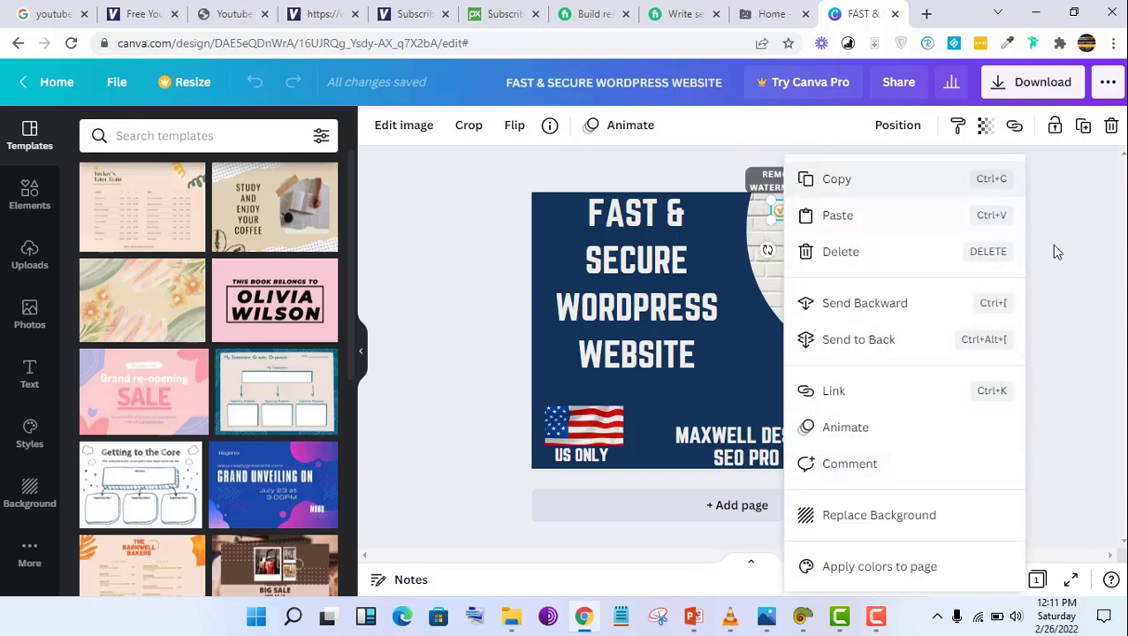
pyautogui.click(1072, 262)
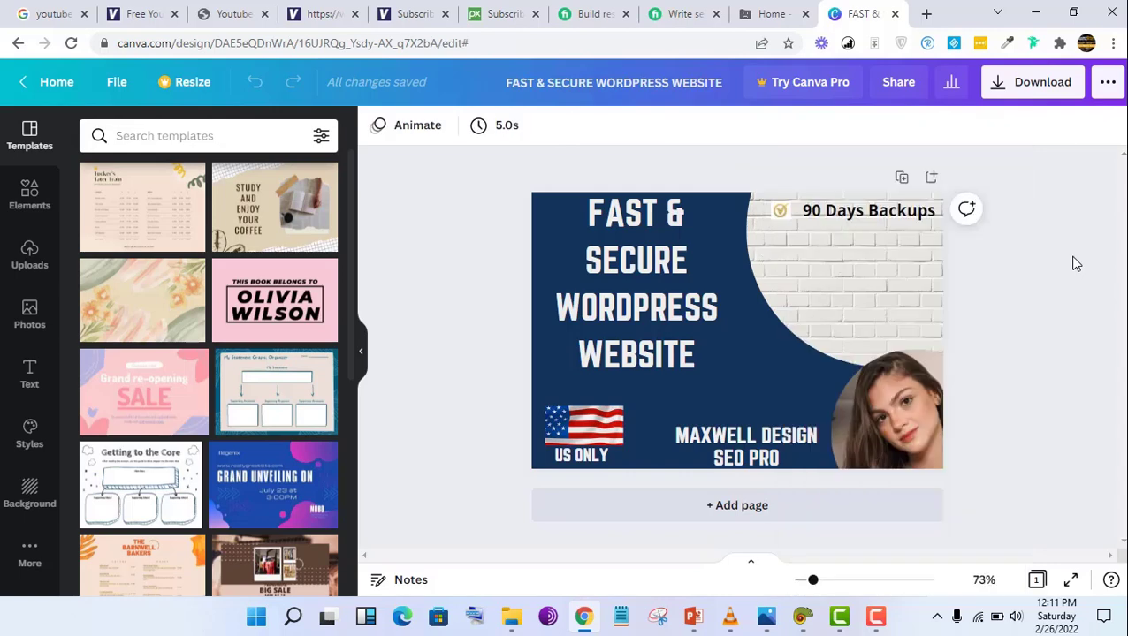
# Step: Duplicate the gold tick and align the copy directly beneath the first one
pyautogui.click(781, 213)
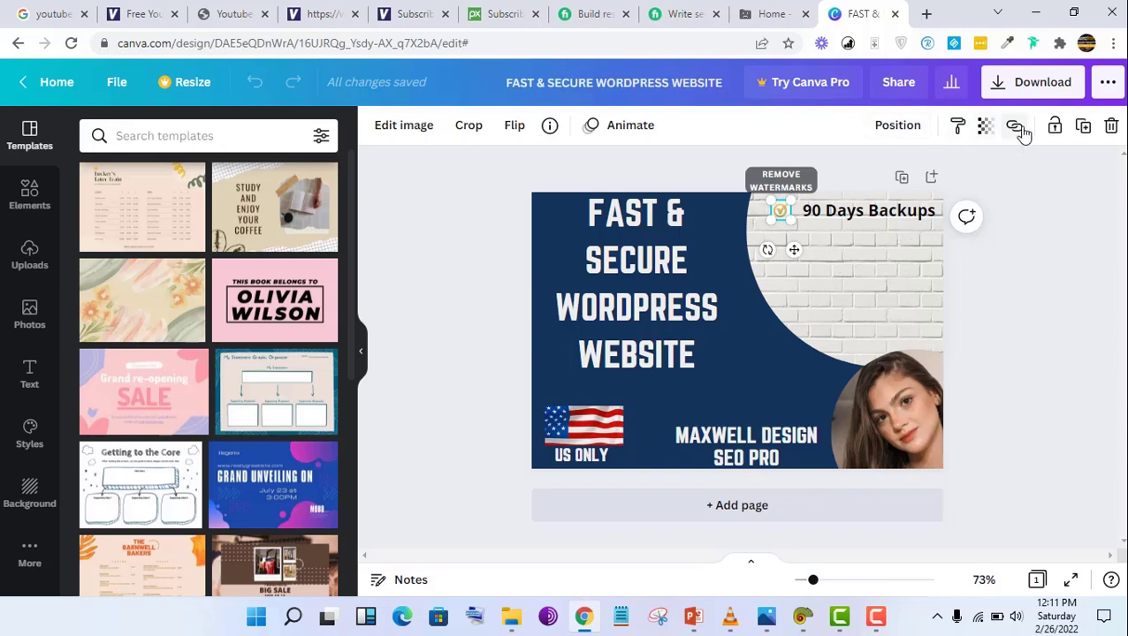
pyautogui.click(1086, 126)
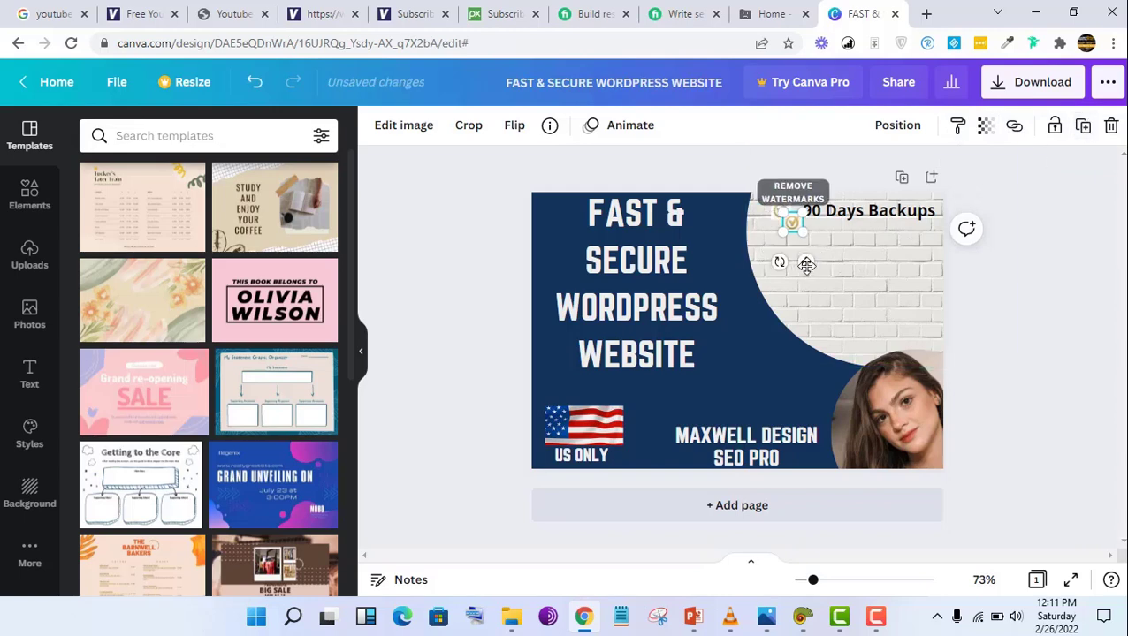
pyautogui.moveTo(806, 265); pyautogui.dragTo(794, 280)
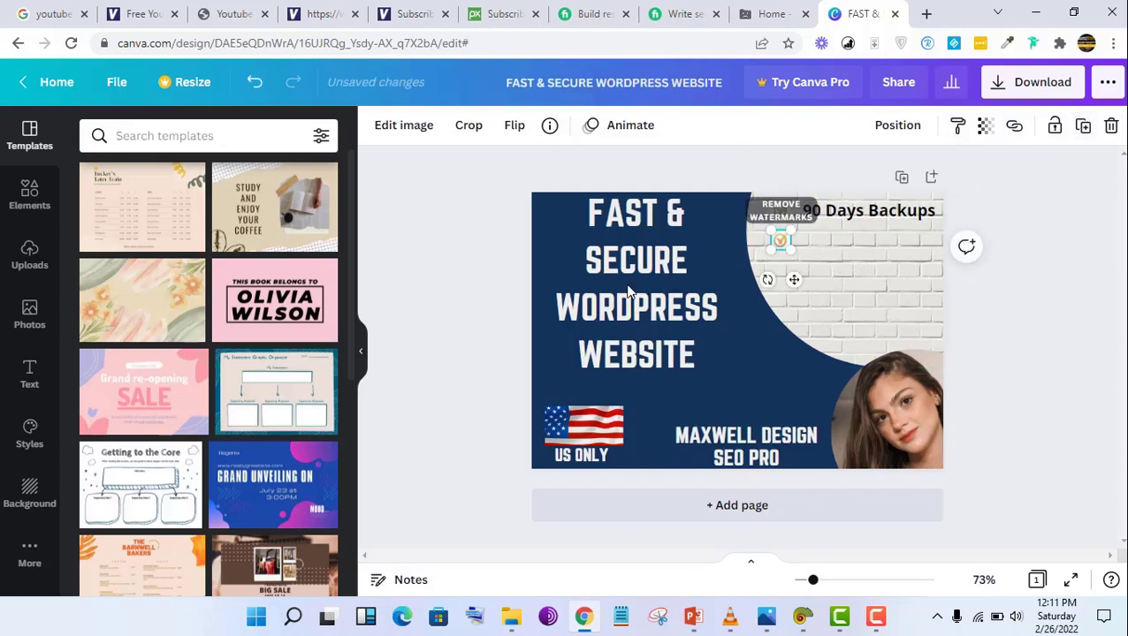
# Step: Add a subheading under the second tick, widen it to one line and make it read "Onpage Optimization"
pyautogui.click(30, 380)
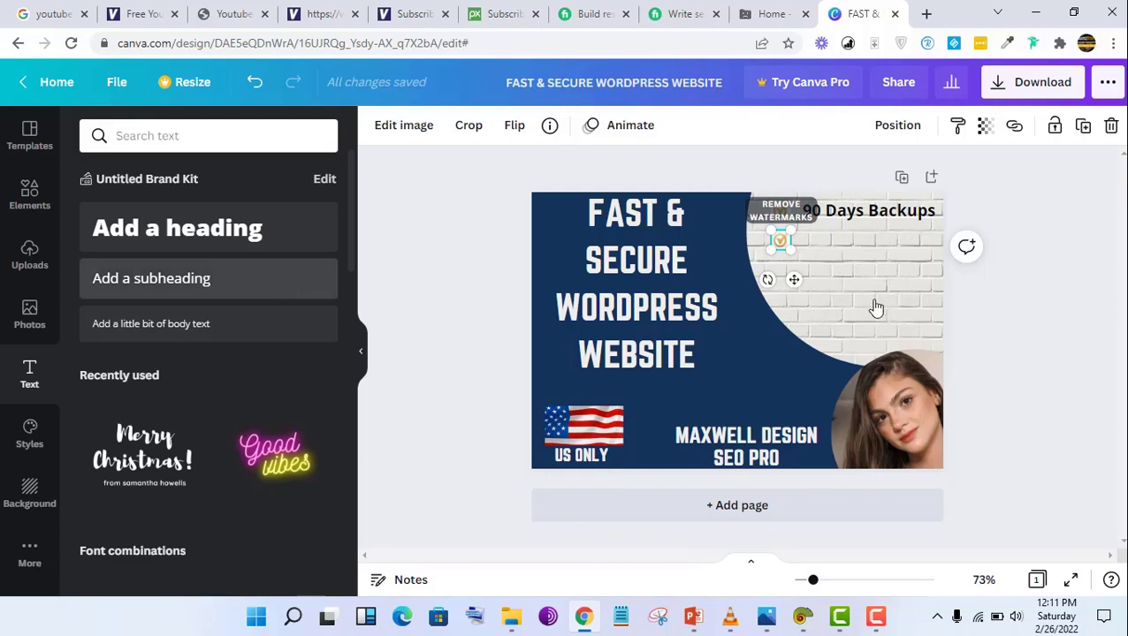
pyautogui.moveTo(875, 307); pyautogui.dragTo(875, 307)
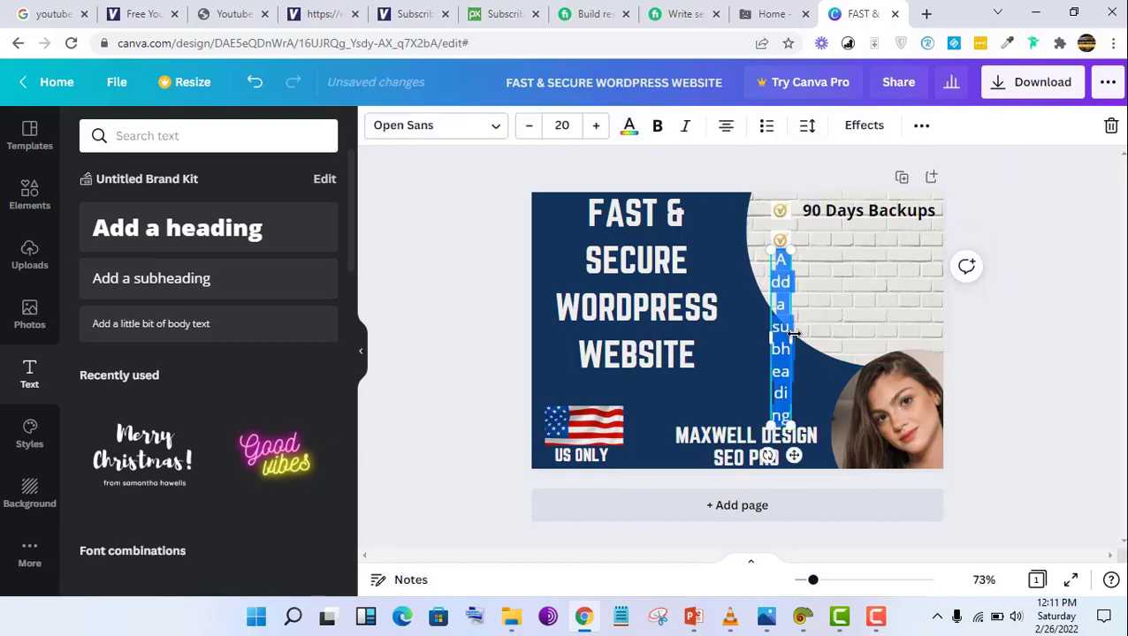
pyautogui.moveTo(794, 333); pyautogui.dragTo(958, 265)
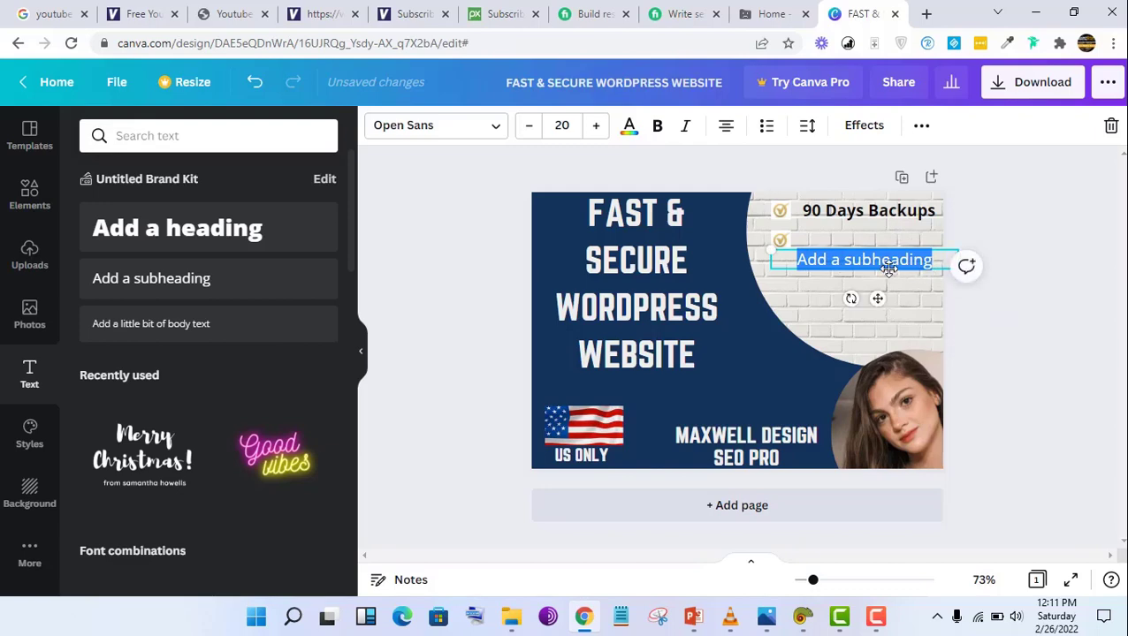
pyautogui.write('O')
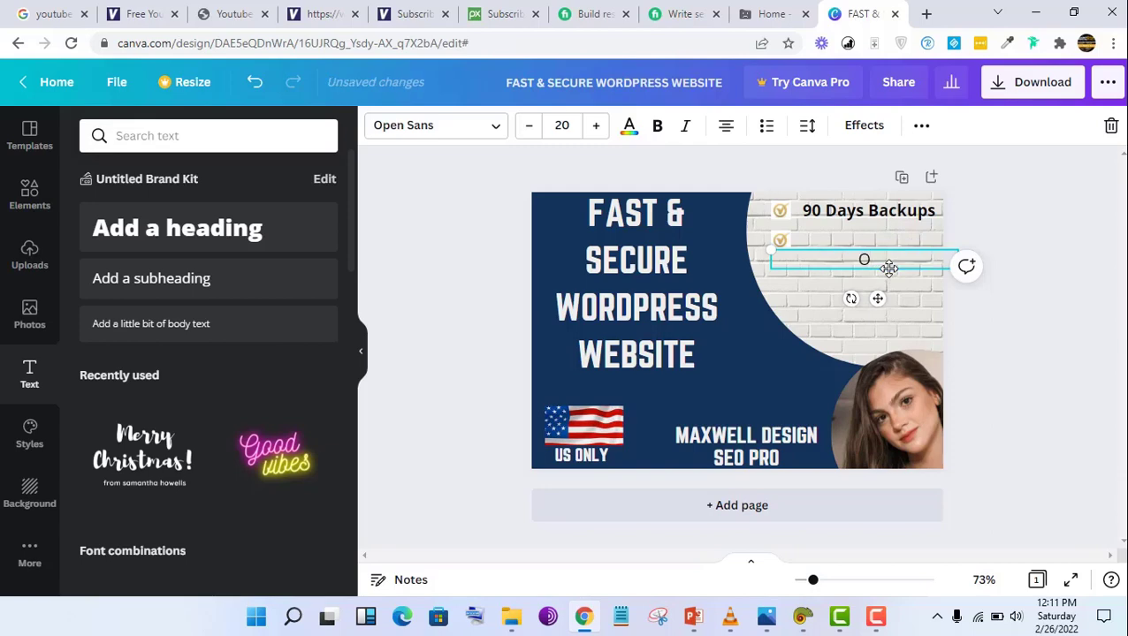
pyautogui.write('n')
pyautogui.press('BackSpace')
pyautogui.write('page Optimiza')
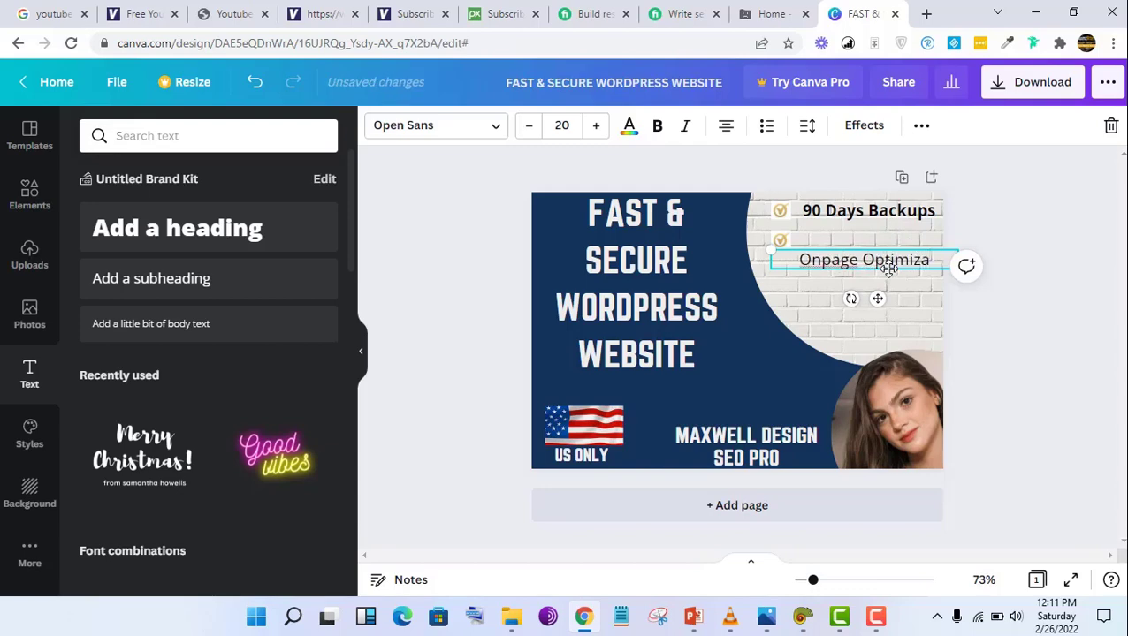
pyautogui.write('tion')
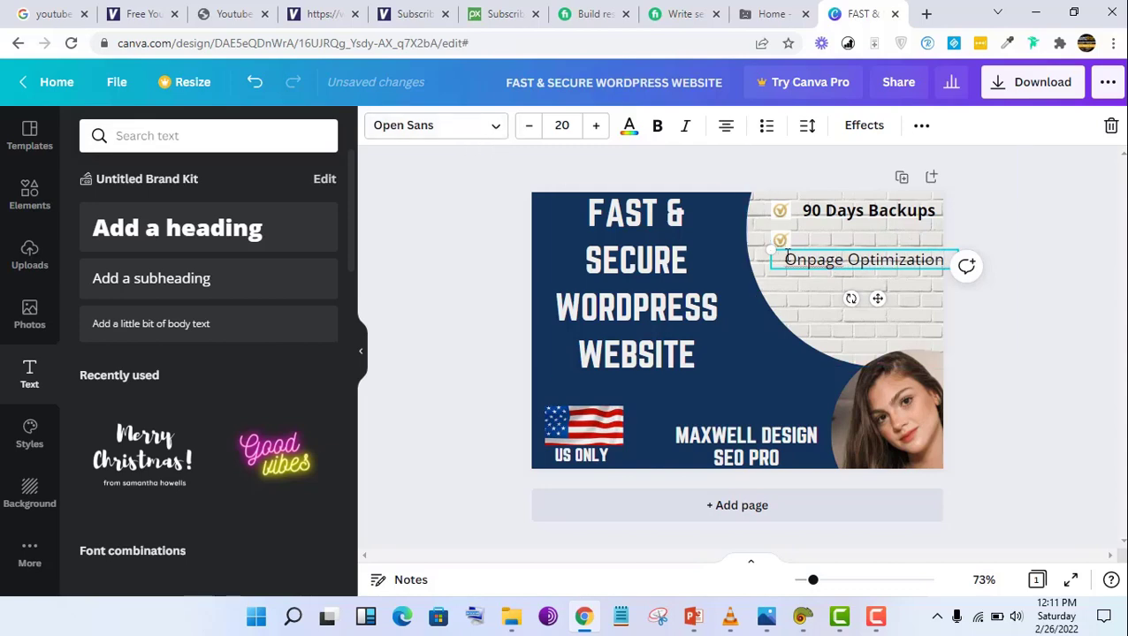
# Step: Set the "Onpage Optimization" text in the Norwester font and place it beside the second tick
pyautogui.moveTo(785, 257); pyautogui.dragTo(967, 272)
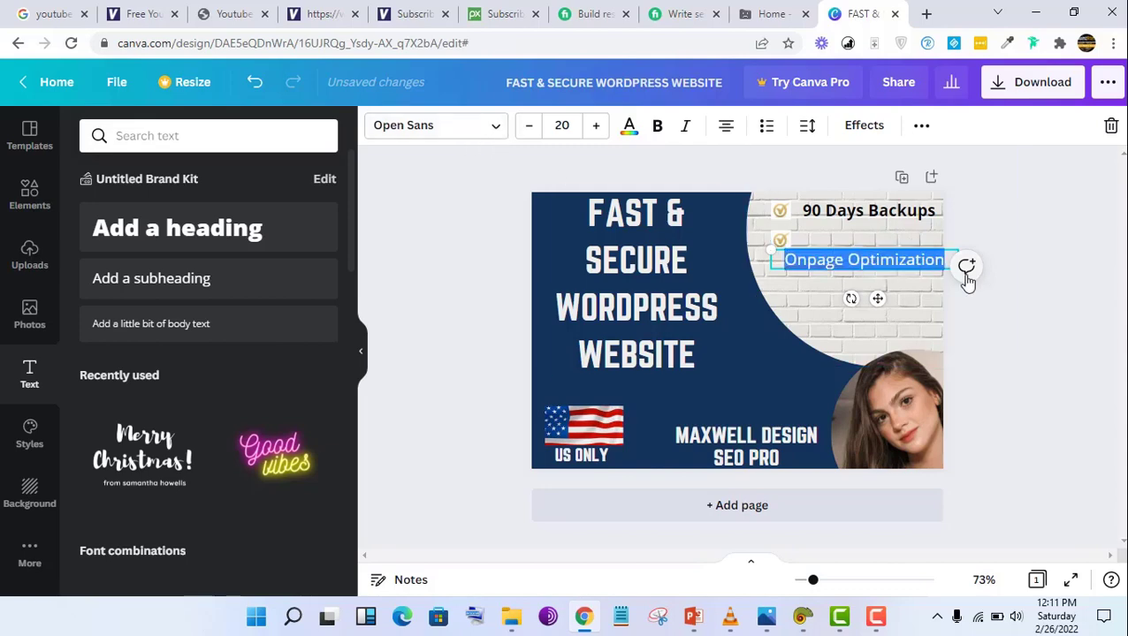
pyautogui.click(658, 126)
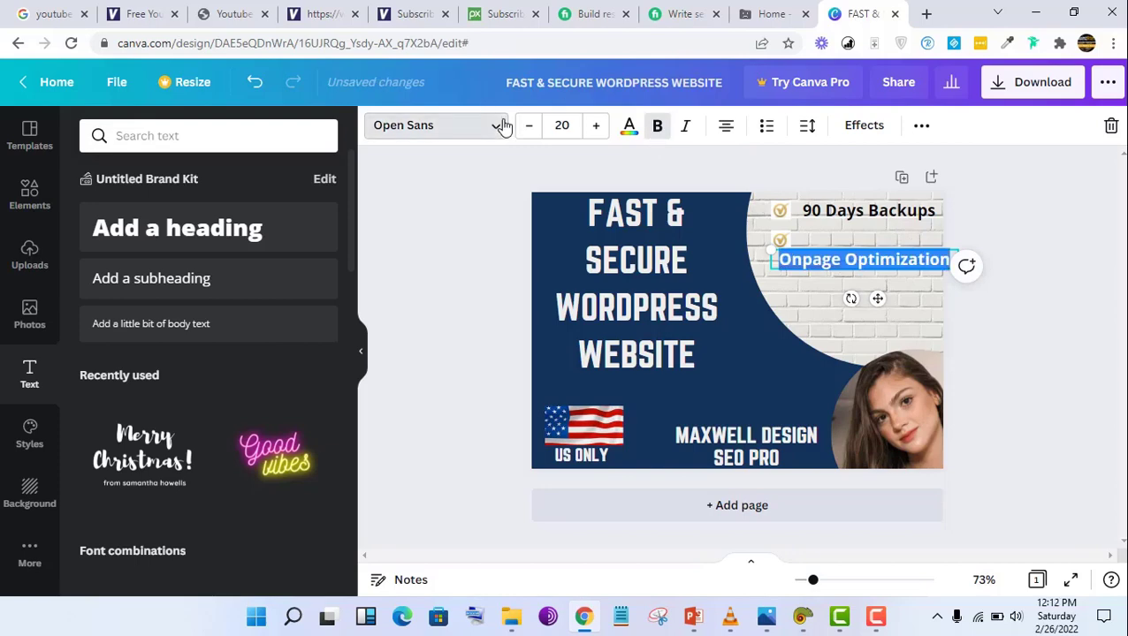
pyautogui.click(502, 125)
pyautogui.click(209, 175)
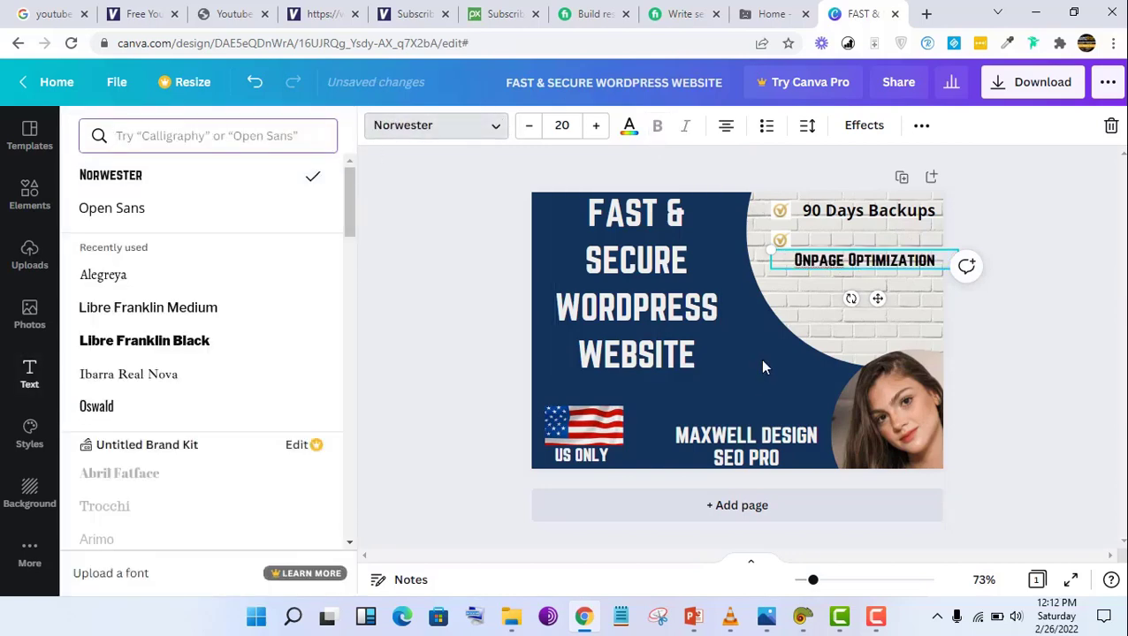
pyautogui.moveTo(879, 295); pyautogui.dragTo(880, 273)
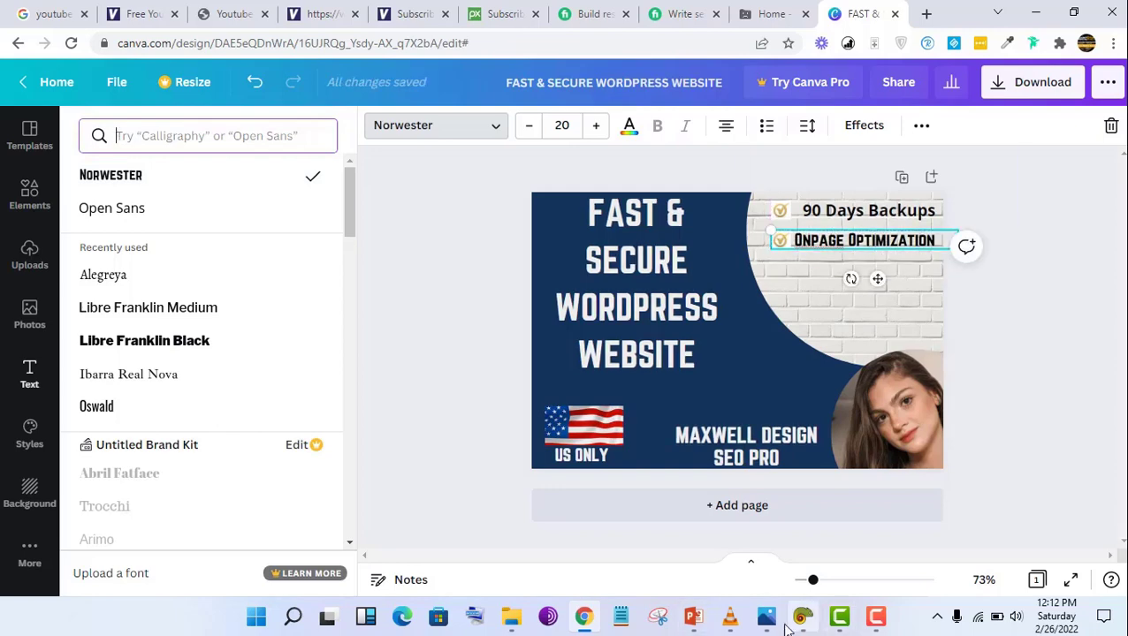
# Step: Check the feature list in the reference image and place another copy of the gold tick beneath the second one
pyautogui.click(776, 626)
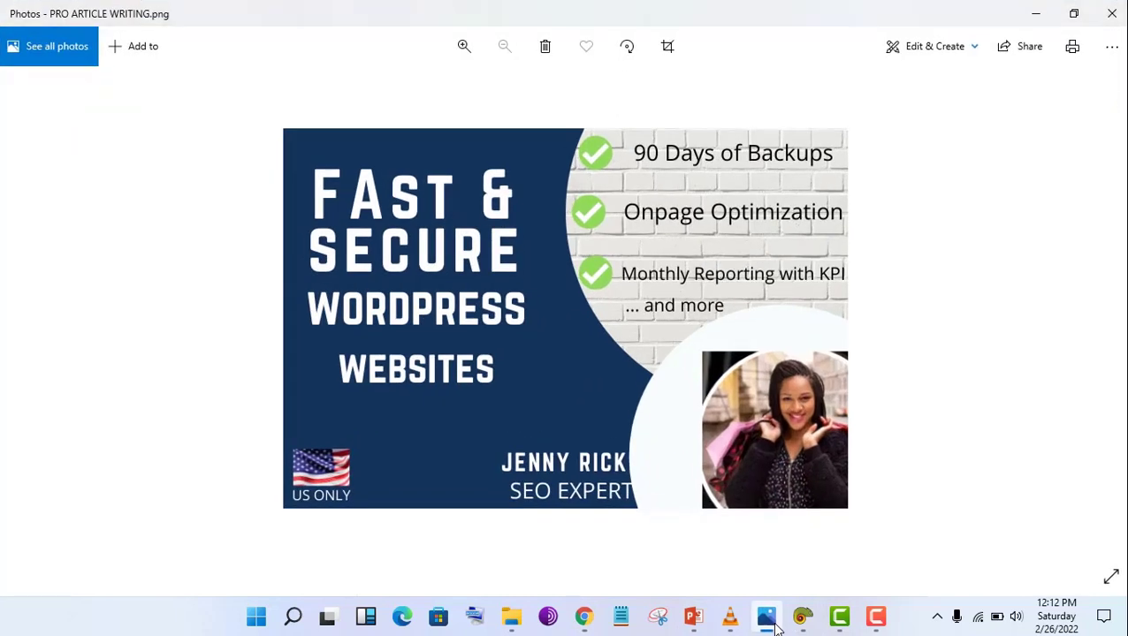
pyautogui.click(776, 626)
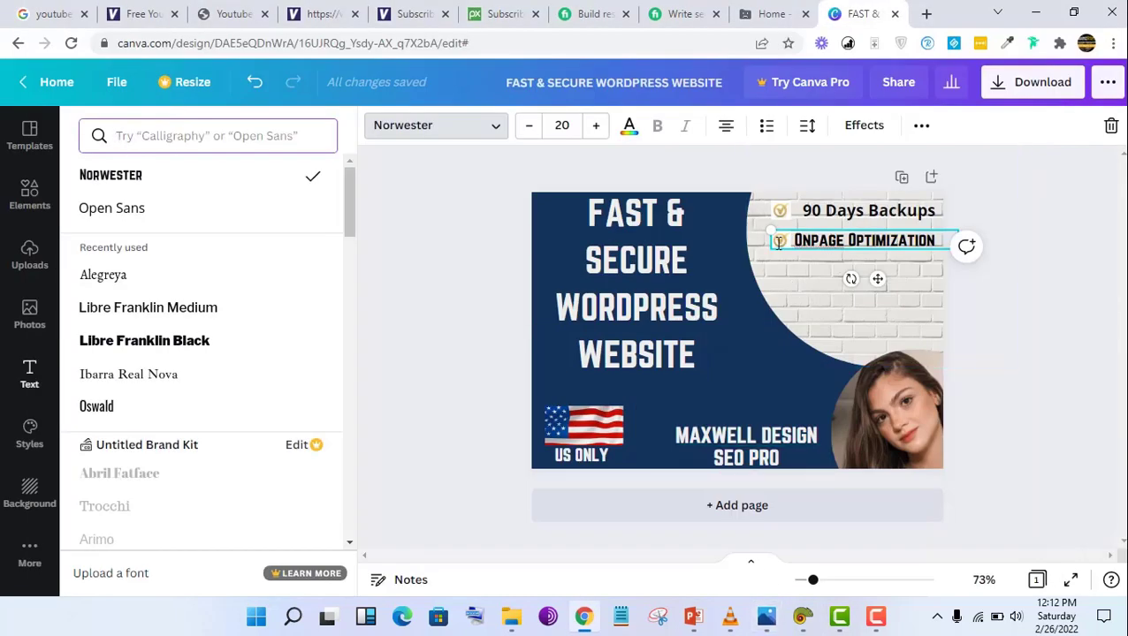
pyautogui.click(866, 298)
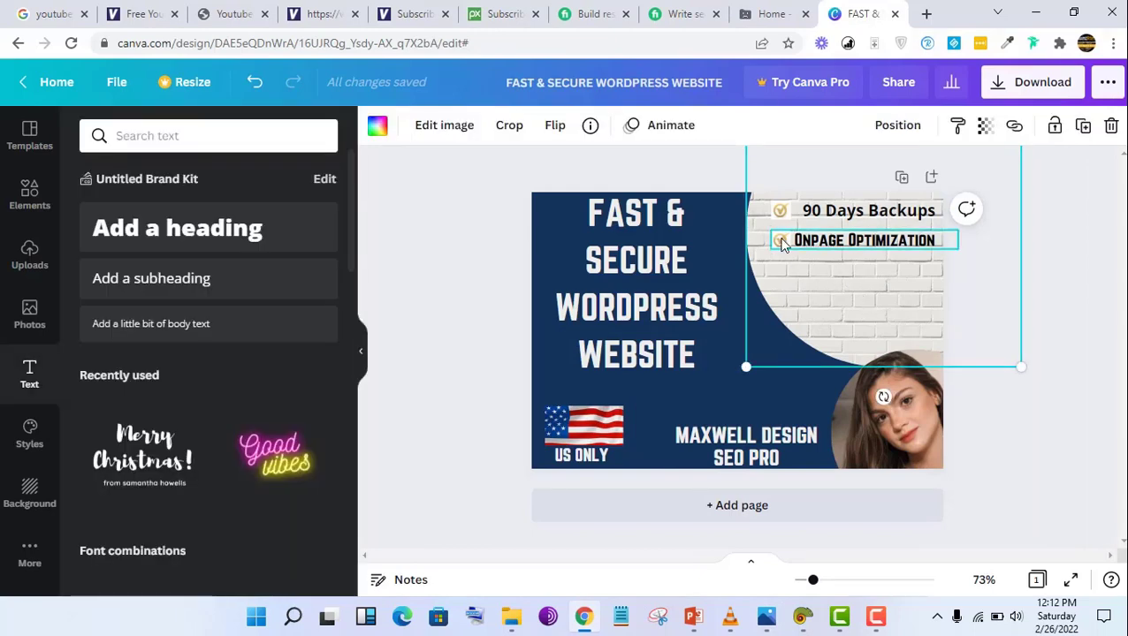
pyautogui.click(782, 245)
pyautogui.click(780, 213)
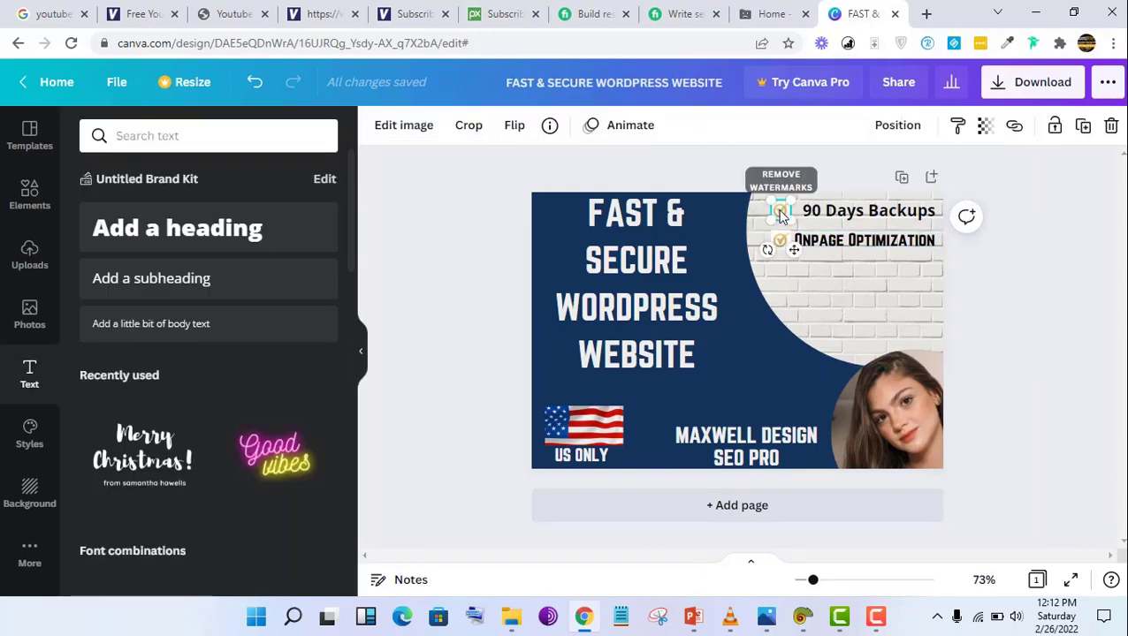
pyautogui.click(1083, 125)
pyautogui.moveTo(806, 261); pyautogui.dragTo(797, 309)
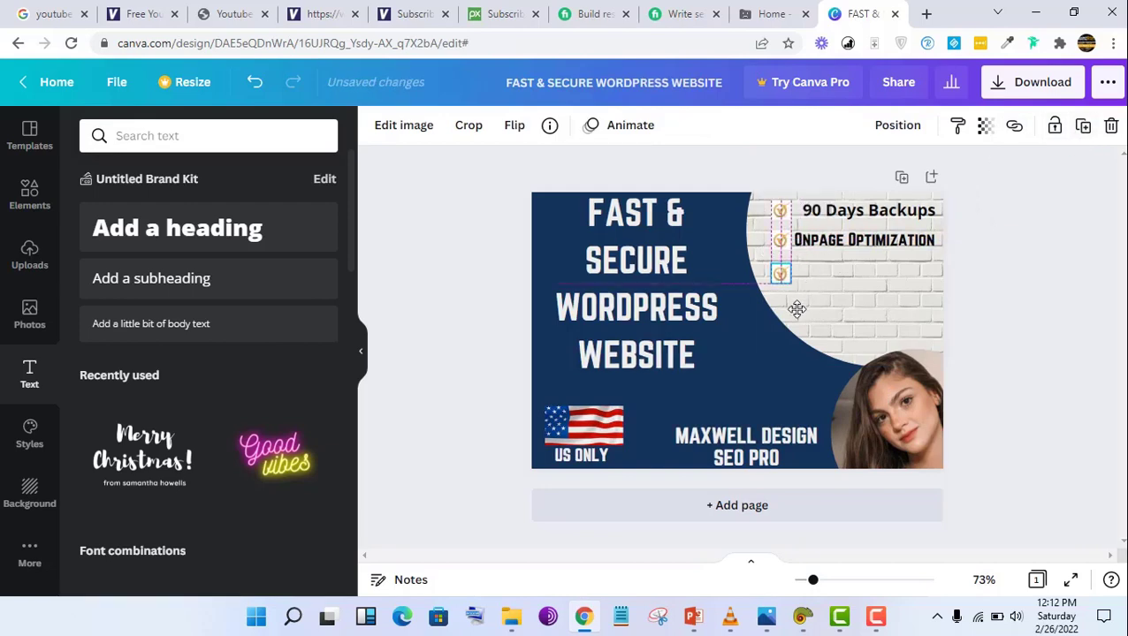
# Step: Add a subheading and place it beside the third gold tick
pyautogui.click(133, 289)
pyautogui.moveTo(791, 373); pyautogui.dragTo(919, 309)
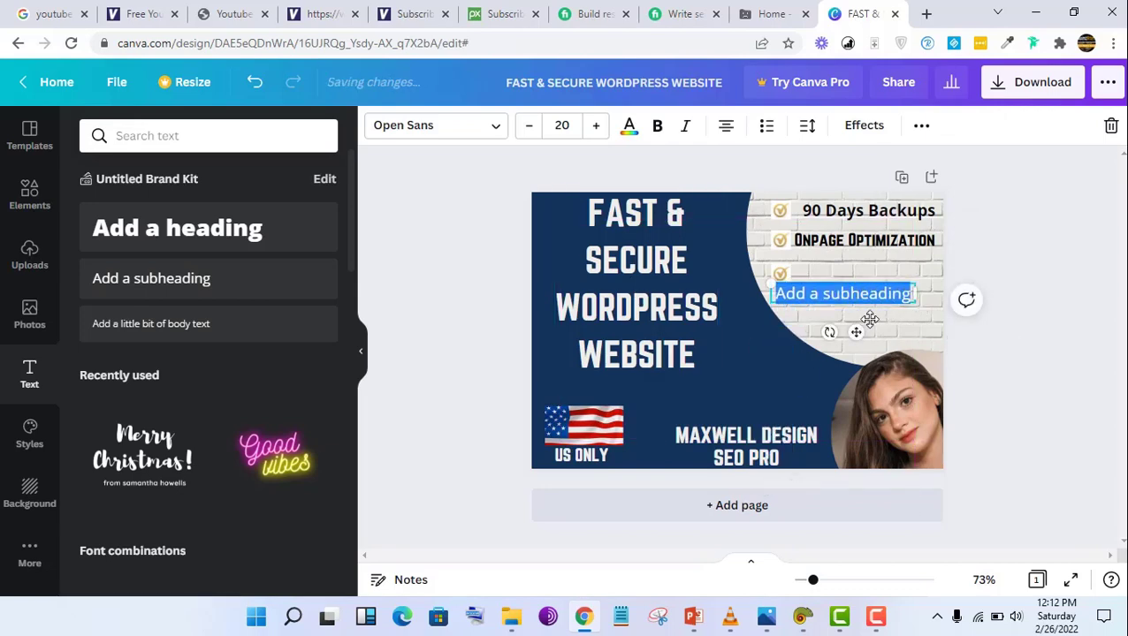
pyautogui.moveTo(856, 332); pyautogui.dragTo(879, 310)
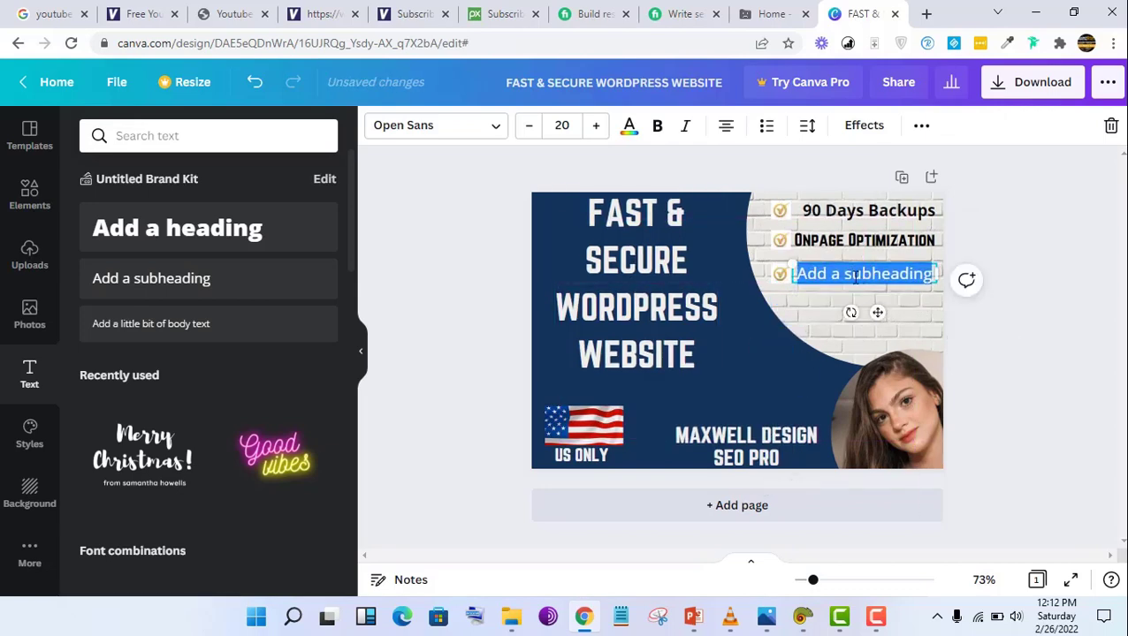
# Step: Check the reference image and replace the placeholder text beside the third tick with "Monthly"
pyautogui.write('M')
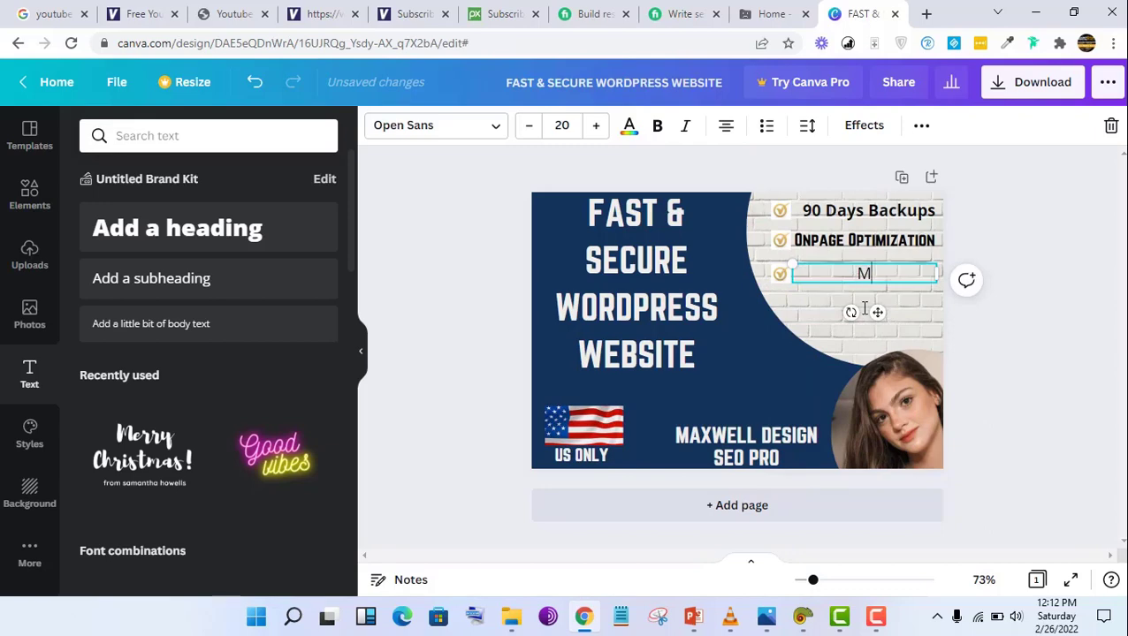
pyautogui.click(763, 619)
pyautogui.click(763, 619)
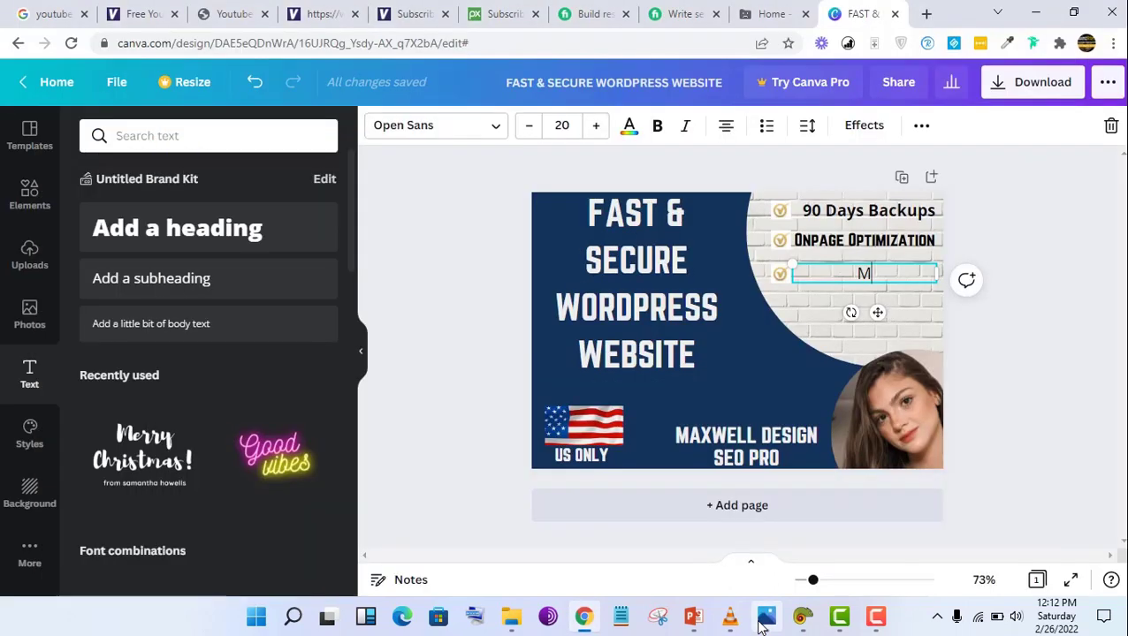
pyautogui.write('onthl')
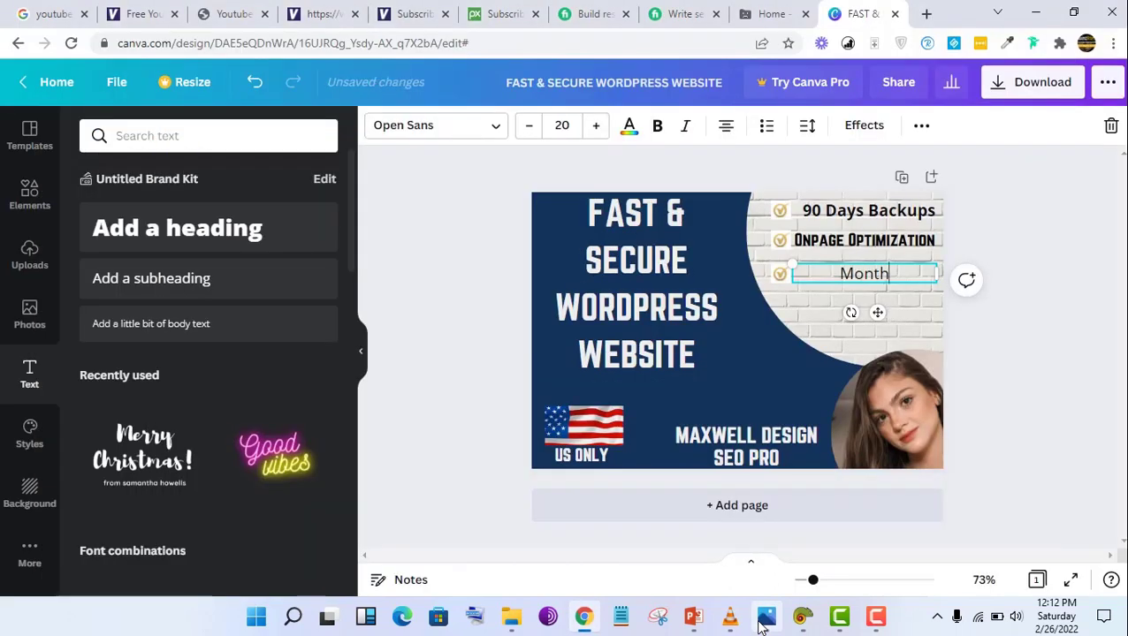
pyautogui.write('y')
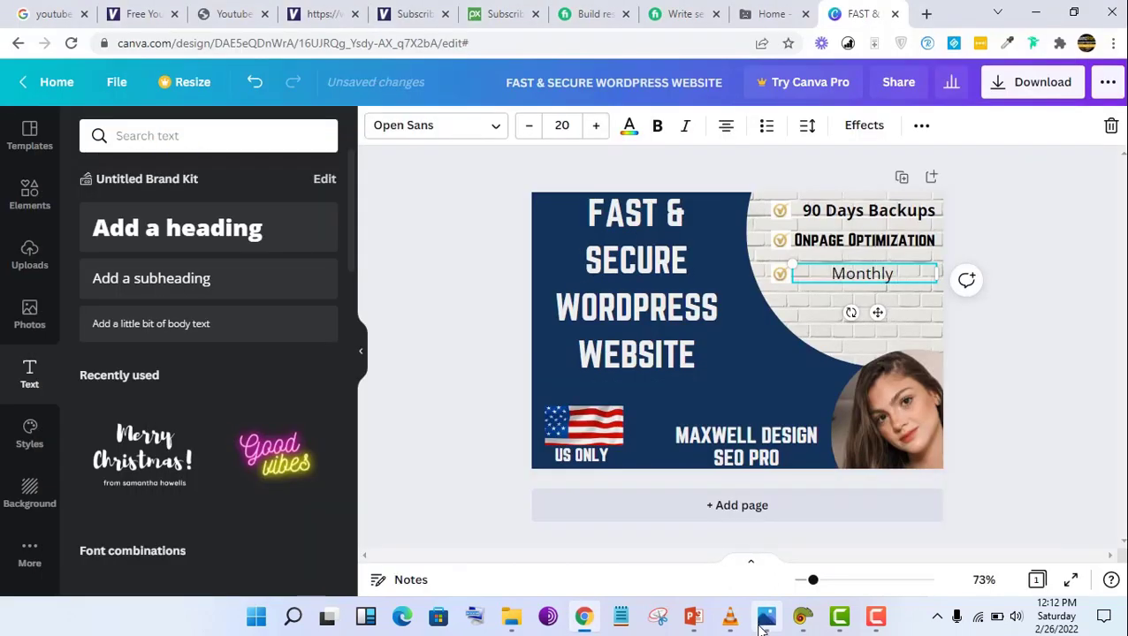
pyautogui.click(476, 618)
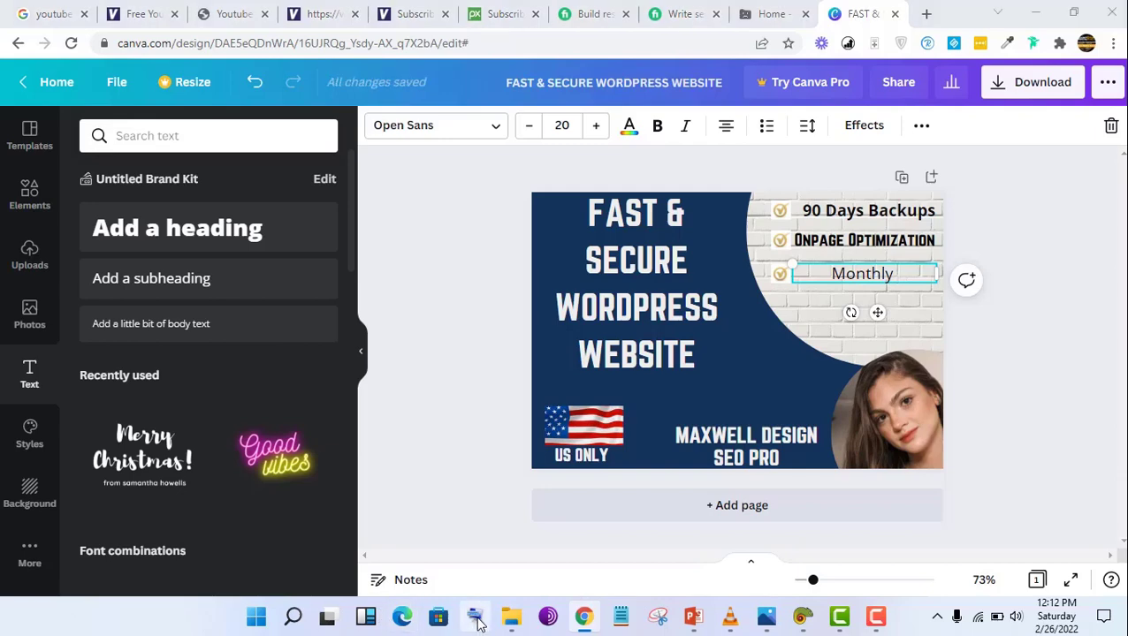
pyautogui.click(905, 269)
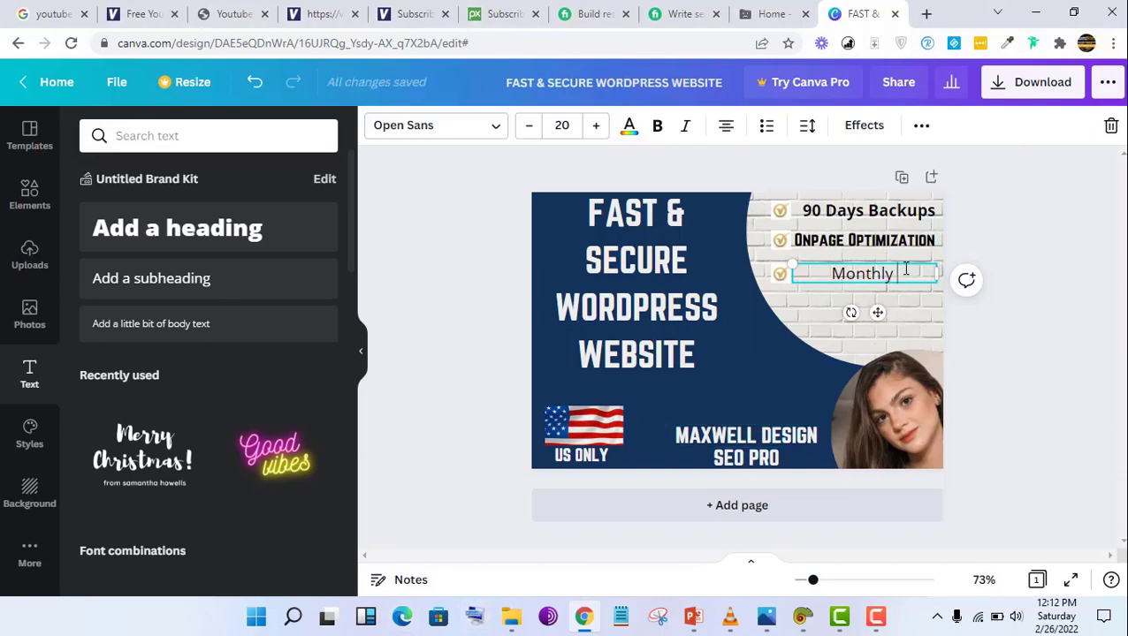
# Step: Add the word "Reporting" after "Monthly", using the on-screen keyboard for the R and T letters, and minimize that keyboard
pyautogui.click(485, 619)
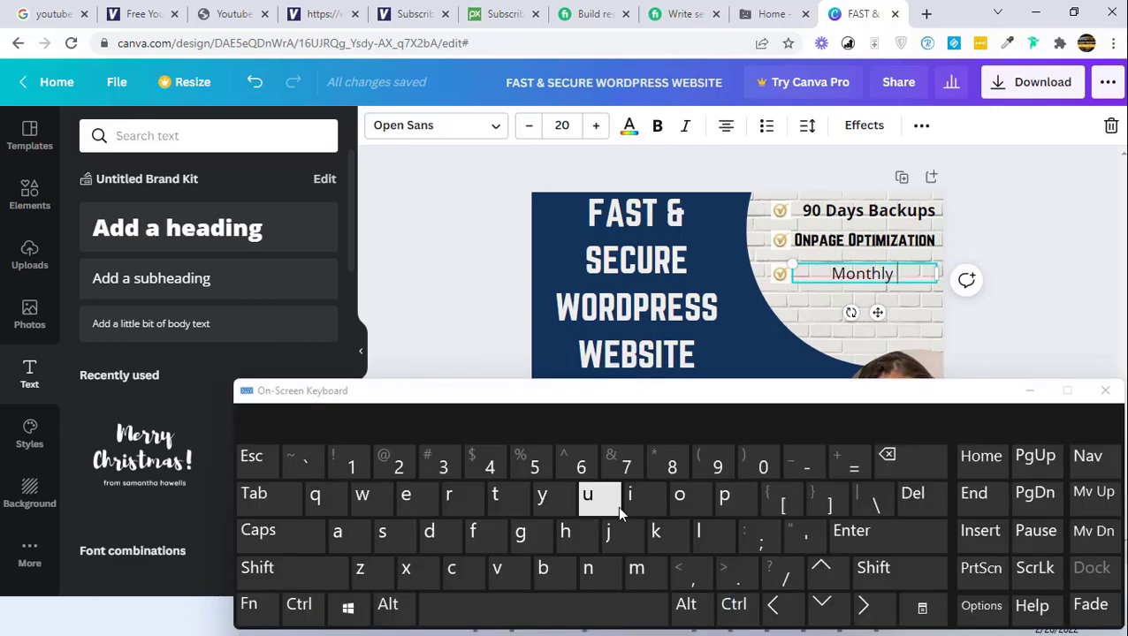
pyautogui.click(294, 538)
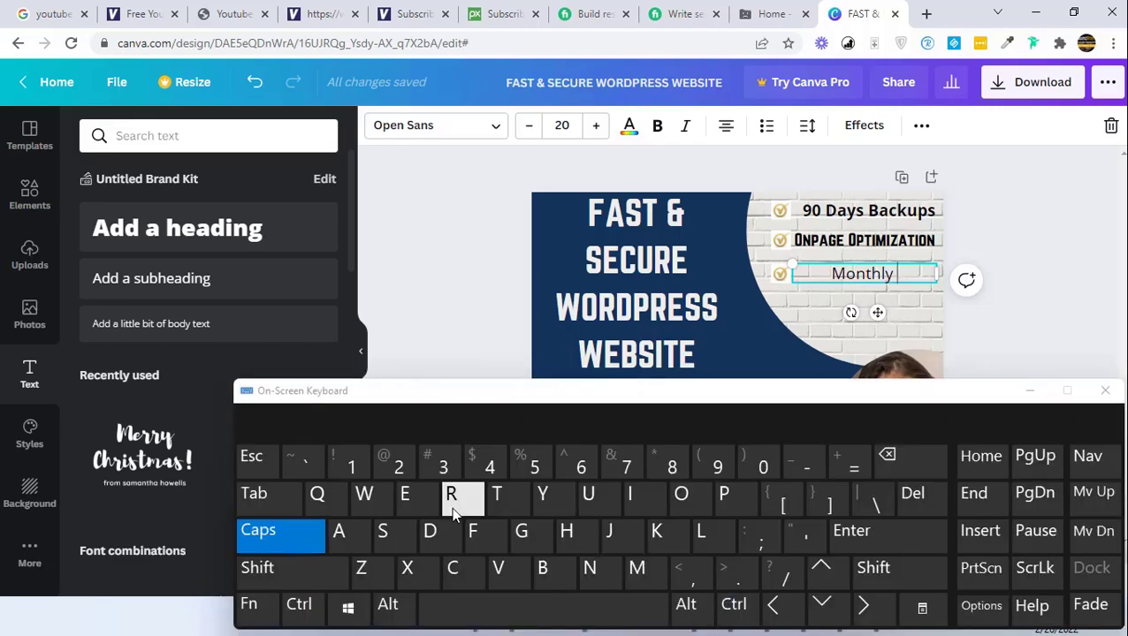
pyautogui.click(452, 515)
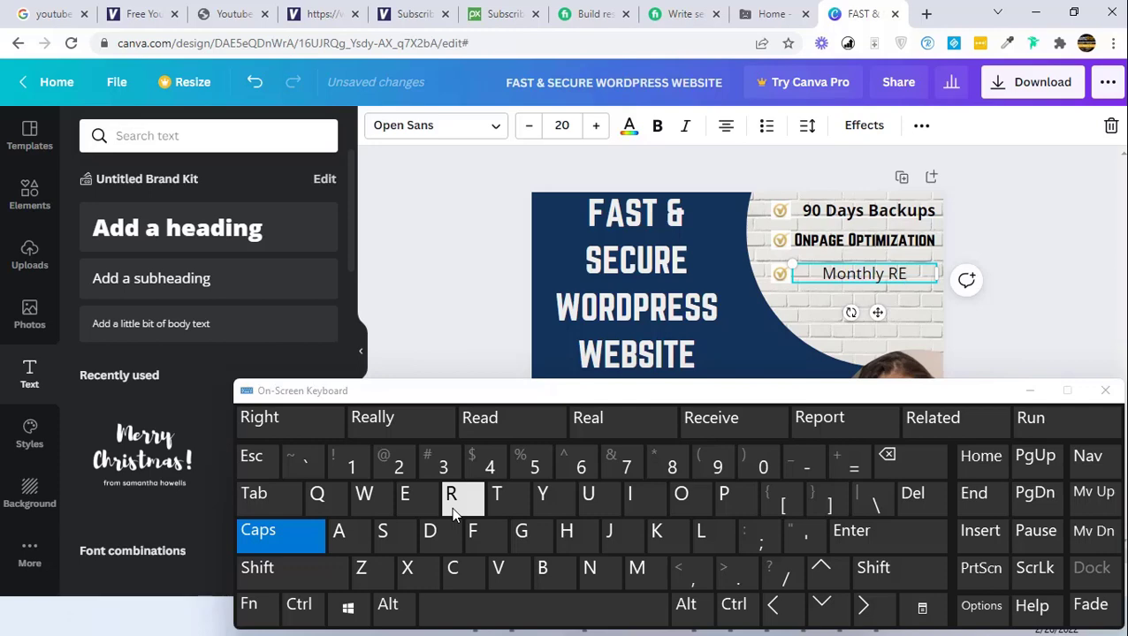
pyautogui.press('capslock')
pyautogui.write('e')
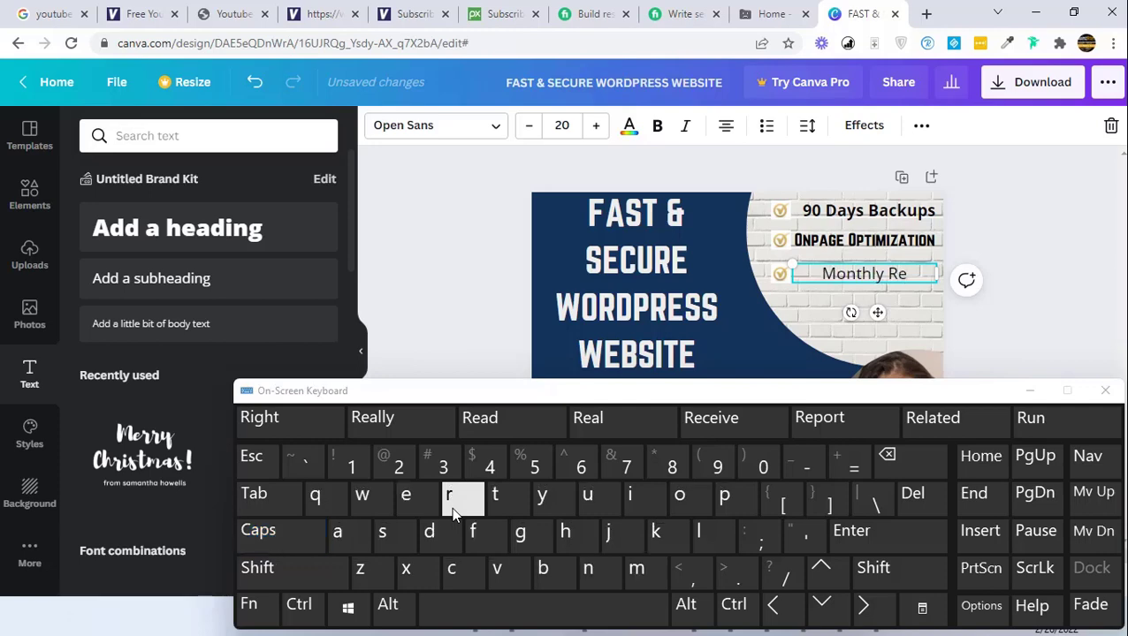
pyautogui.write('po')
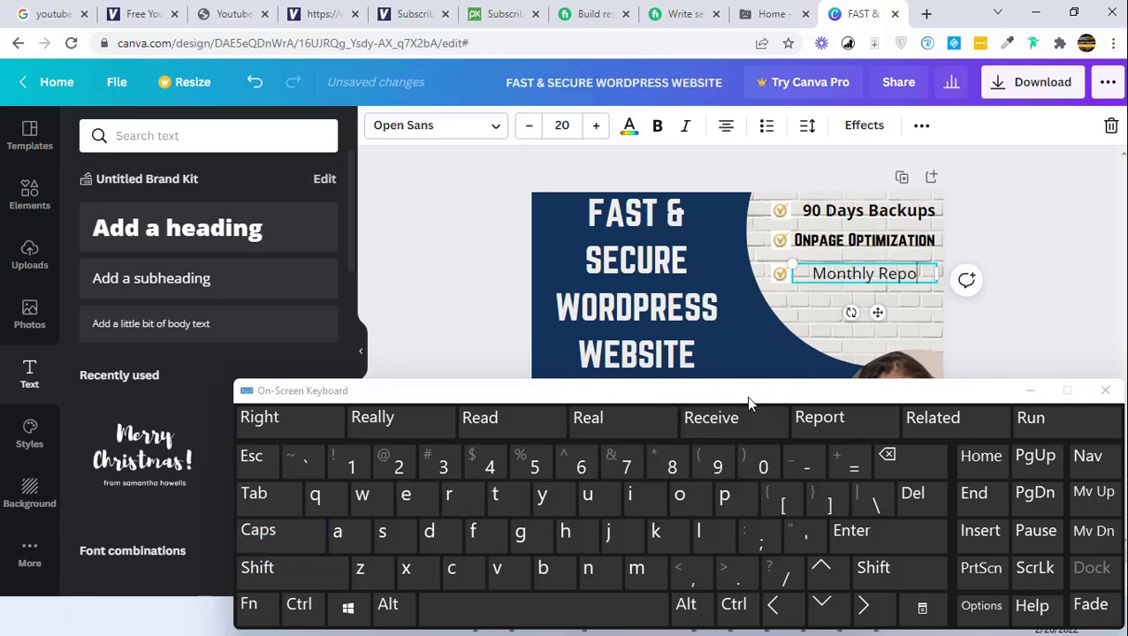
pyautogui.click(474, 500)
pyautogui.write('ting')
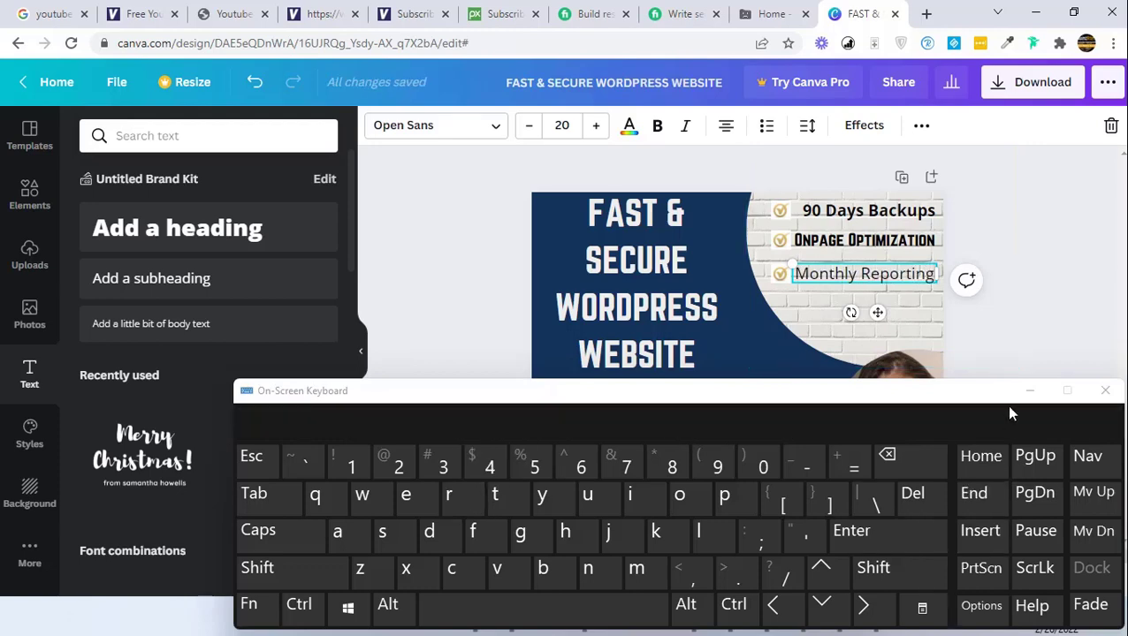
pyautogui.click(1028, 391)
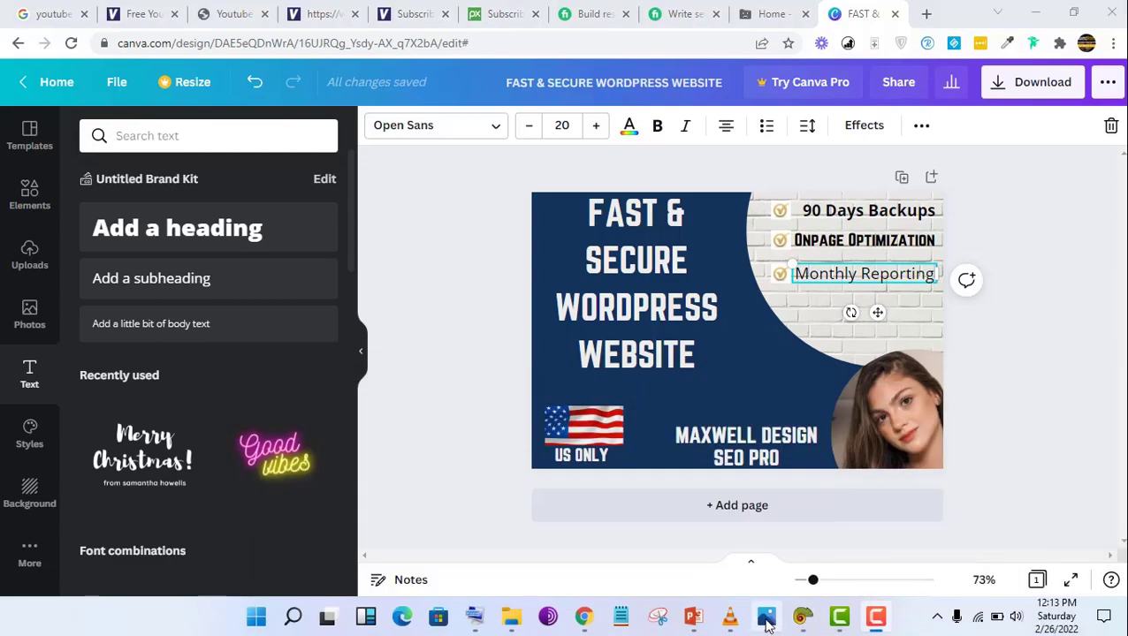
# Step: Check the reference image and add a second line reading "With KPI" under "Monthly Reporting"
pyautogui.click(766, 619)
pyautogui.click(765, 624)
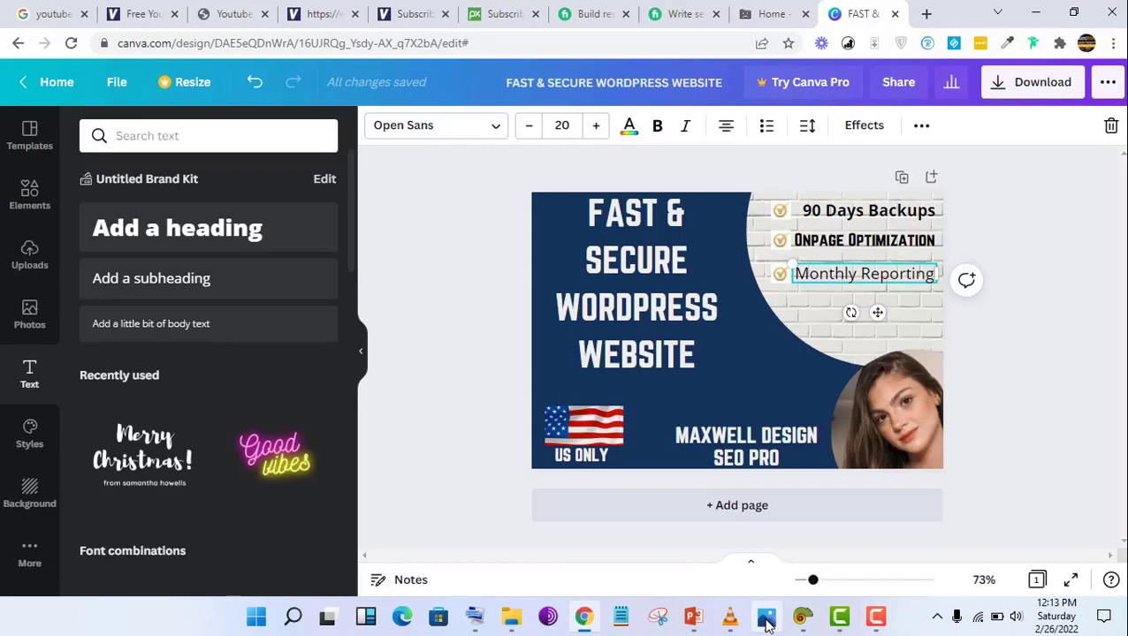
pyautogui.press('Return')
pyautogui.write('E')
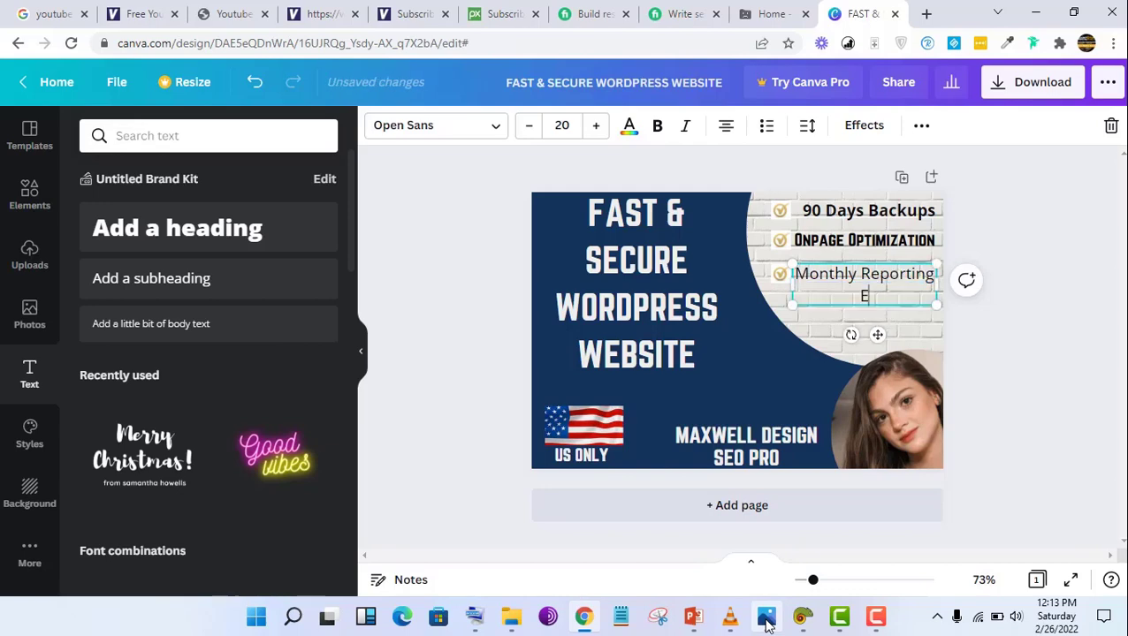
pyautogui.press('BackSpace')
pyautogui.press('BackSpace')
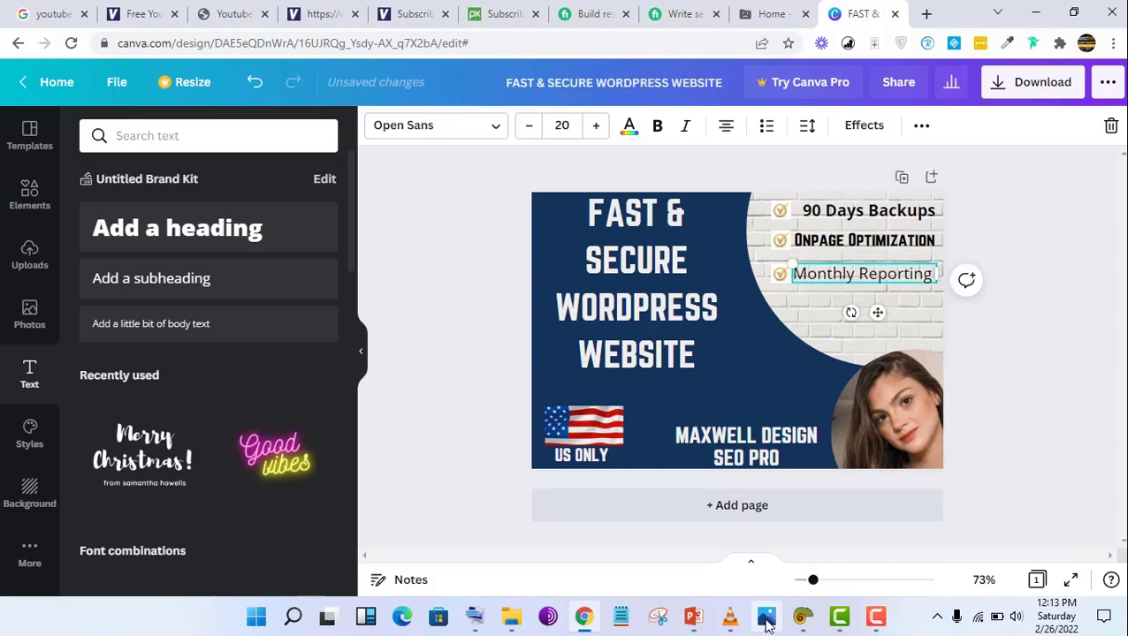
pyautogui.press('Return')
pyautogui.write('With ')
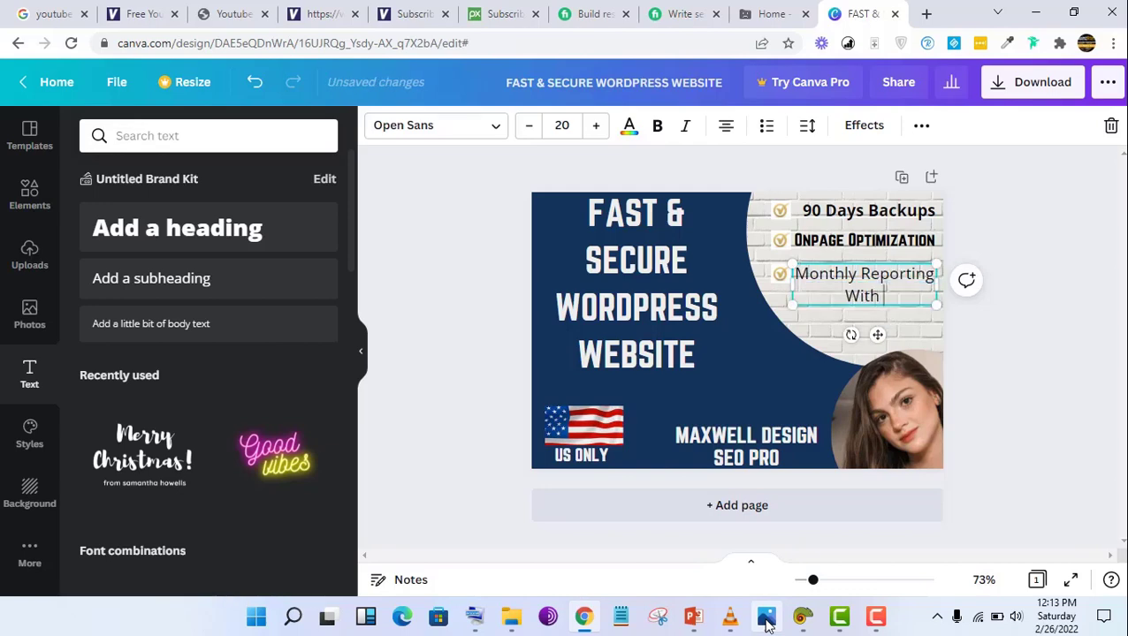
pyautogui.write('KPI')
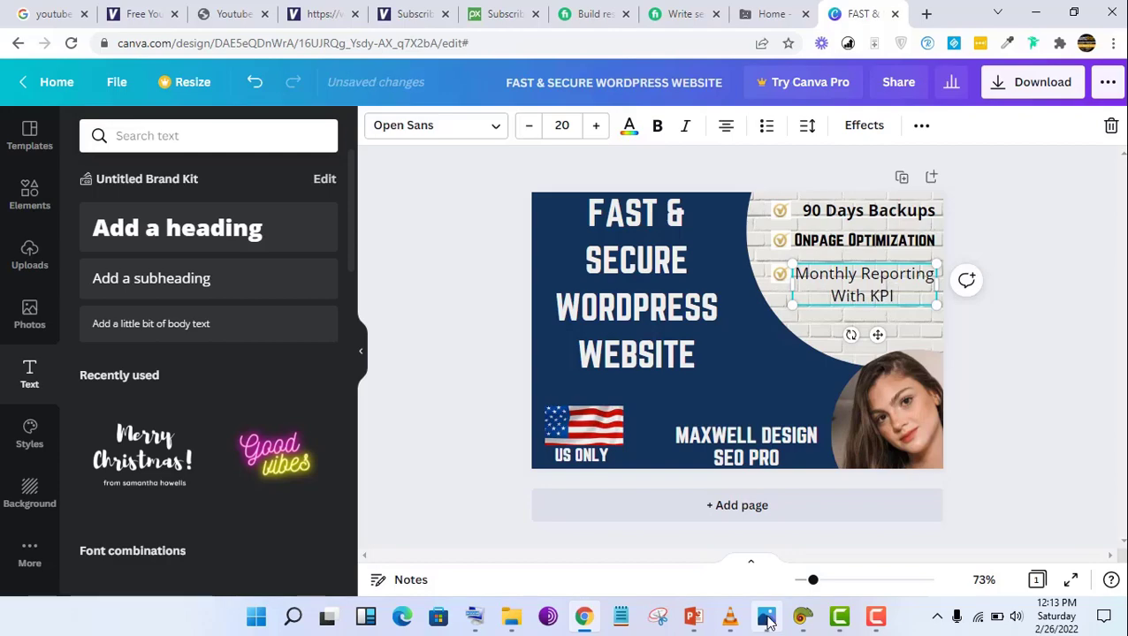
# Step: Extend the third feature's second line with "and More" and compare the wording with the reference image
pyautogui.click(767, 623)
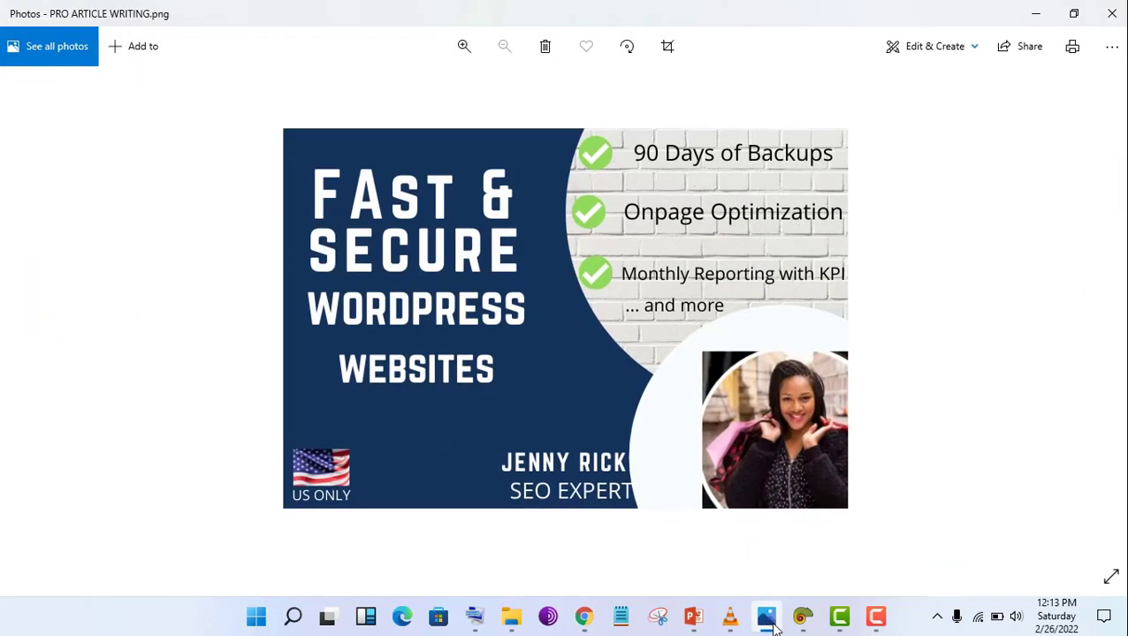
pyautogui.click(770, 625)
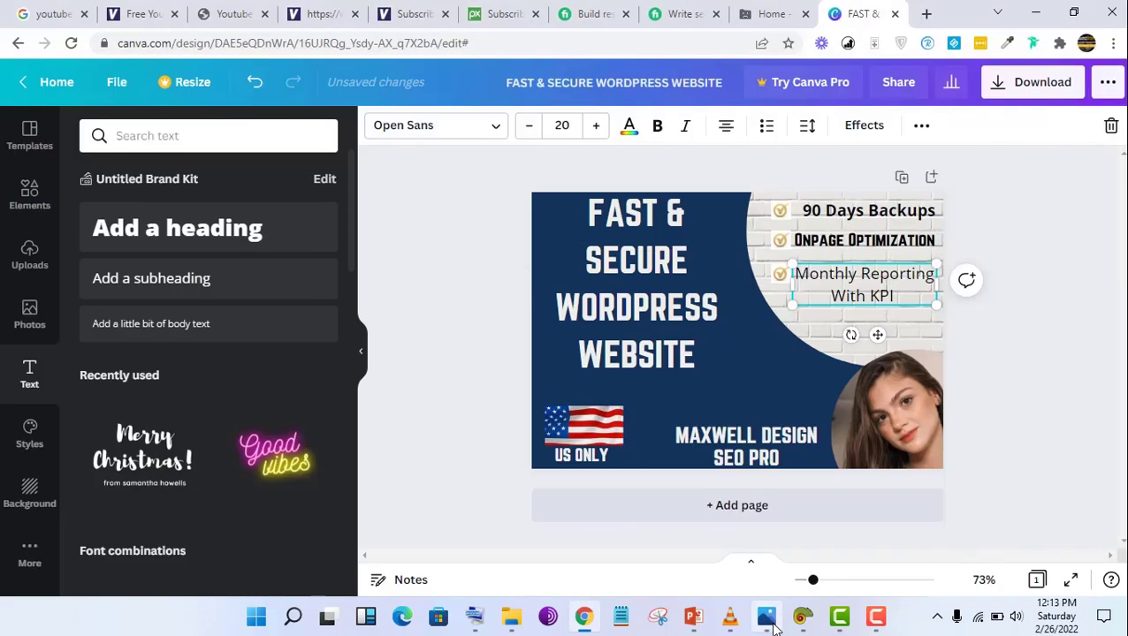
pyautogui.write('a')
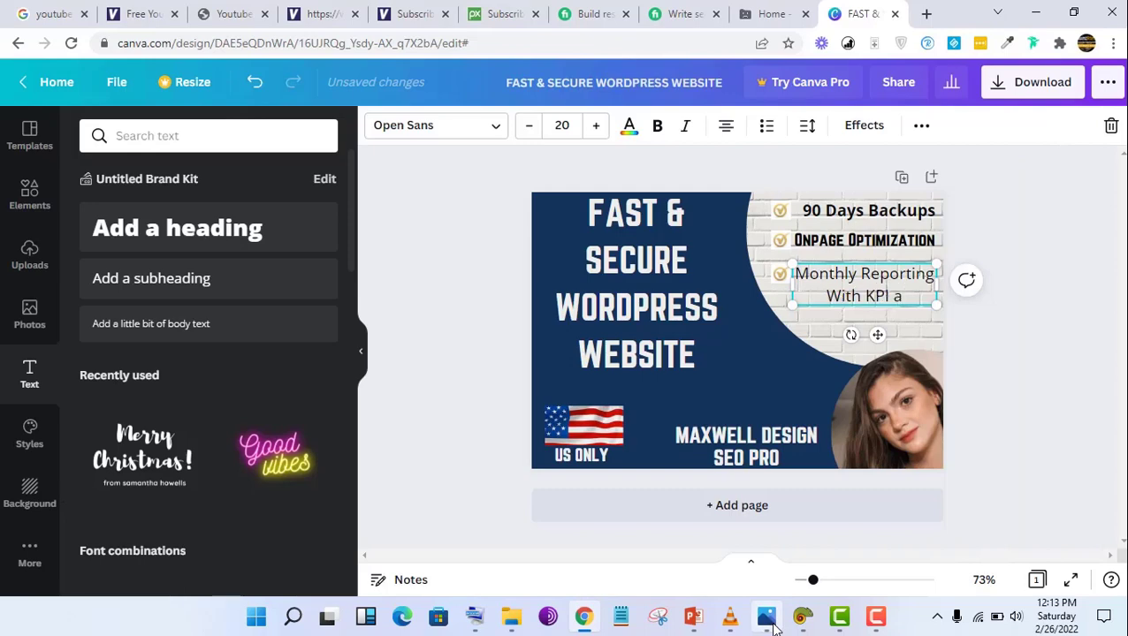
pyautogui.write('nd ')
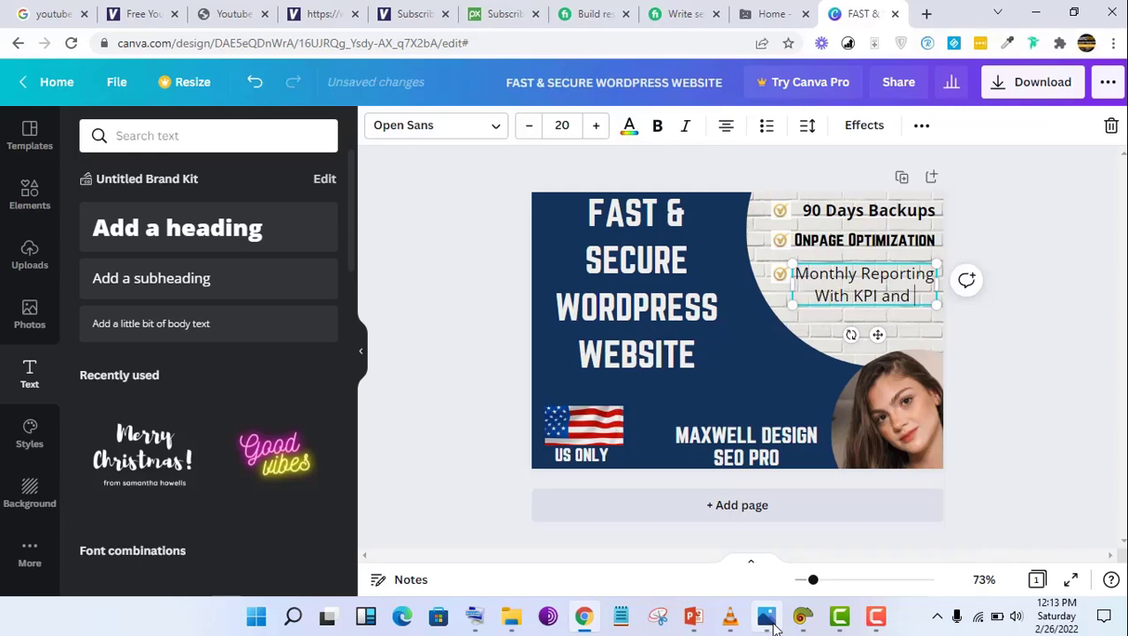
pyautogui.write('Mo')
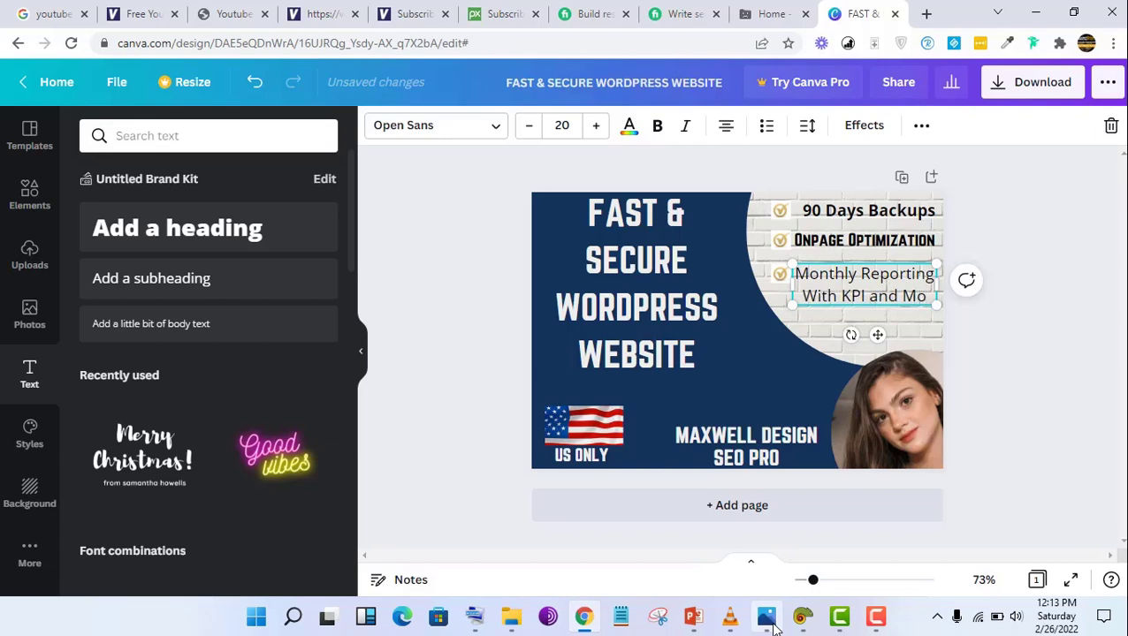
pyautogui.click(475, 618)
pyautogui.click(480, 502)
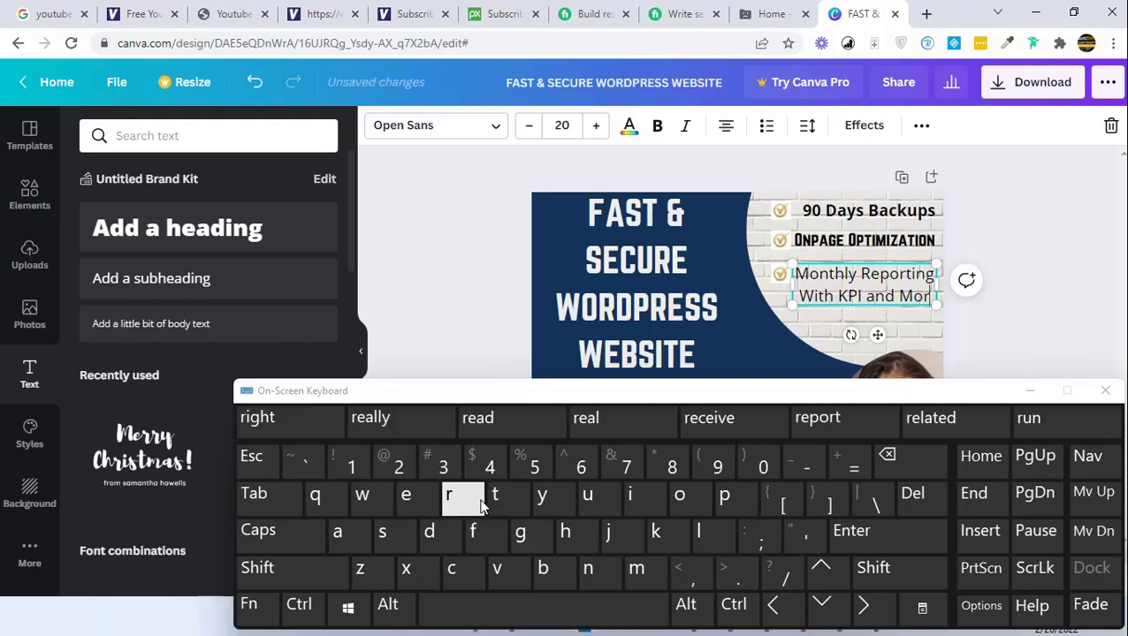
pyautogui.write('e')
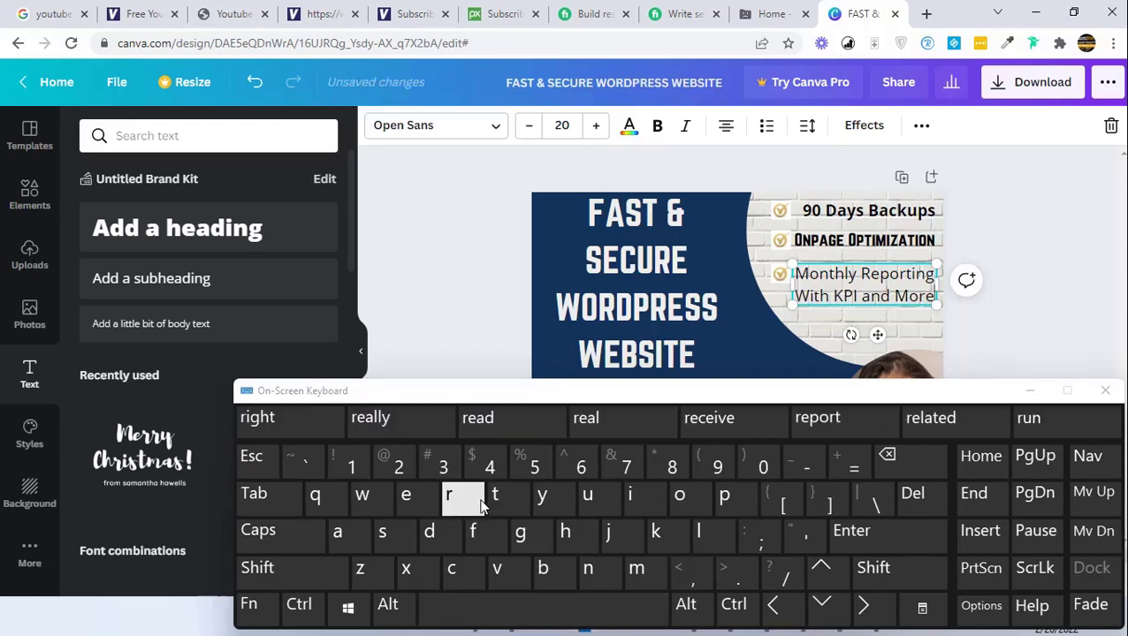
pyautogui.click(1030, 391)
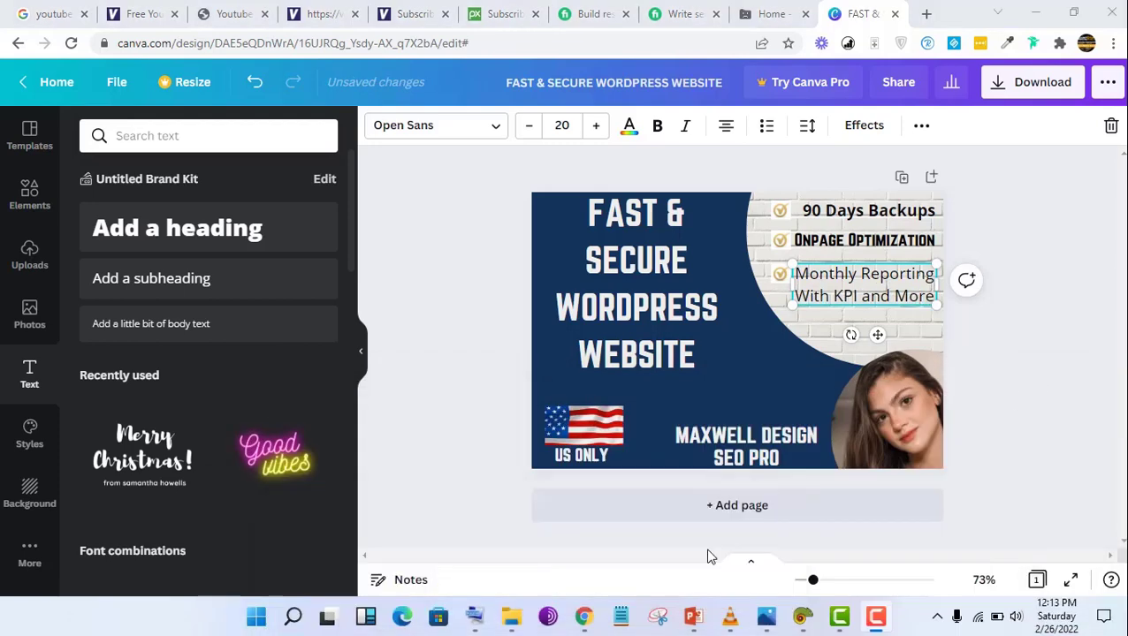
pyautogui.click(767, 617)
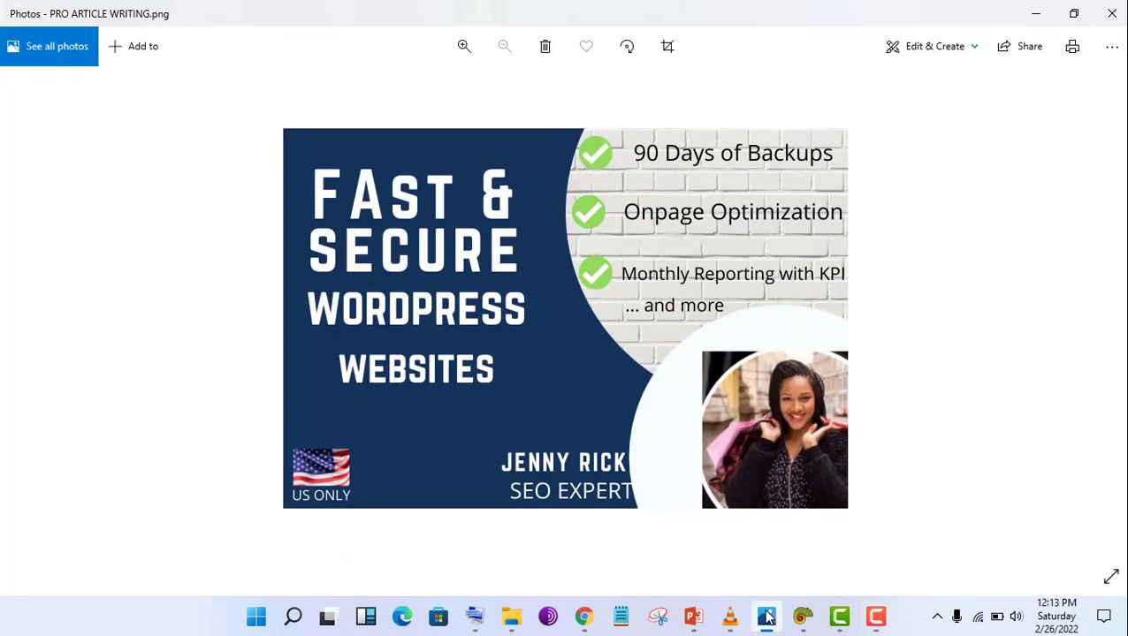
pyautogui.click(766, 617)
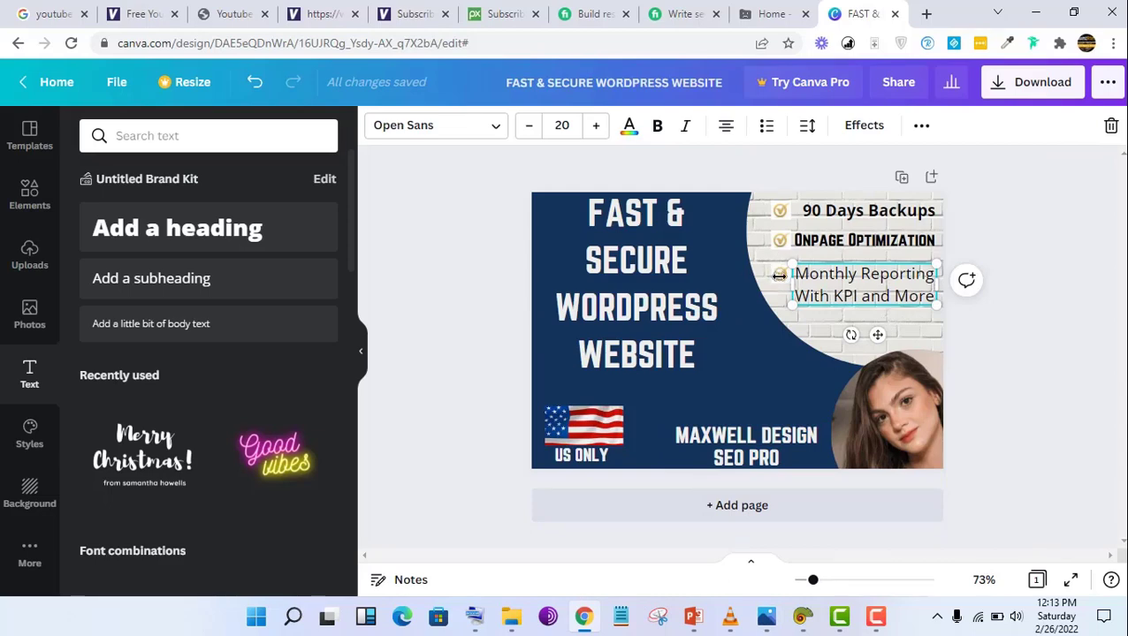
pyautogui.click(780, 276)
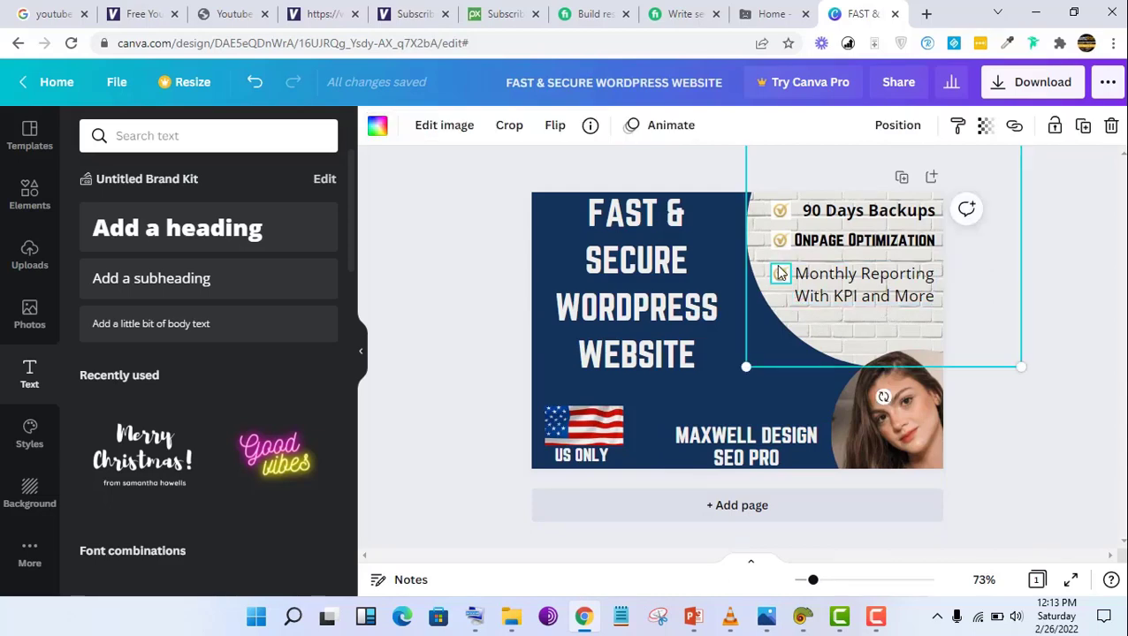
pyautogui.moveTo(782, 277)
pyautogui.mouseDown()
pyautogui.moveTo(764, 273)
pyautogui.moveTo(781, 276)
pyautogui.mouseUp()
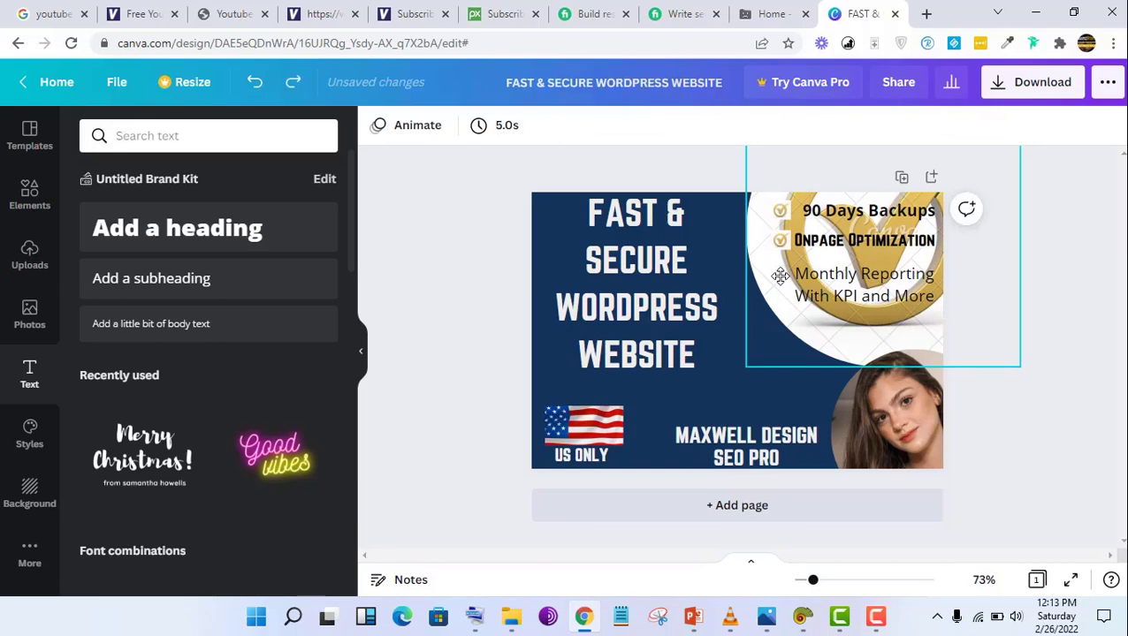
pyautogui.click(255, 82)
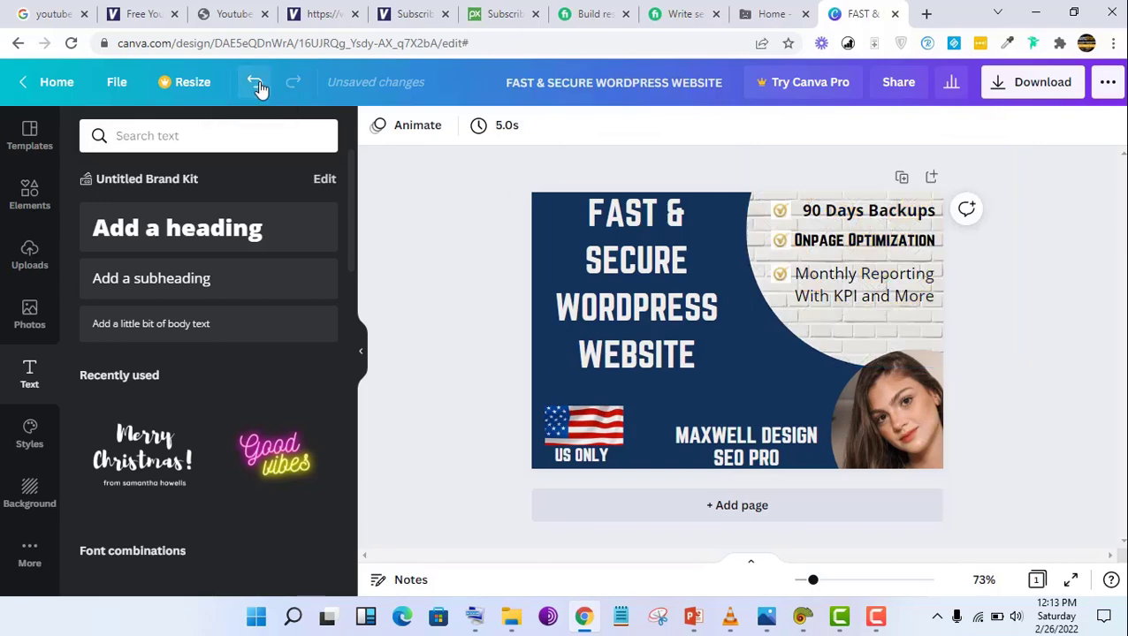
# Step: Make the whole "Monthly Reporting With KPI and More" text bold and reduce its font size to 19
pyautogui.click(845, 270)
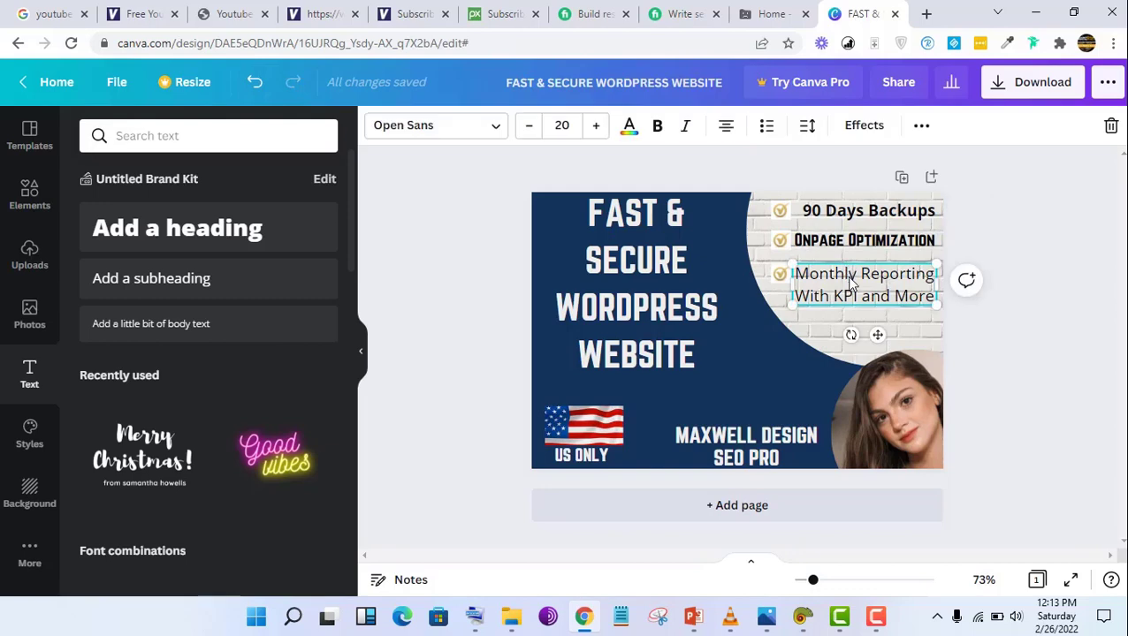
pyautogui.doubleClick(851, 276)
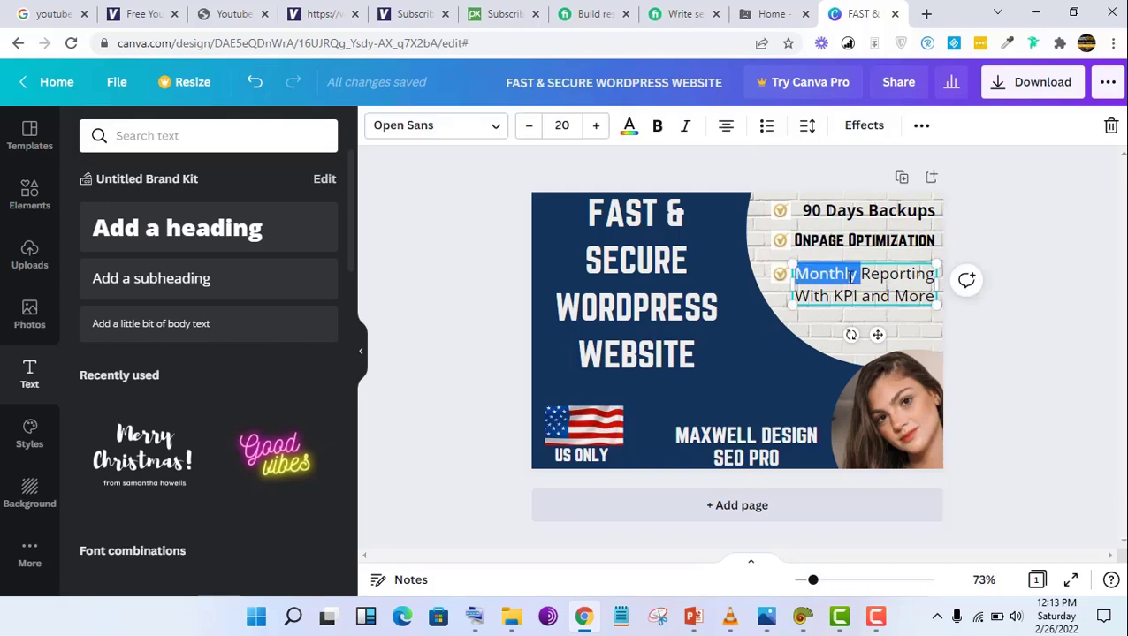
pyautogui.hotkey('ctrl', 'a')
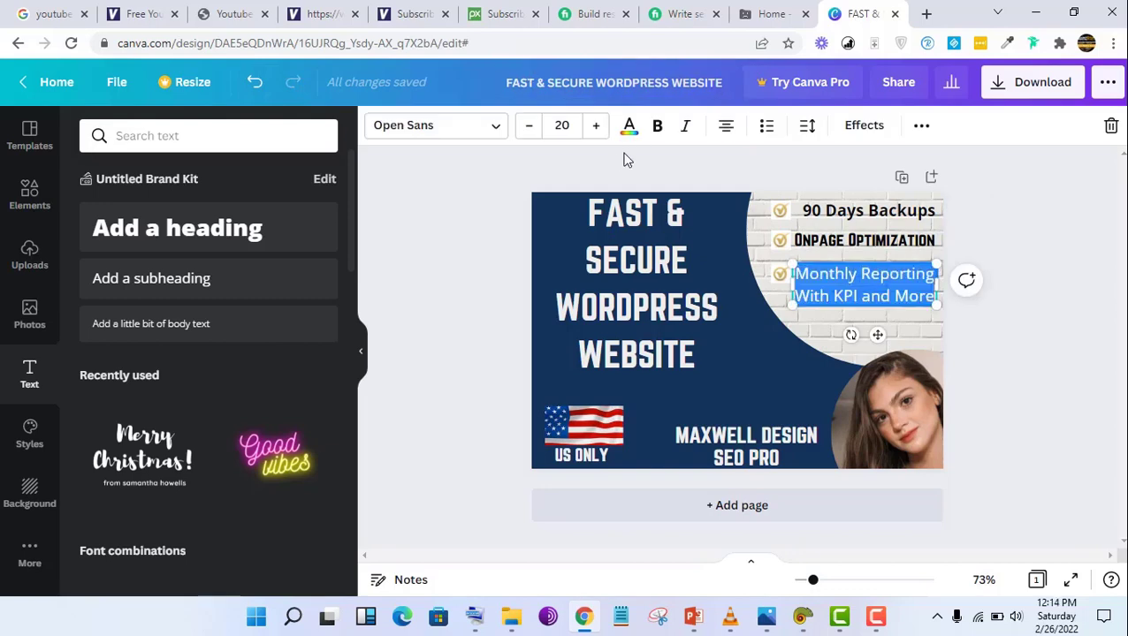
pyautogui.click(658, 137)
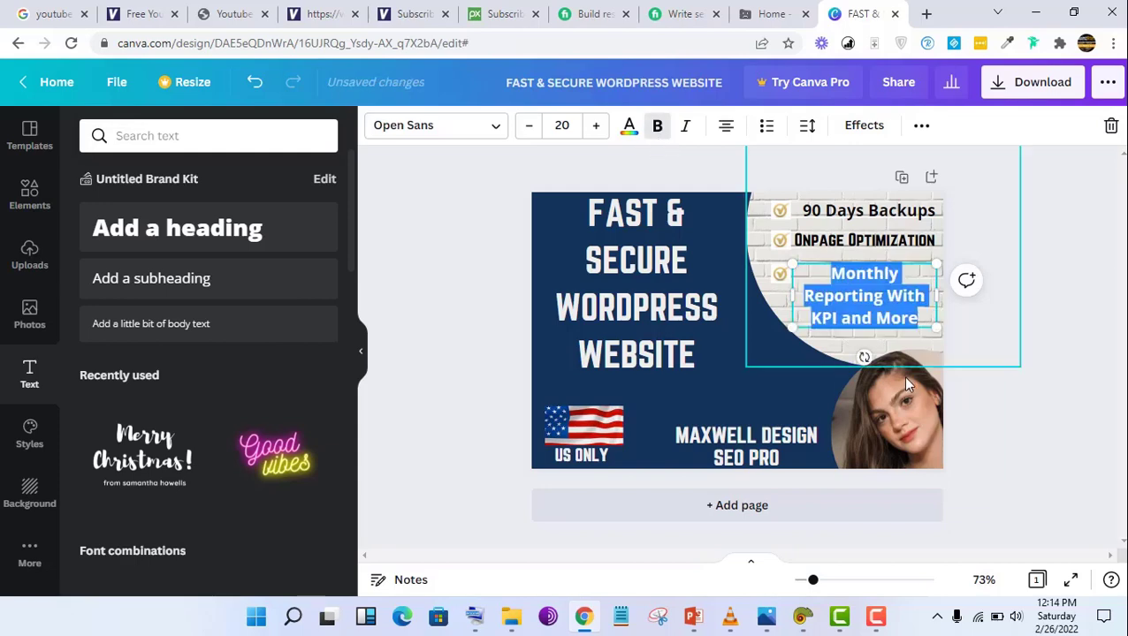
pyautogui.click(528, 129)
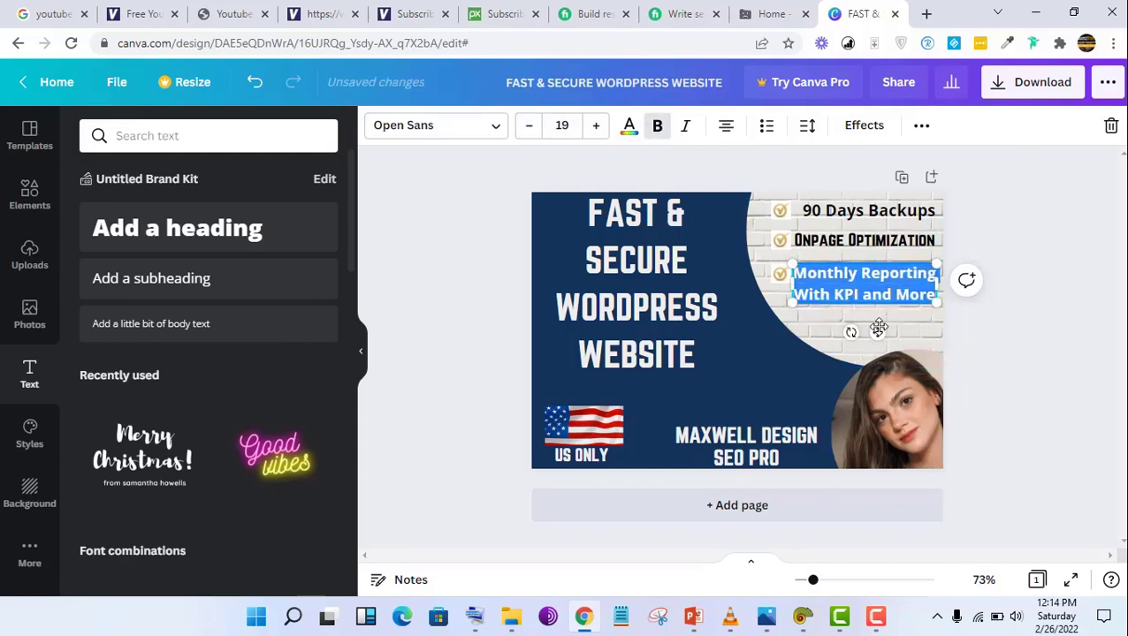
# Step: Move the third feature's text slightly up, under "Onpage Optimization", and set its font to Norwester
pyautogui.moveTo(881, 332); pyautogui.dragTo(878, 322)
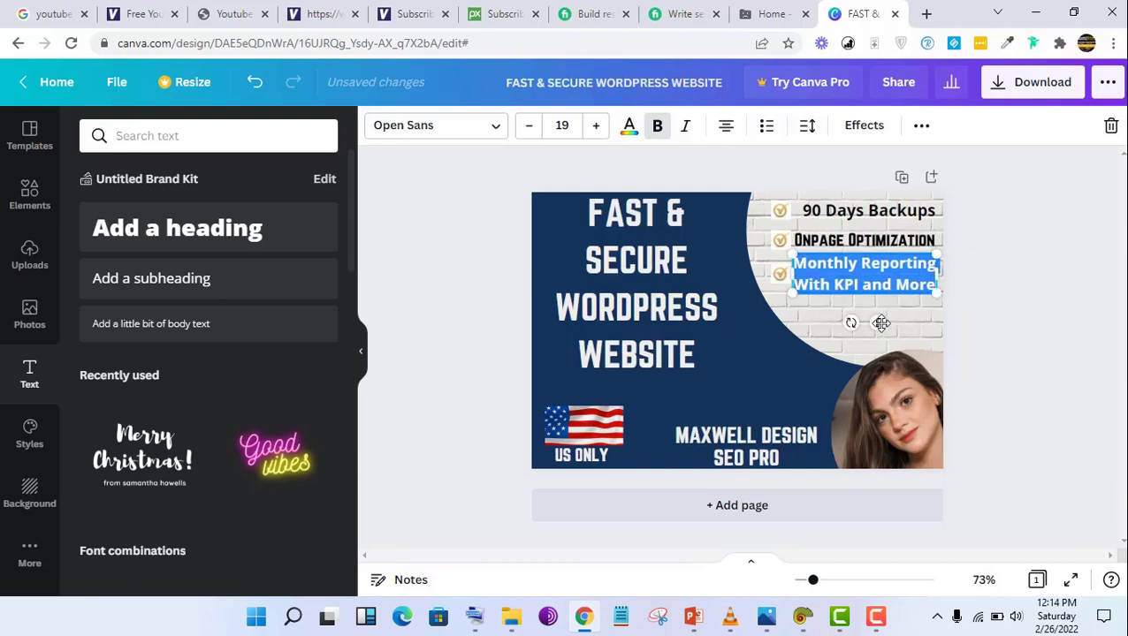
pyautogui.click(486, 125)
pyautogui.click(221, 181)
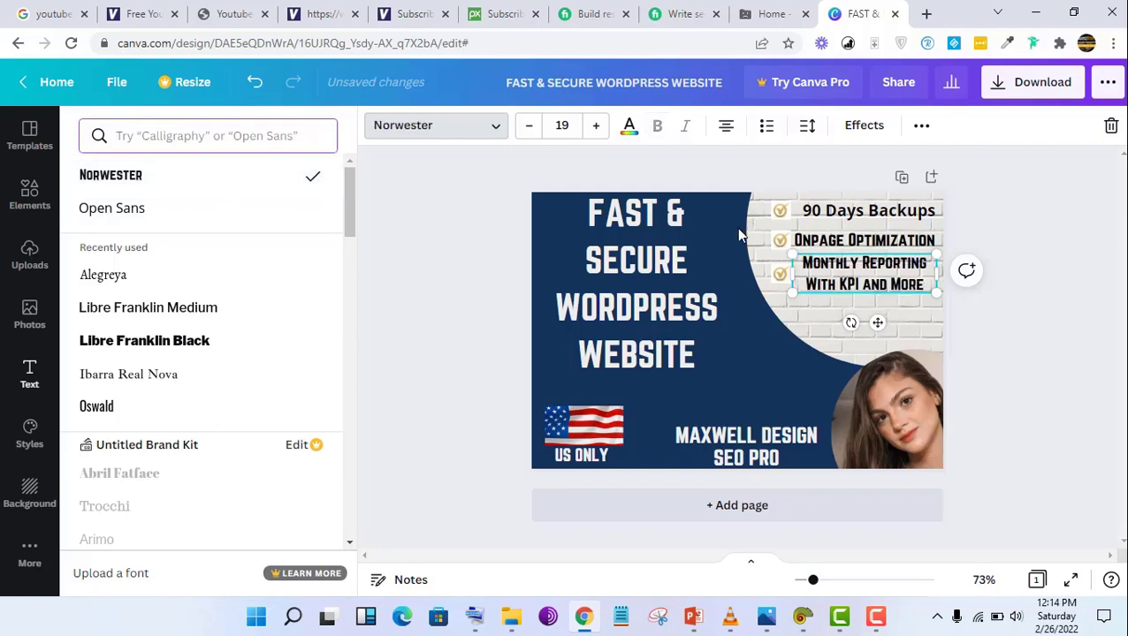
# Step: Set the "90 Days Backups" text to the Norwester font and compare the feature list with the reference image
pyautogui.click(841, 213)
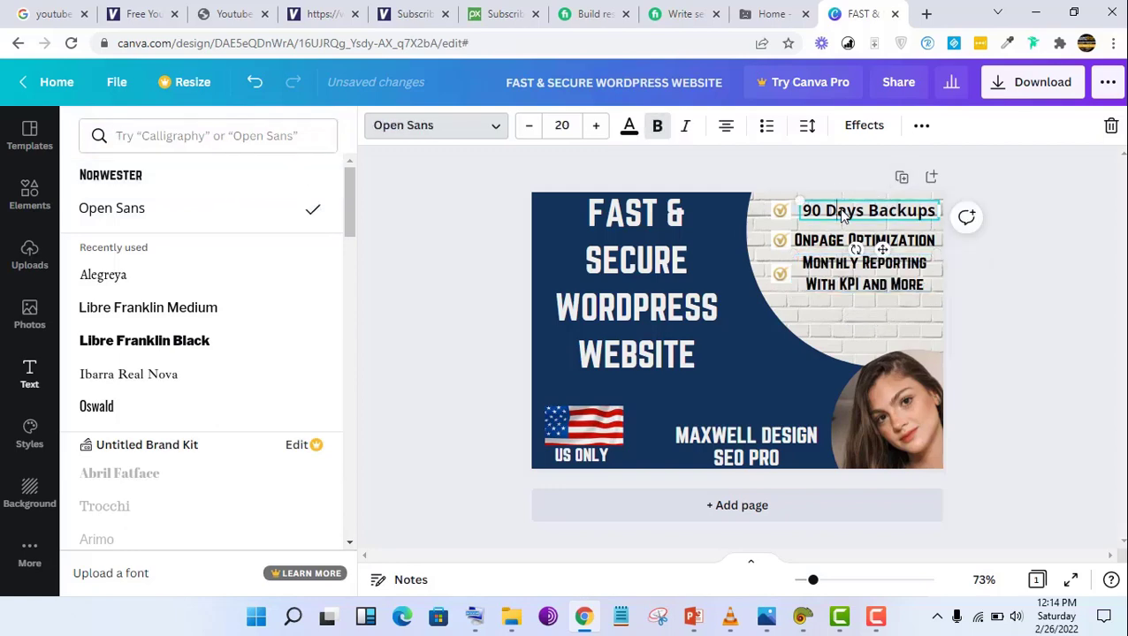
pyautogui.click(842, 216)
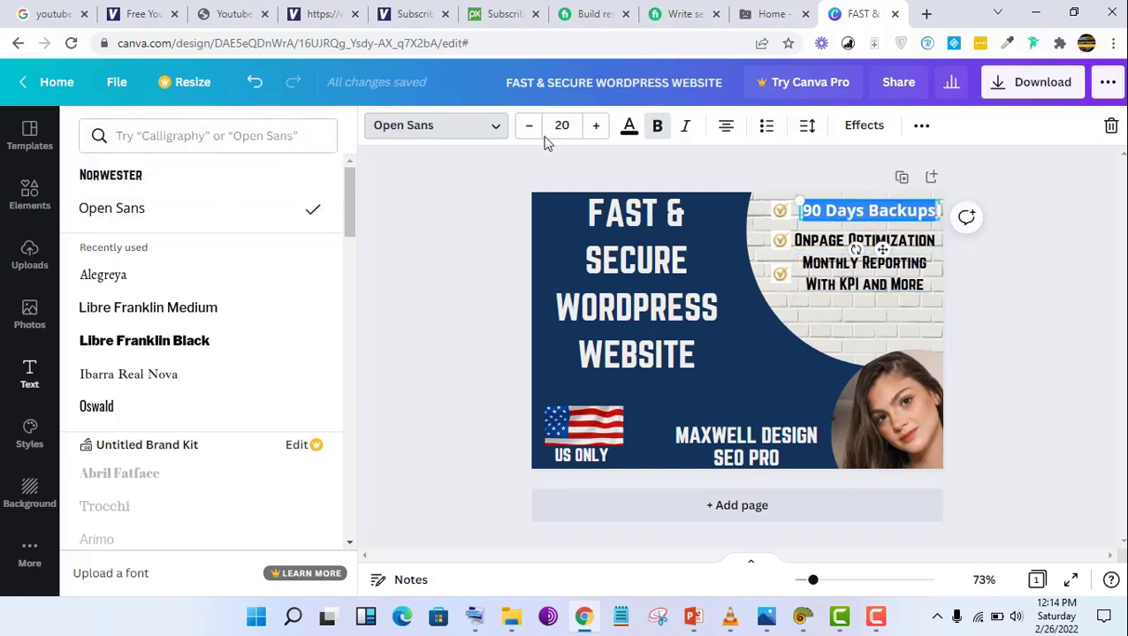
pyautogui.click(490, 131)
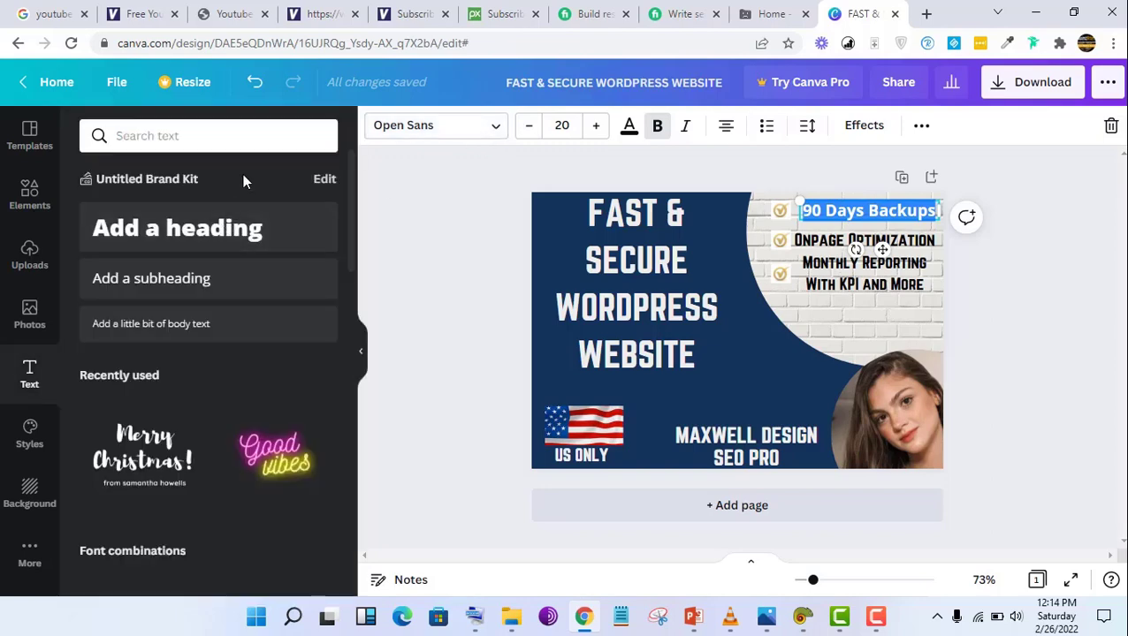
pyautogui.click(492, 132)
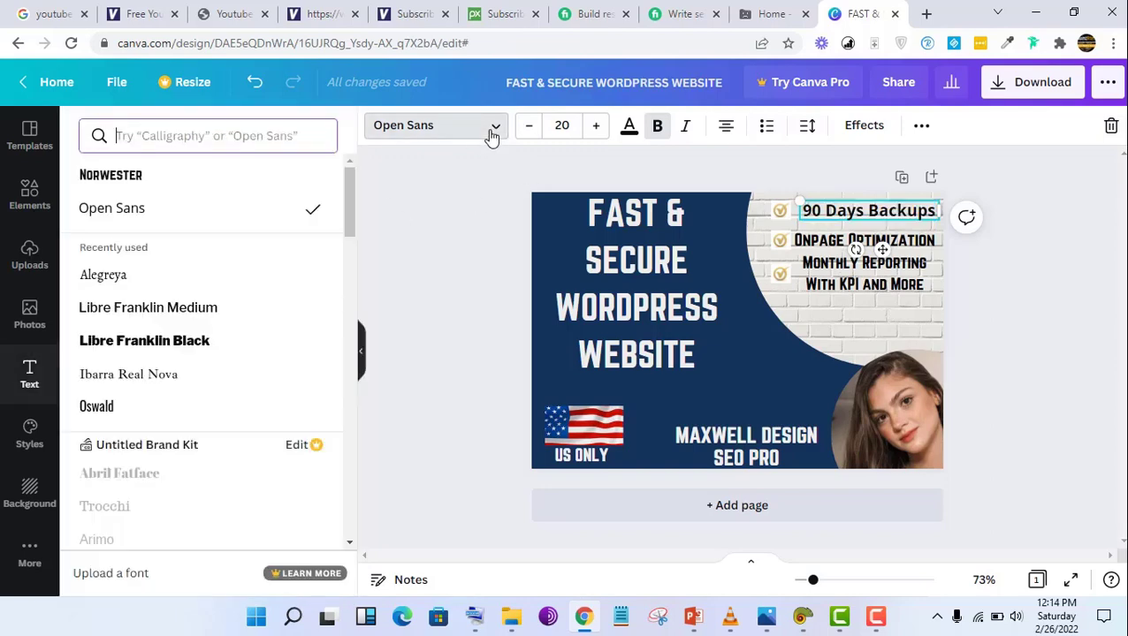
pyautogui.click(220, 177)
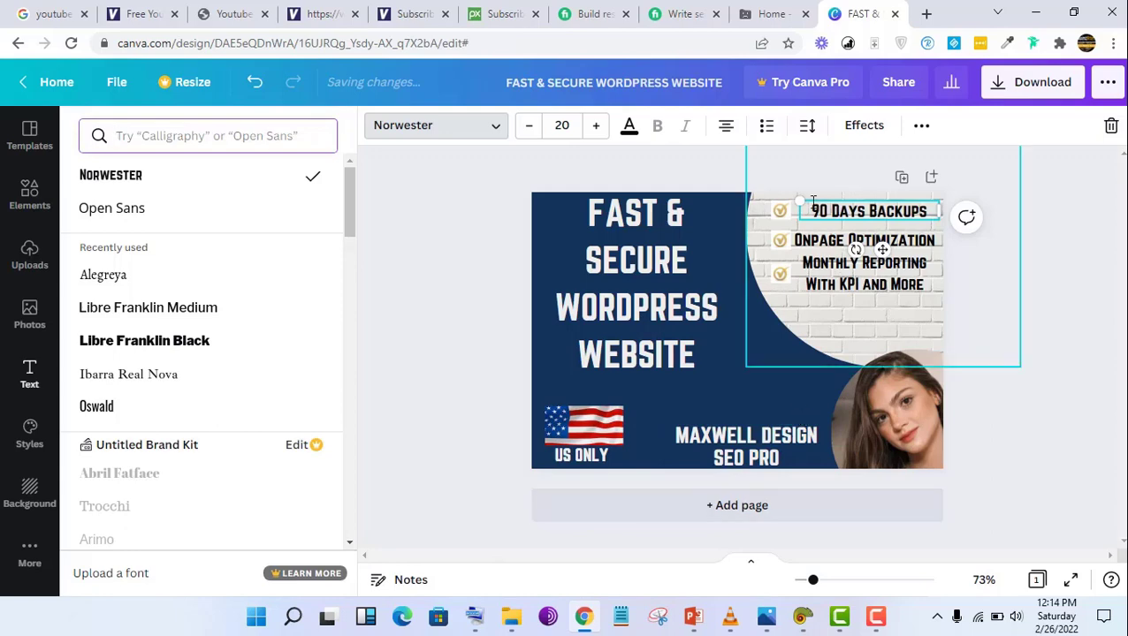
pyautogui.click(765, 617)
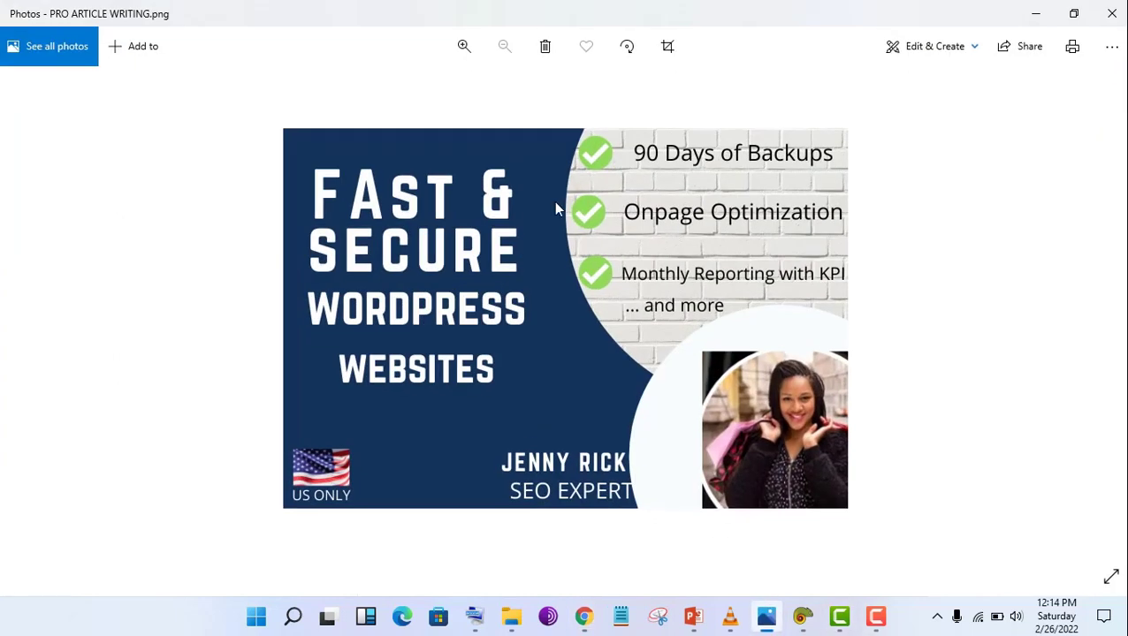
pyautogui.click(766, 621)
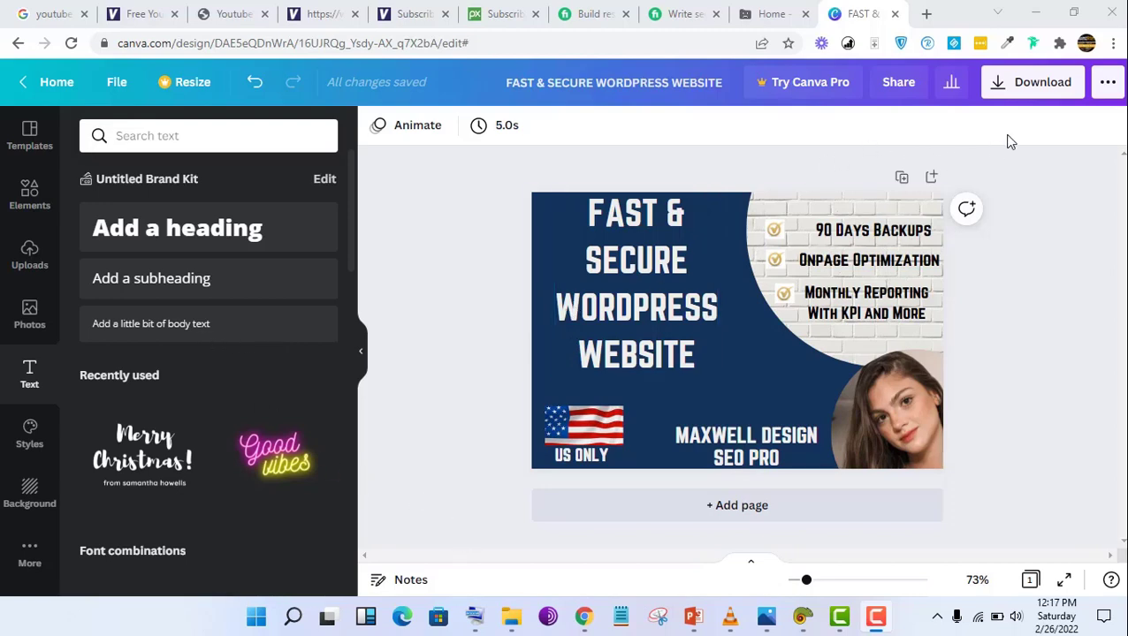
# Step: Download a free watermarked draft of the design as PNG and dismiss the design-sharing pop-up
pyautogui.click(1029, 95)
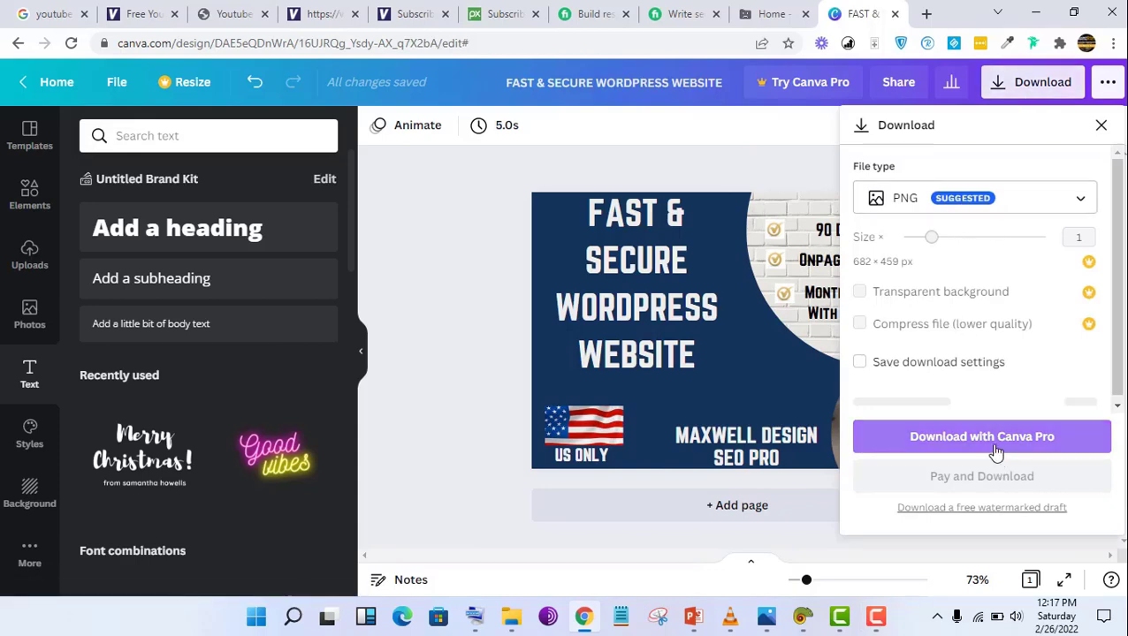
pyautogui.click(991, 509)
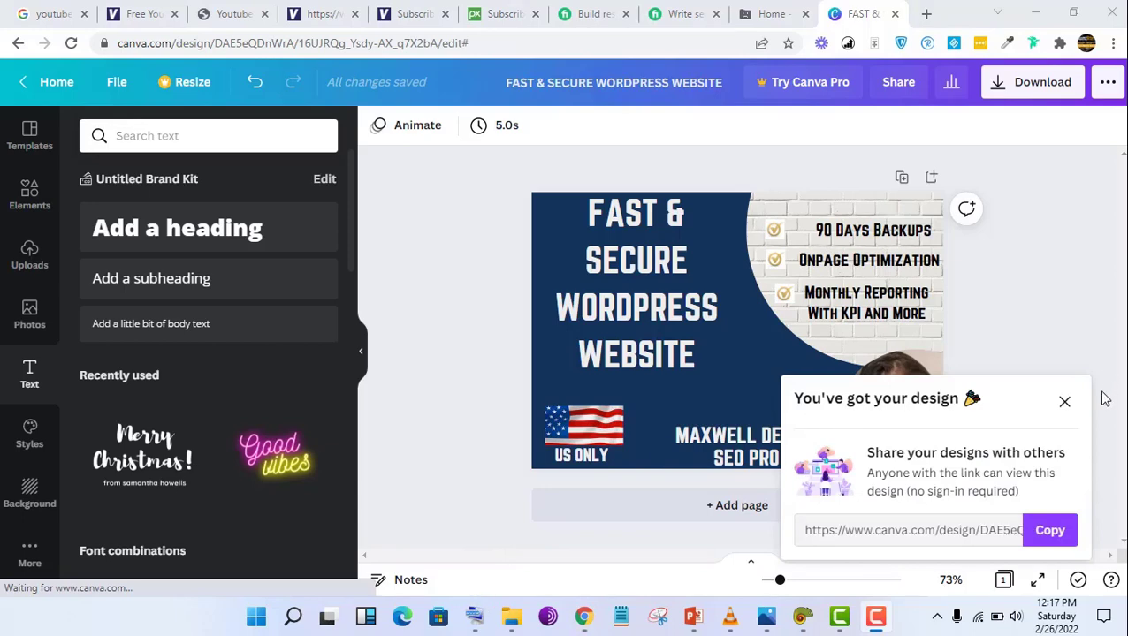
pyautogui.click(1065, 402)
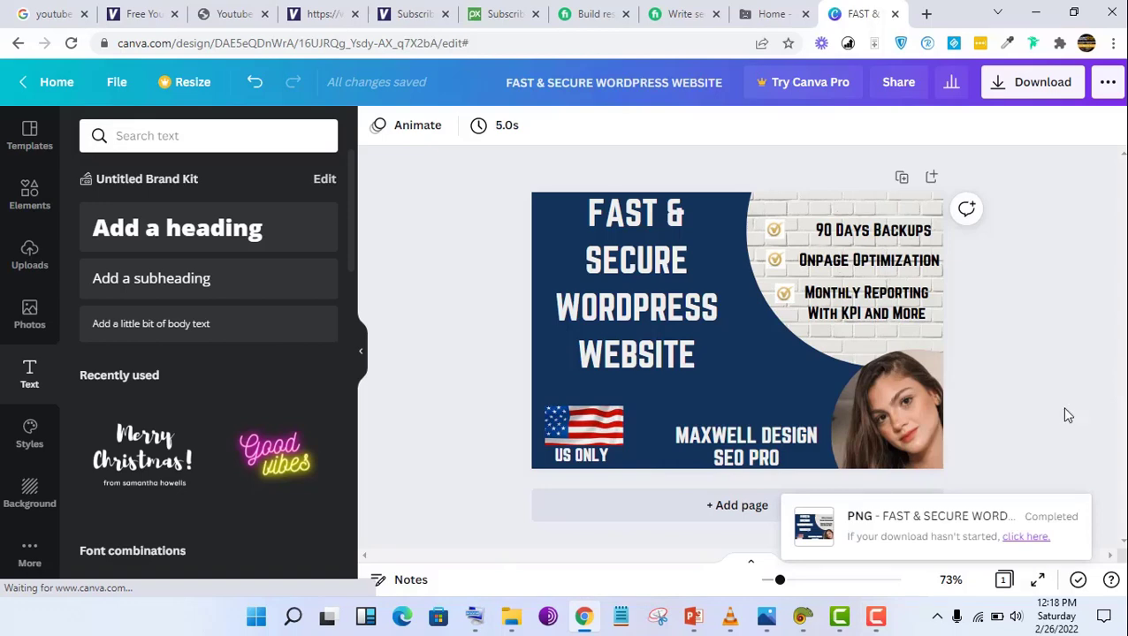
# Step: Restart the download and save the PNG to the Desktop folder as "FAST & SECURE WORDPRESS WEBSITE"
pyautogui.click(1040, 535)
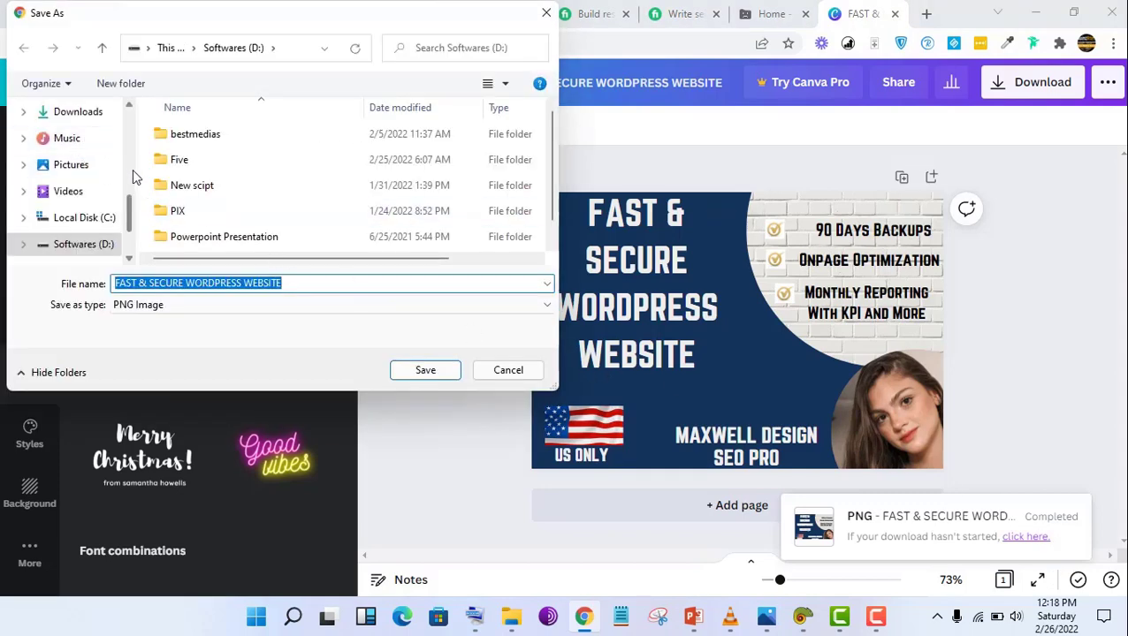
pyautogui.scroll(1, 131, 172)
pyautogui.scroll(1, 128, 175)
pyautogui.click(71, 206)
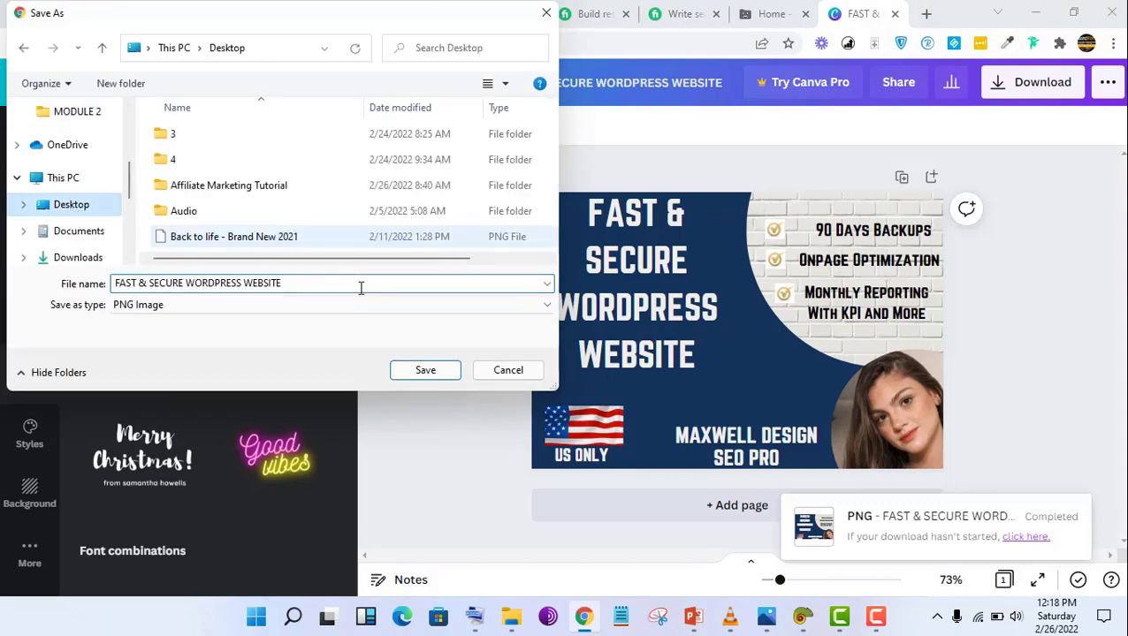
pyautogui.click(407, 372)
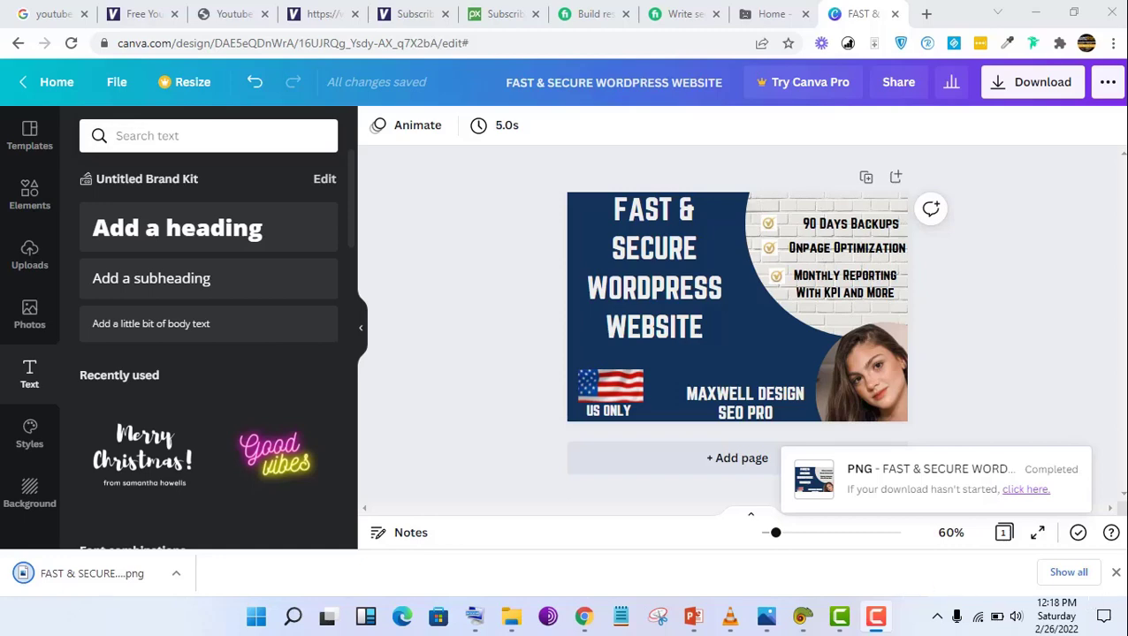
# Step: Show the desktop and open the saved "FAST & SECURE WORDPRESS WEBSITE" image in Paint to view it
pyautogui.click(1125, 629)
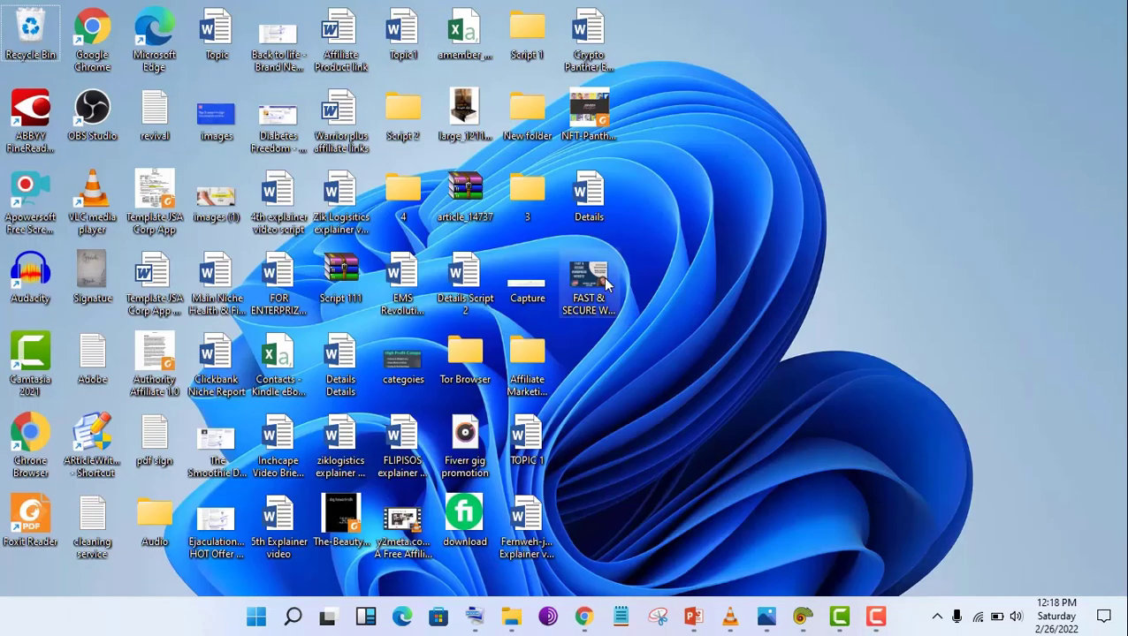
pyautogui.click(606, 283)
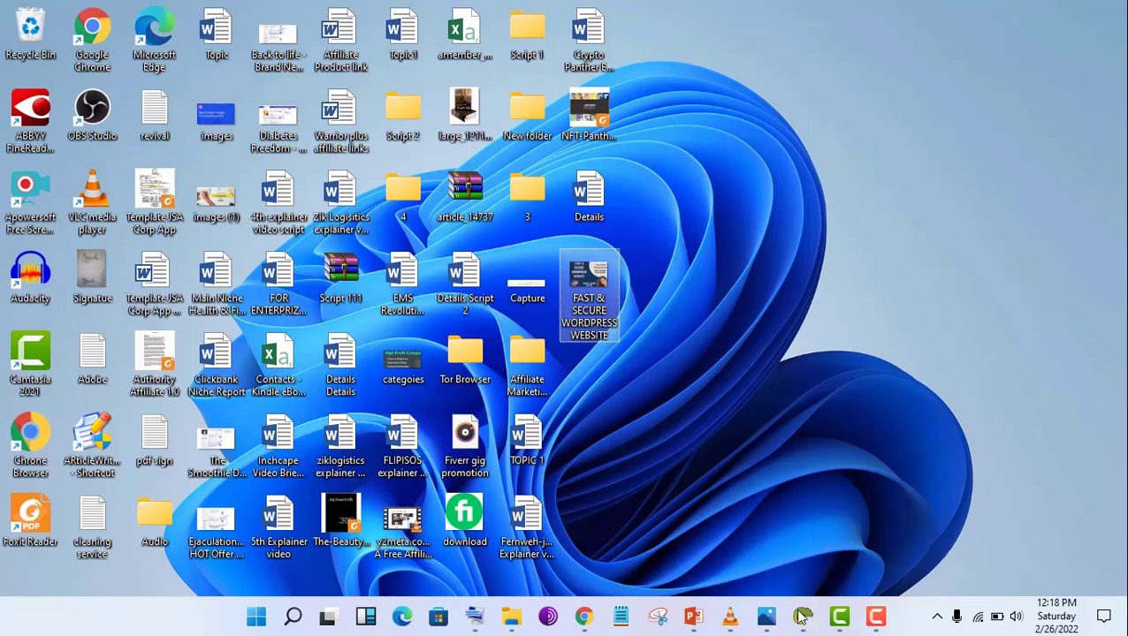
pyautogui.moveTo(765, 619)
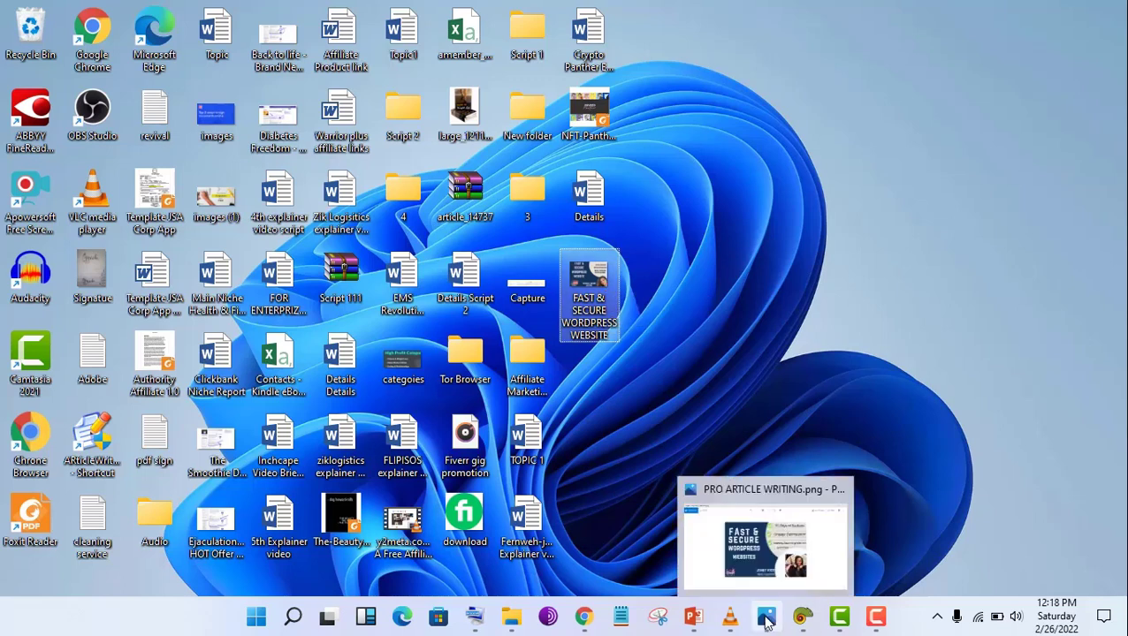
pyautogui.doubleClick(591, 282)
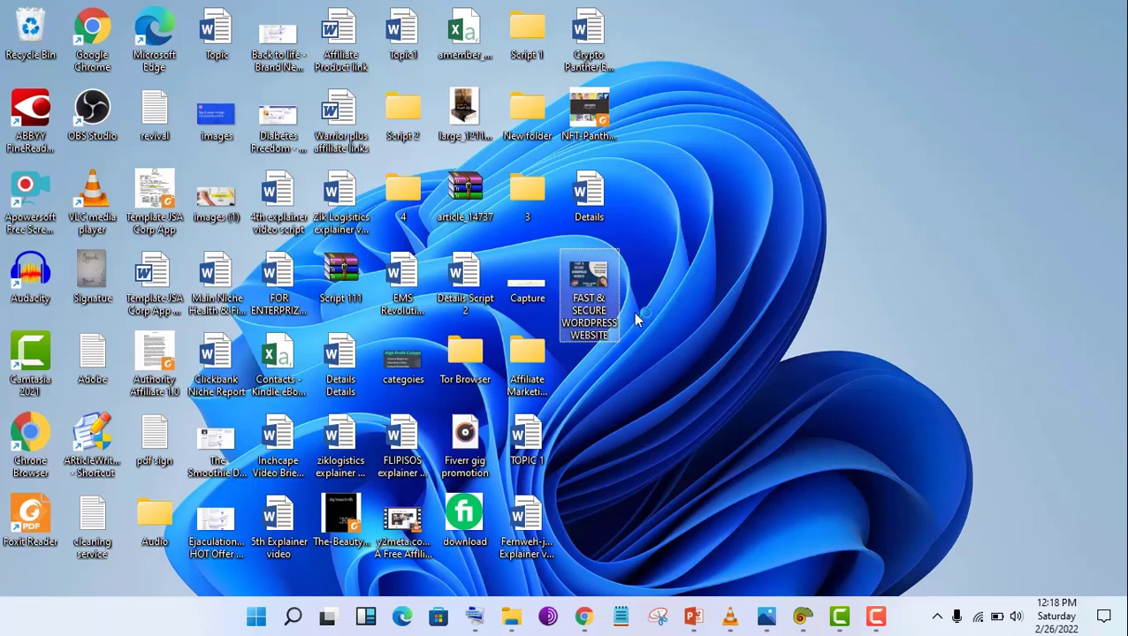
pyautogui.rightClick(584, 300)
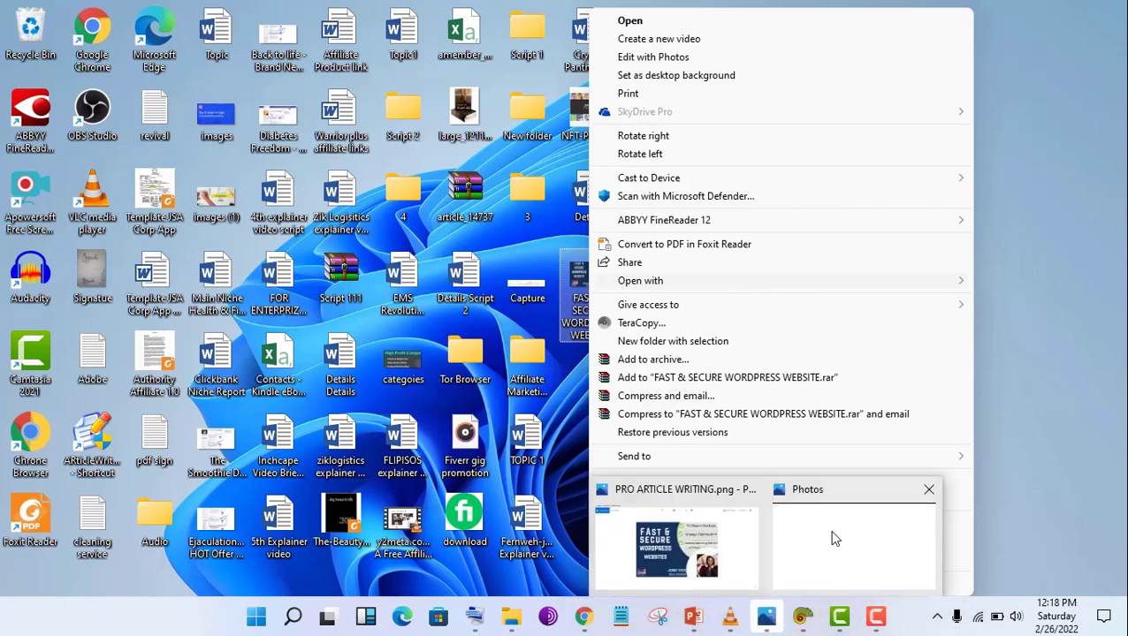
pyautogui.moveTo(836, 539)
pyautogui.moveTo(654, 510)
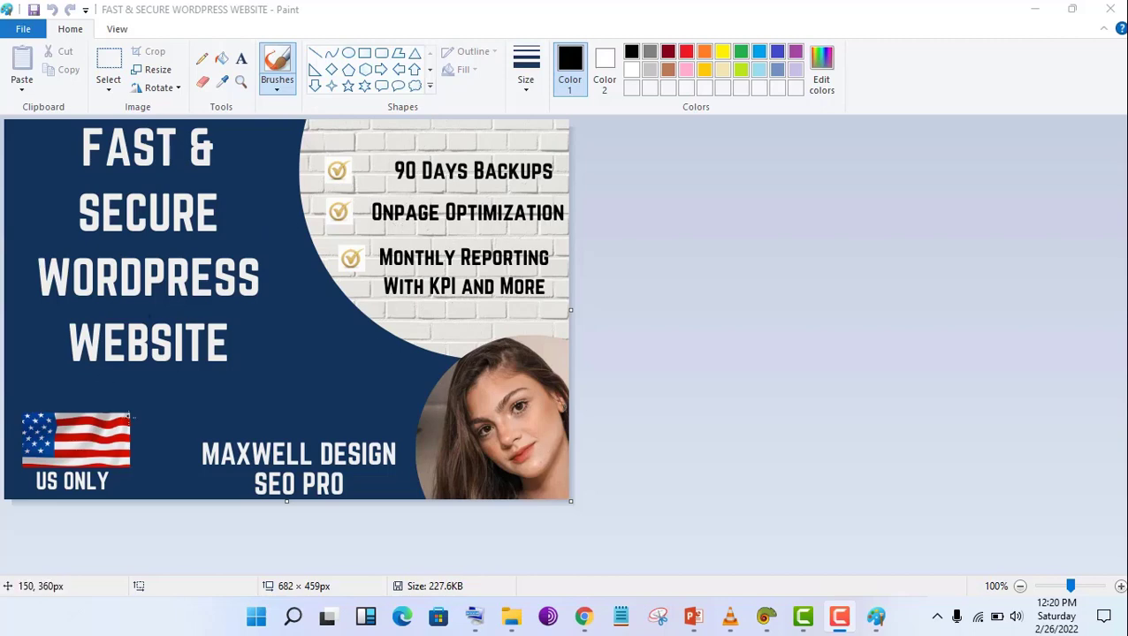
pyautogui.moveTo(875, 616)
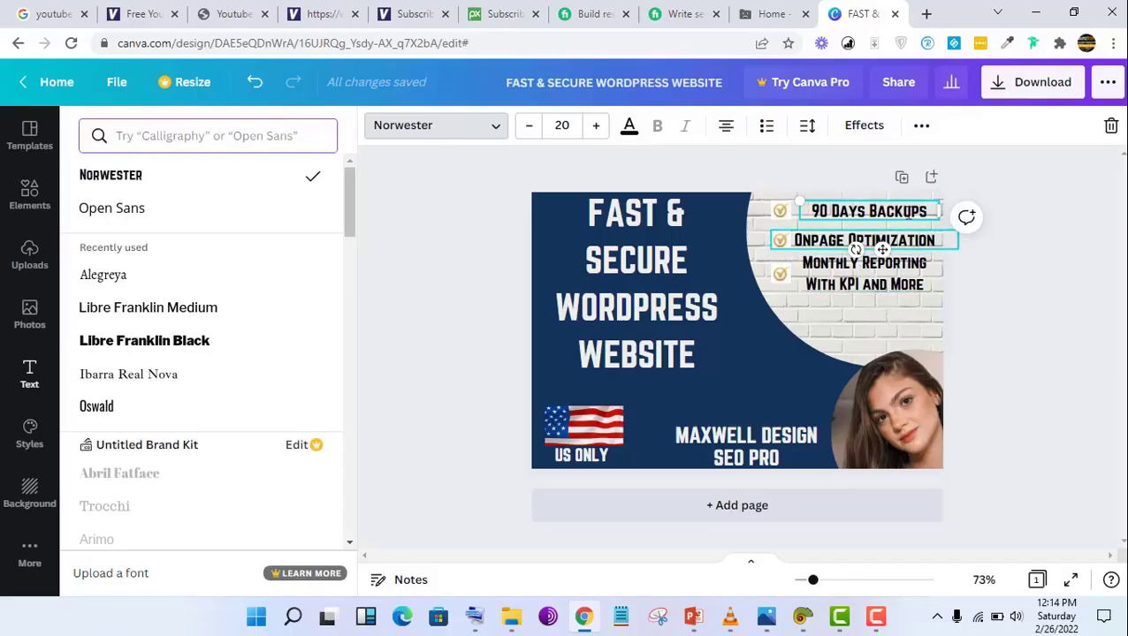
# Step: Deselect "90 Days Backups" and move the "Monthly Reporting With KPI and More" text down, below the third tick
pyautogui.press('Escape')
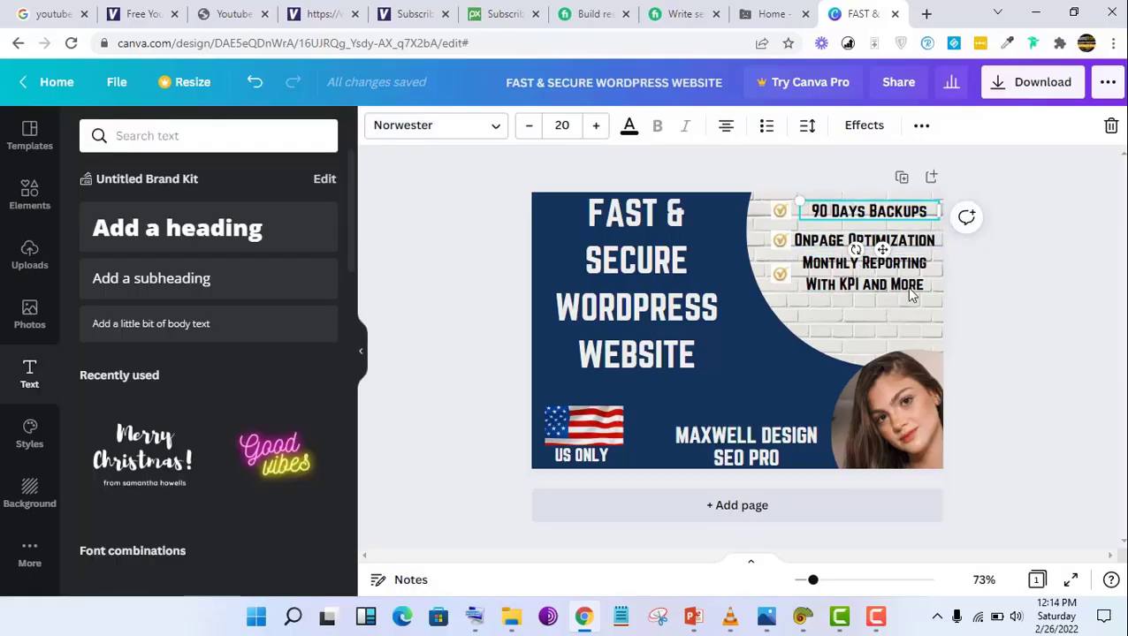
pyautogui.click(974, 304)
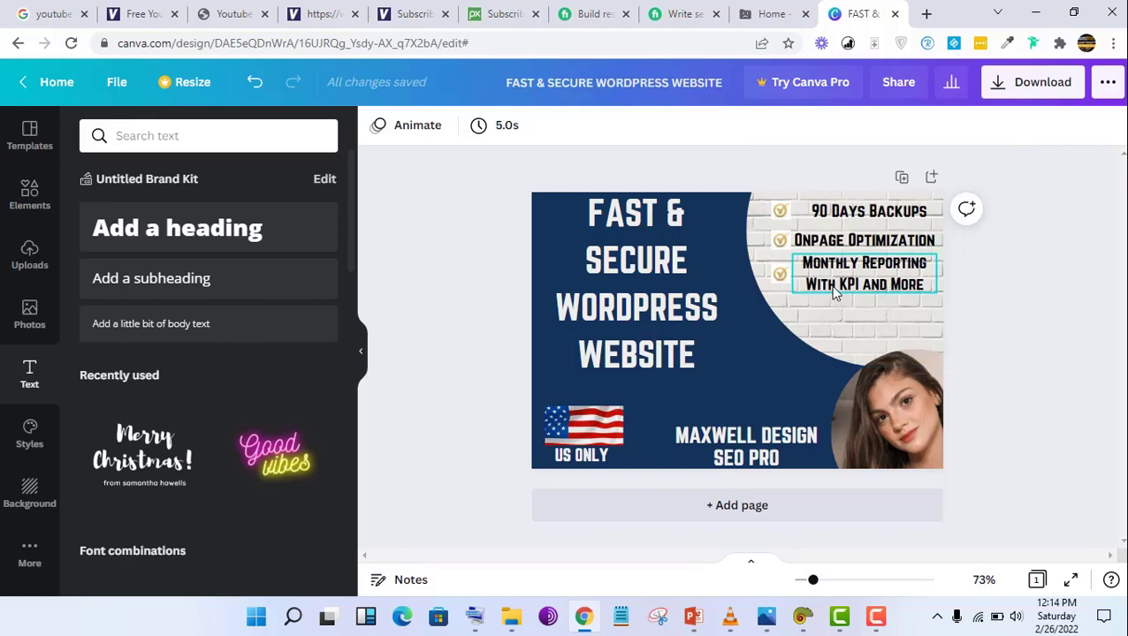
pyautogui.click(835, 293)
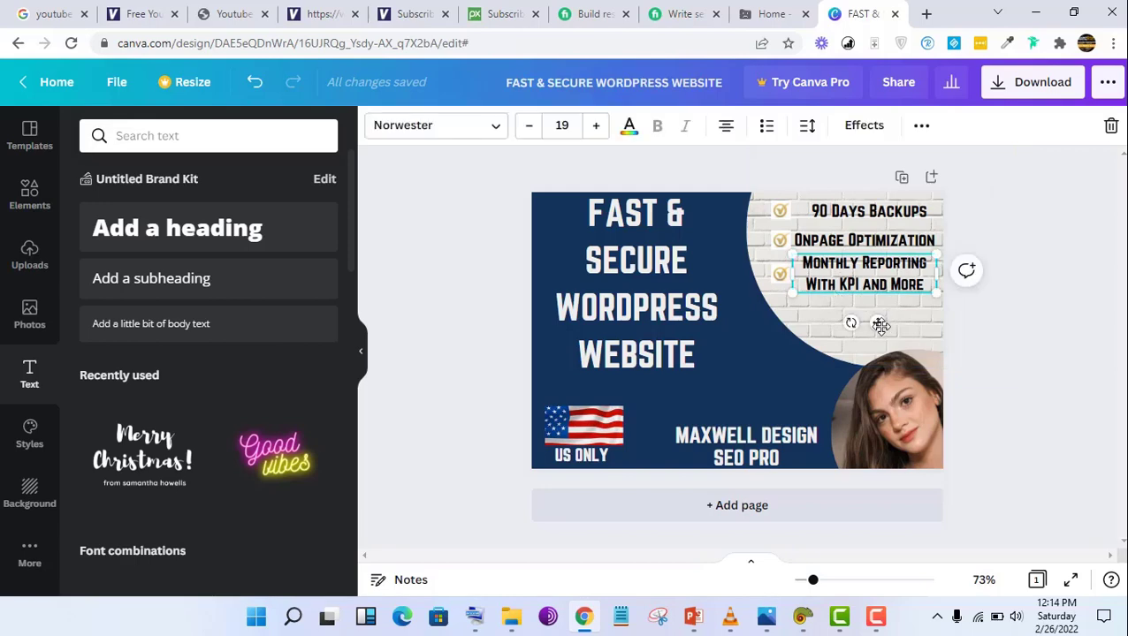
pyautogui.moveTo(880, 325); pyautogui.dragTo(880, 353)
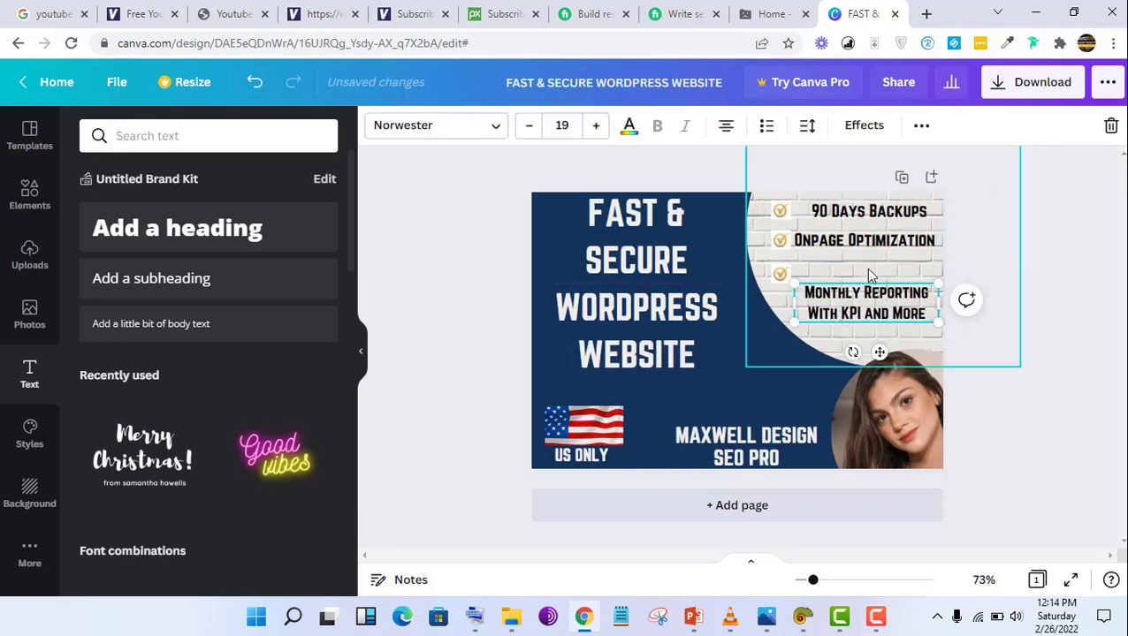
# Step: Move the "Onpage Optimization" and "90 Days Backups" texts down, and align the first tick beside "90 Days Backups"
pyautogui.click(858, 242)
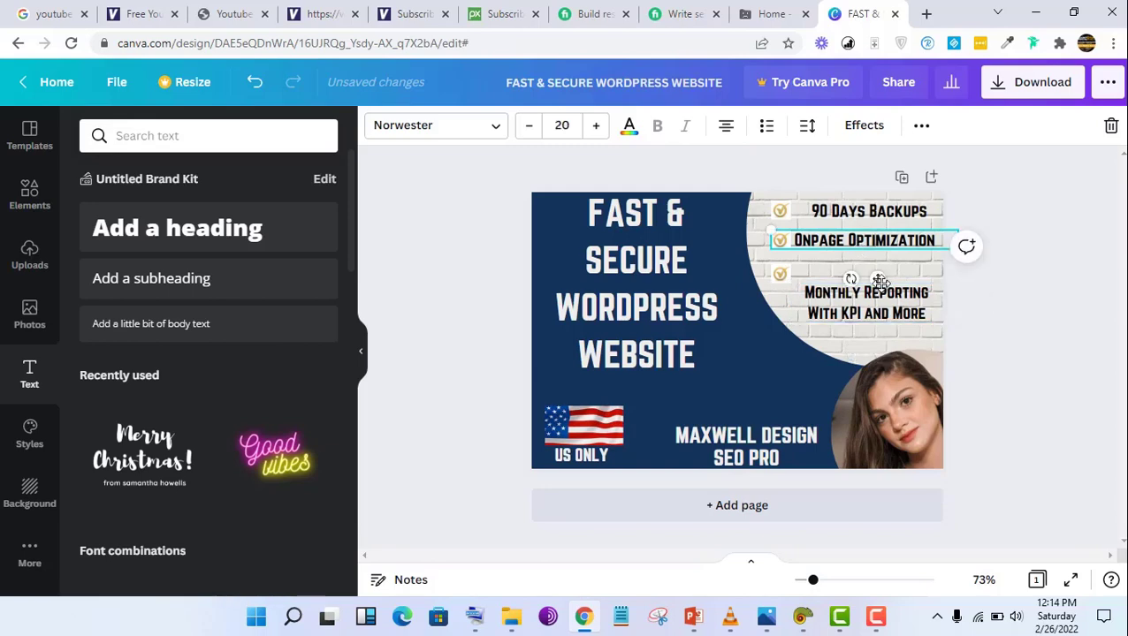
pyautogui.moveTo(879, 281); pyautogui.dragTo(882, 300)
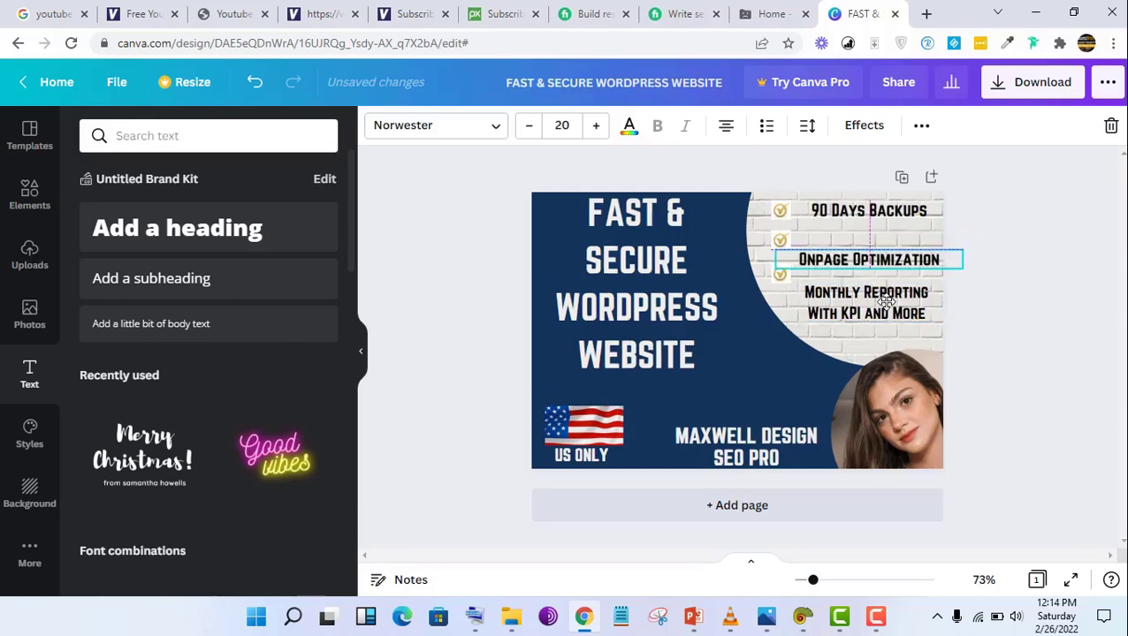
pyautogui.click(866, 210)
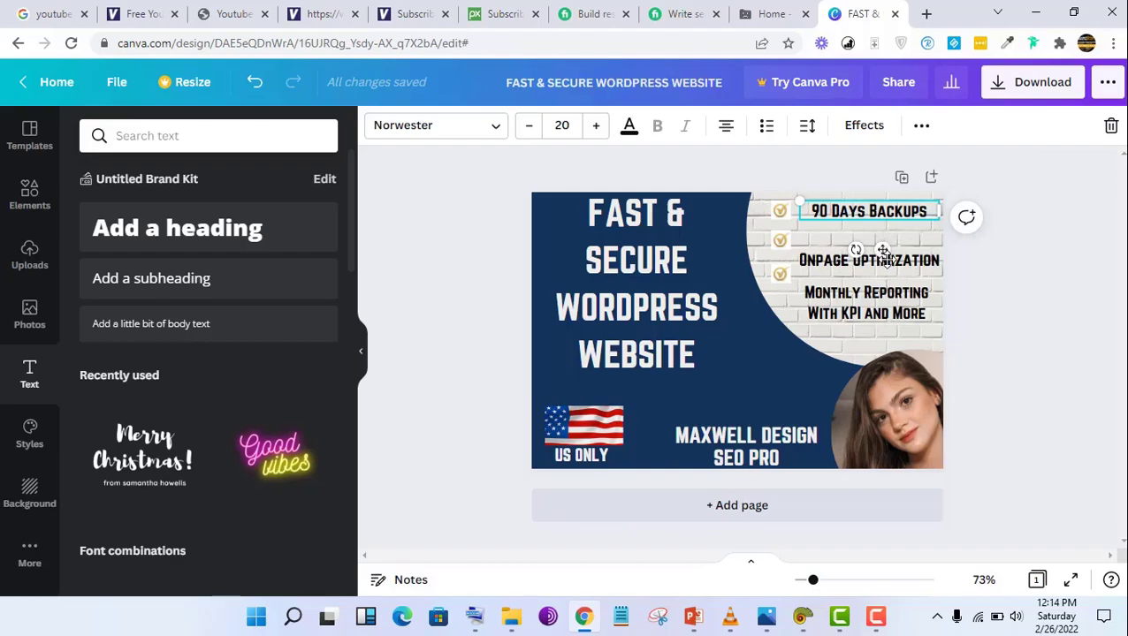
pyautogui.moveTo(884, 252); pyautogui.dragTo(885, 264)
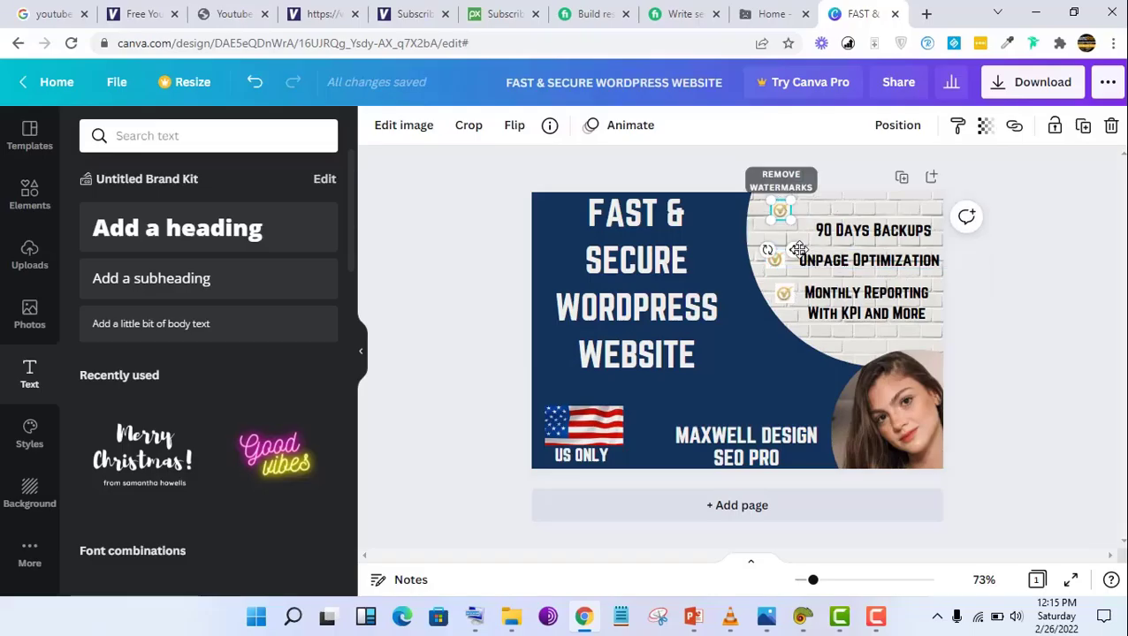
pyautogui.moveTo(793, 247); pyautogui.dragTo(790, 270)
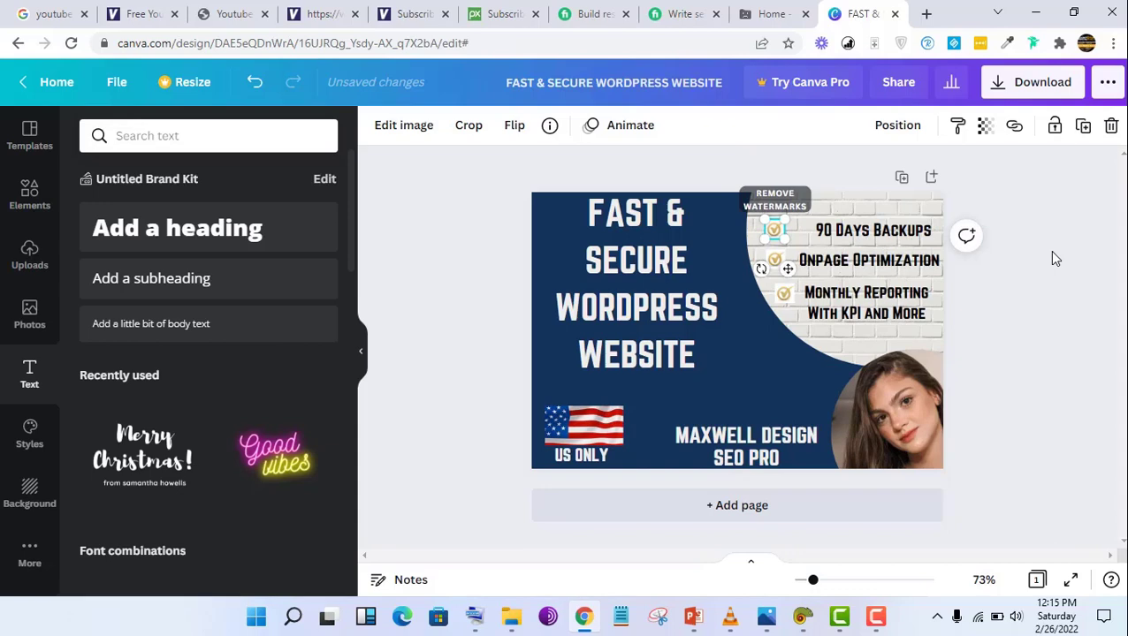
pyautogui.click(1049, 250)
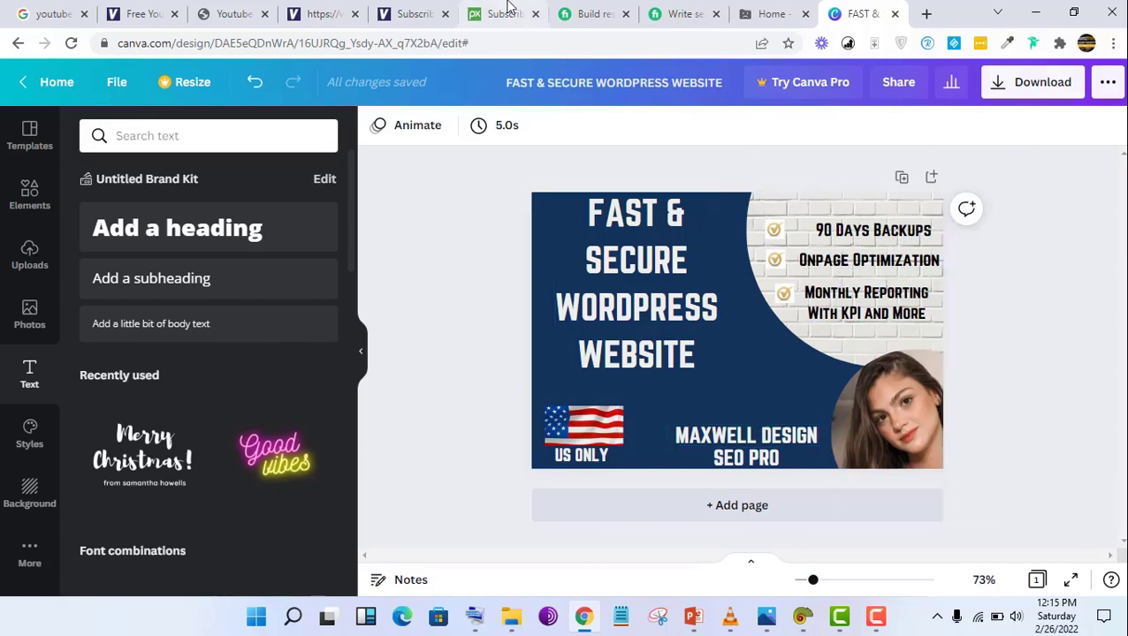
# Step: View the Fiverr gig for responsive WordPress website design and return to the Canva design
pyautogui.click(587, 11)
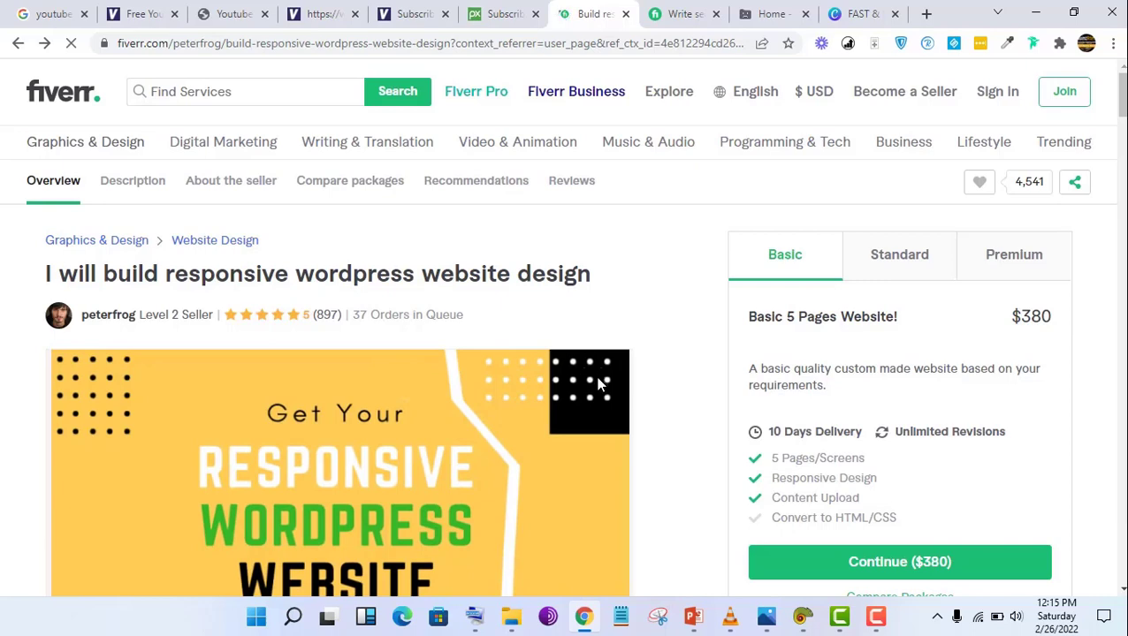
pyautogui.click(857, 13)
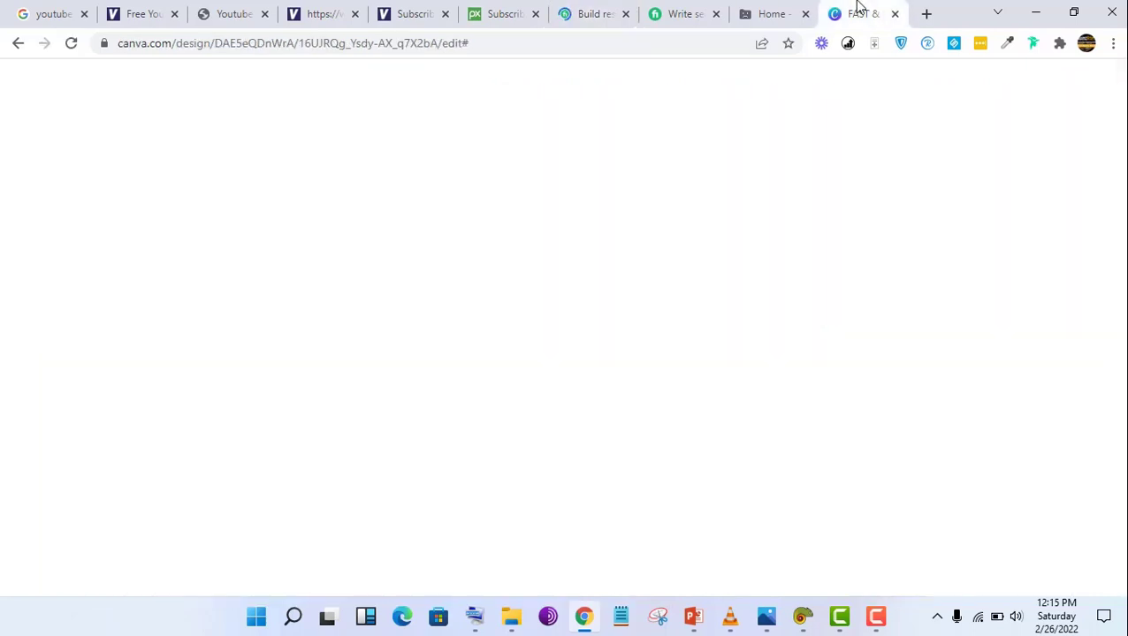